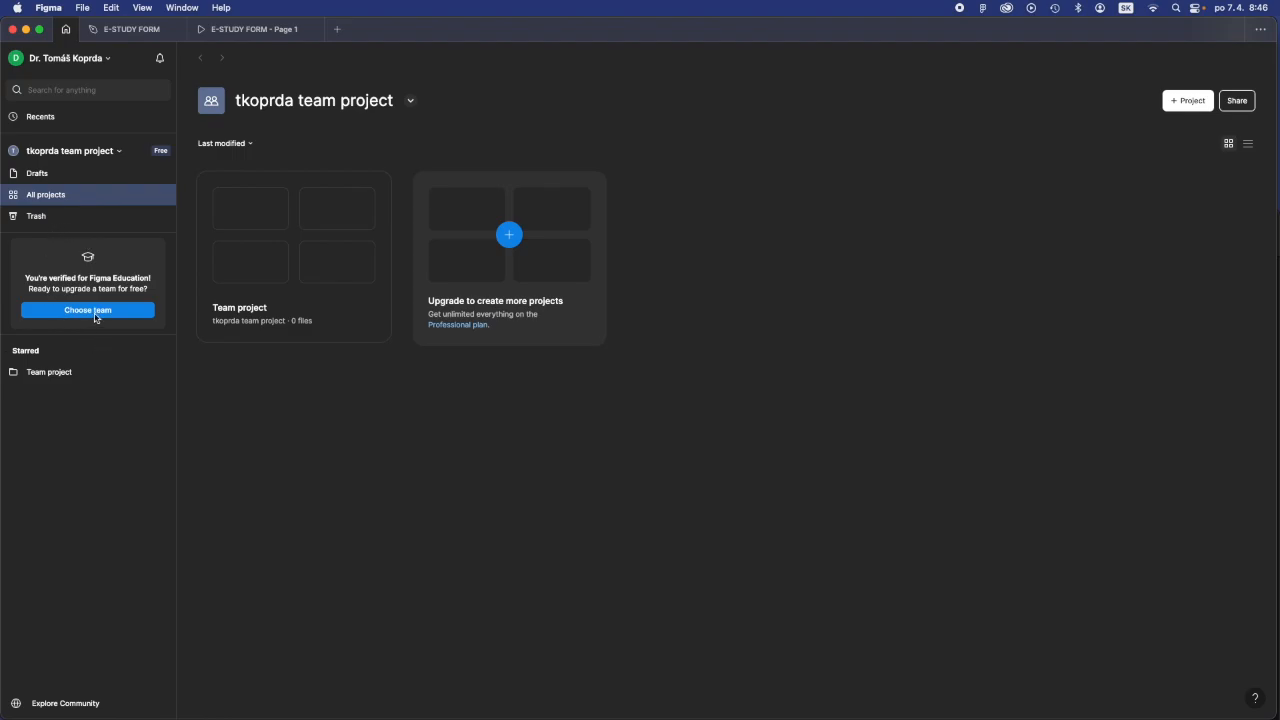
- Upgrade the existing team to the free Education plan, agreeing to the terms of service
left_click(96, 314)
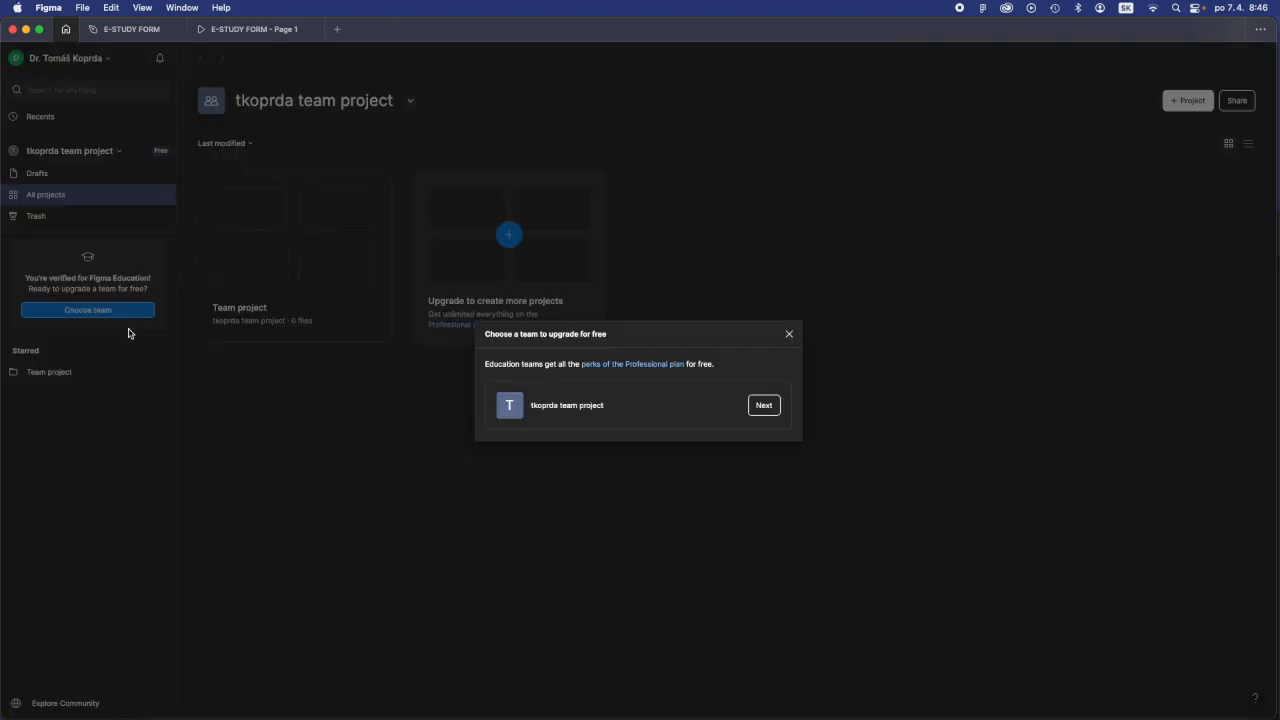
left_click(588, 408)
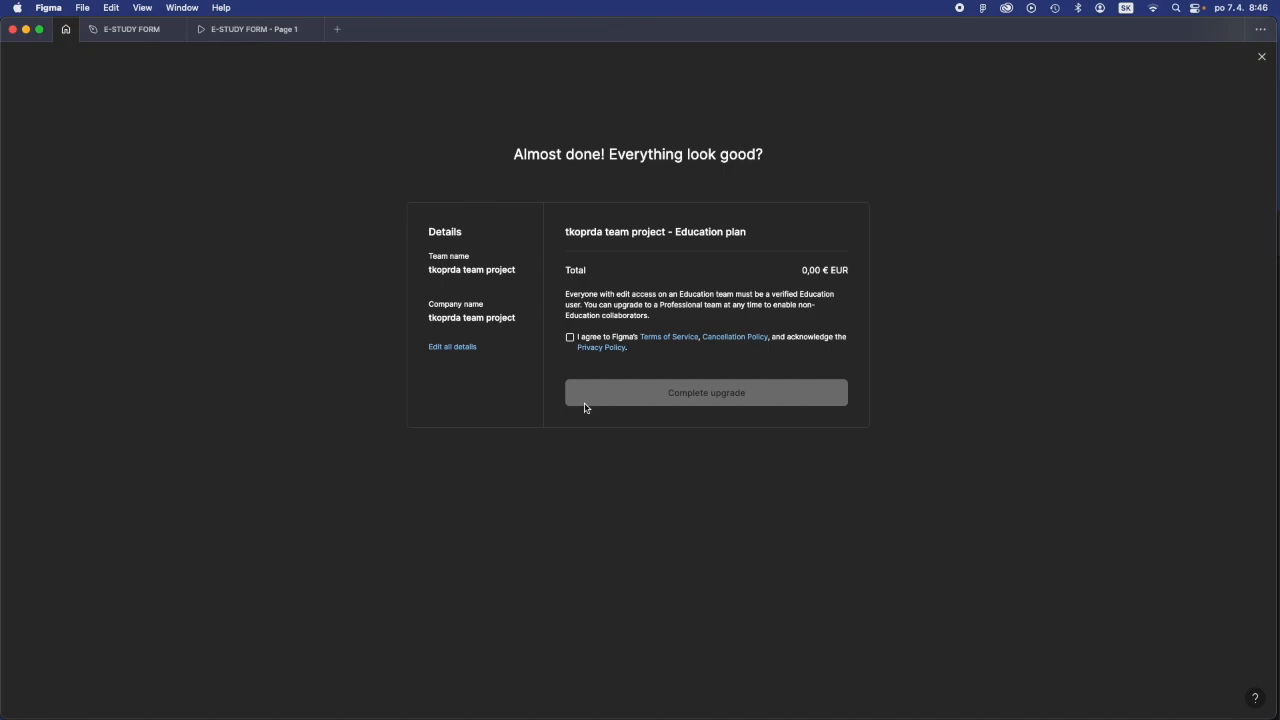
left_click(570, 338)
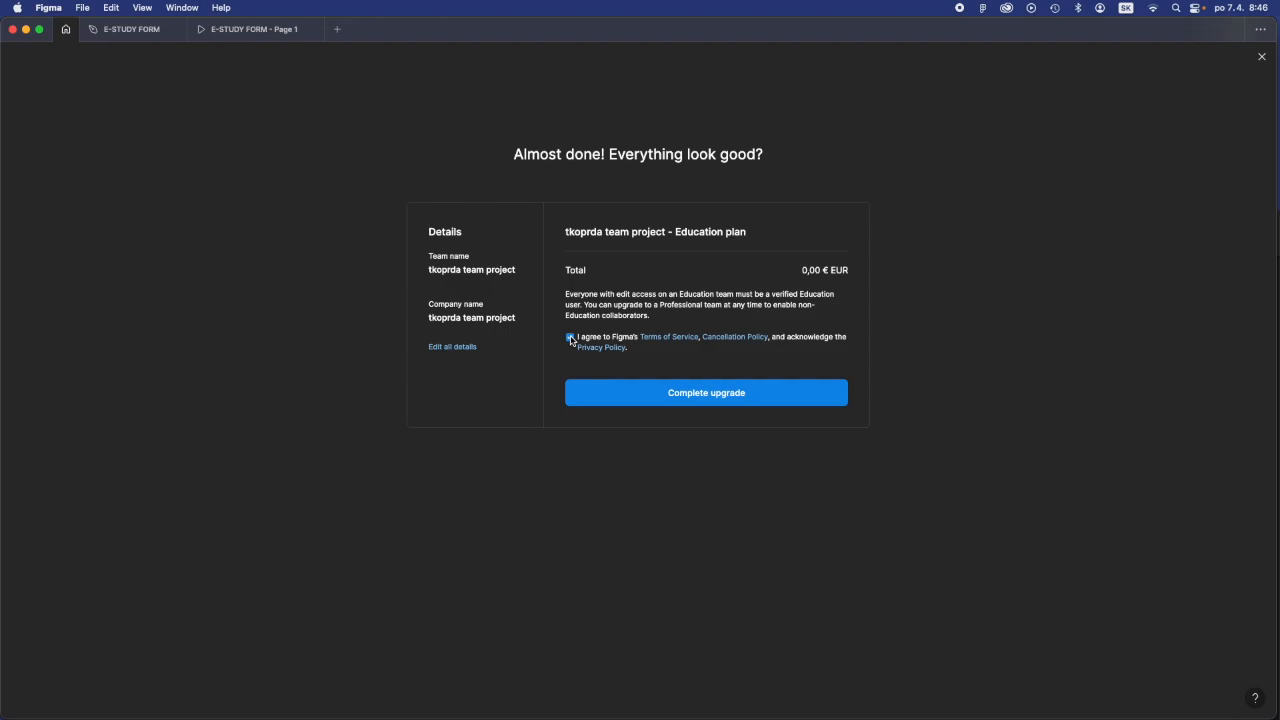
left_click(739, 400)
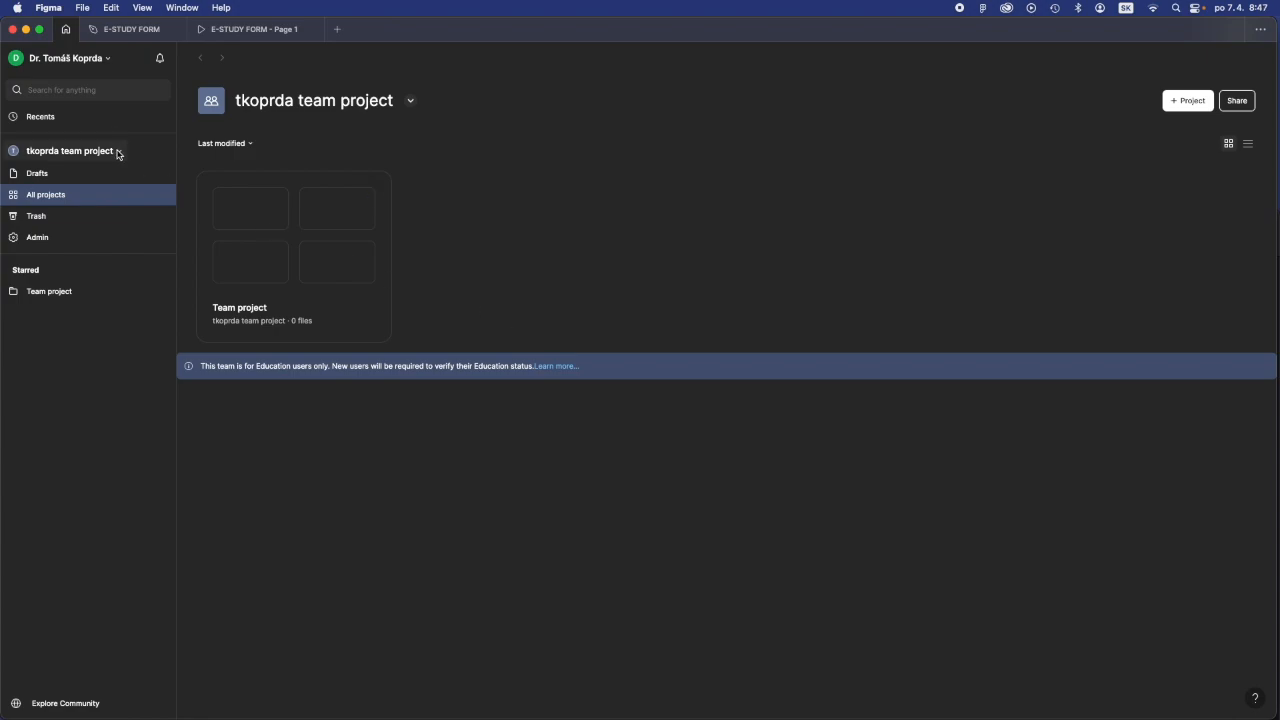
- Switch to the Nástroje digitálnej tvorby 1 team
left_click(121, 152)
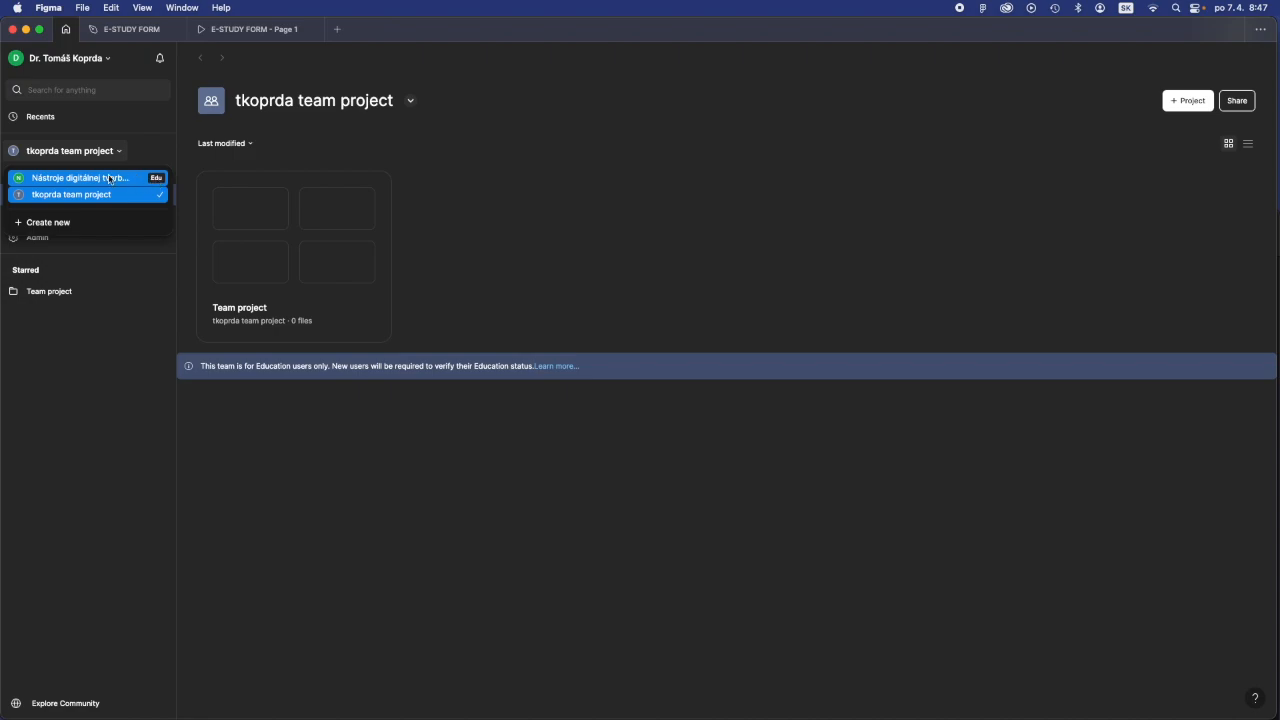
left_click(110, 178)
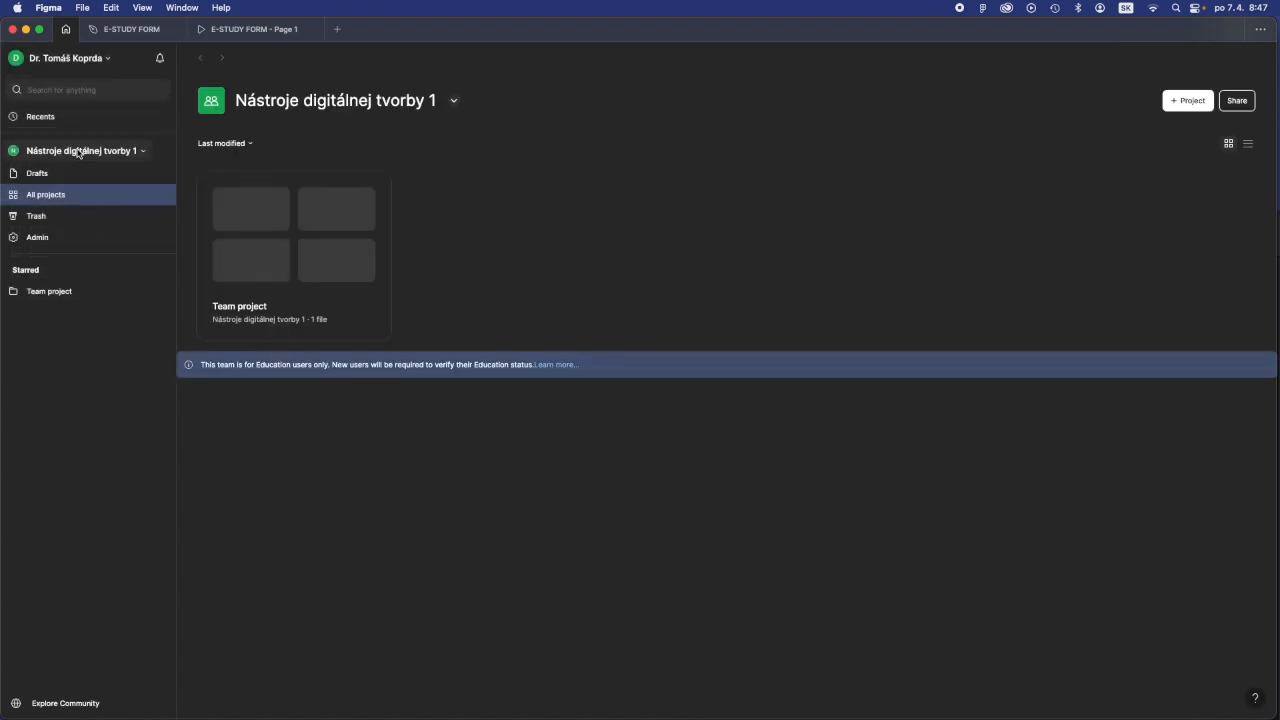
left_click(453, 101)
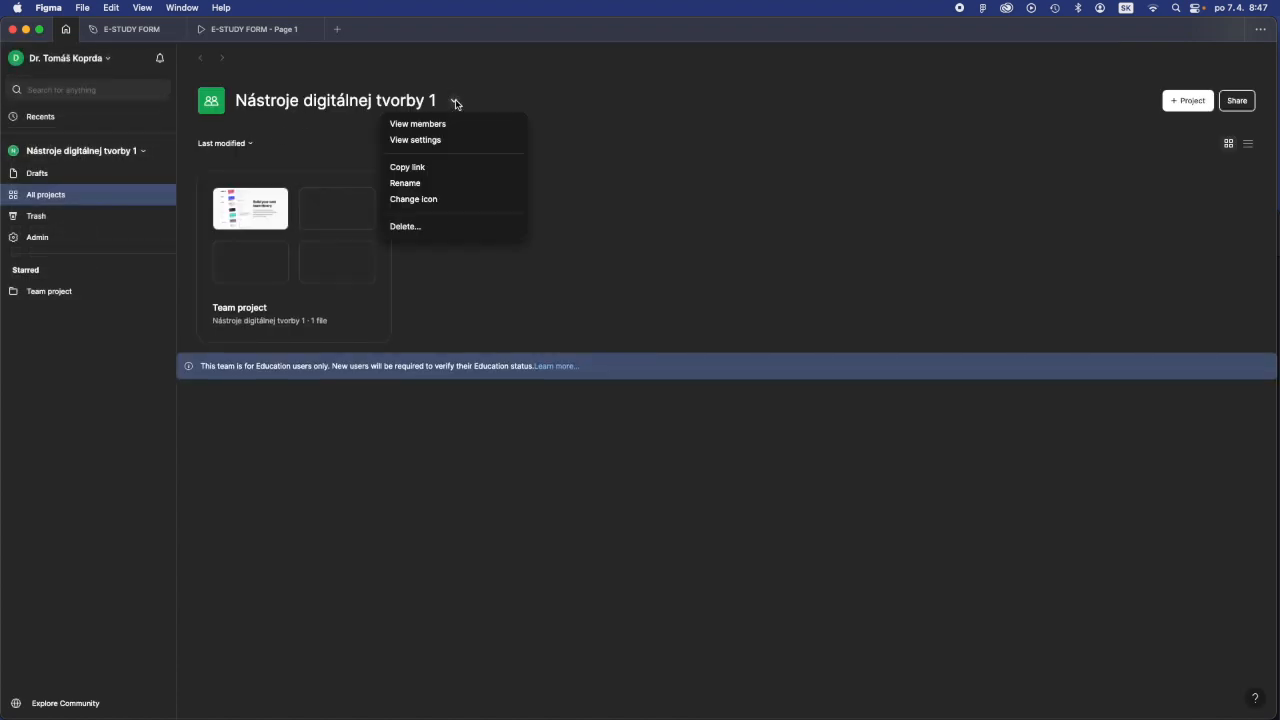
left_click(422, 185)
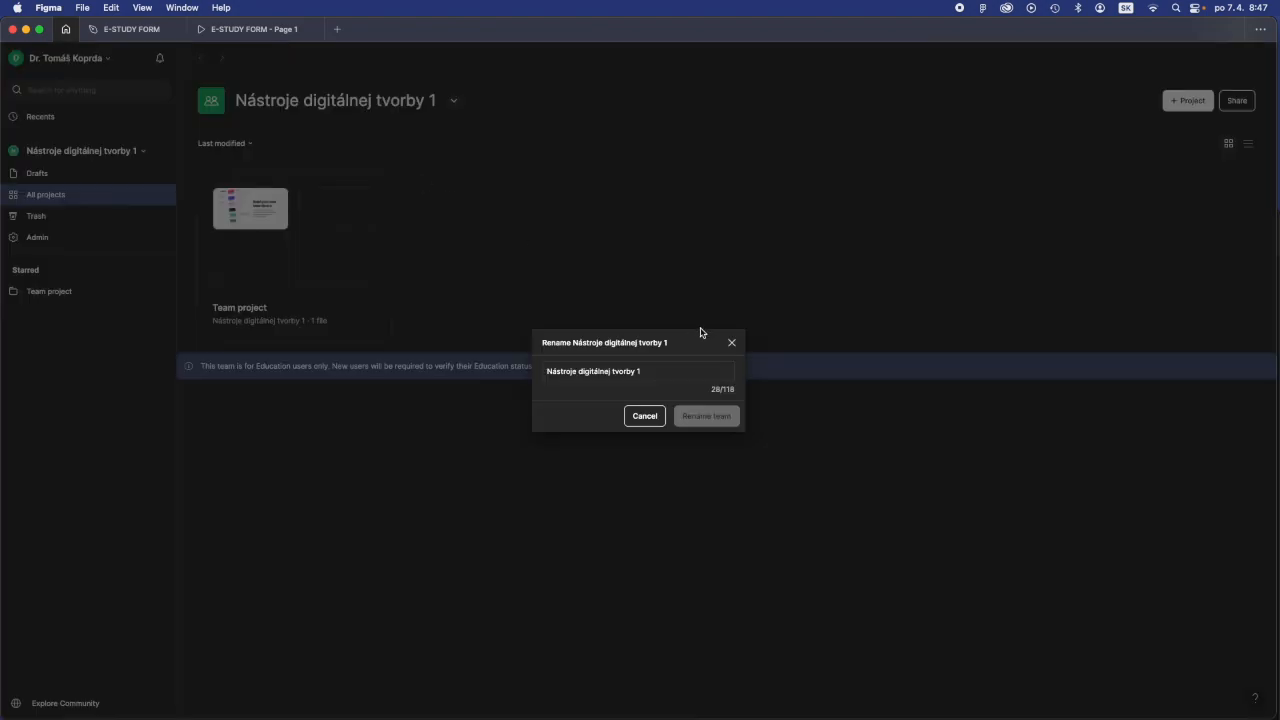
left_click(554, 372)
left_click_drag(554, 372, 644, 376)
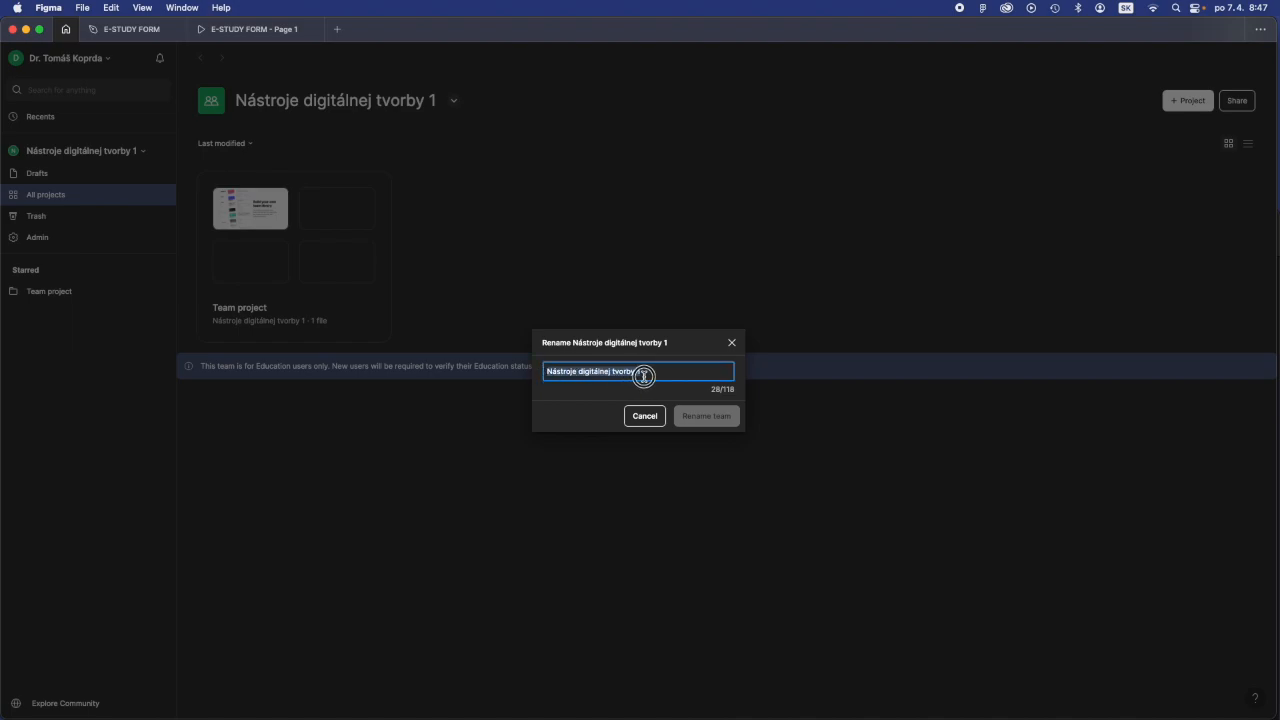
left_click_drag(644, 376, 645, 376)
left_click(734, 343)
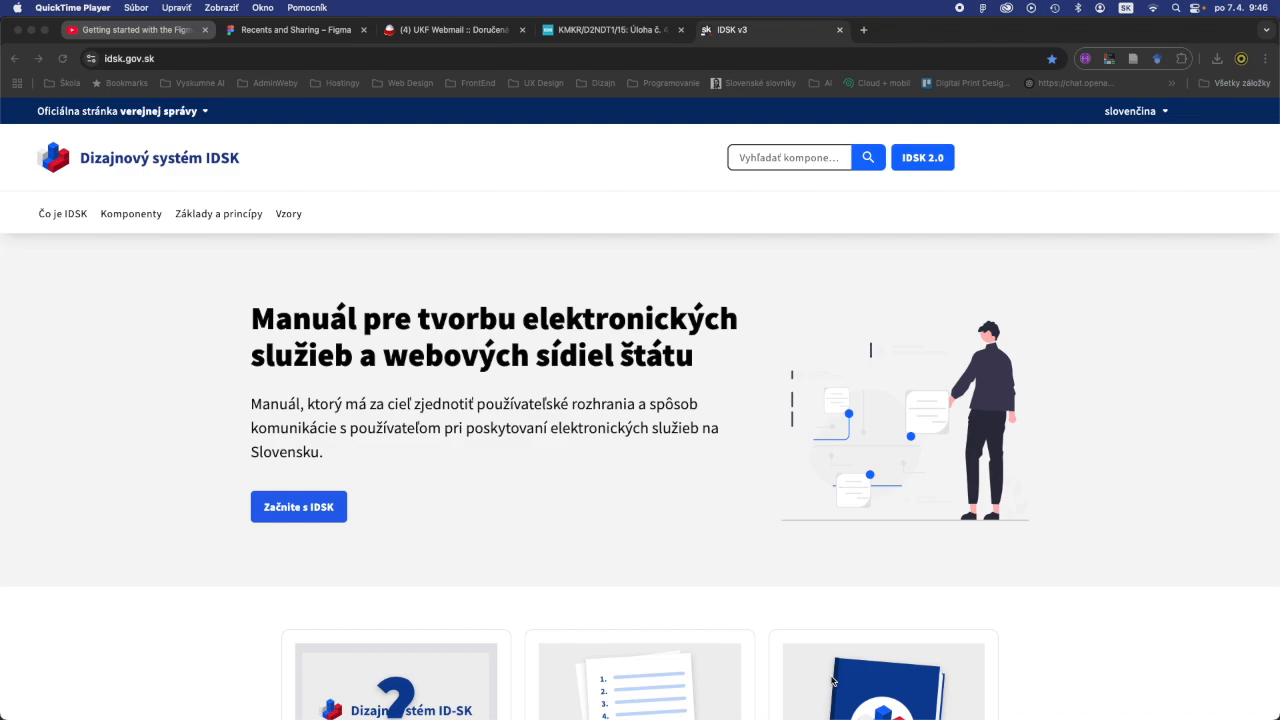
- Open the Úloha č. 4 assignment page in Chrome and review the required application and submission format
left_click(598, 31)
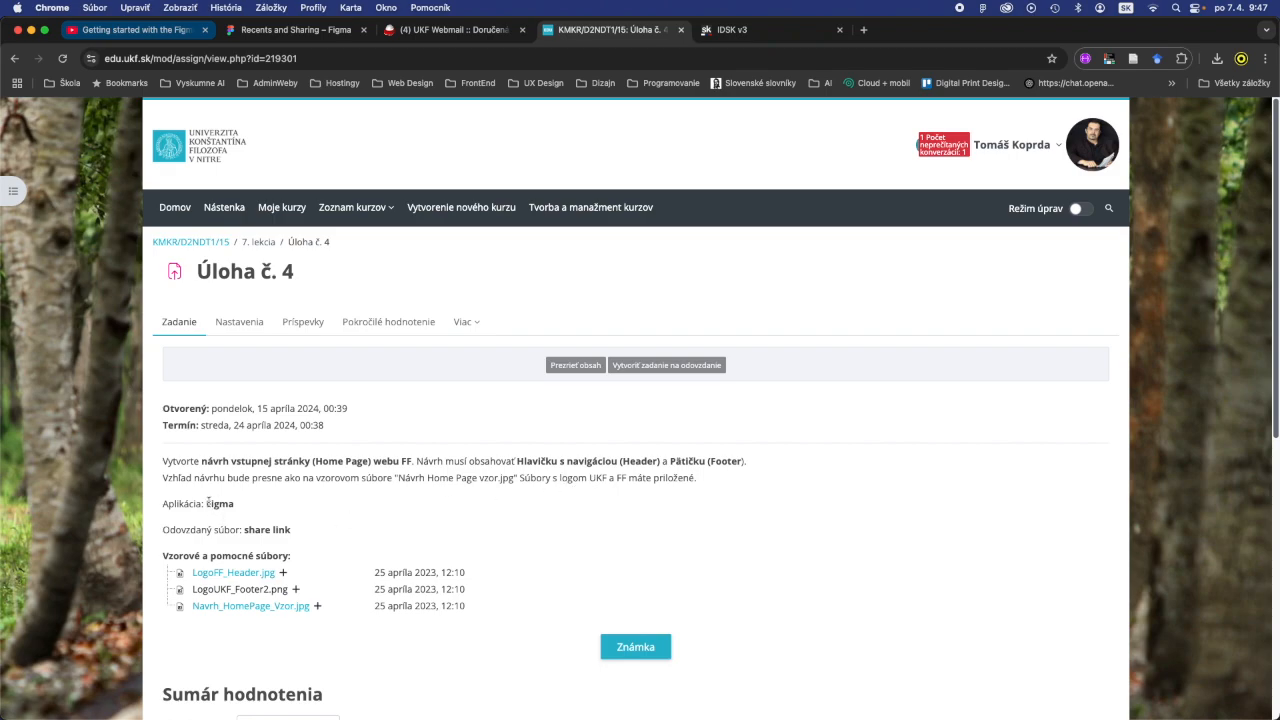
left_click_drag(207, 503, 236, 505)
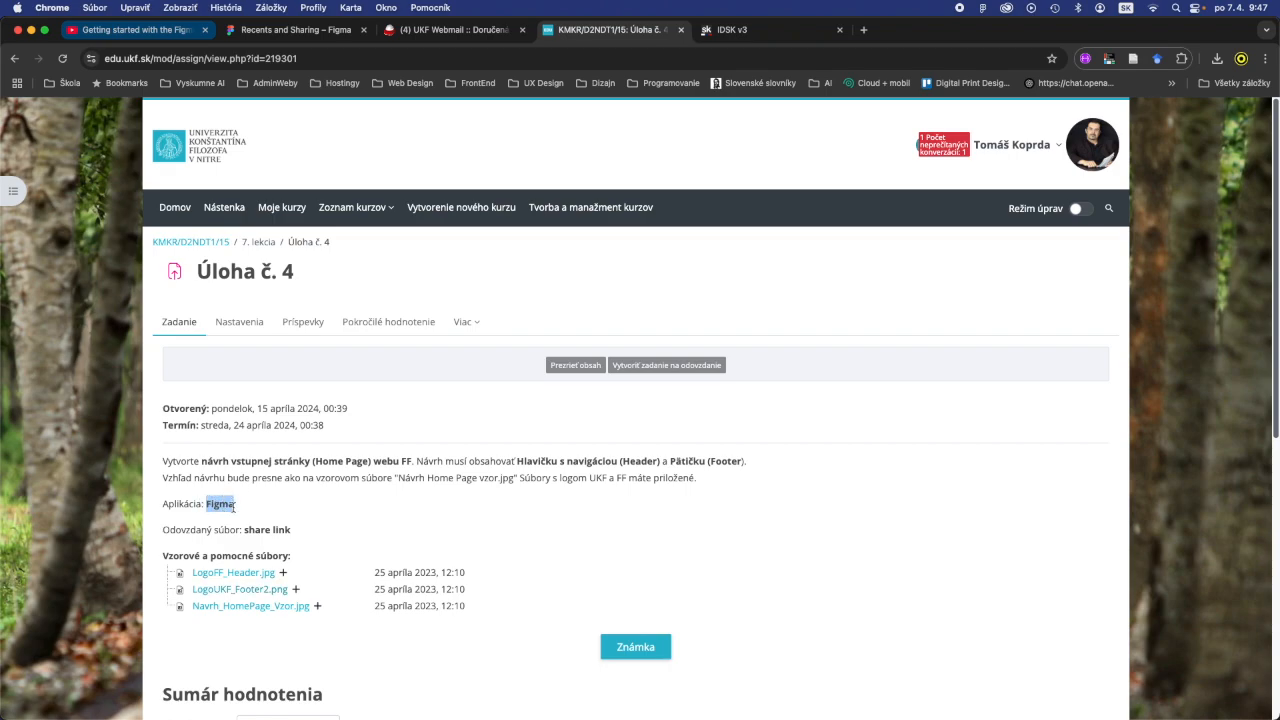
left_click_drag(245, 530, 293, 534)
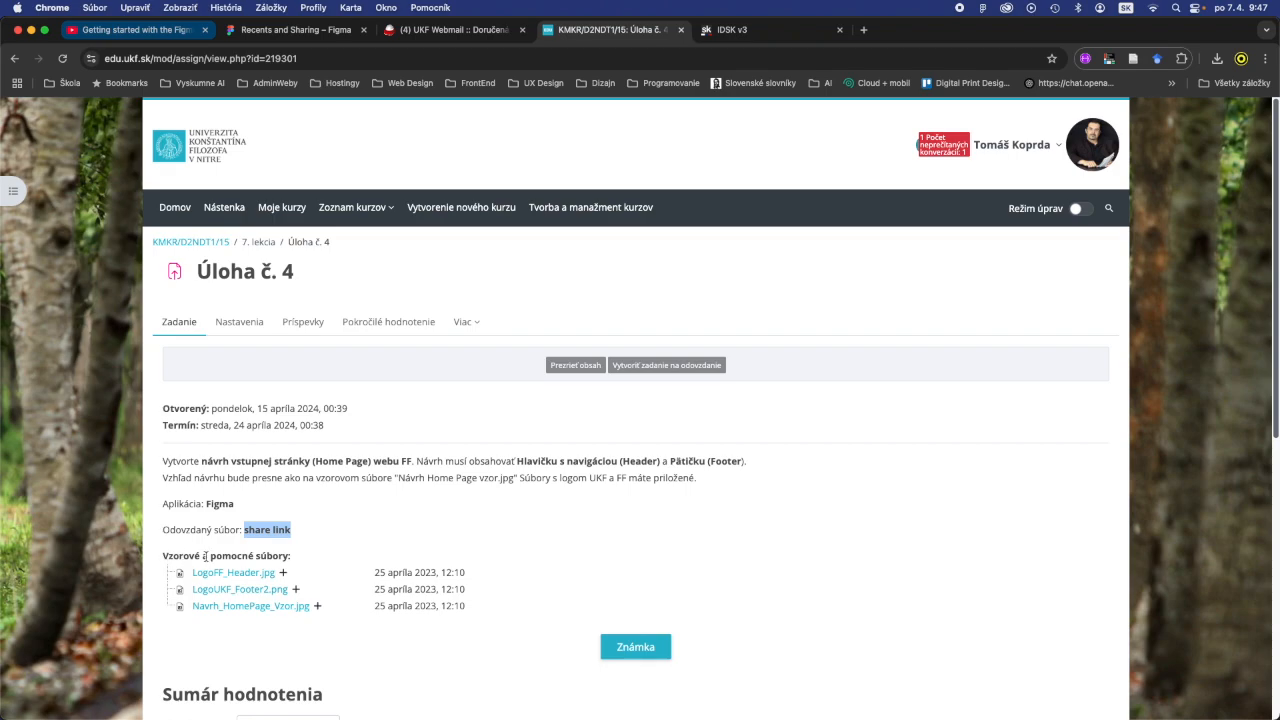
- Look over the home page of the IDSK design system at idsk.gov.sk
left_click(755, 32)
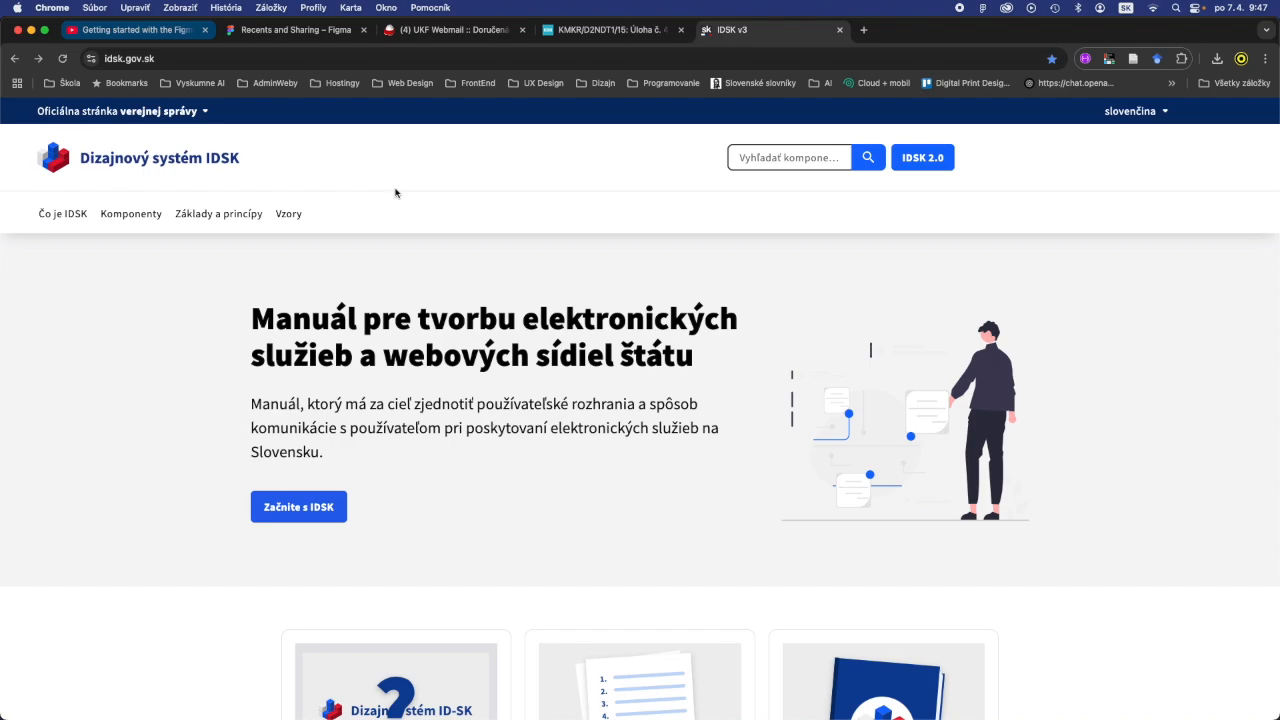
left_click(163, 59)
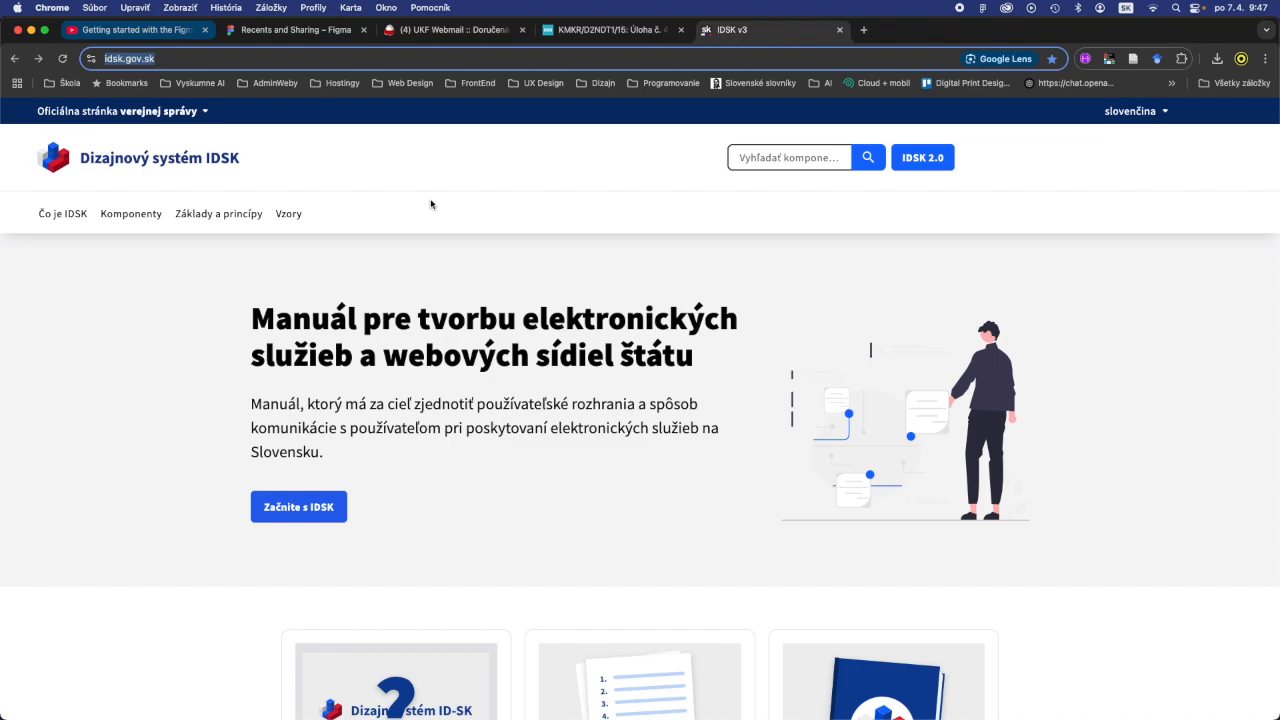
scroll(431, 204, "down", 5)
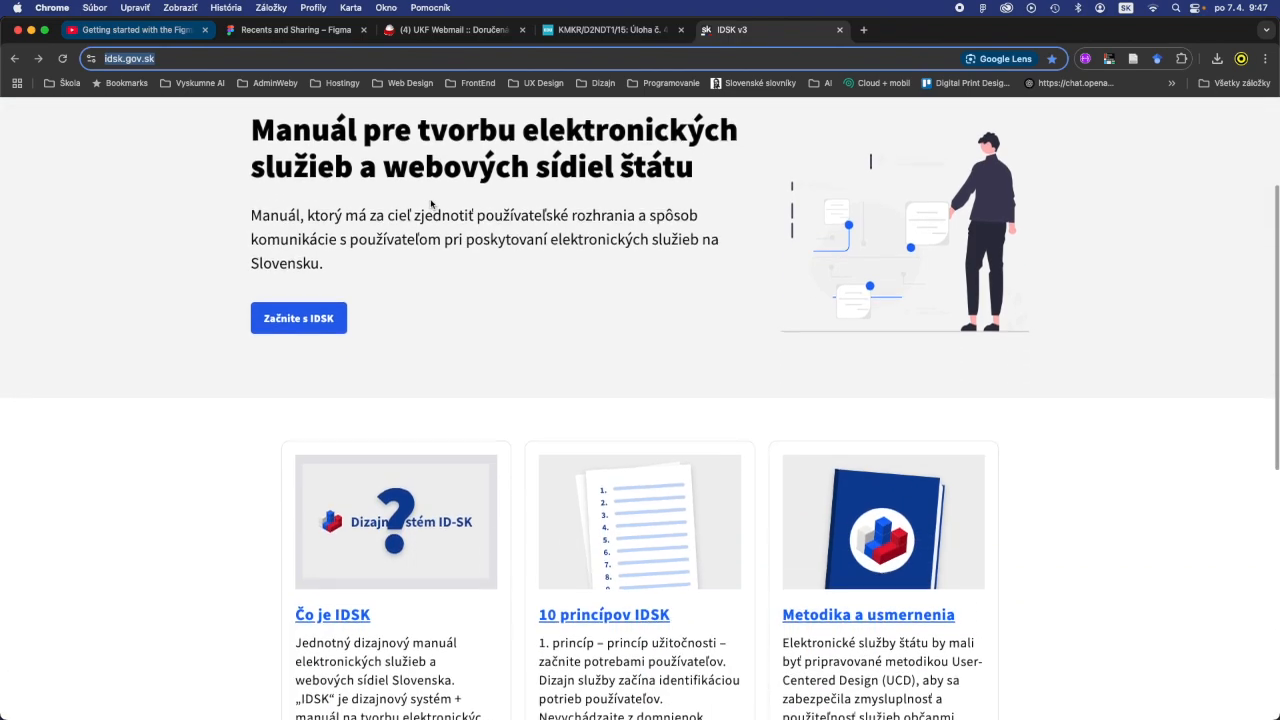
scroll(431, 204, "up", 6)
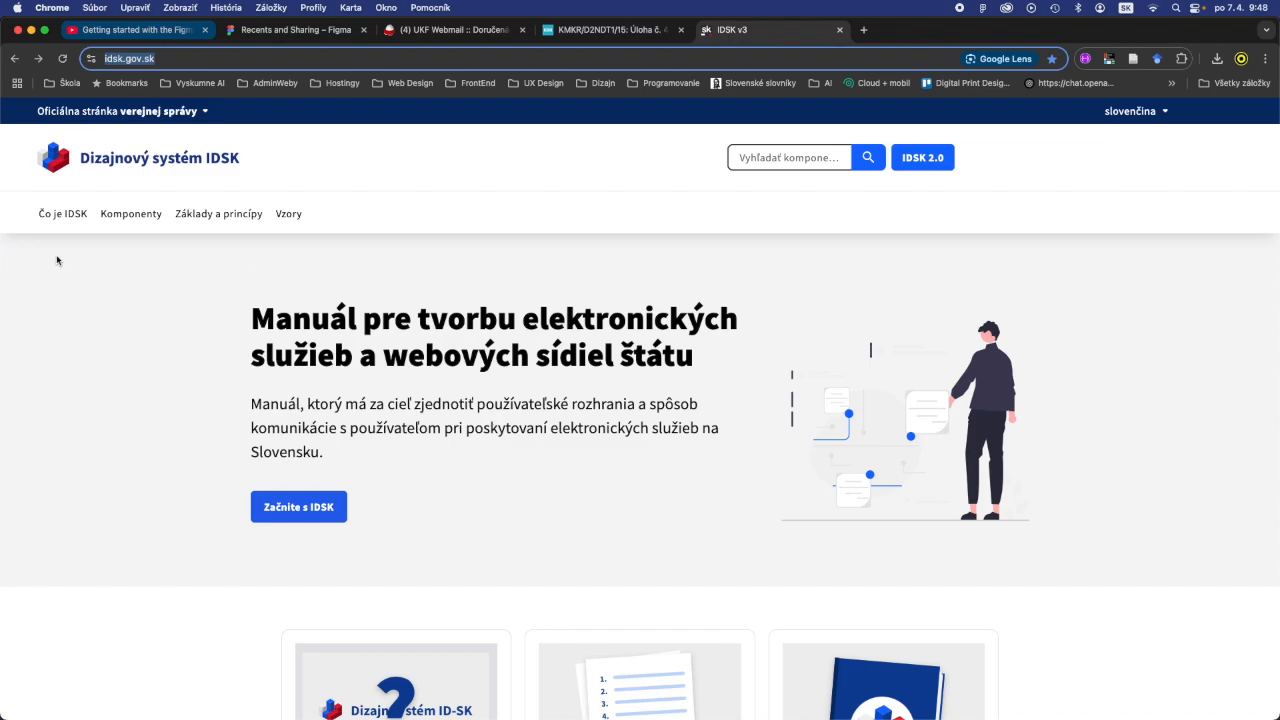
scroll(62, 224, "down", 1)
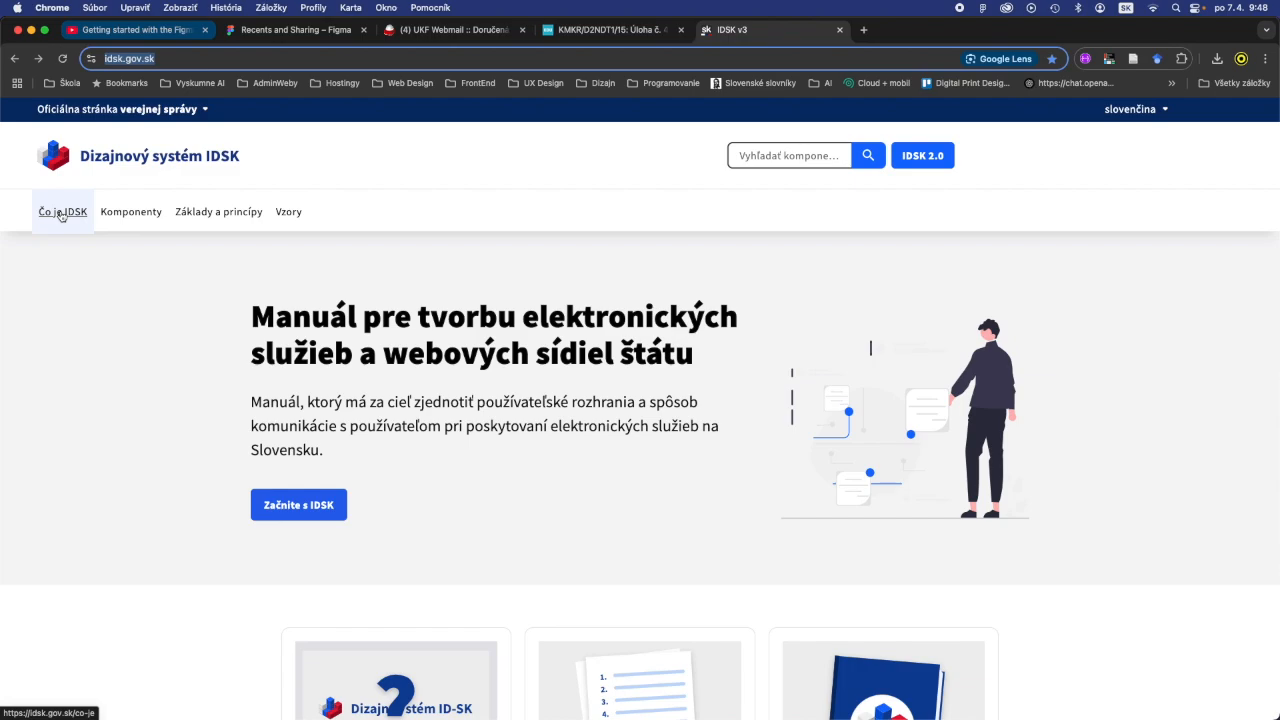
- Open the Návod pre dizajnérov guide within Čo je IDSK and read its description of the Figma library
left_click(57, 217)
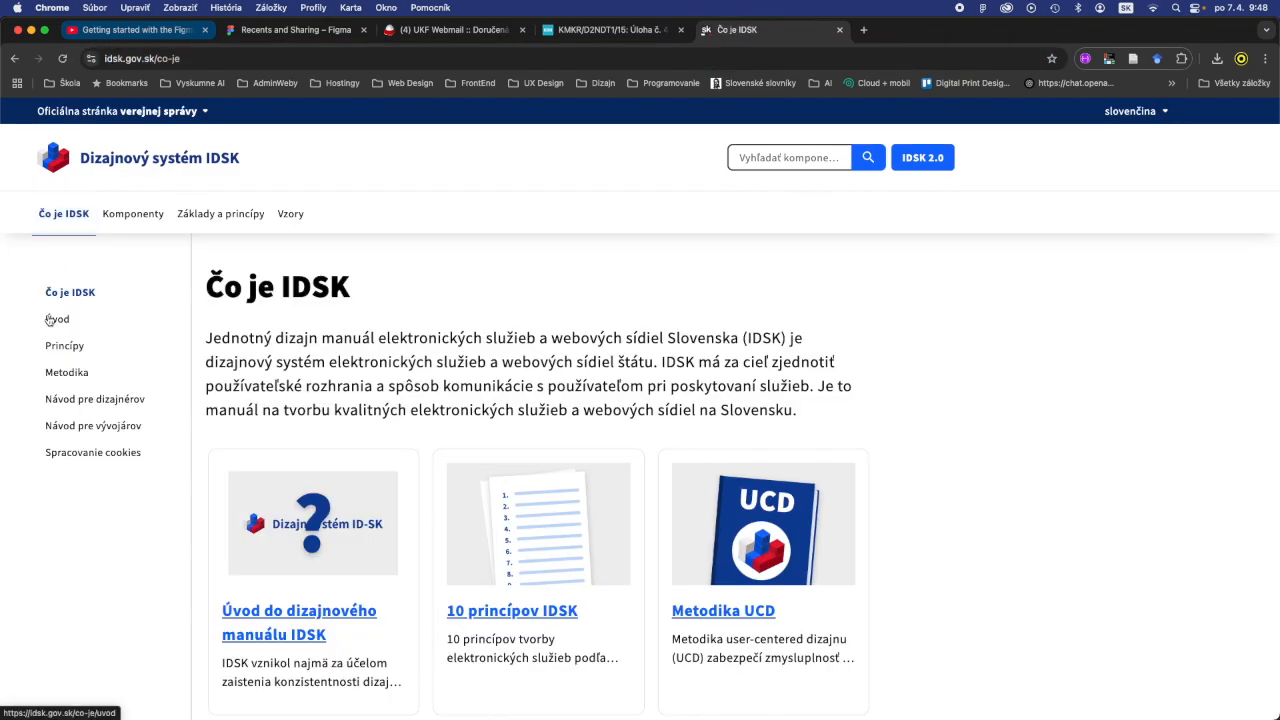
left_click(58, 402)
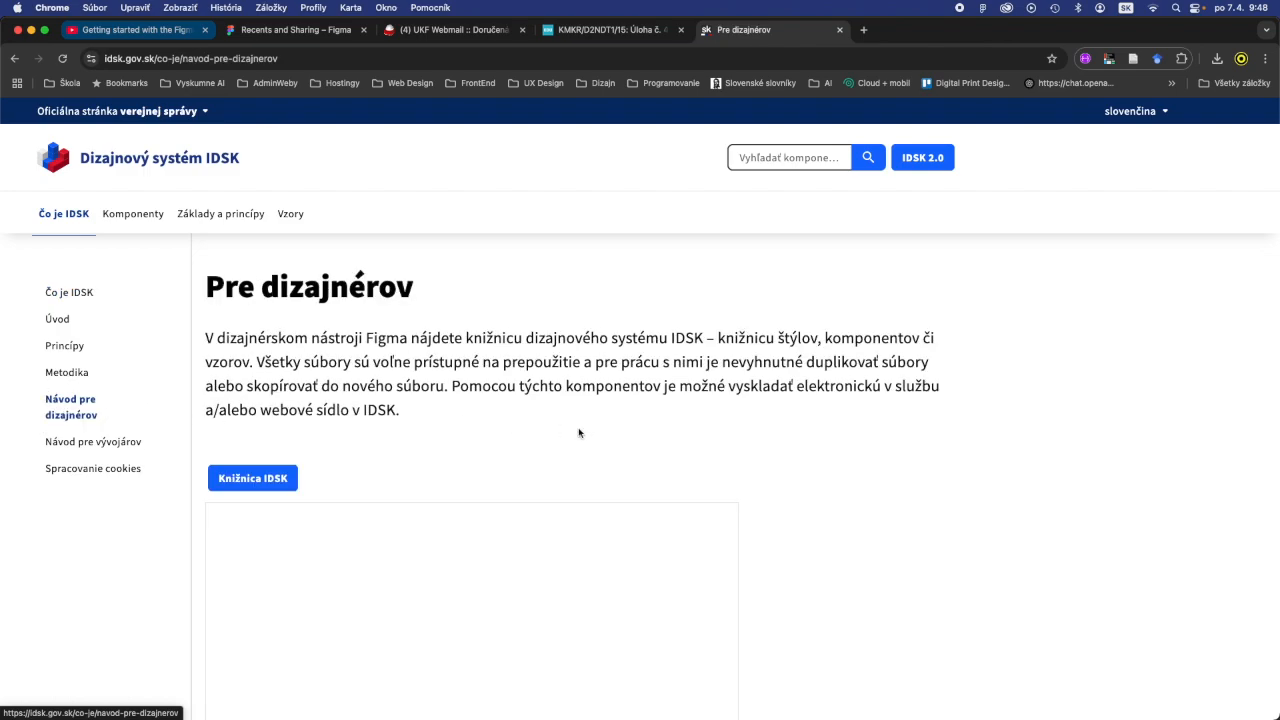
scroll(585, 433, "down", 1)
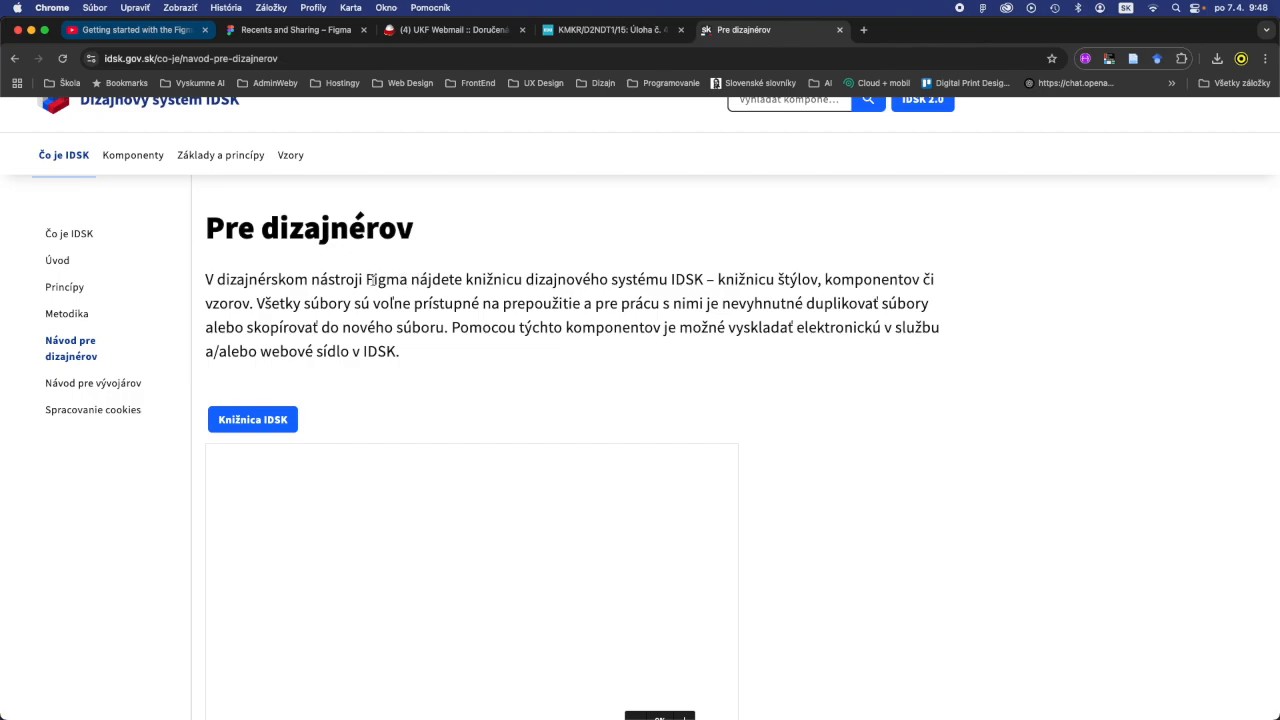
left_click_drag(522, 279, 363, 279)
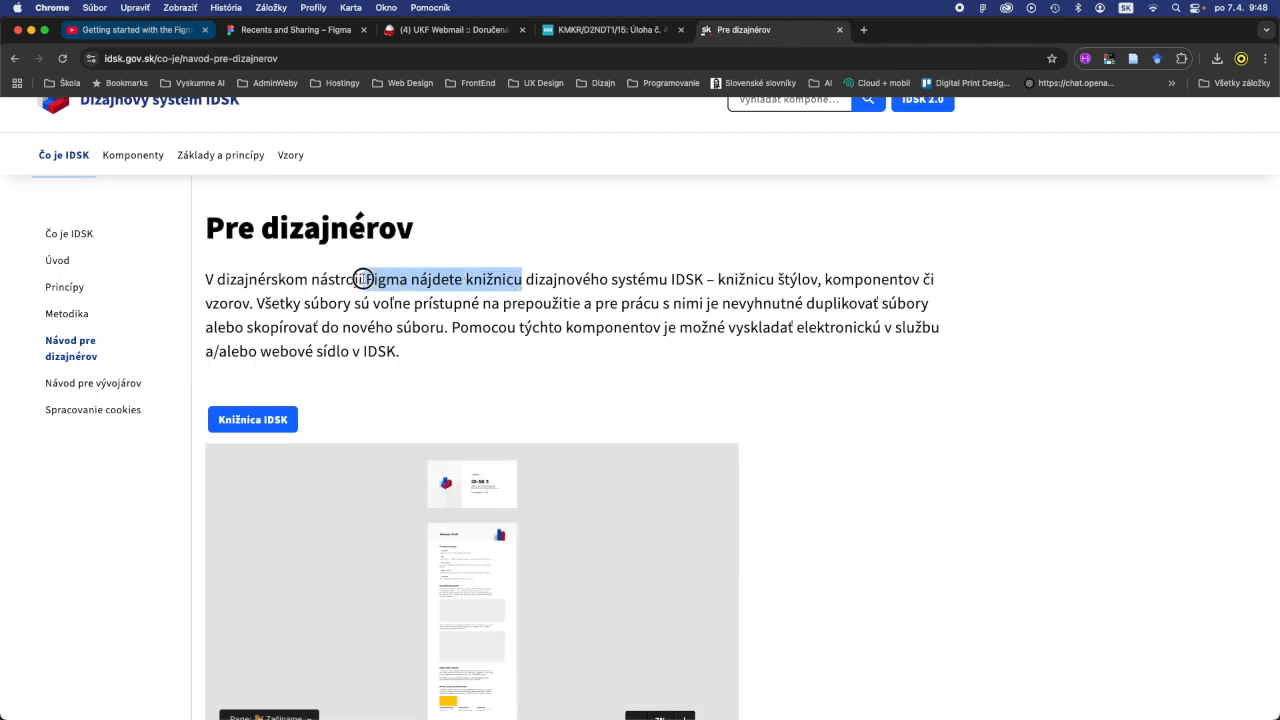
scroll(871, 441, "down", 2)
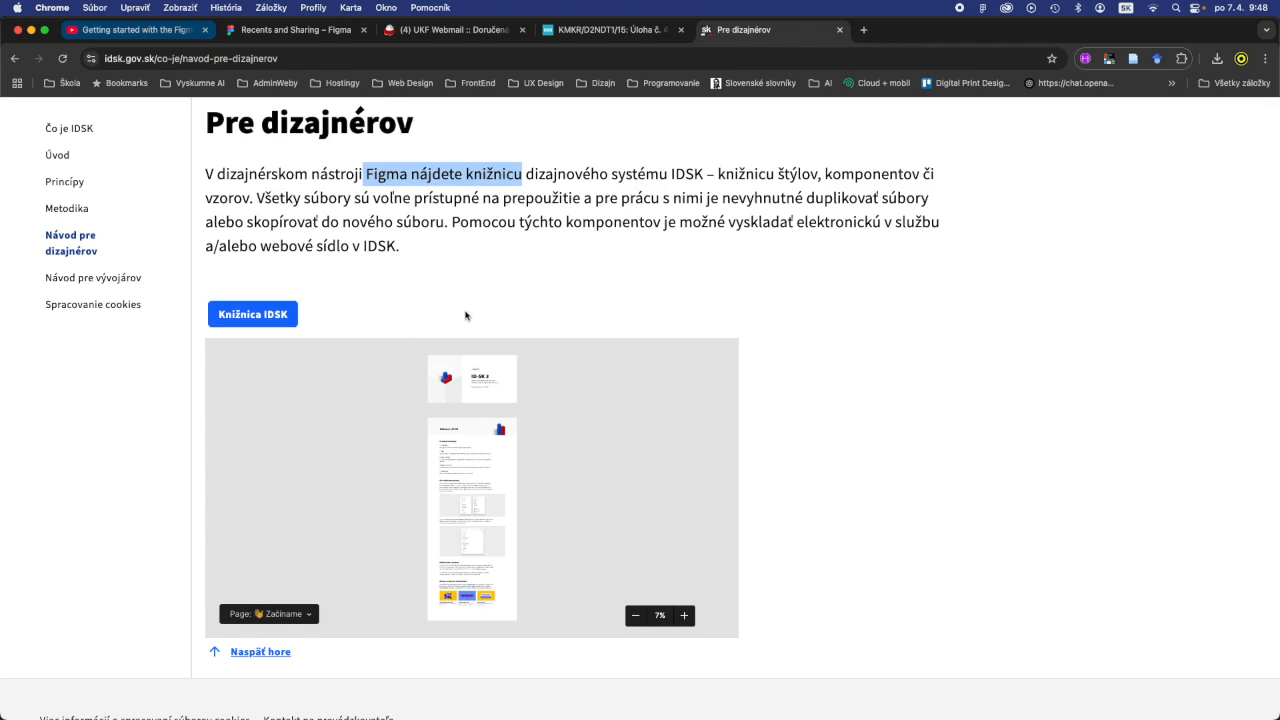
- Check the team's drafts in the Figma desktop app and return to the designer guide in Chrome
key("super+Tab")
key("super+Tab")
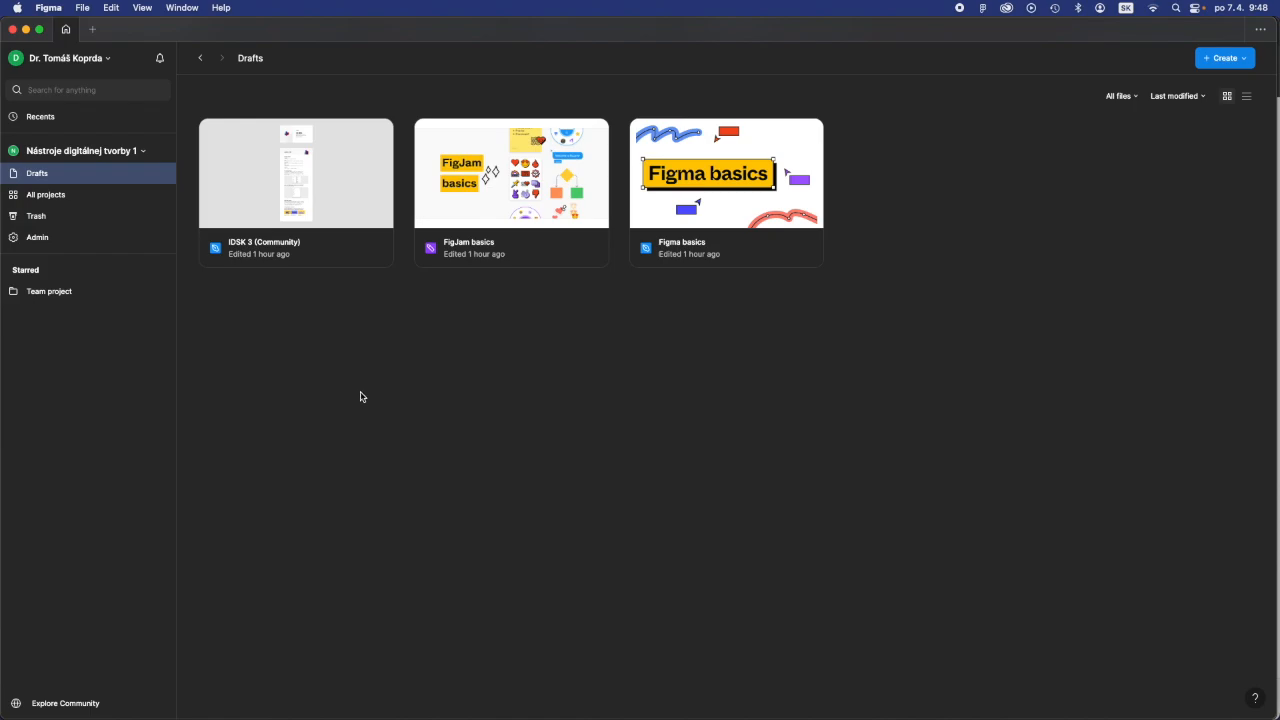
mouse_move(378, 716)
key("super+Tab")
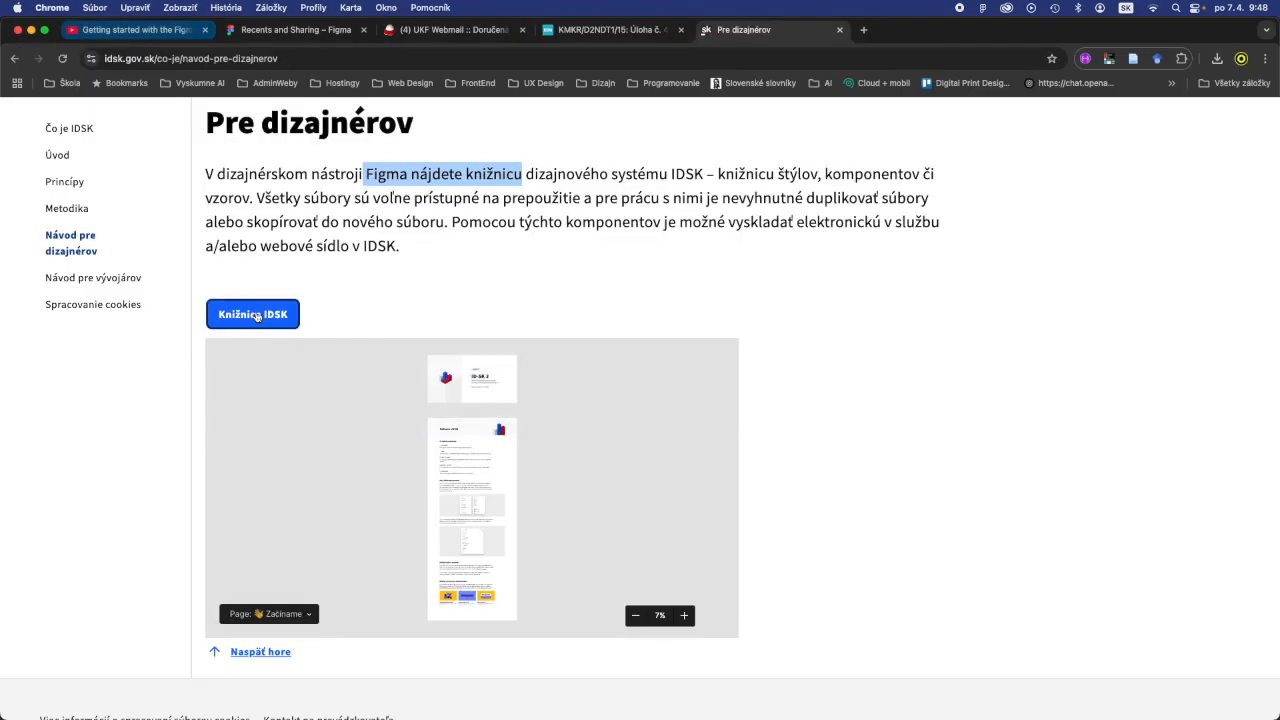
- Open the Knižnica IDSK community page, look over the preview, and open the file in the Nástroje digitálnej tvorby 1 team
left_click(257, 315)
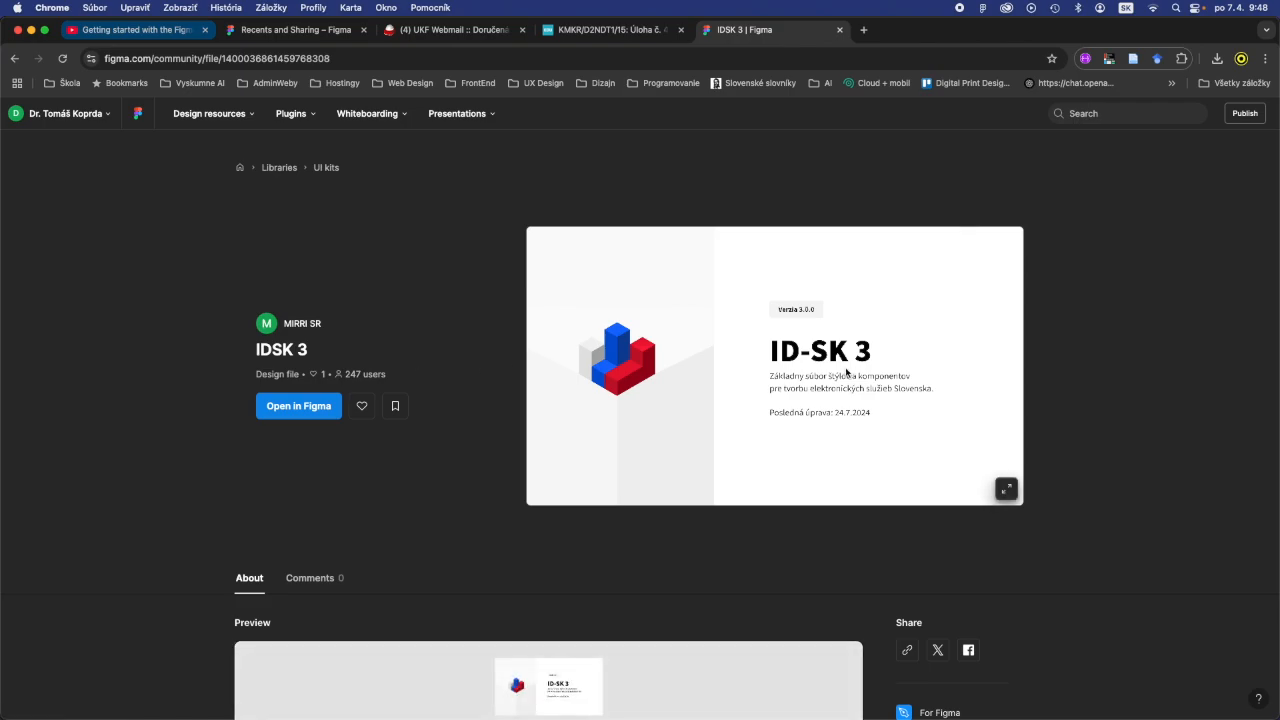
scroll(477, 528, "down", 2)
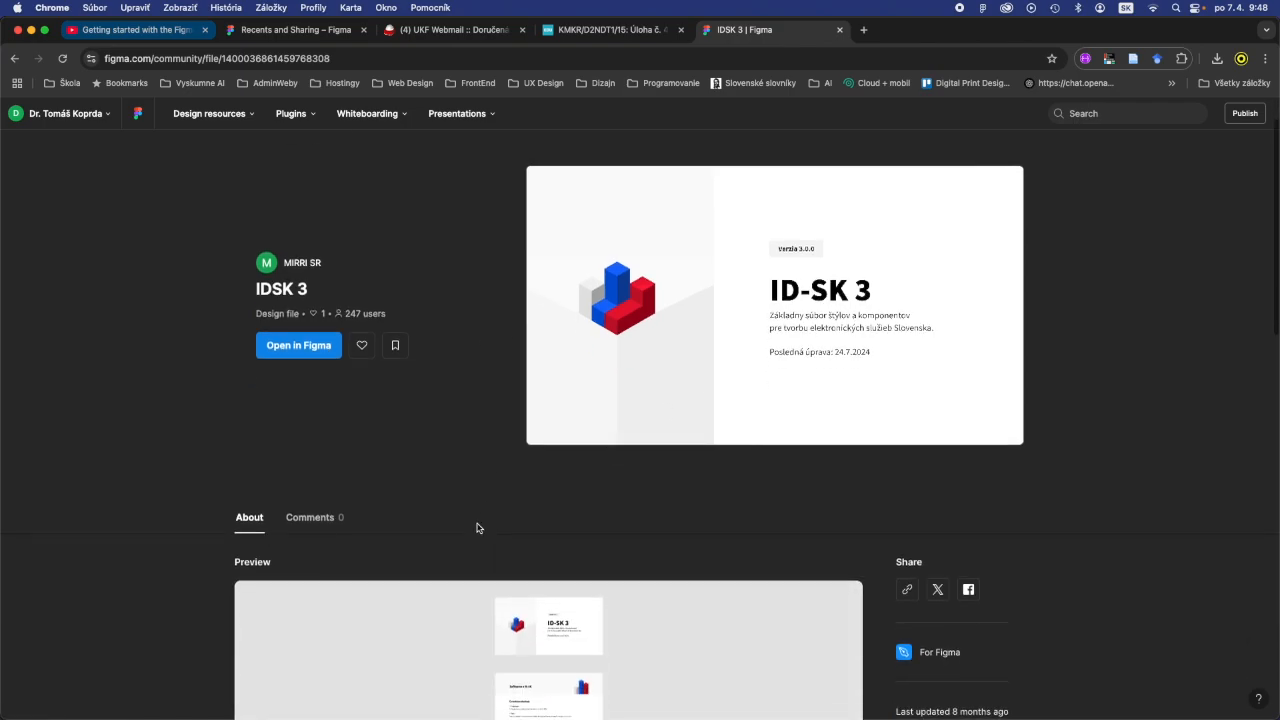
scroll(477, 528, "down", 3)
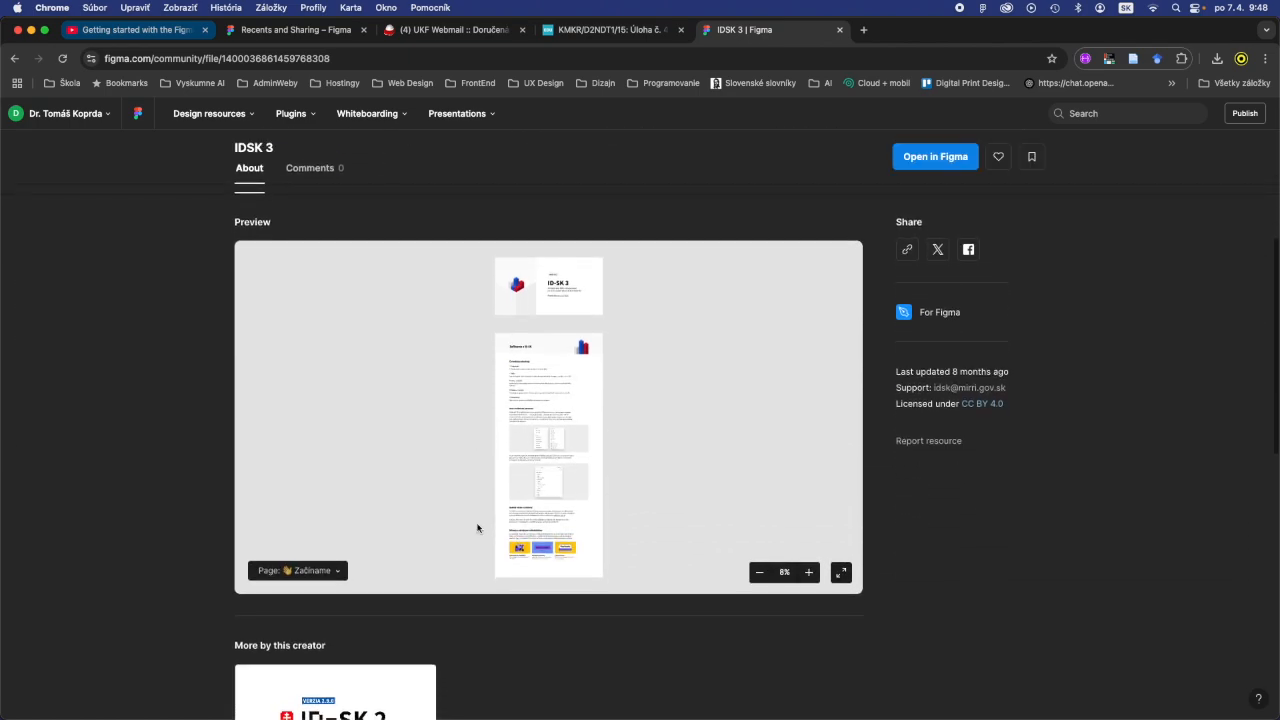
scroll(477, 528, "up", 5)
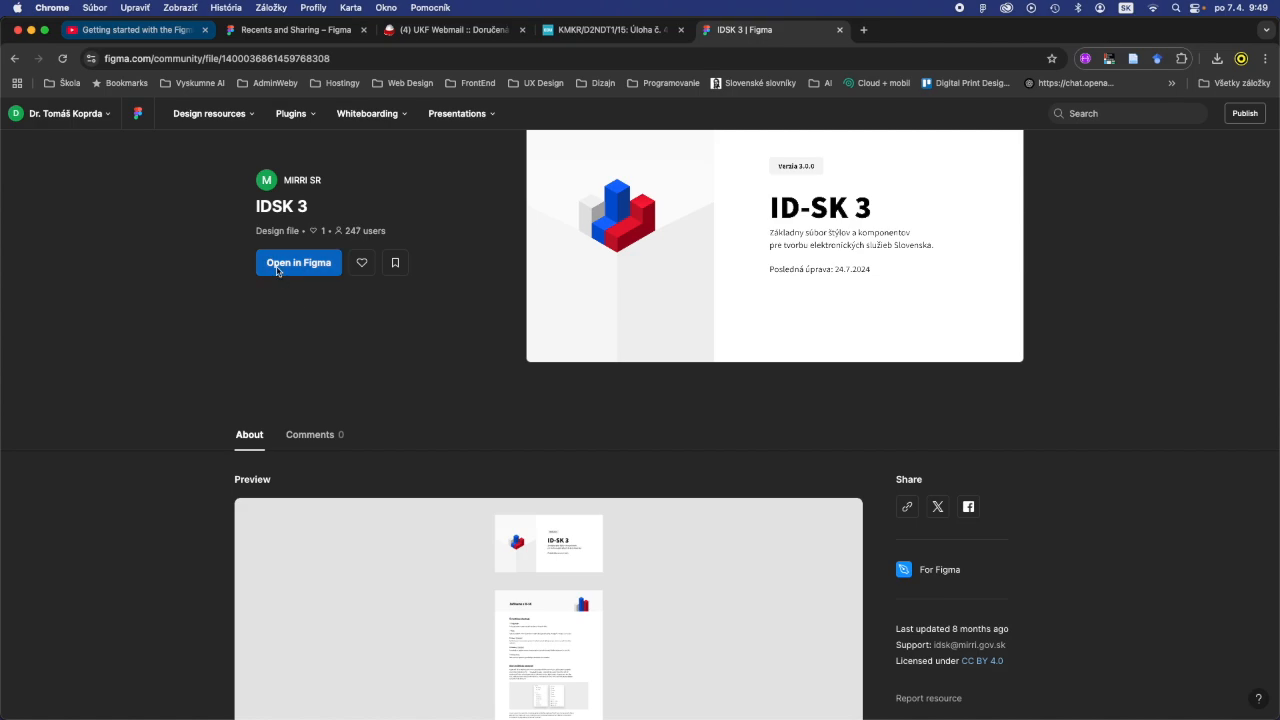
left_click(277, 268)
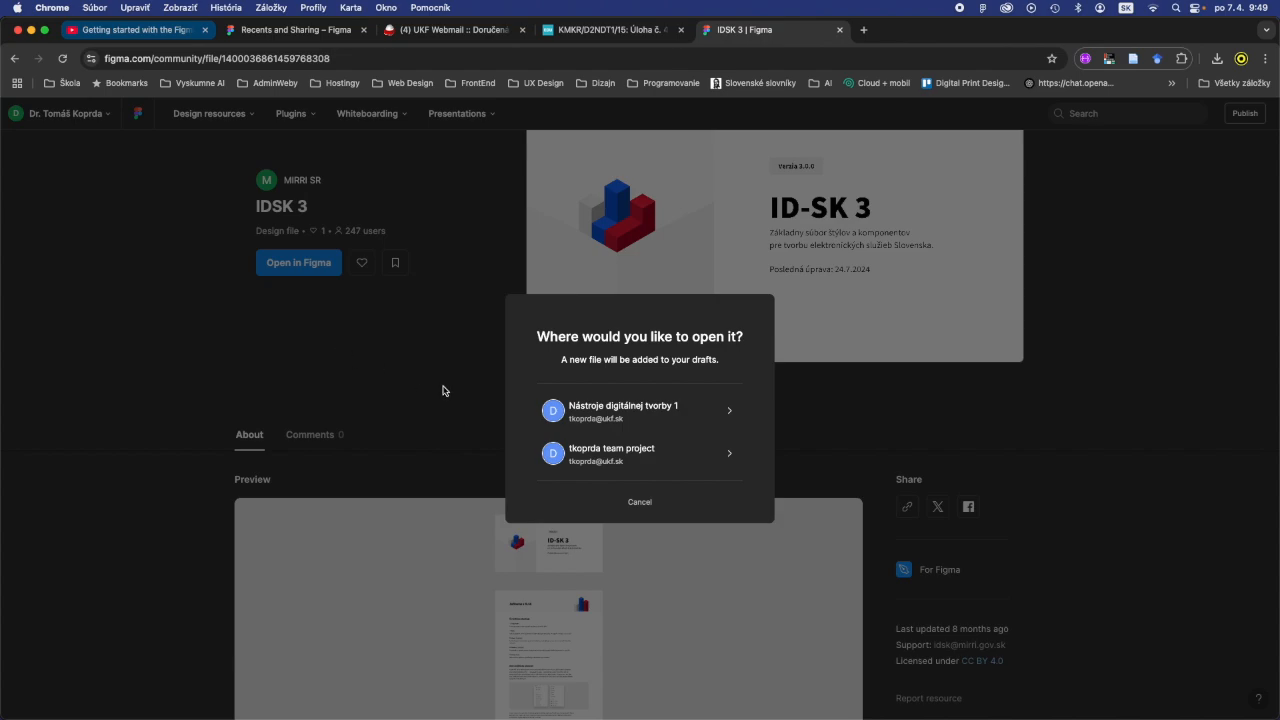
left_click(658, 409)
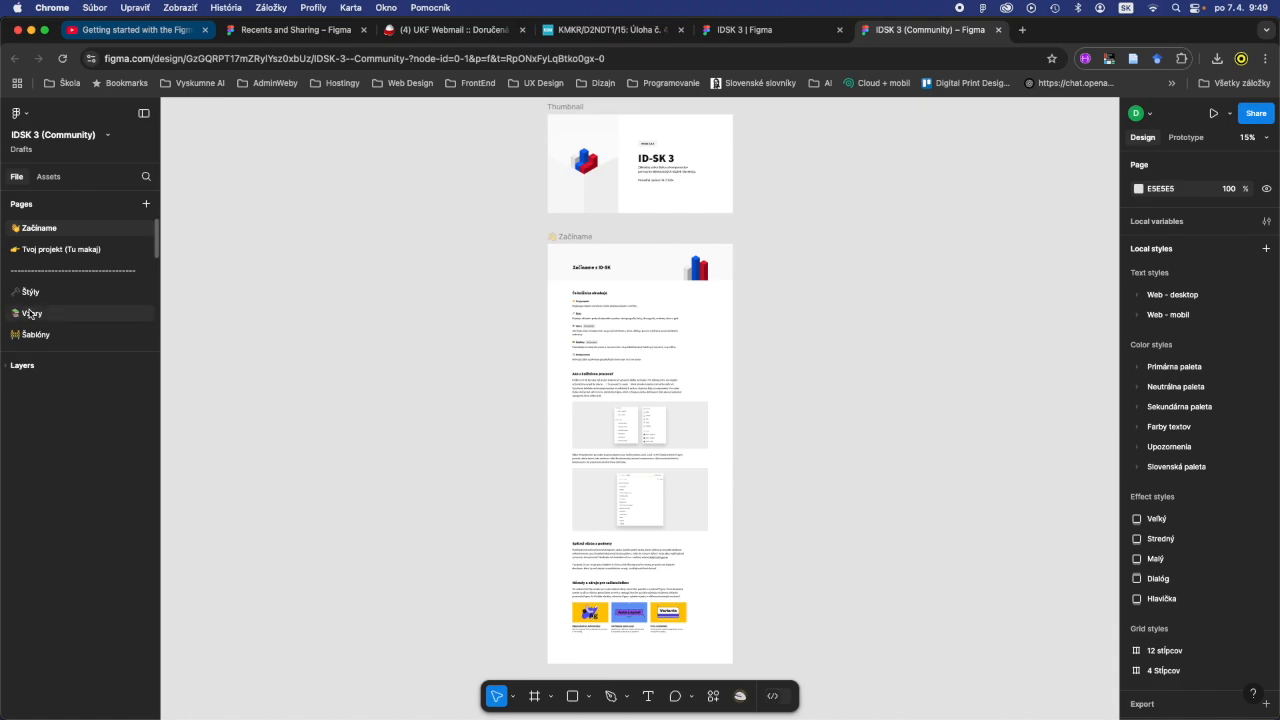
- Examine the Začíname and Štýly pages of the IDSK 3 (Community) file, including the overview of style frames
scroll(299, 327, "down", 10)
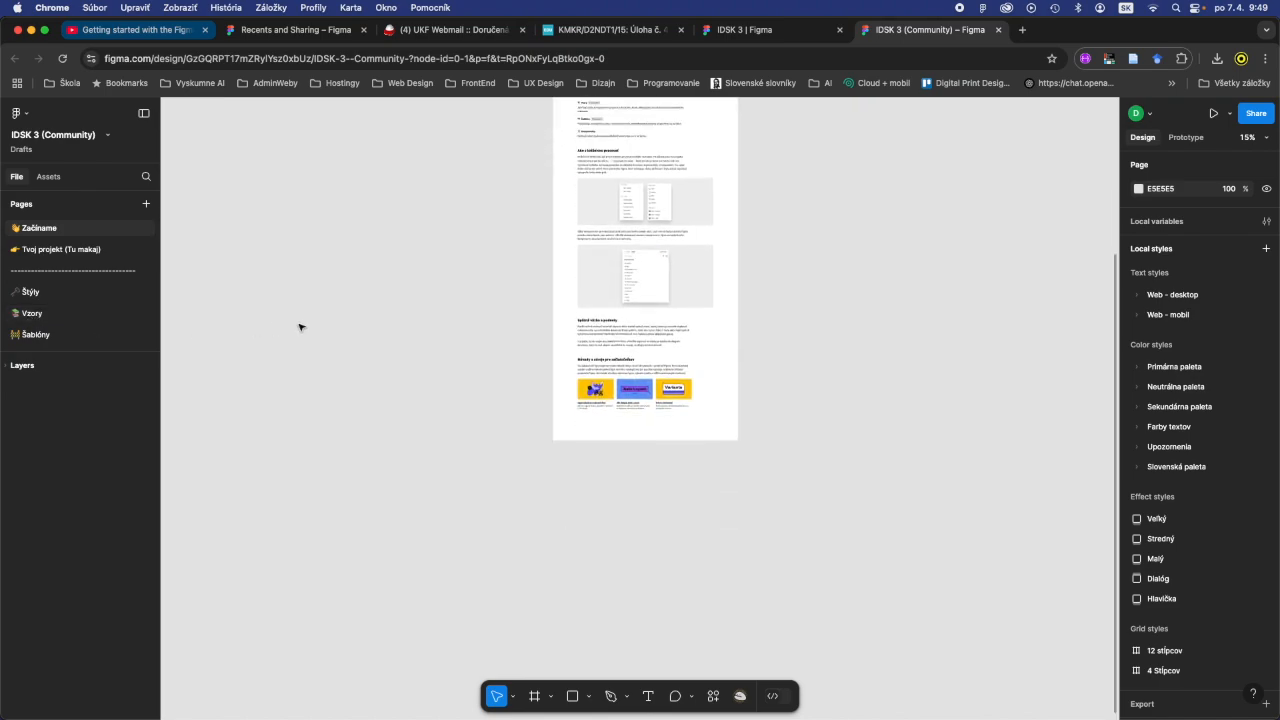
scroll(299, 327, "up", 8)
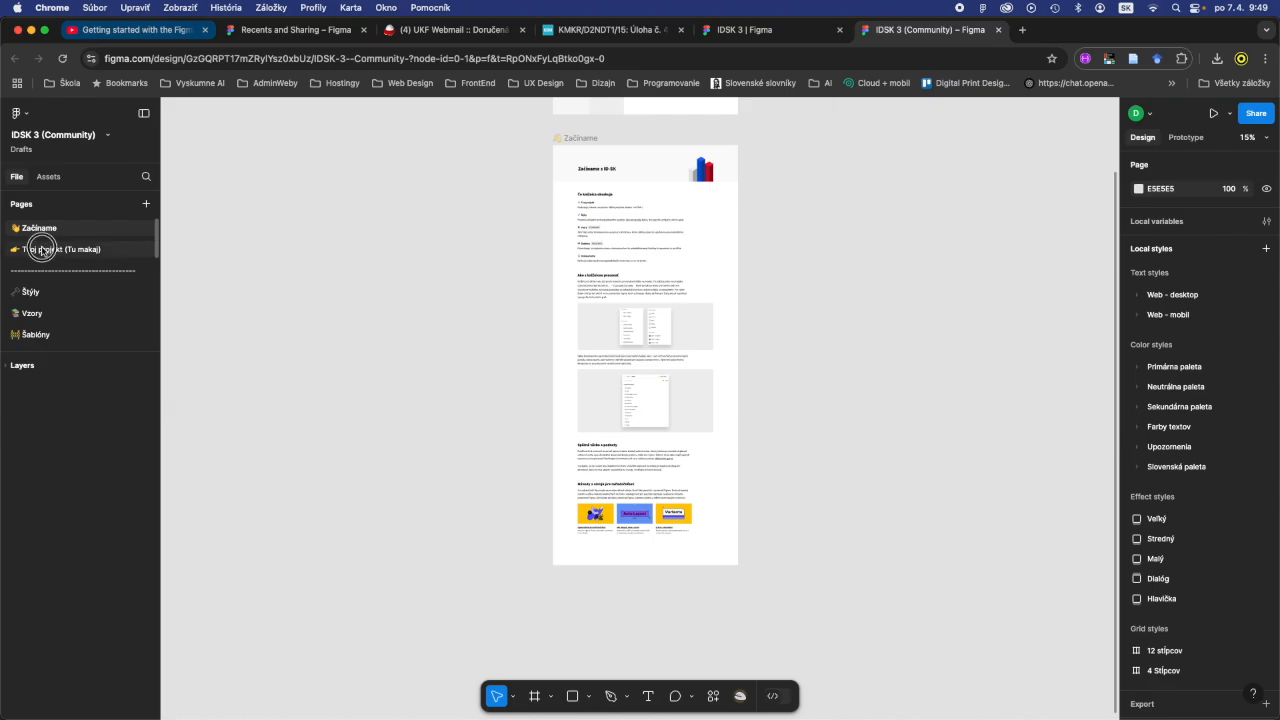
left_click(42, 250)
left_click(27, 292)
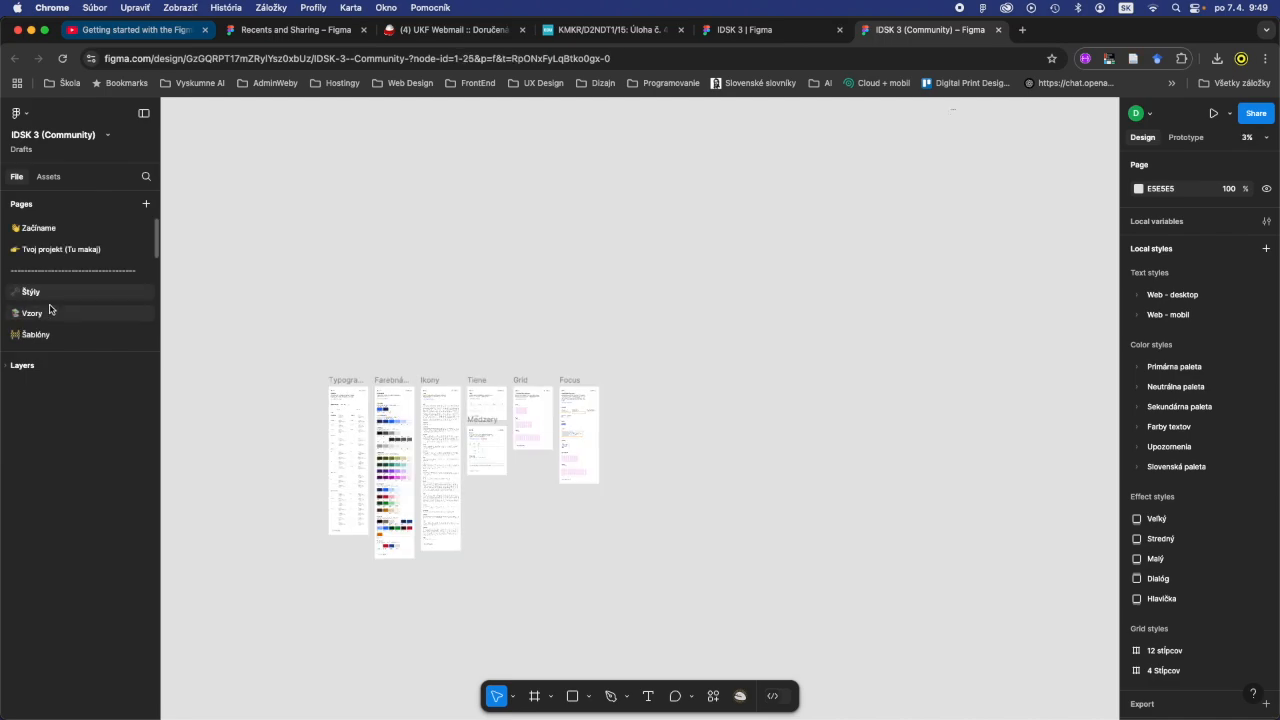
left_click_drag(290, 333, 685, 593)
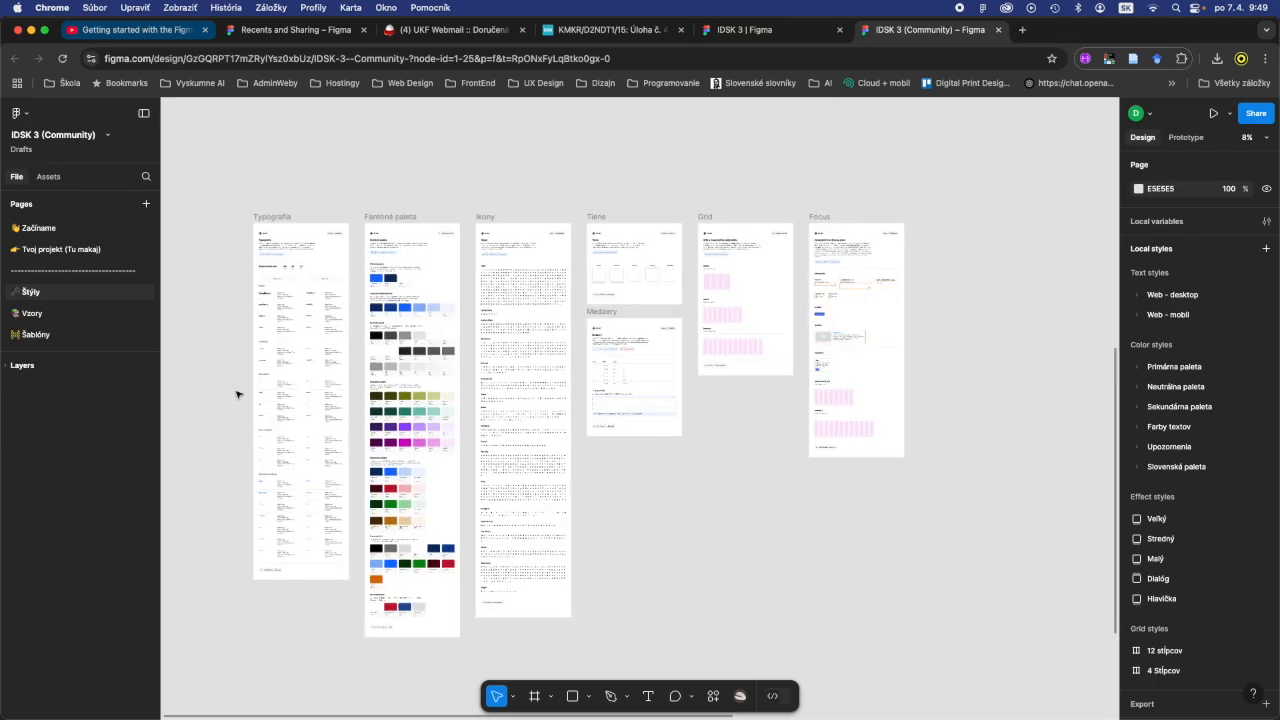
- Look over the Vzory and Šablóny pages of the IDSK 3 (Community) file and return to Štýly
left_click(31, 316)
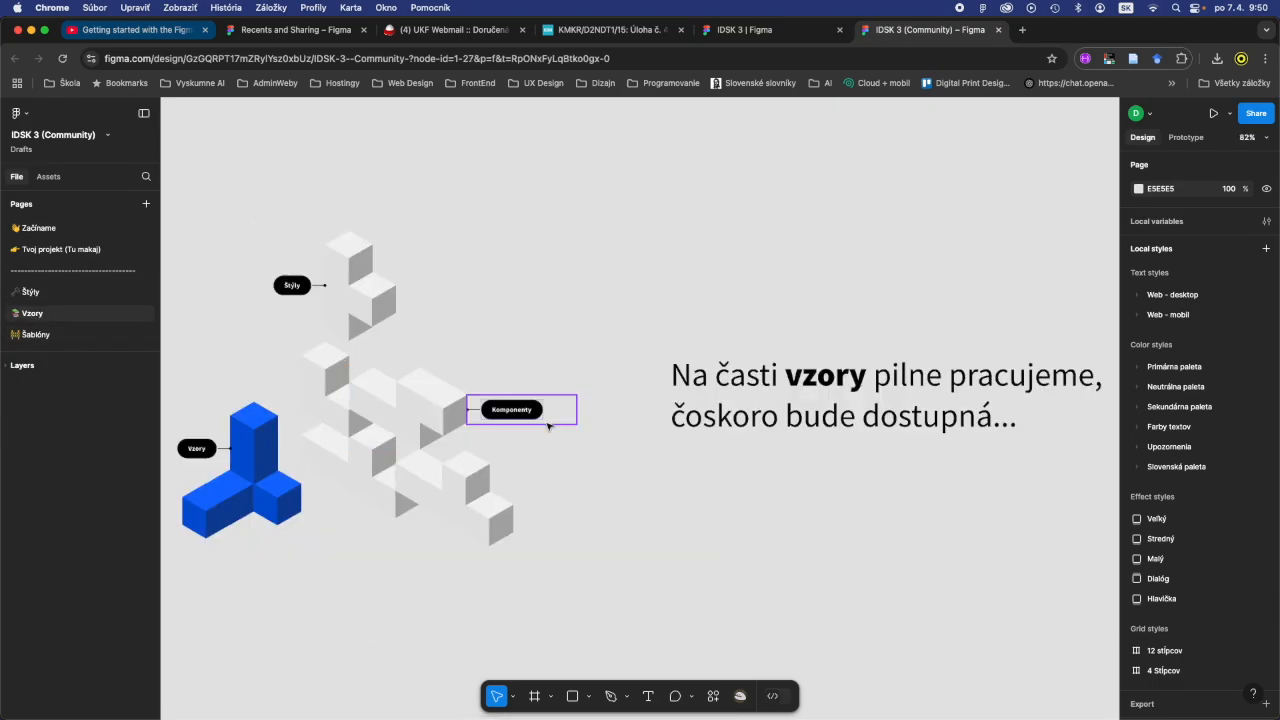
scroll(548, 426, "down", 5)
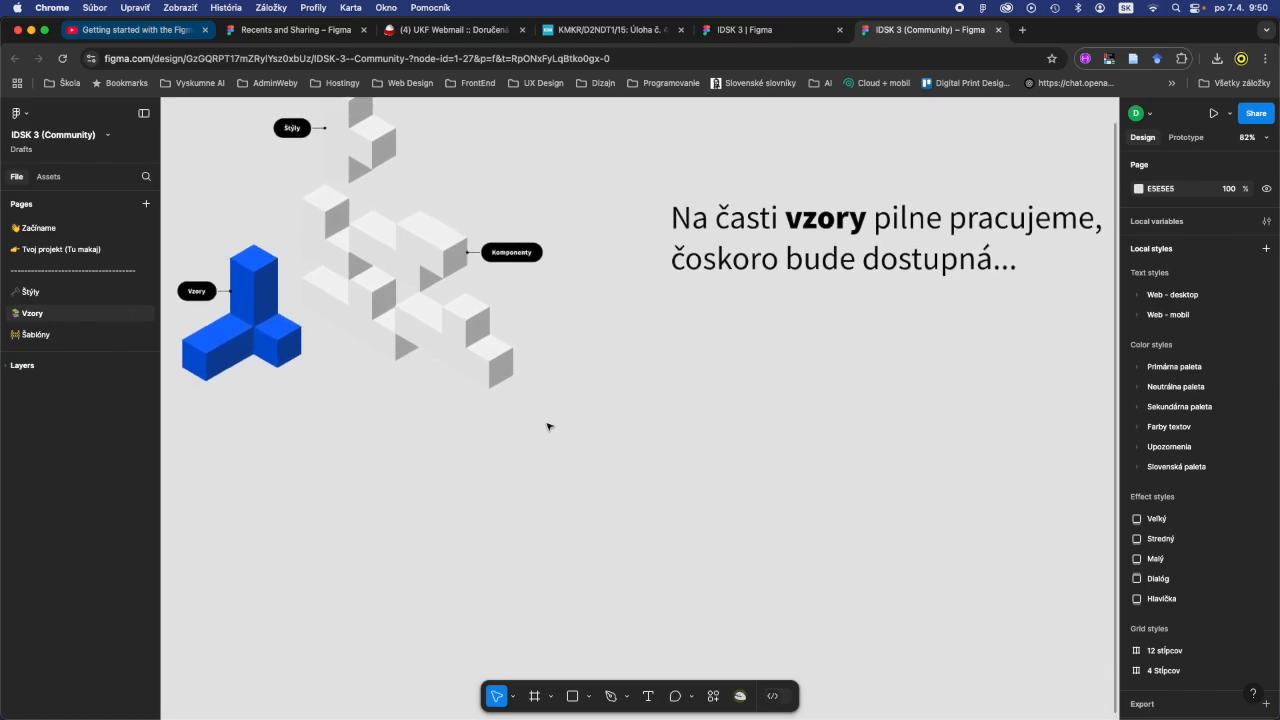
left_click(42, 336)
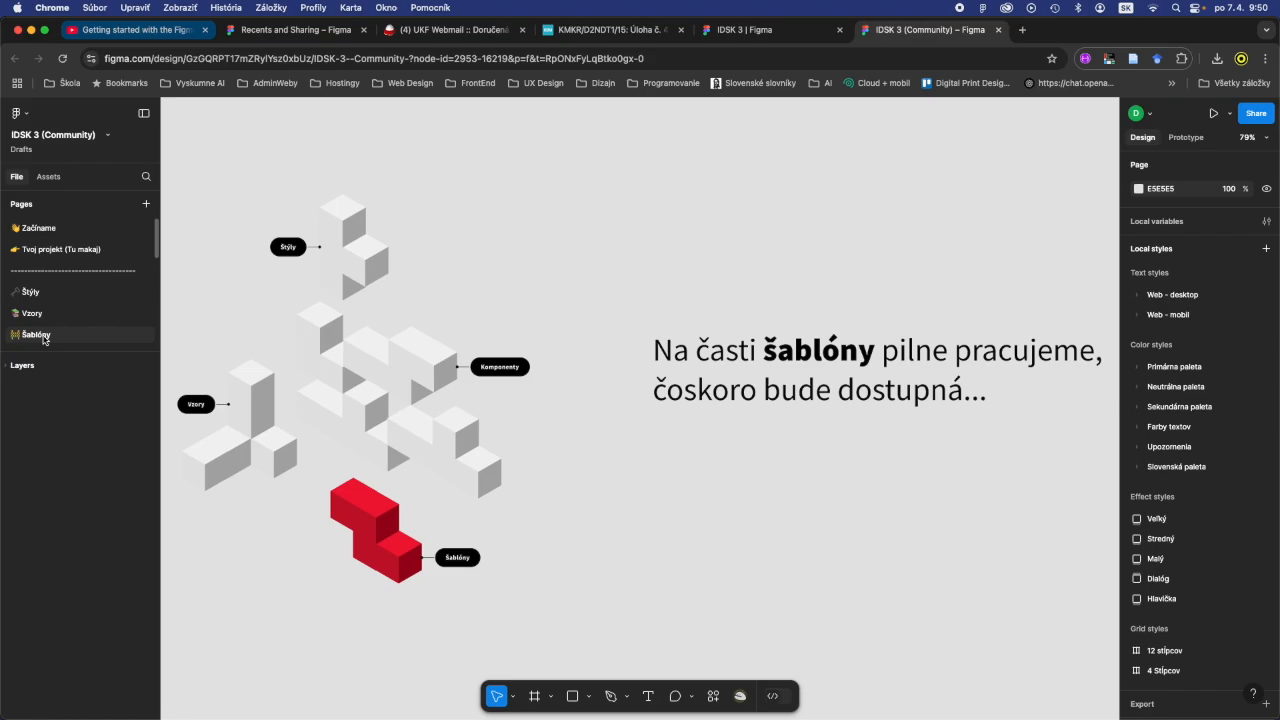
left_click(32, 293)
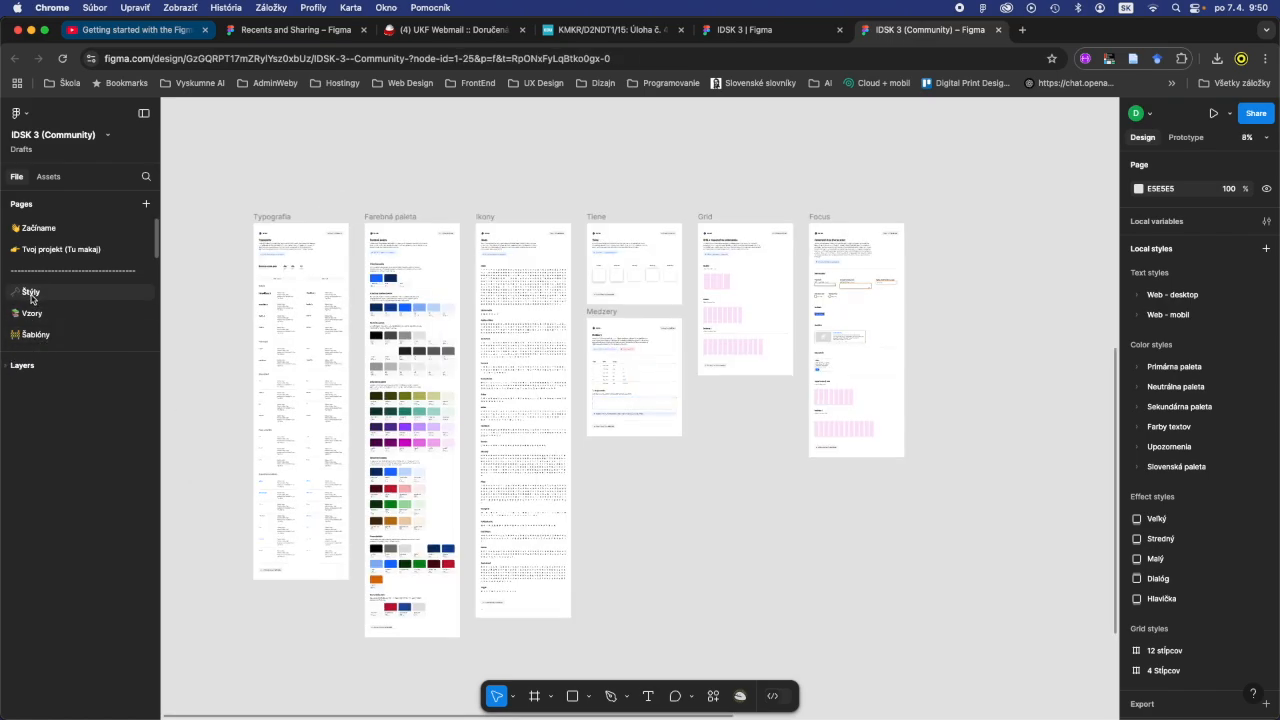
- Enlarge the page list and examine the Komponenty section, including the Hlavička, Päta and Lišta spätnej väzba pages
scroll(65, 317, "down", 3)
scroll(65, 317, "down", 2)
left_click(48, 279)
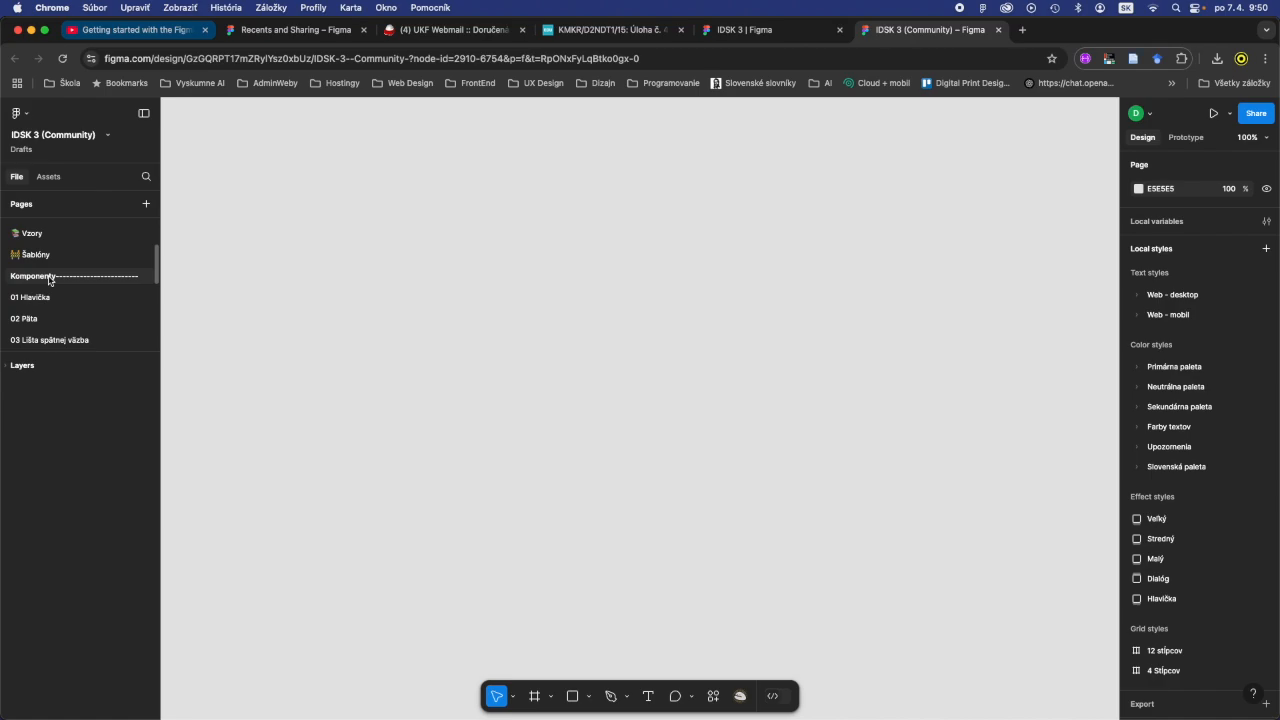
left_click_drag(94, 354, 100, 535)
left_click(28, 304)
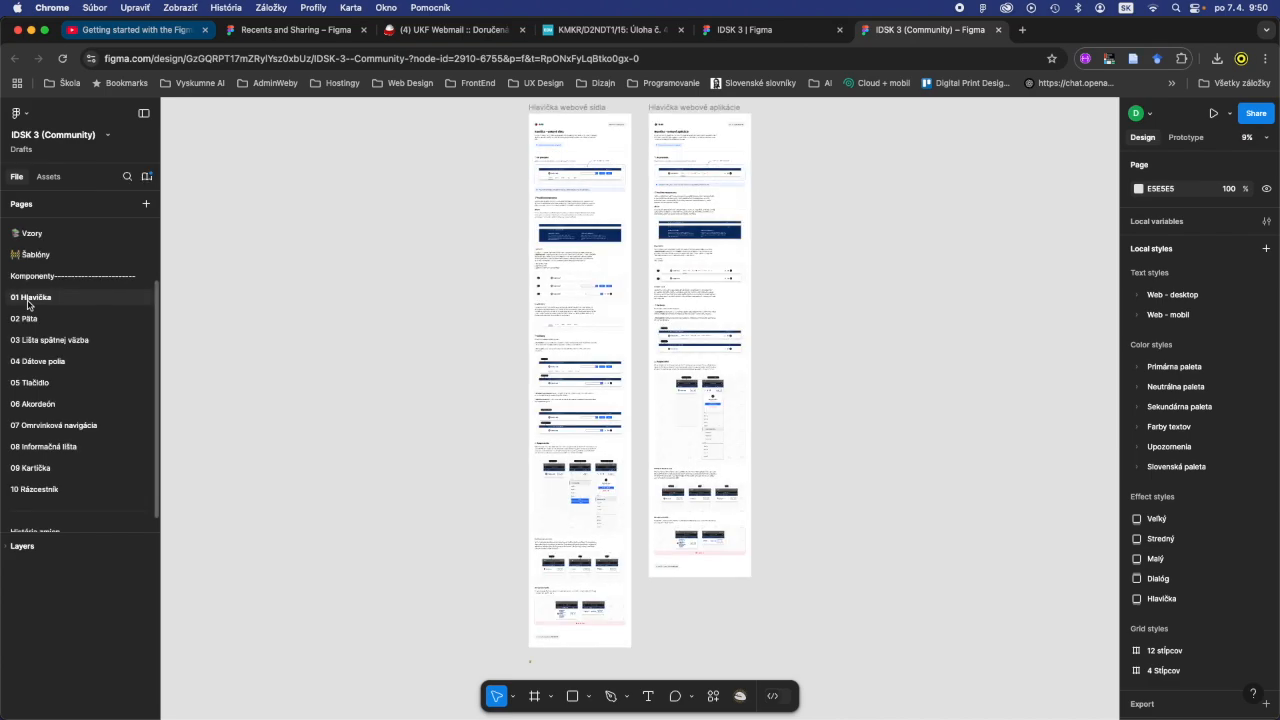
left_click(26, 318)
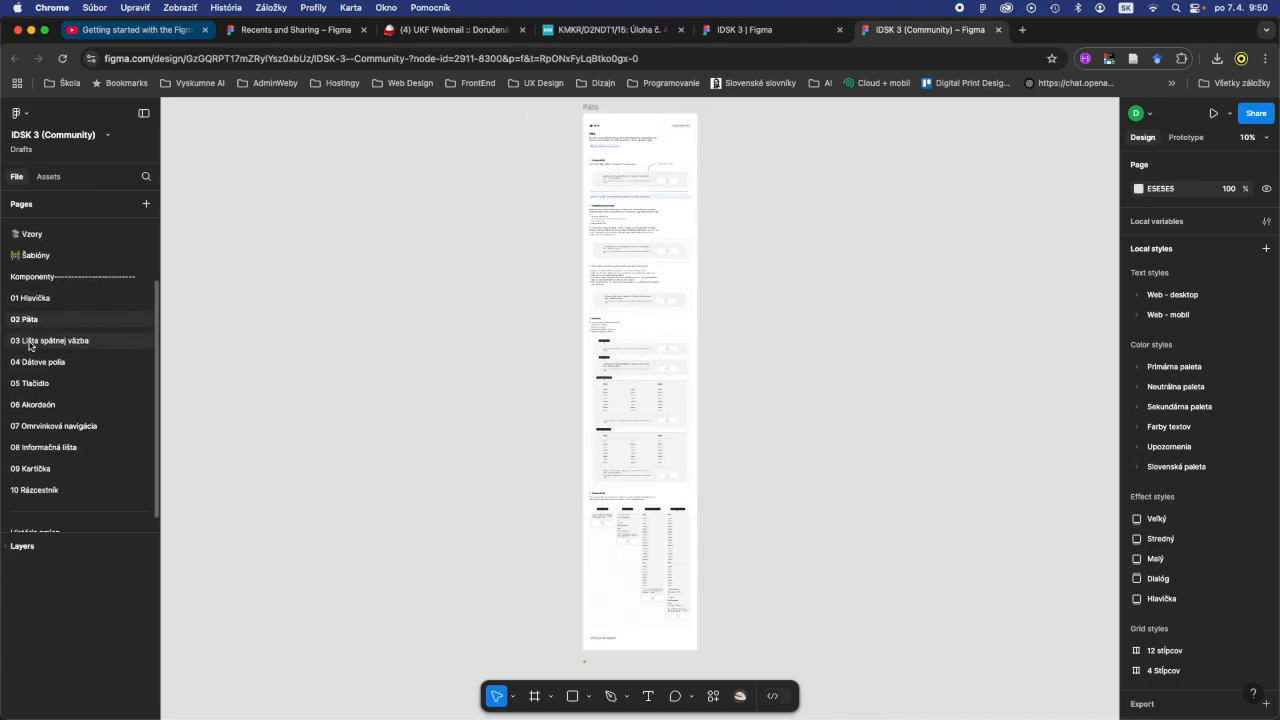
left_click(30, 343)
scroll(40, 377, "down", 1)
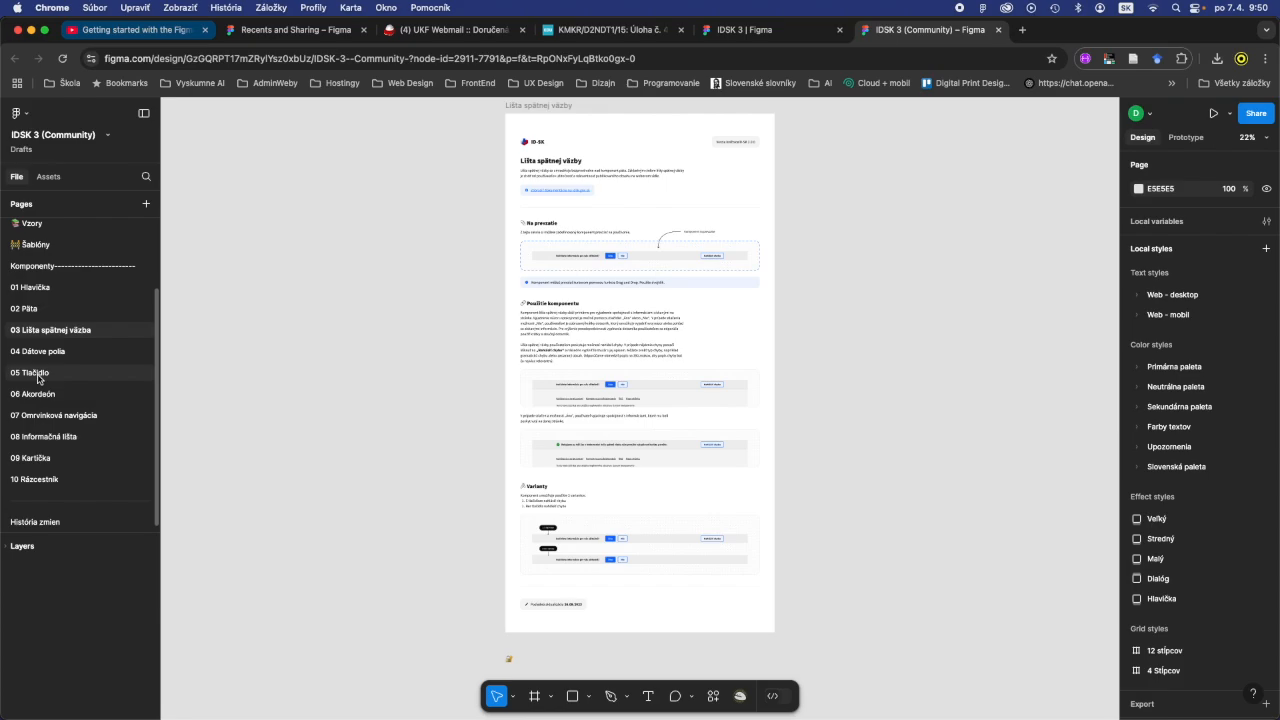
scroll(38, 378, "up", 3)
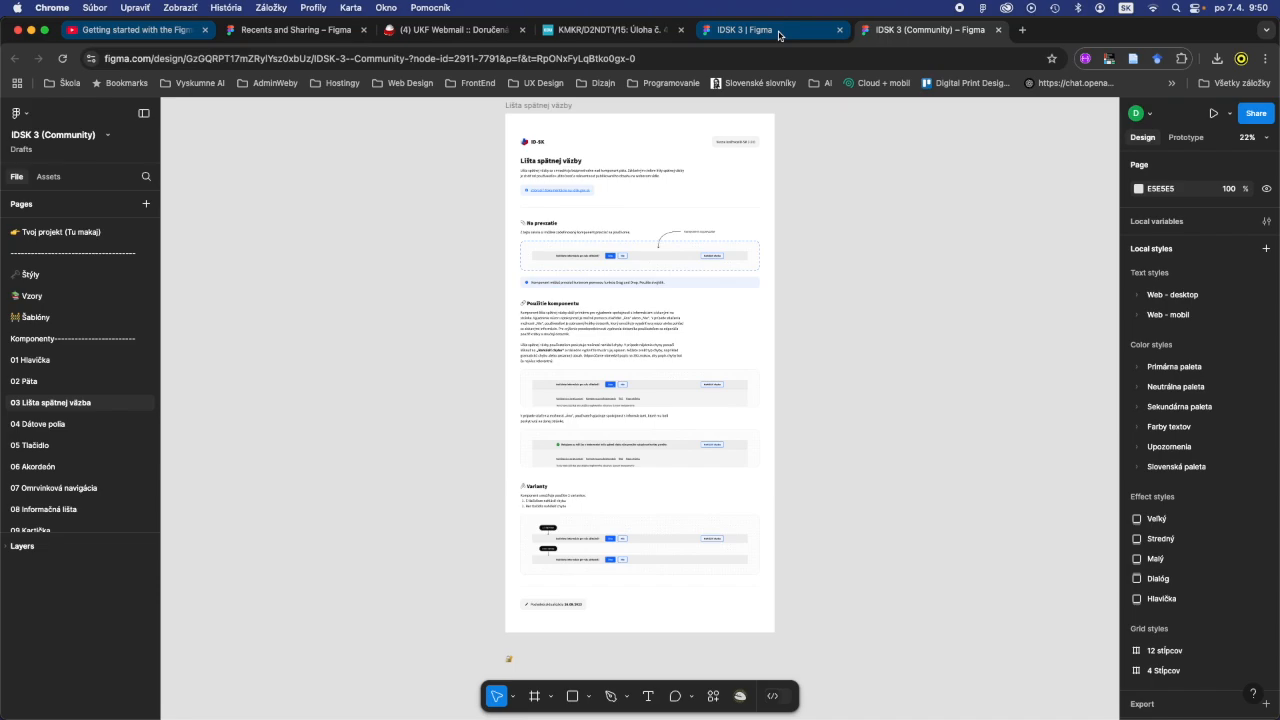
- Switch to the Figma desktop app and duplicate the older IDSK 3 (Community) file in the team's drafts
key("super+Tab")
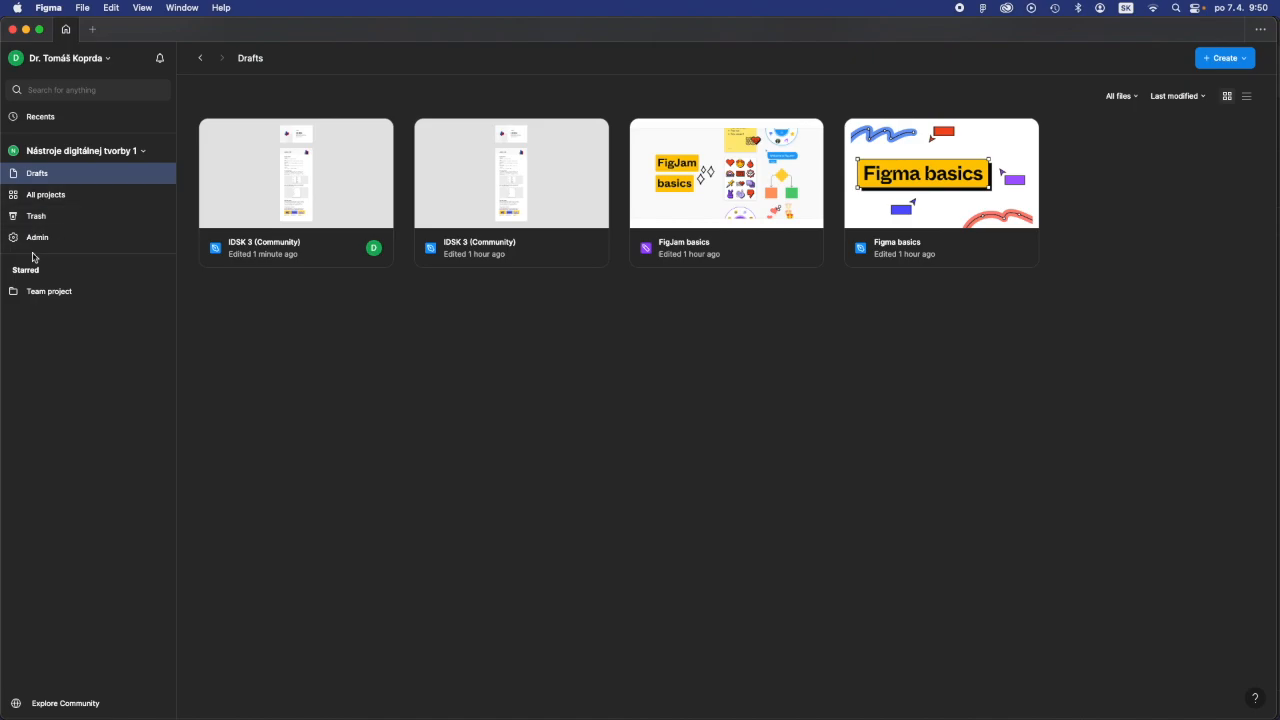
left_click(553, 190)
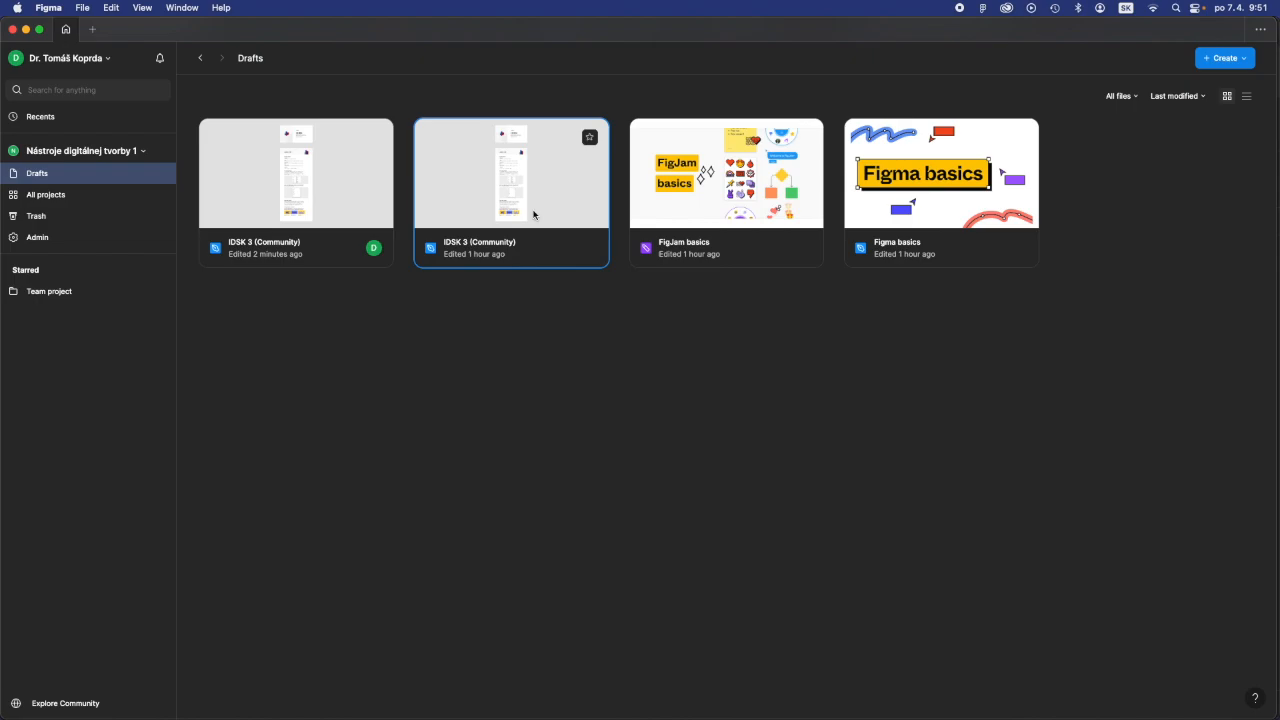
right_click(533, 214)
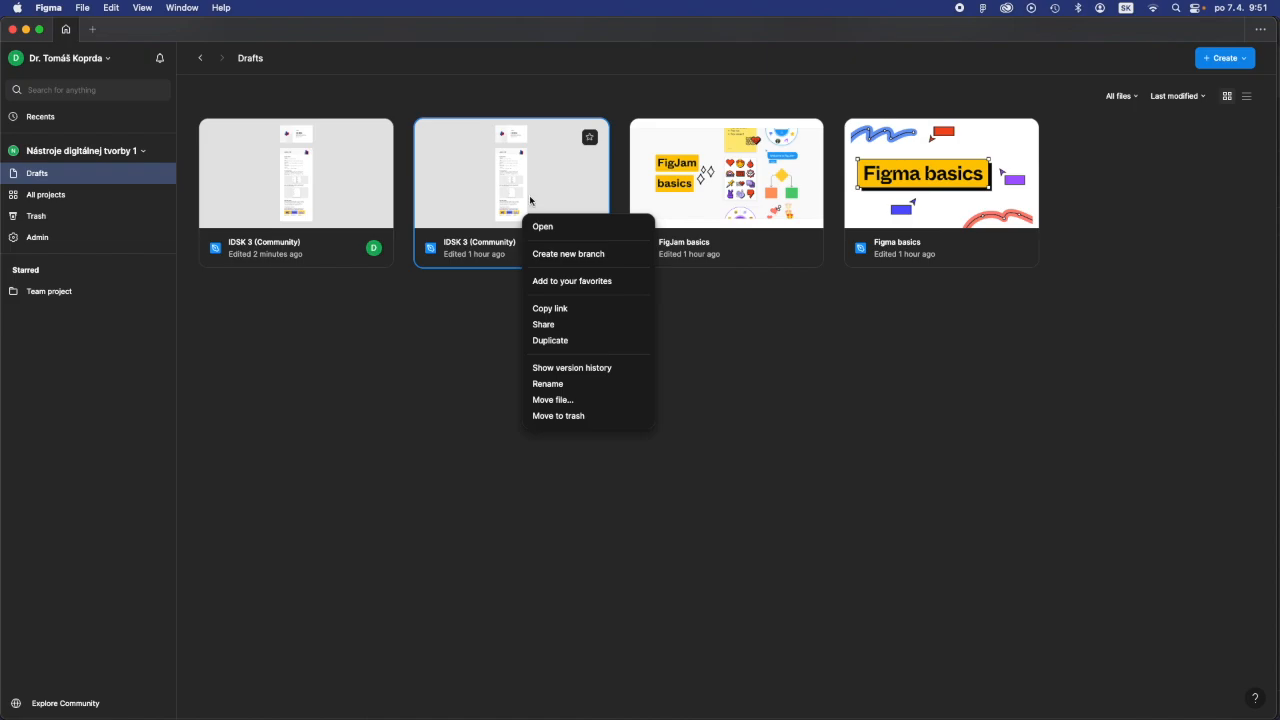
left_click(574, 342)
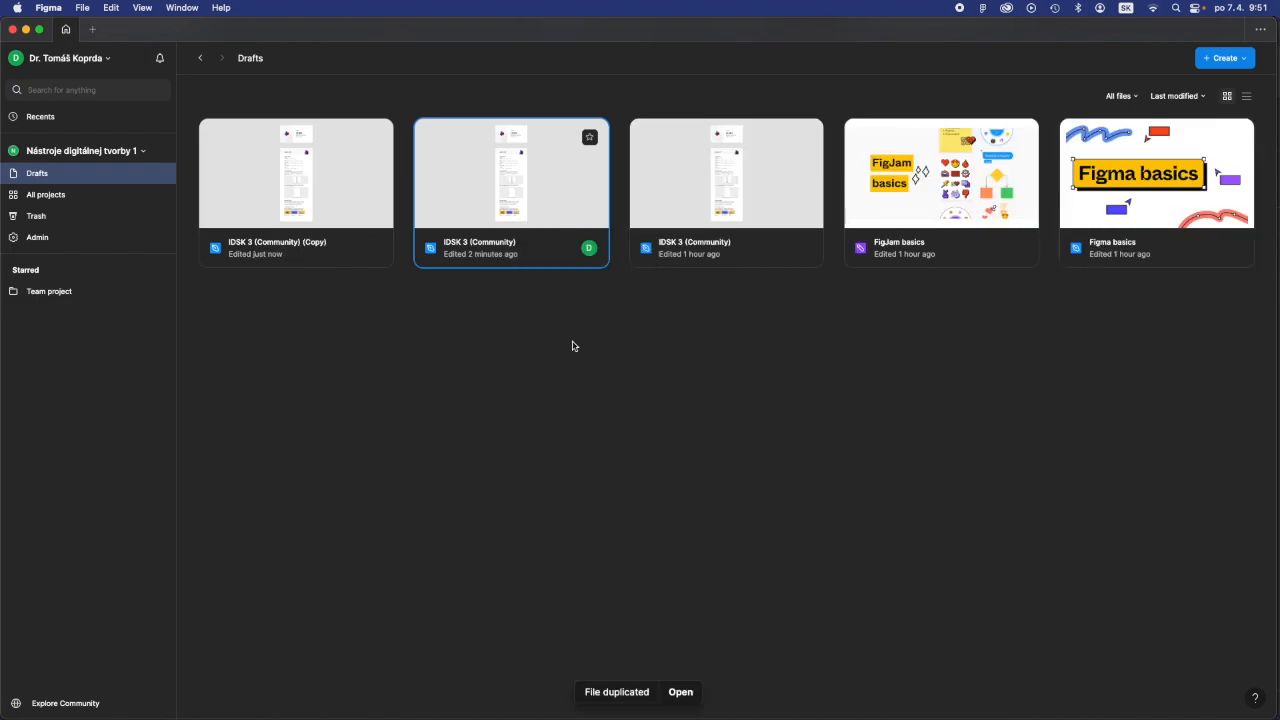
- Check the duplicated draft, the active team Nástroje digitálnej tvorby 1, and the team's projects
left_click(314, 258)
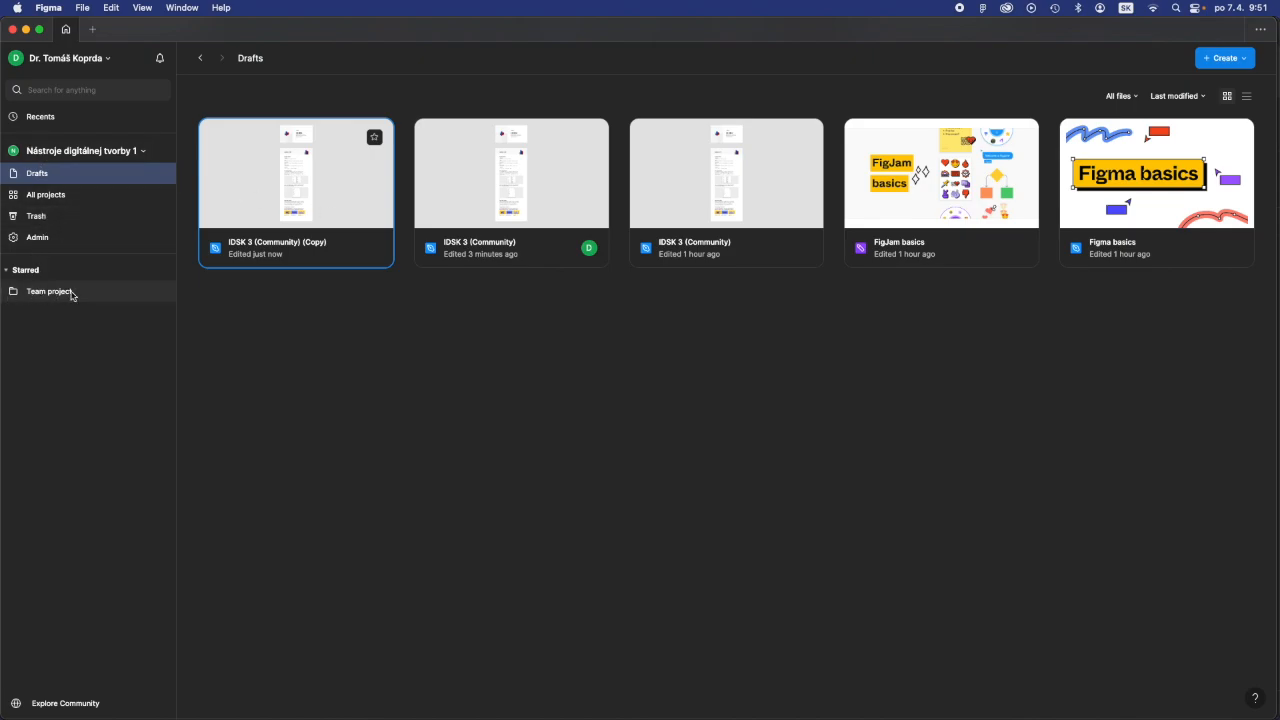
left_click(54, 153)
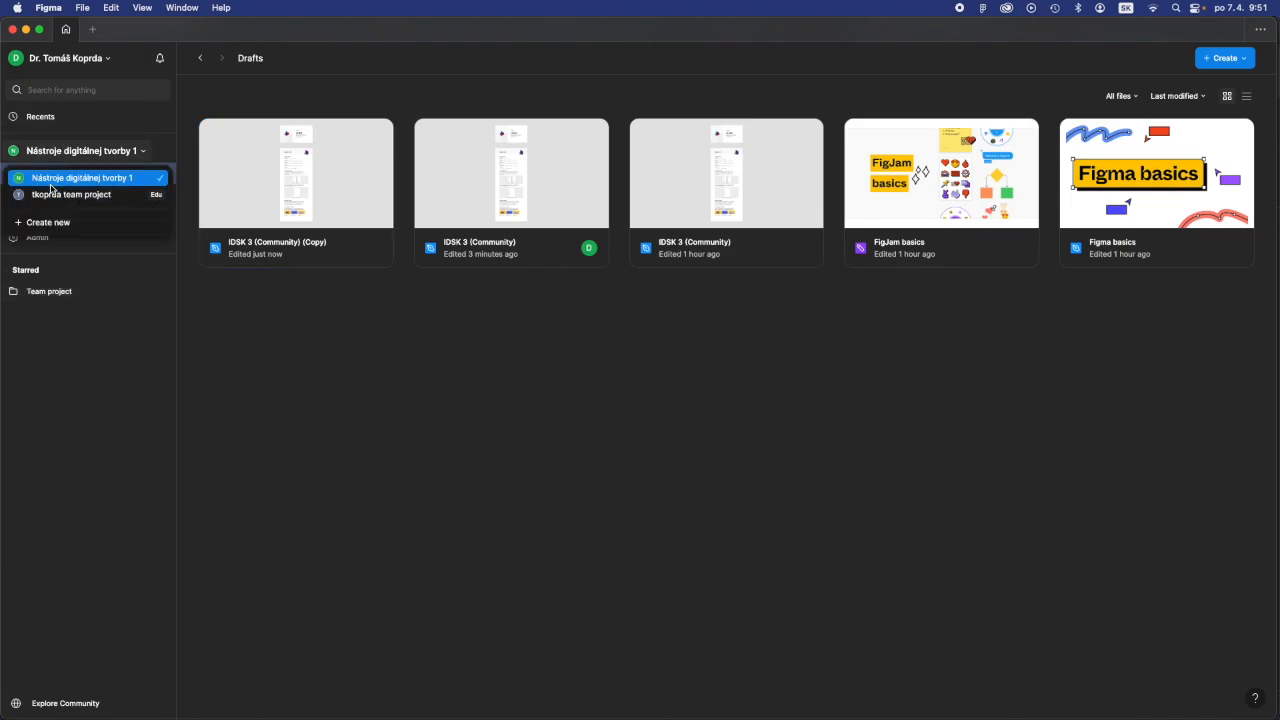
left_click(50, 181)
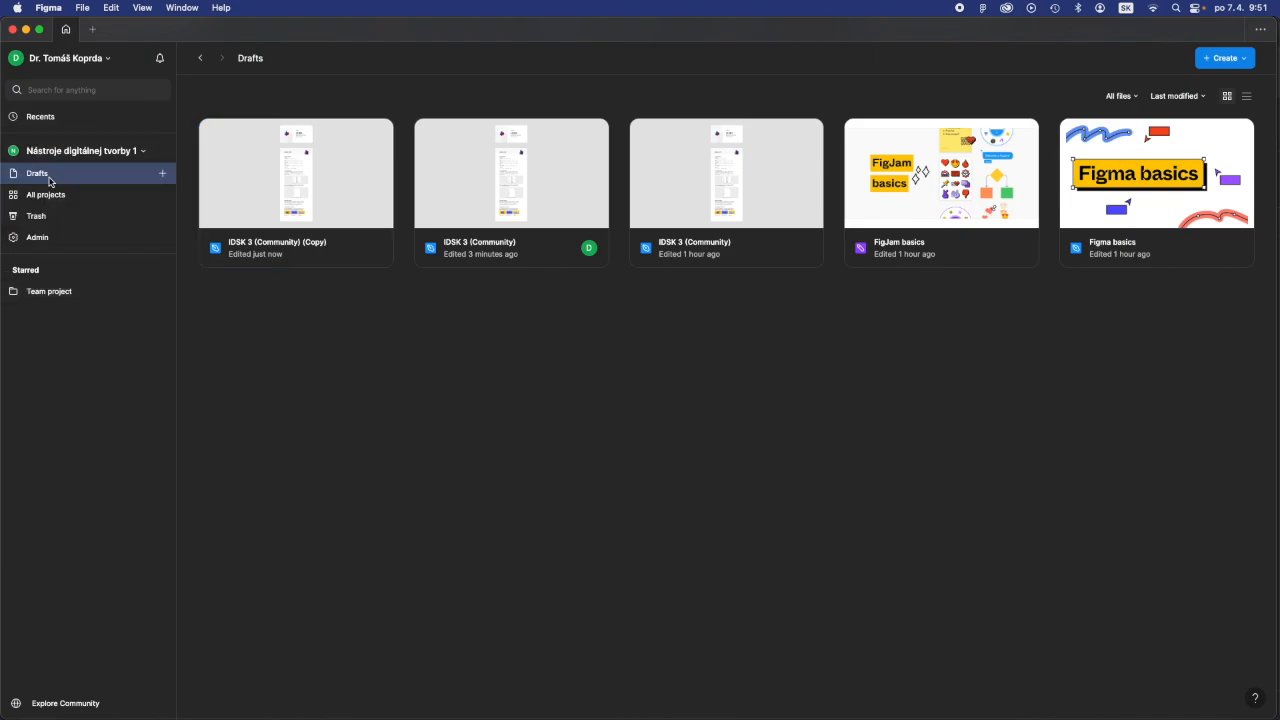
left_click(46, 296)
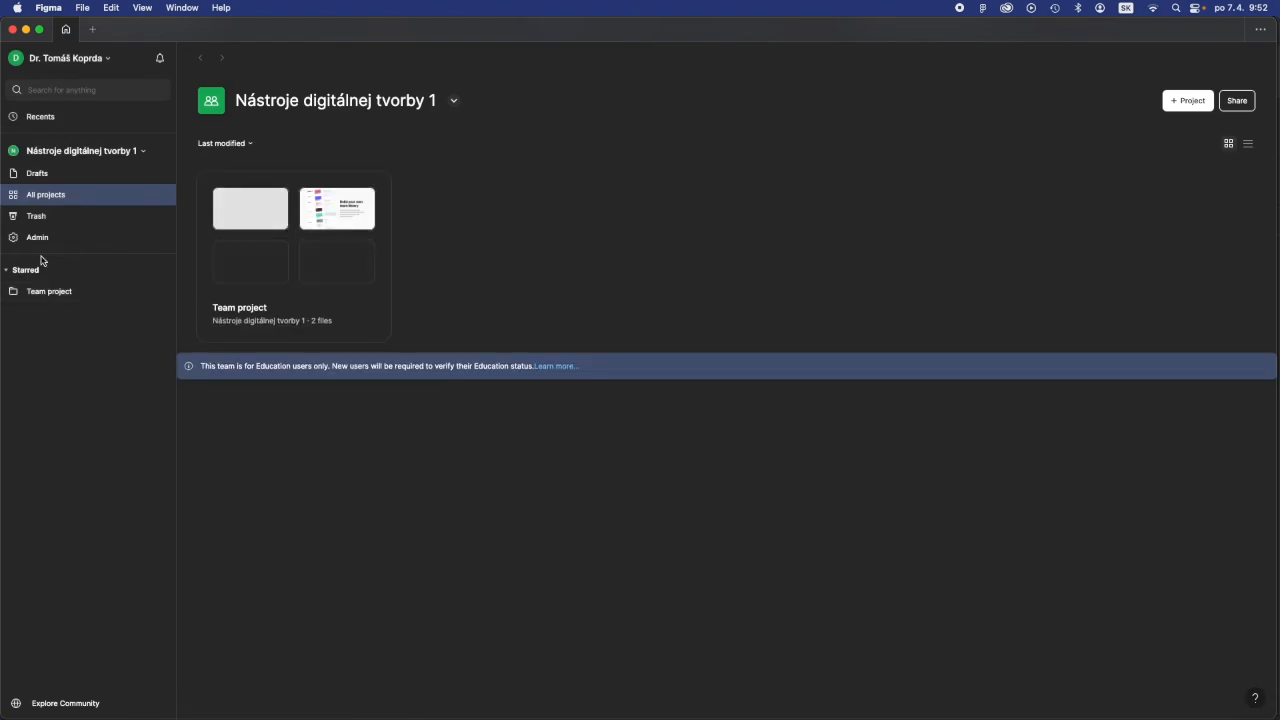
left_click(37, 153)
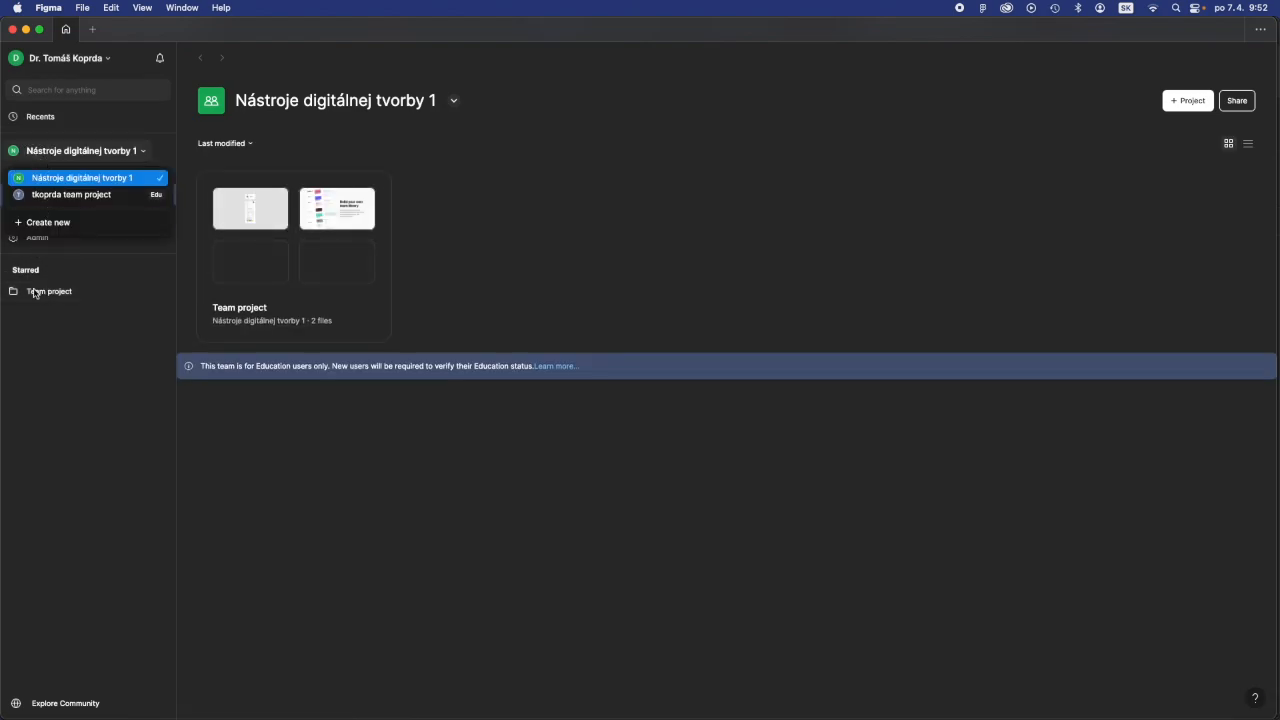
left_click(120, 249)
- Move IDSK 3 (Community) (Copy) from the drafts to Team project of Nástroje digitálnej tvorby 1
left_click(37, 173)
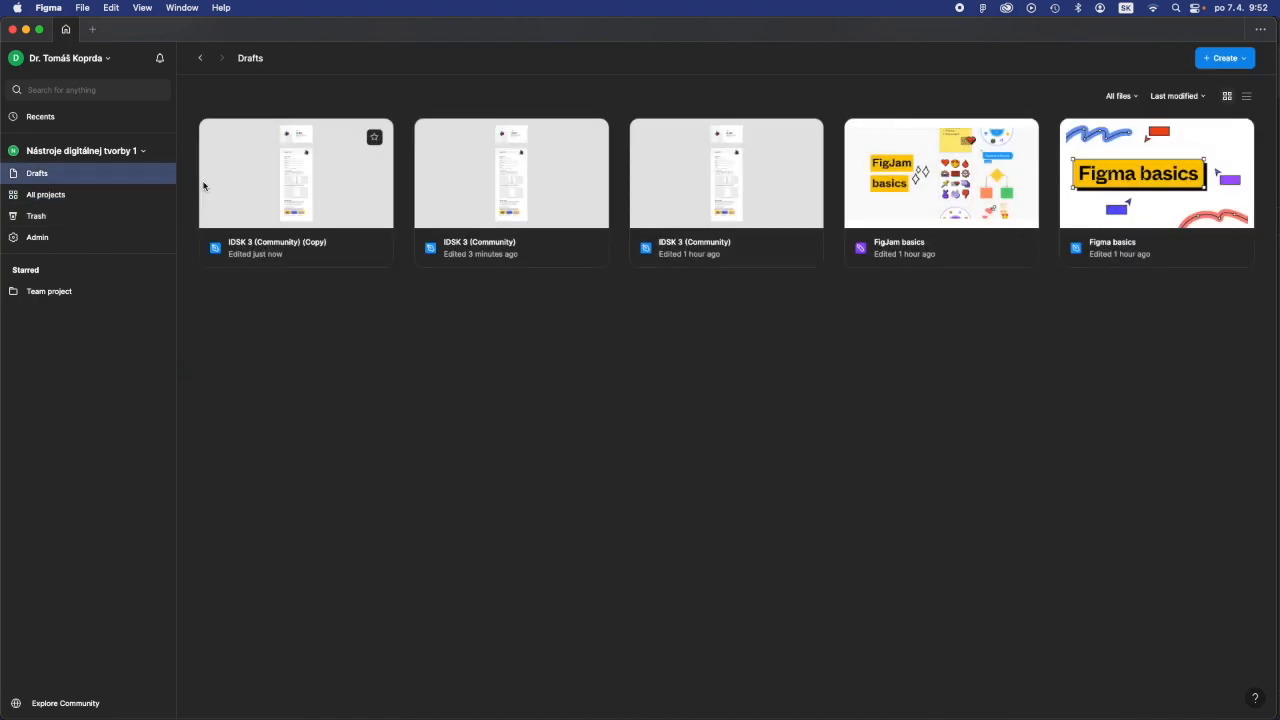
right_click(340, 184)
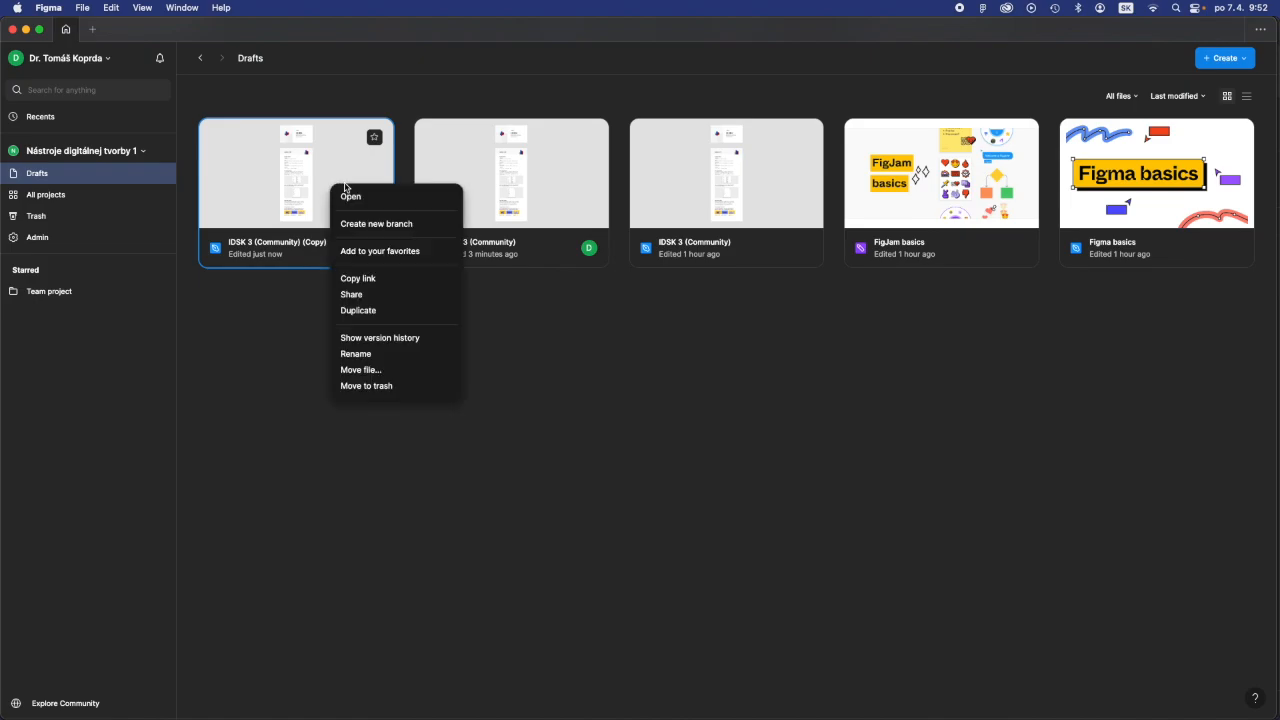
left_click(361, 372)
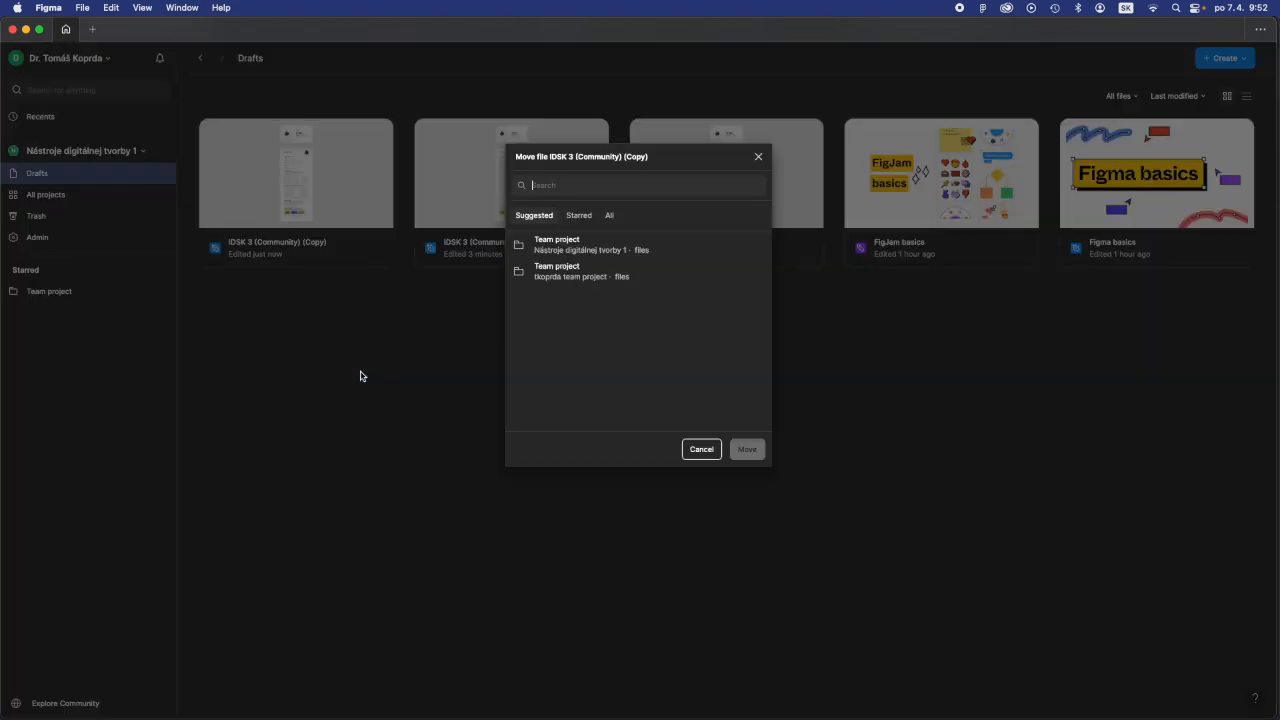
left_click(563, 246)
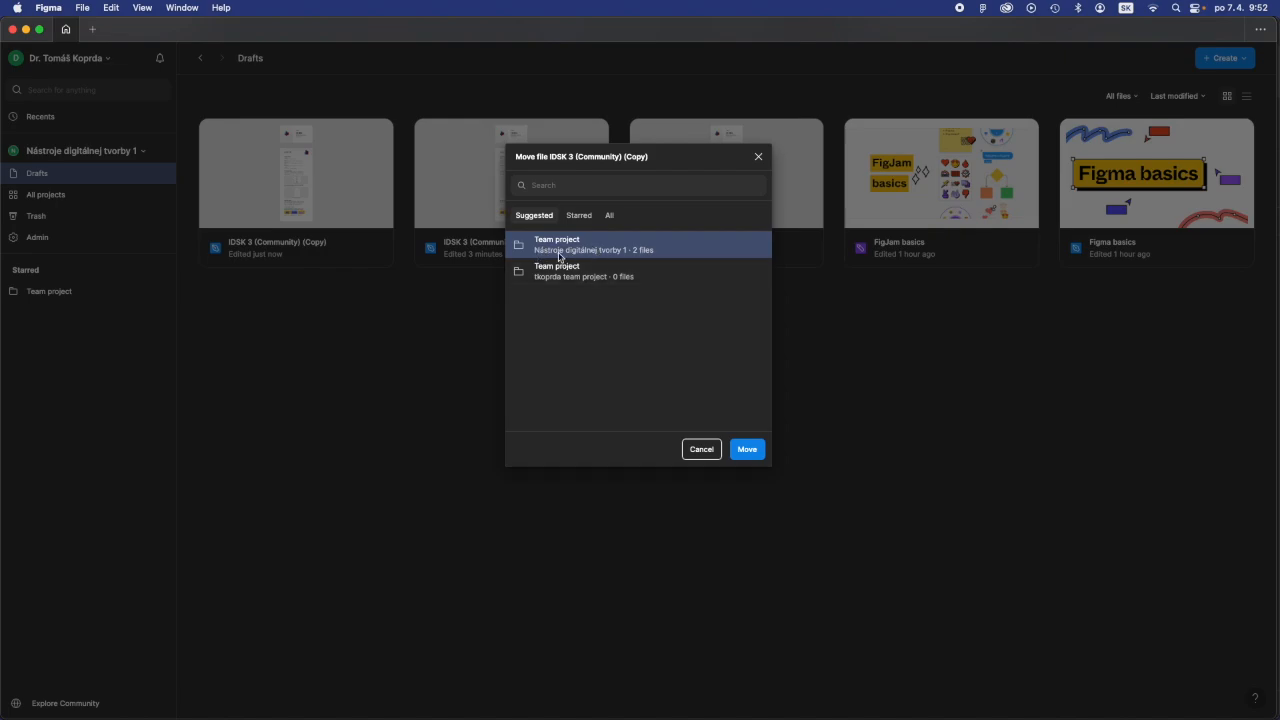
left_click(744, 452)
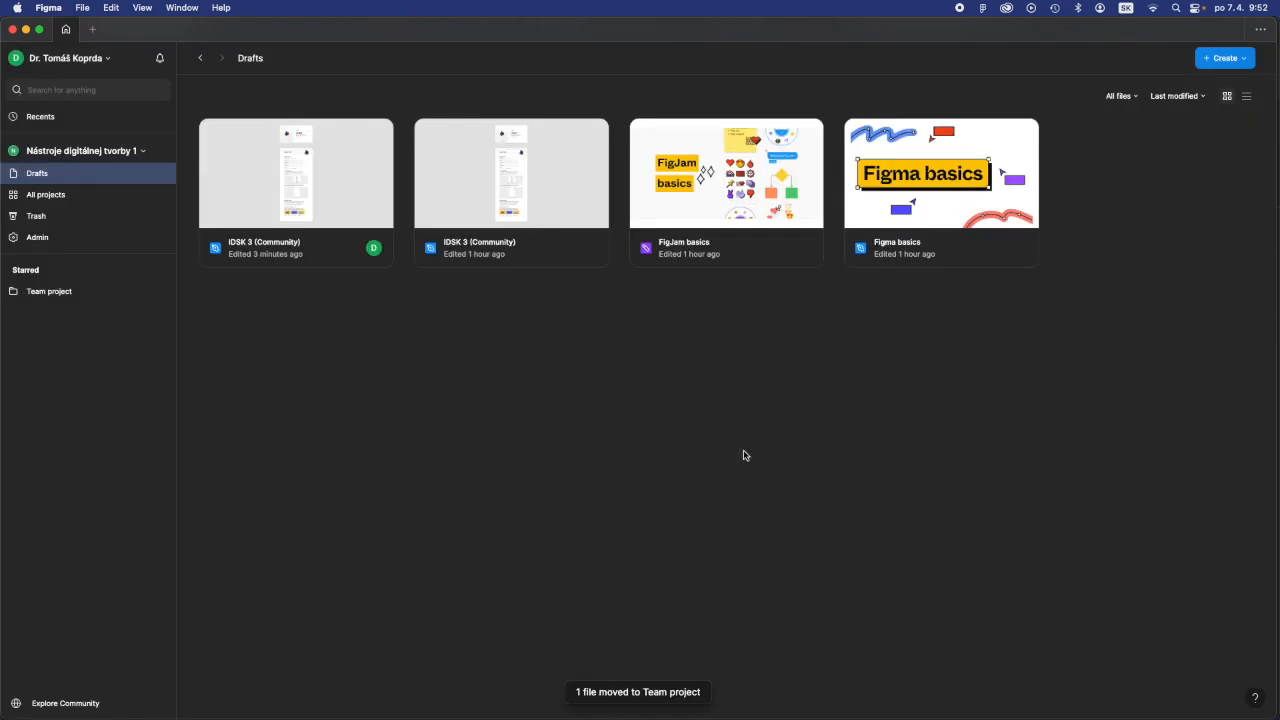
- Open the newest IDSK 3 (Community) (Copy) in Team project and review the assets offered for publishing as a library
left_click(29, 290)
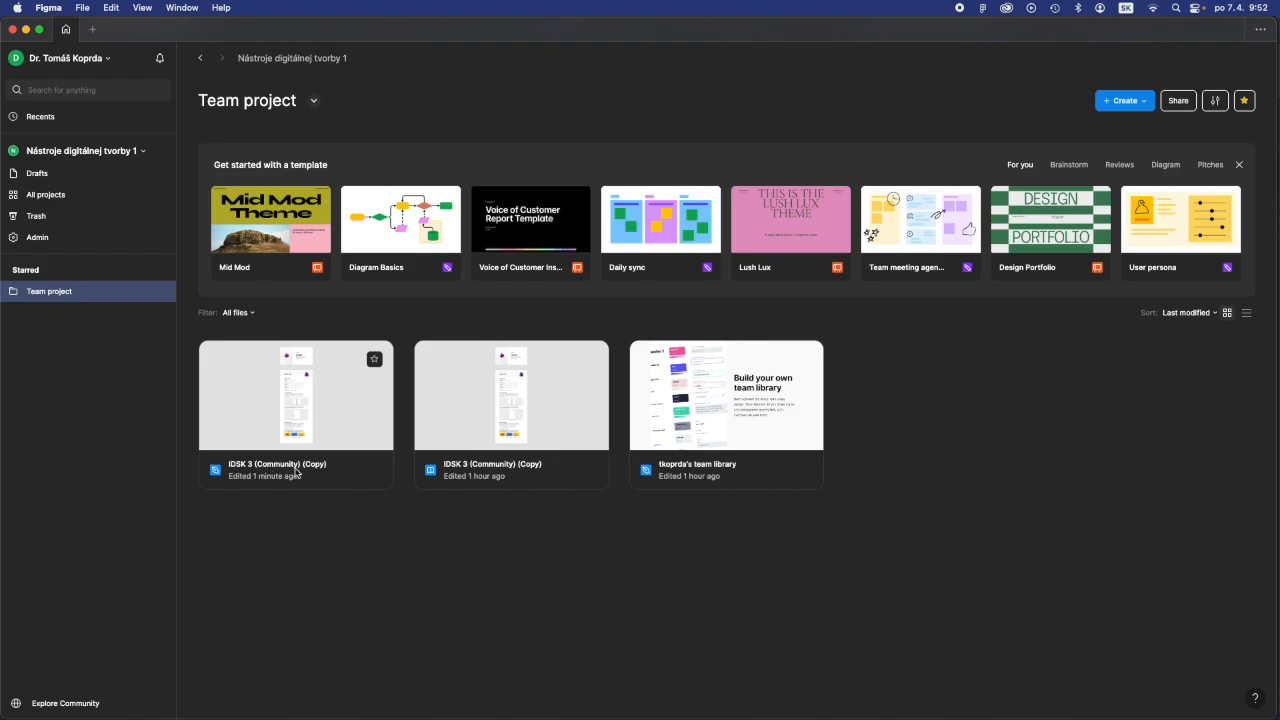
double_click(335, 432)
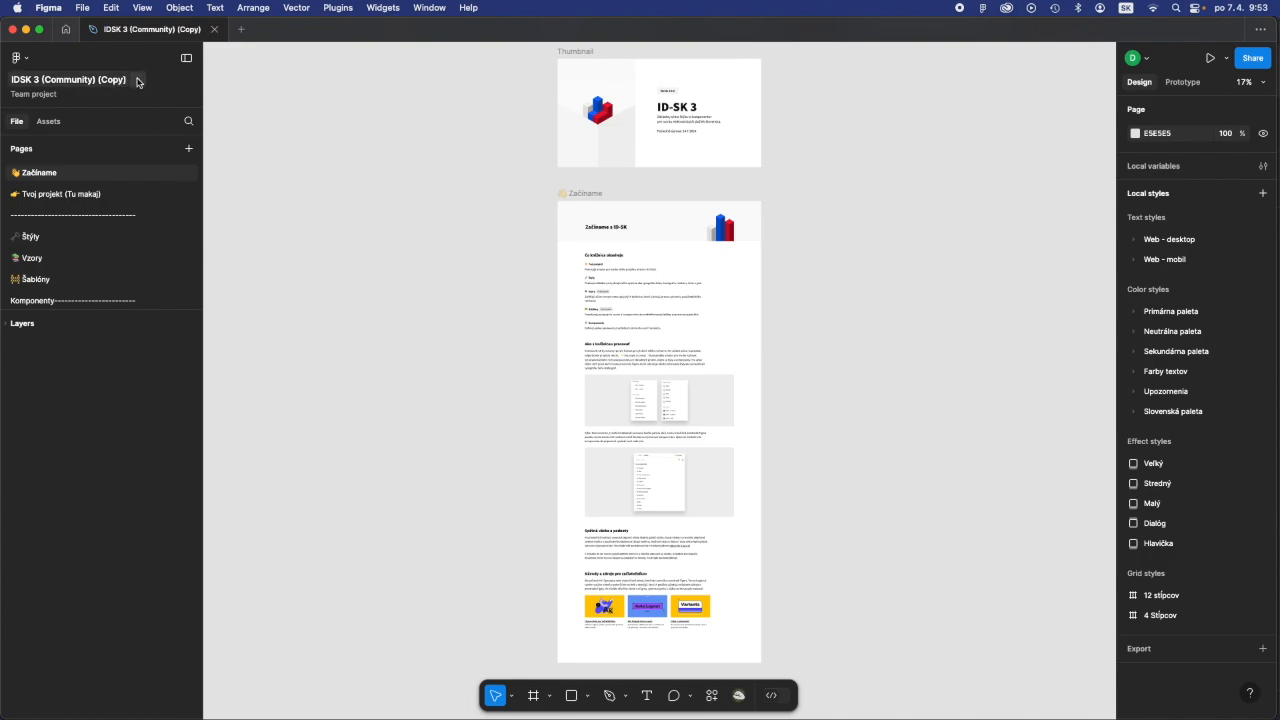
left_click(138, 81)
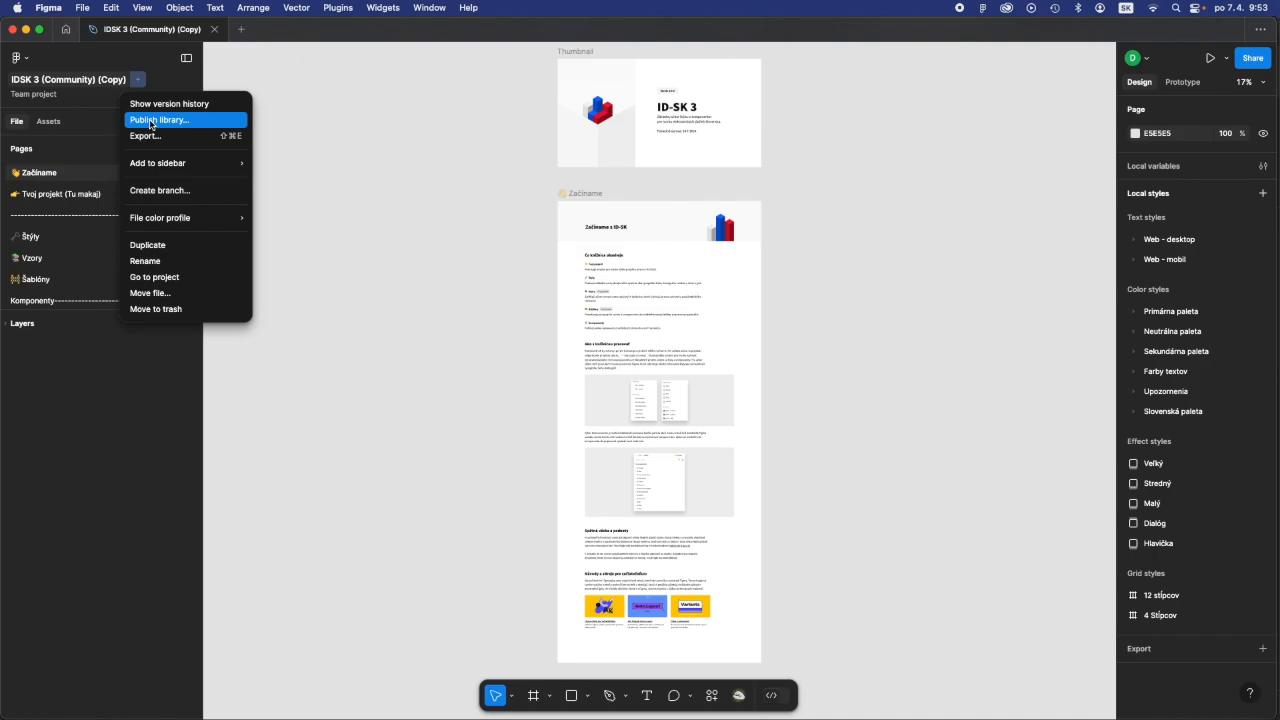
left_click(151, 120)
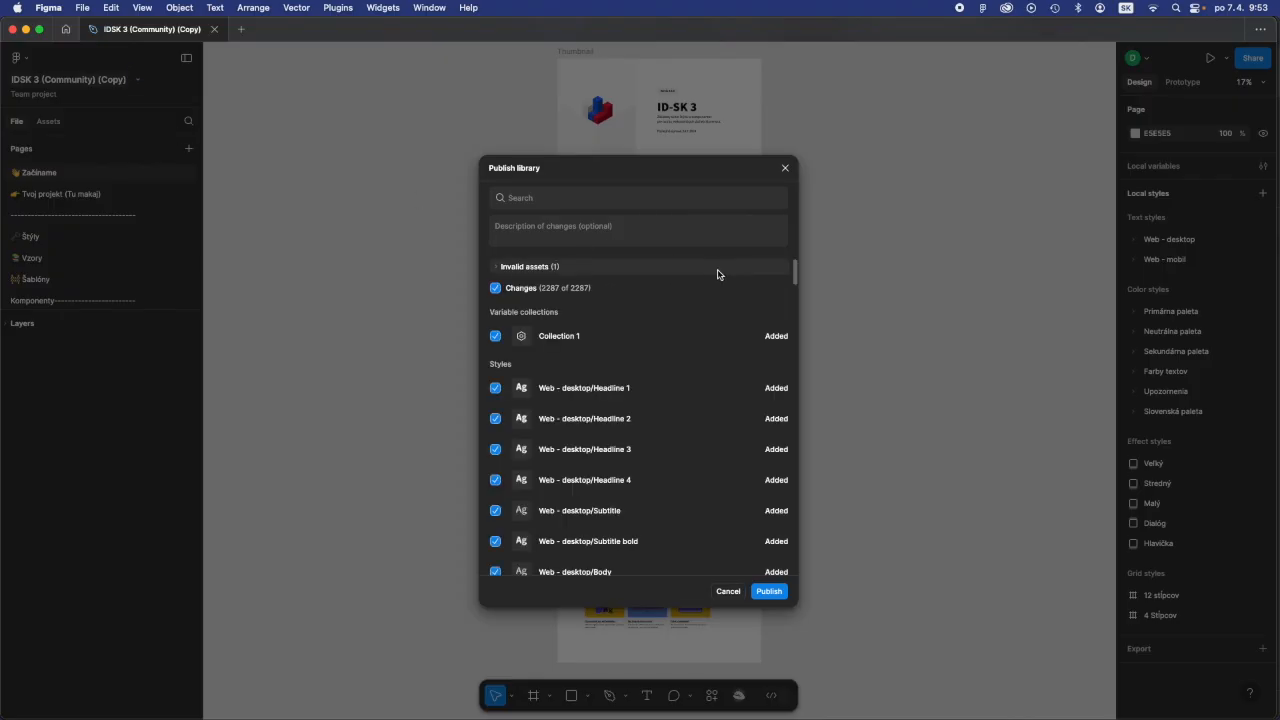
scroll(660, 336, "down", 3)
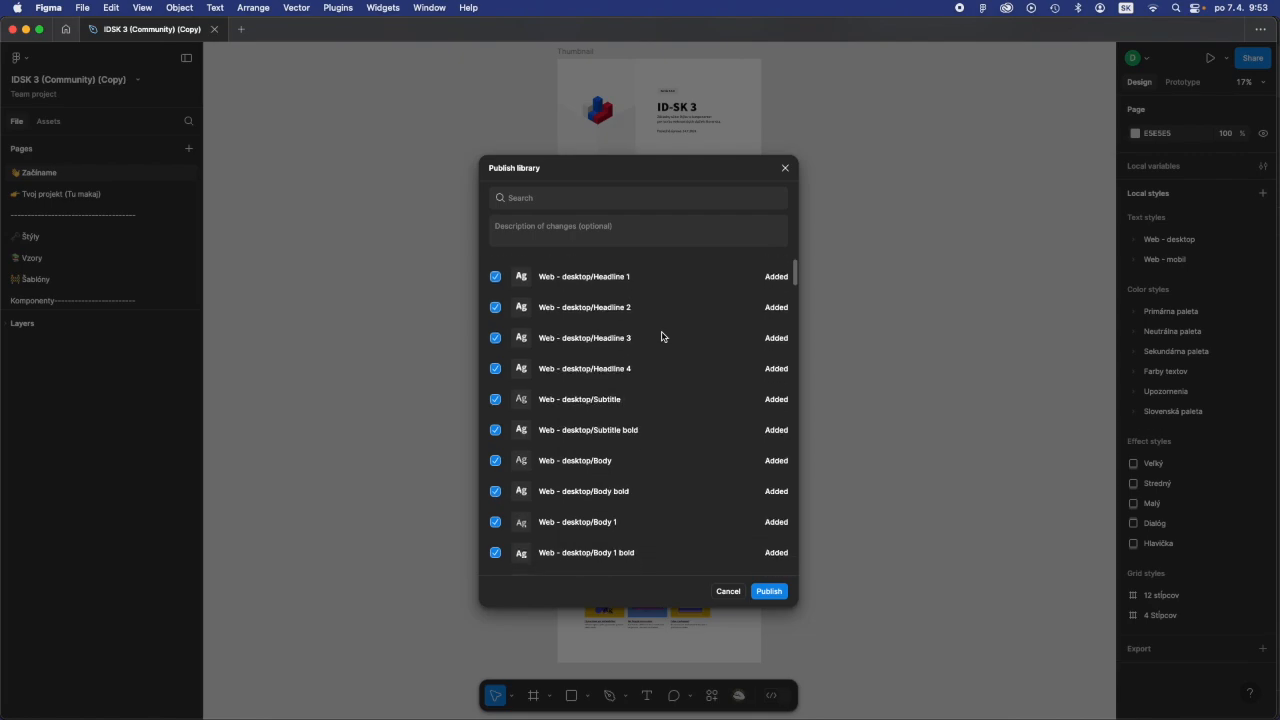
scroll(660, 336, "up", 3)
scroll(660, 336, "down", 2)
scroll(660, 336, "up", 2)
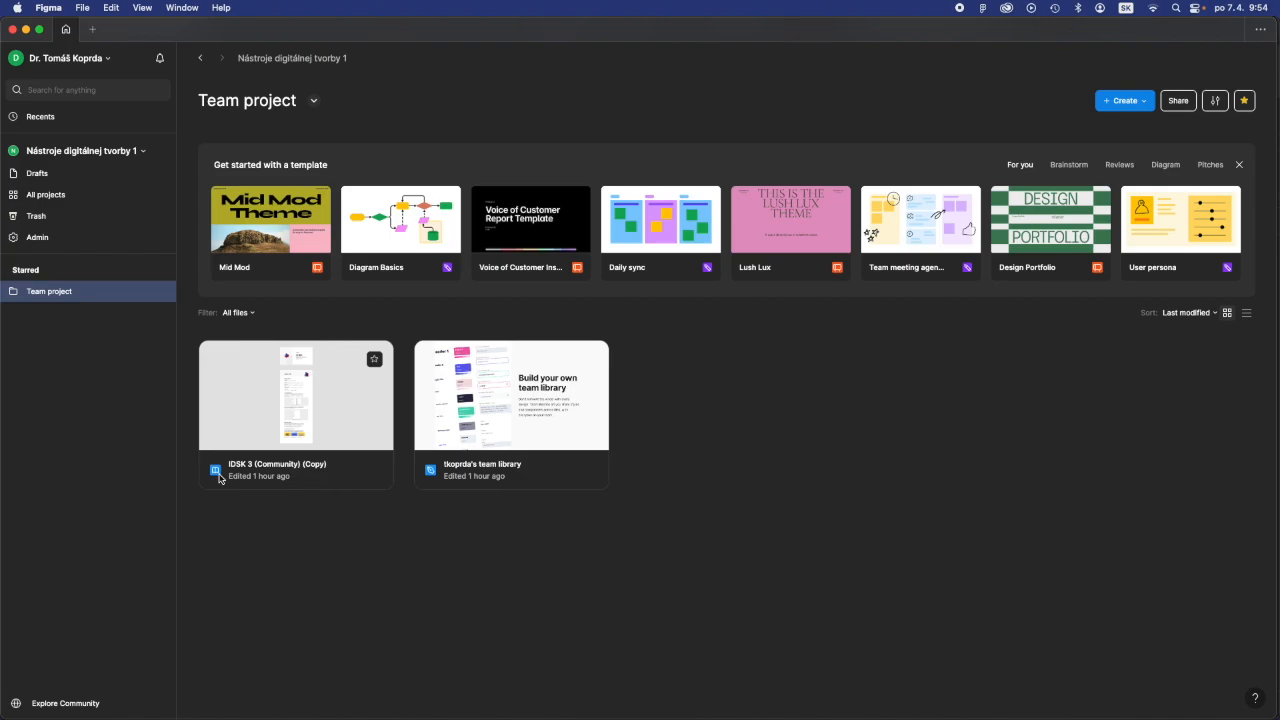
- Hide the template suggestions in Team project and check the project's available options
left_click(231, 394)
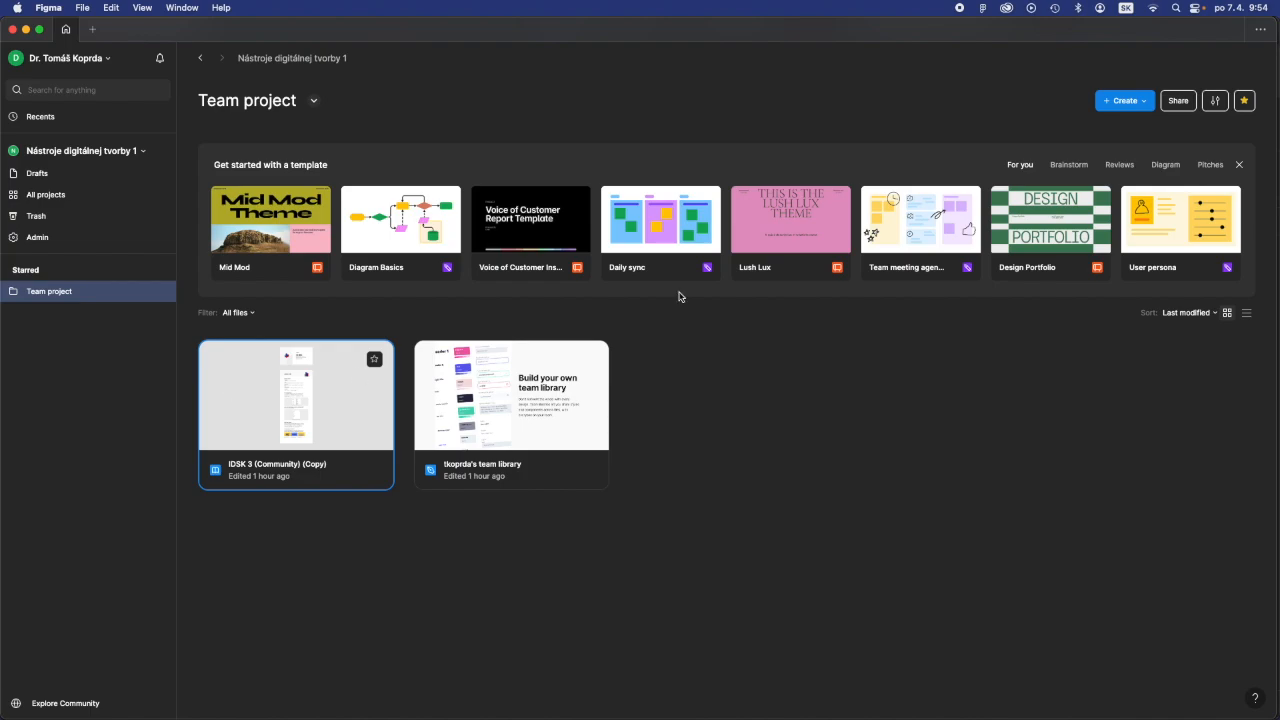
left_click(1239, 165)
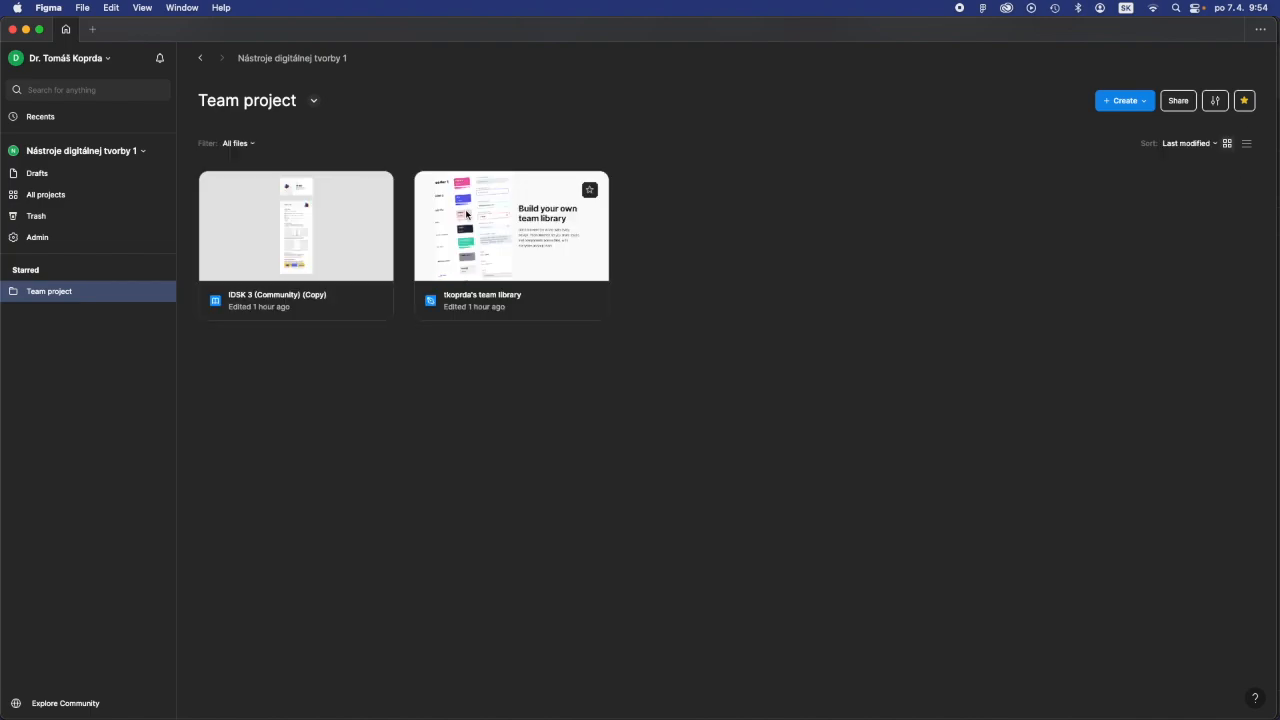
left_click(315, 102)
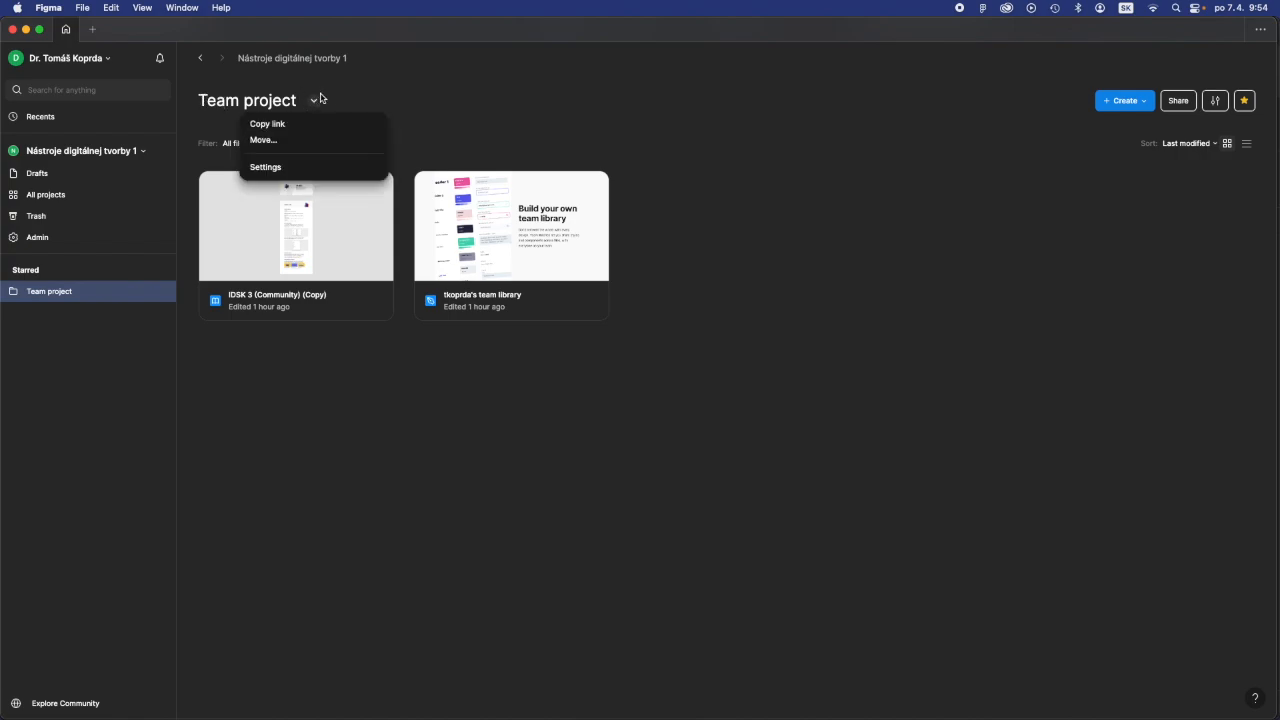
left_click(369, 97)
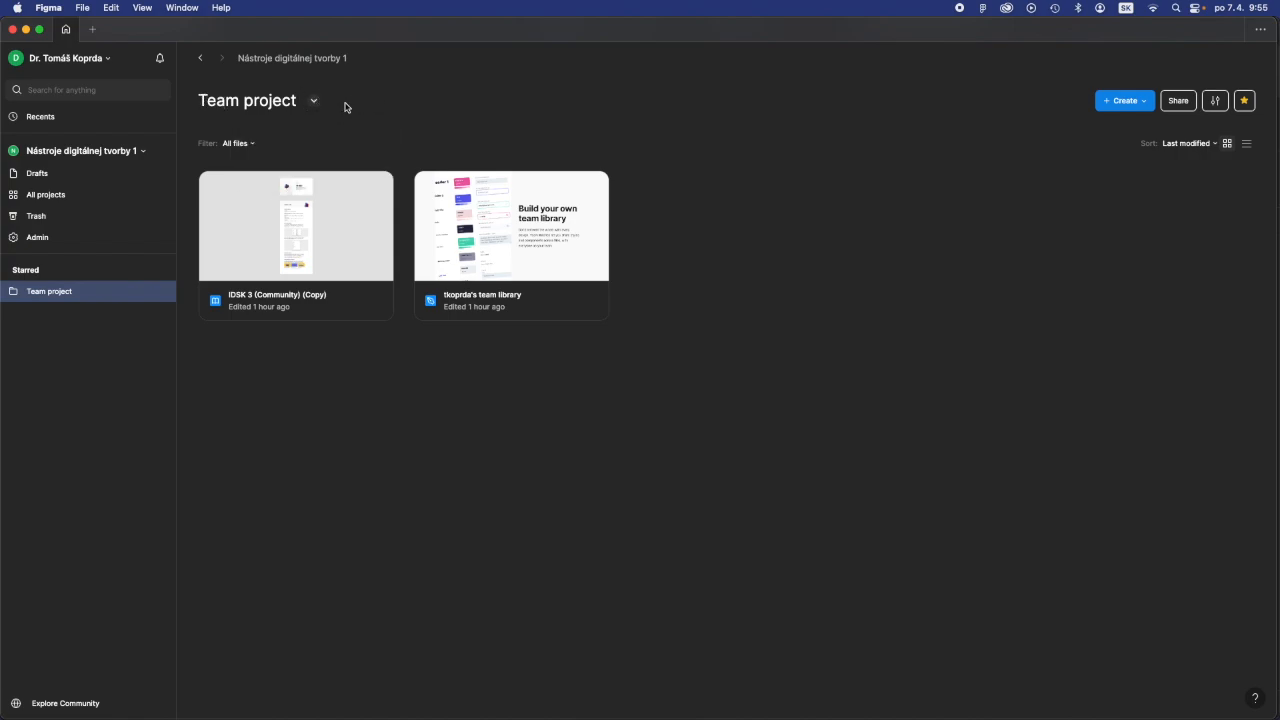
double_click(268, 101)
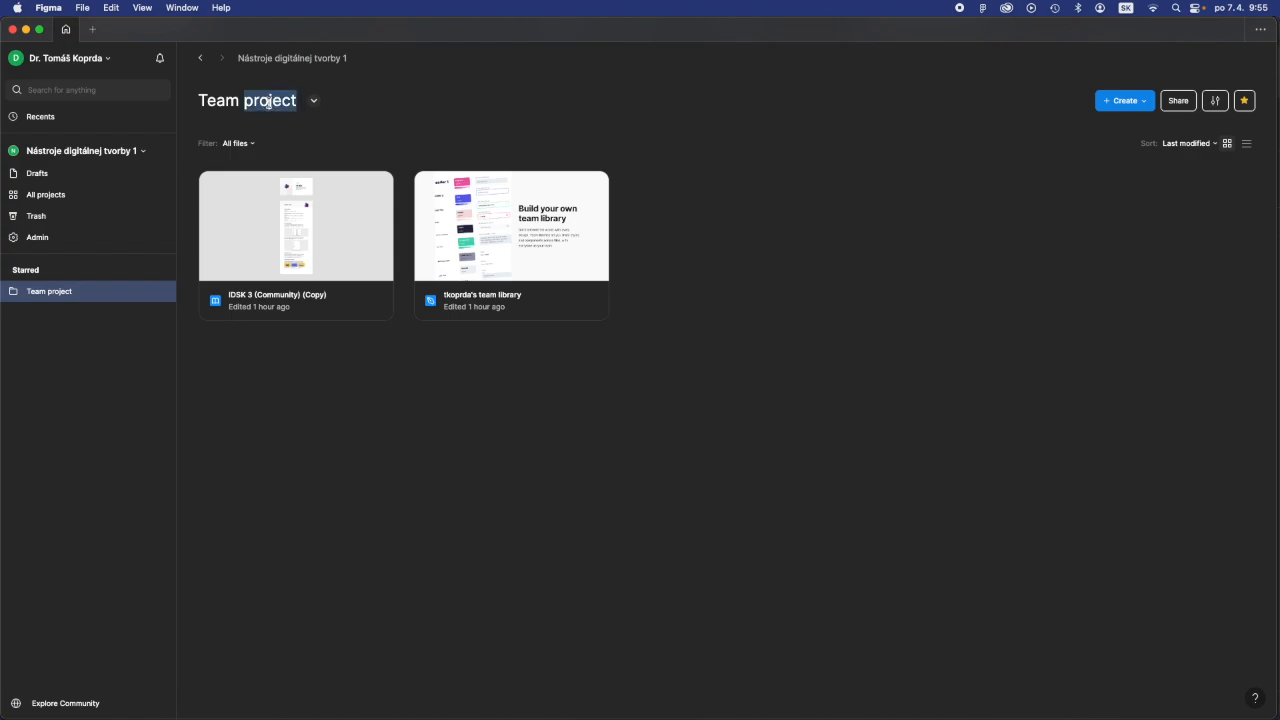
left_click(536, 368)
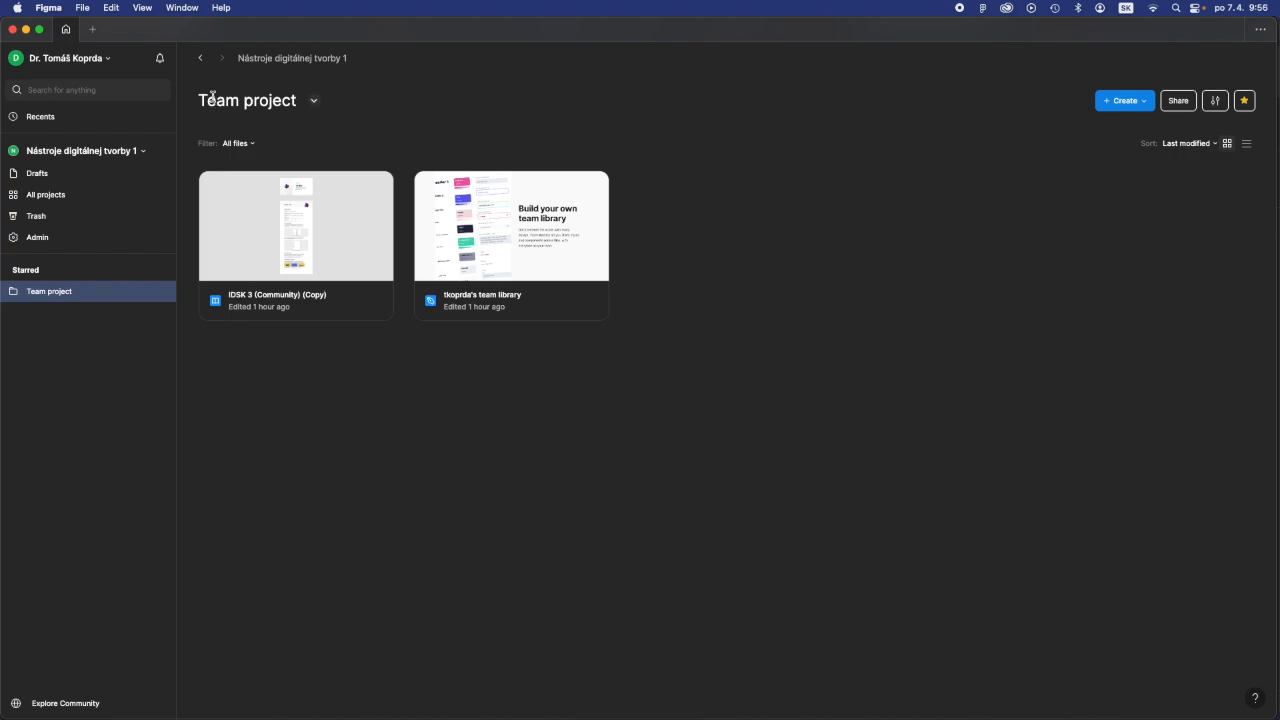
- Rename Team project to Návrh webu FF in the project settings and close the settings
left_click(316, 102)
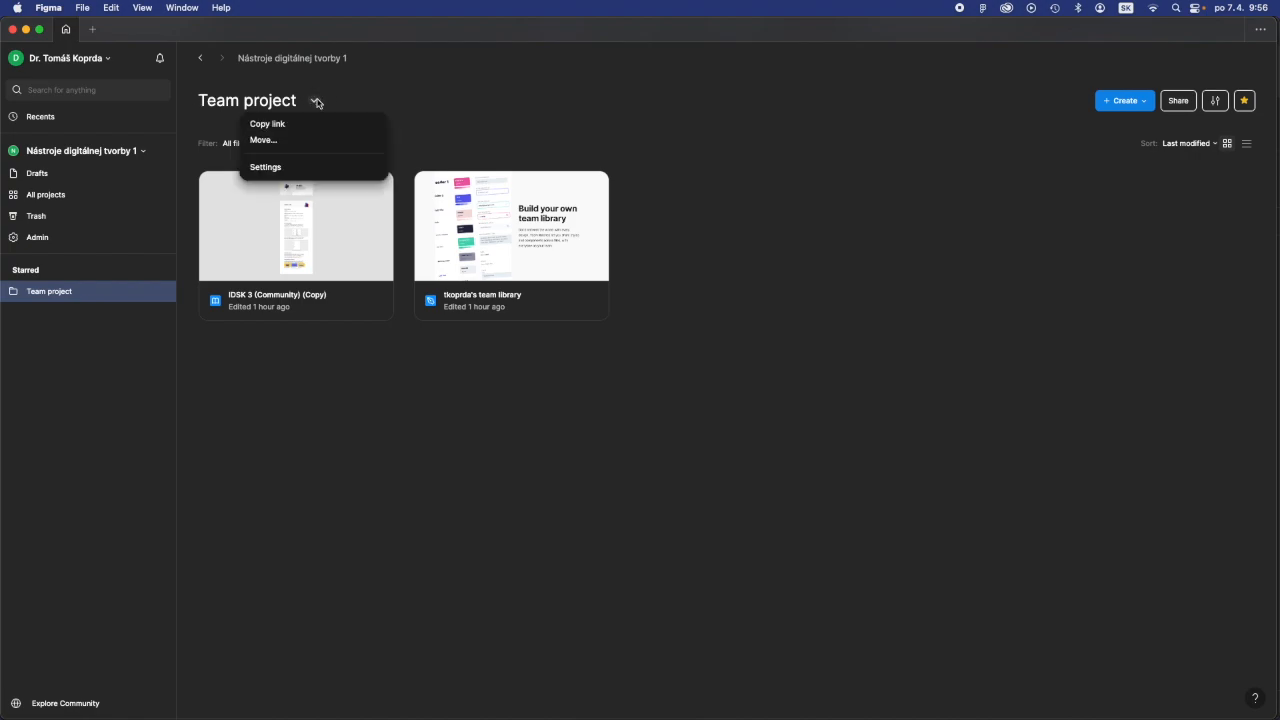
left_click(303, 171)
left_click(534, 334)
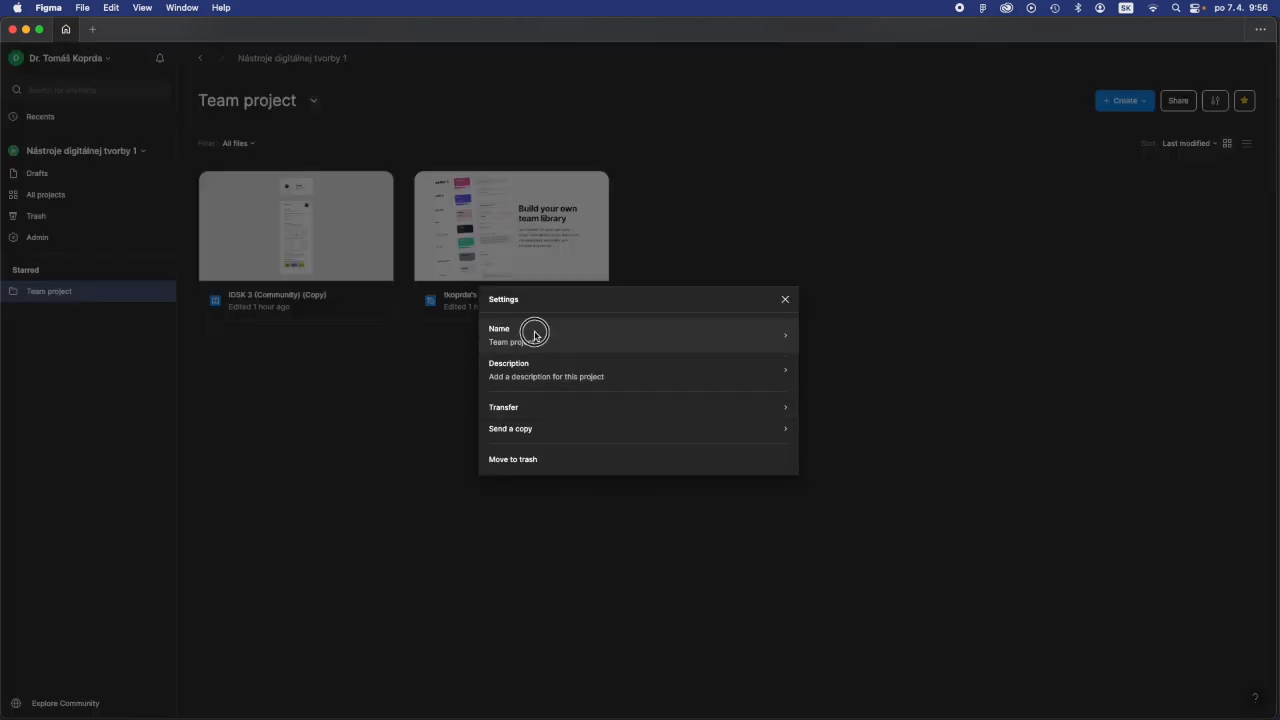
left_click(640, 416)
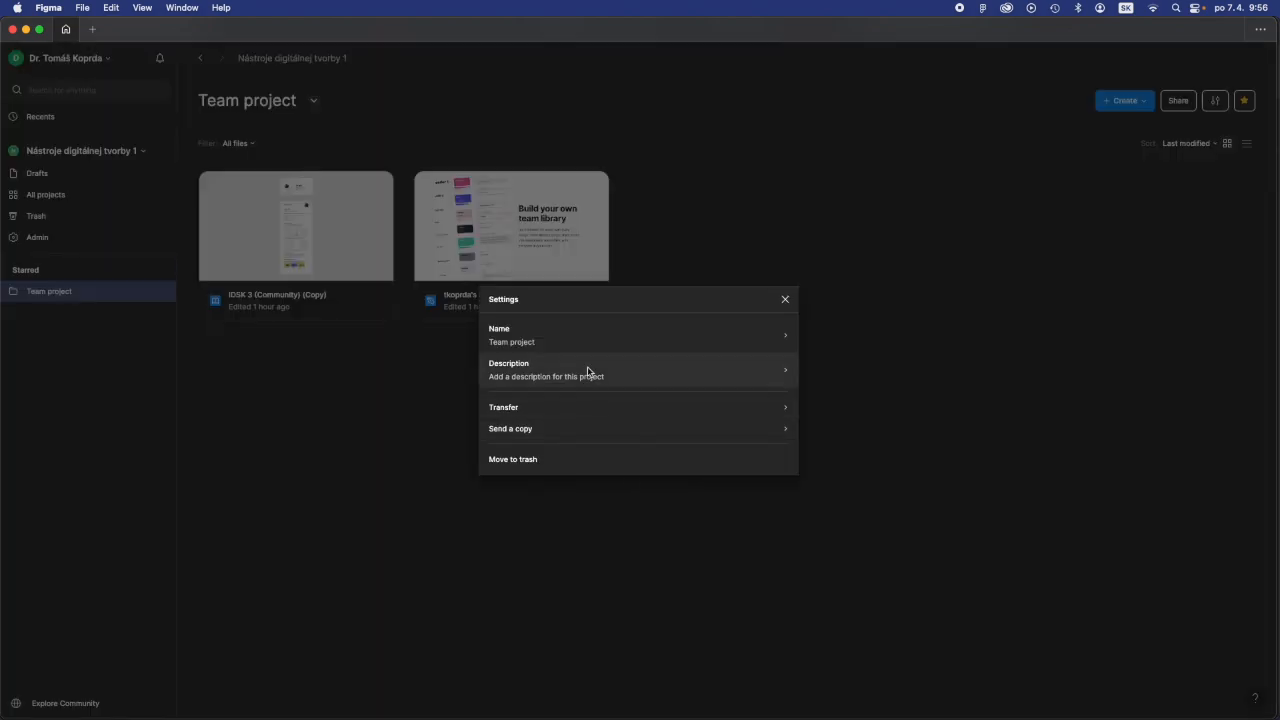
left_click(566, 340)
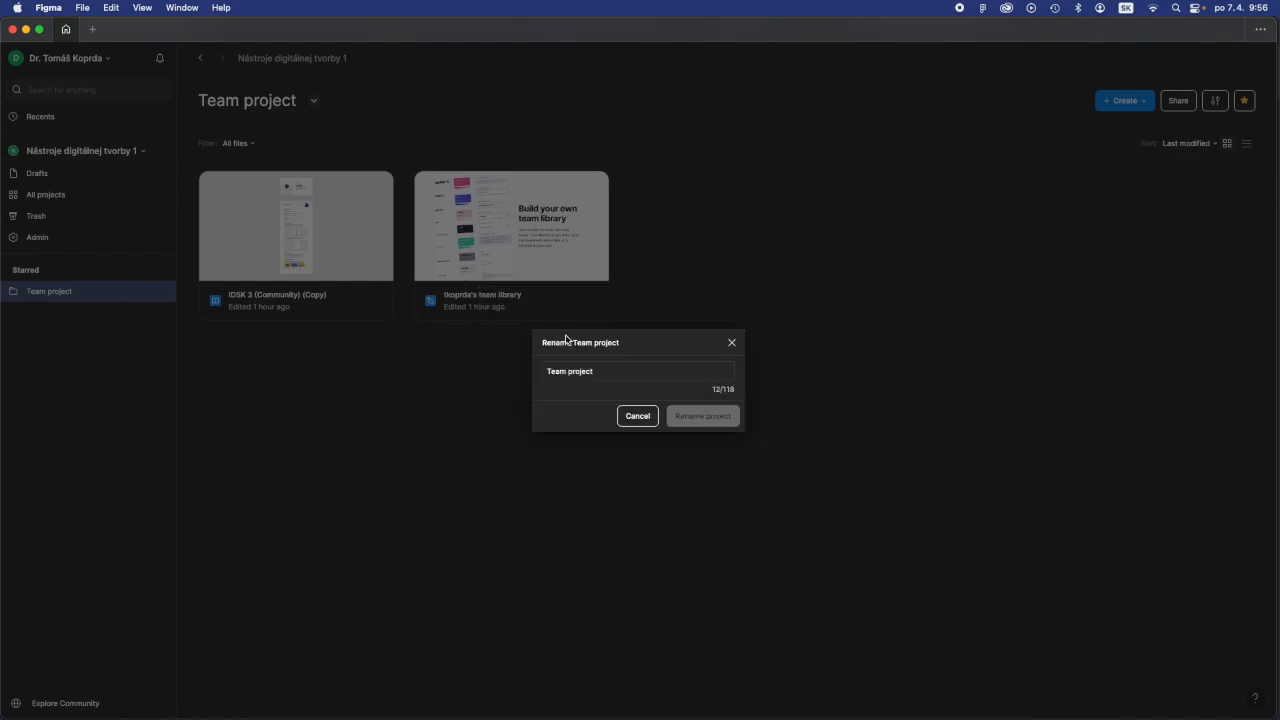
left_click_drag(606, 371, 521, 373)
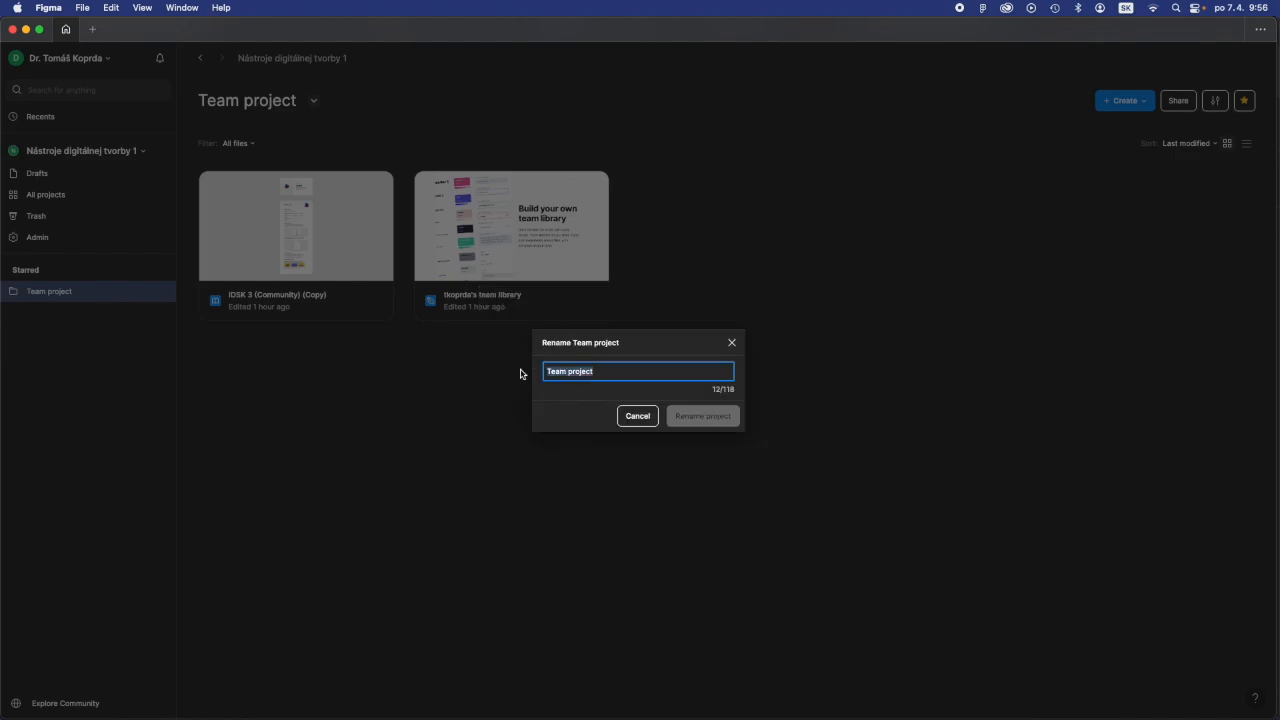
type("Návrh webu FF")
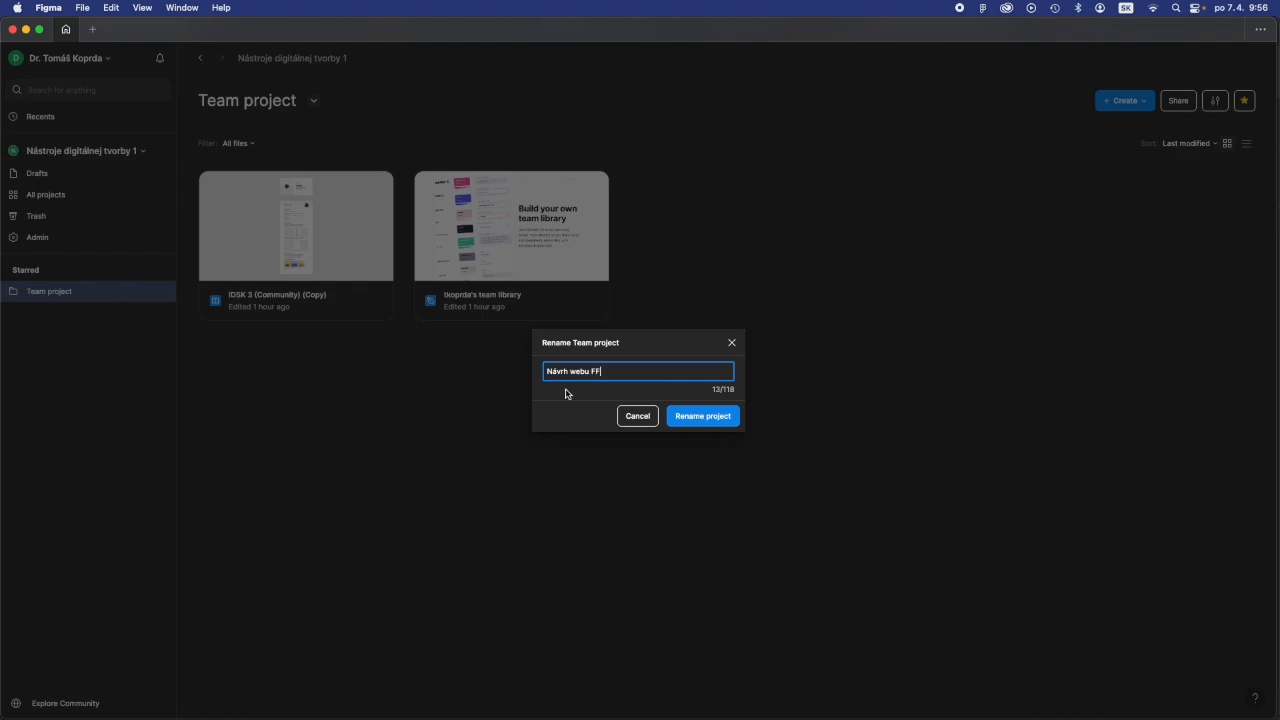
left_click(703, 416)
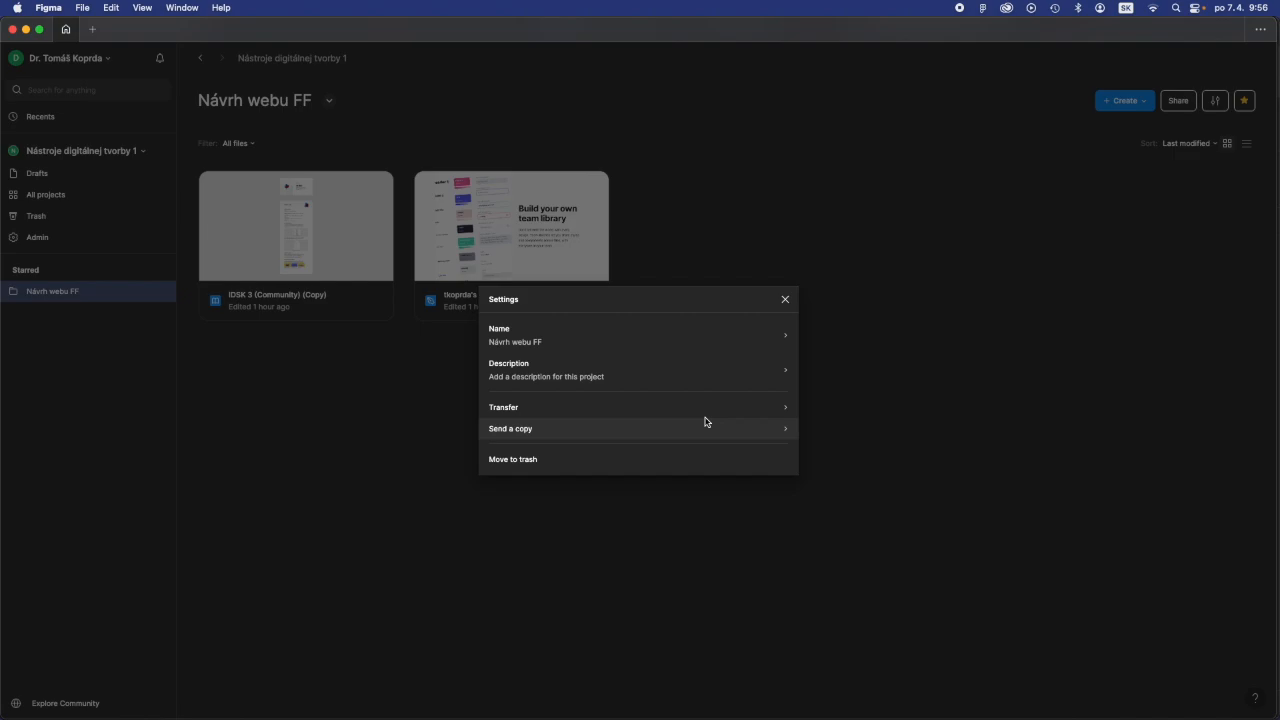
left_click(785, 299)
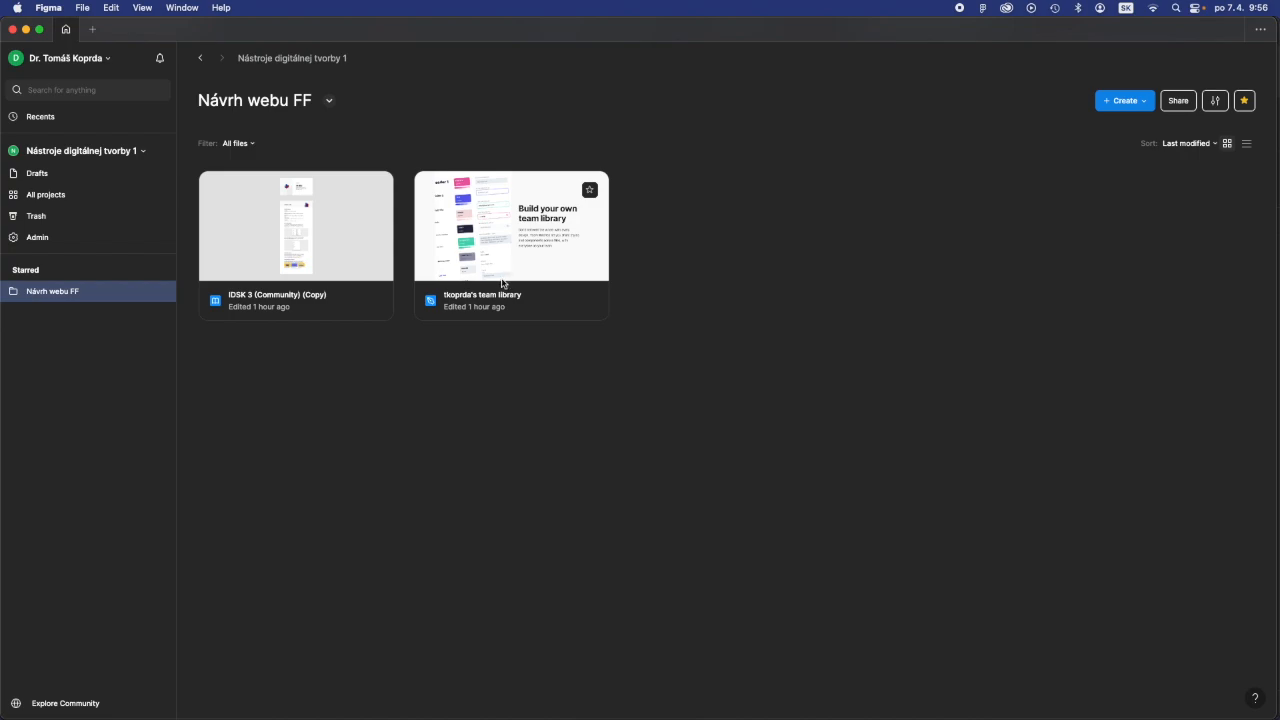
- Move the sample team library file in the Návrh webu FF project to the trash
right_click(588, 254)
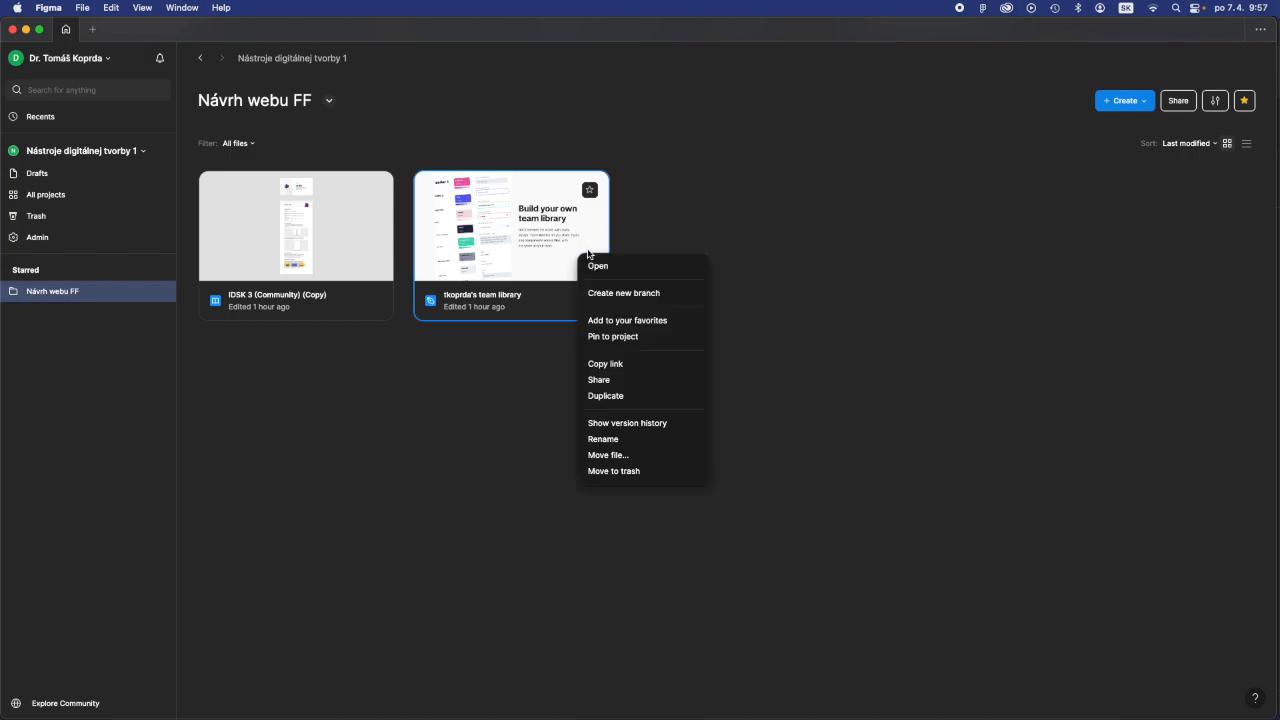
left_click(618, 471)
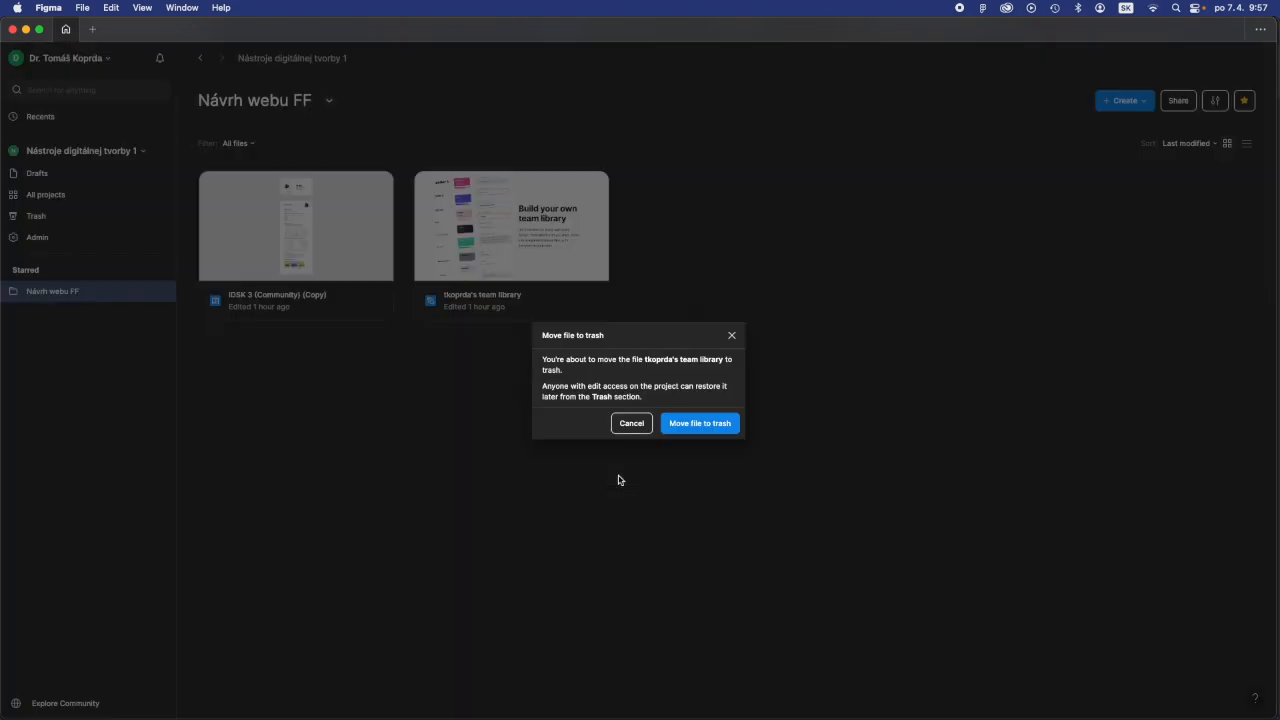
left_click(677, 431)
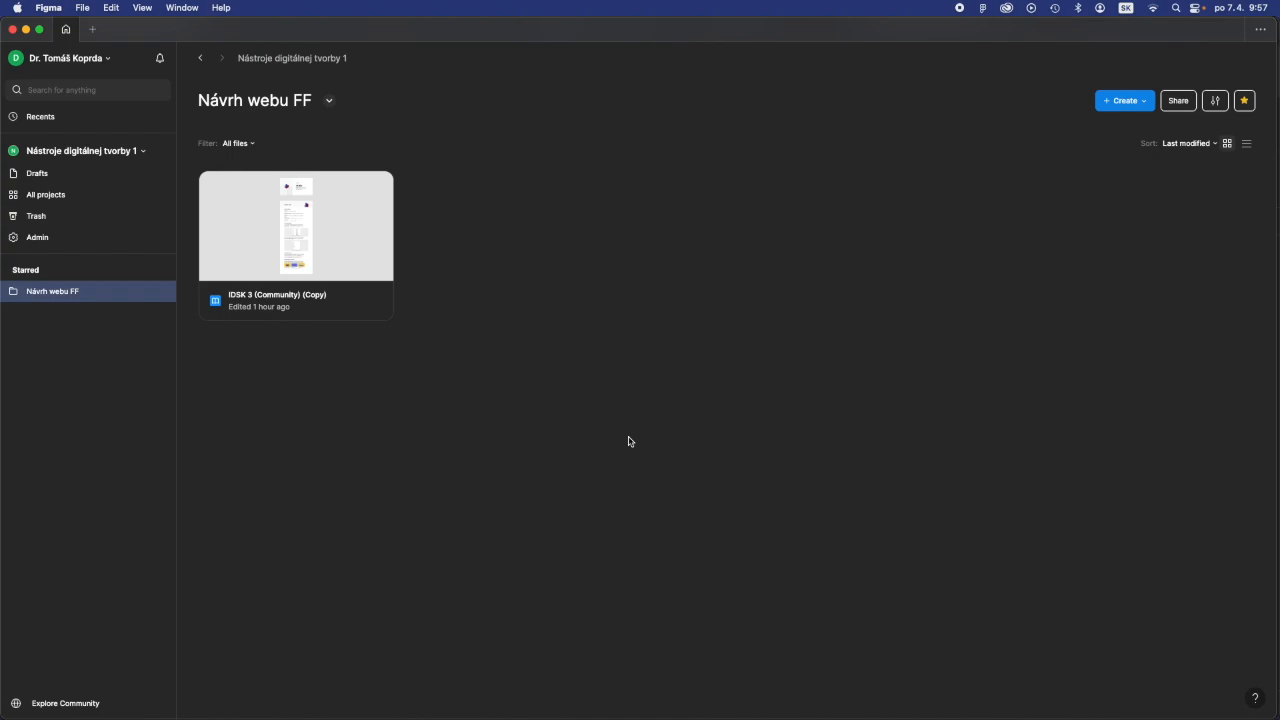
- Create a new design file in the Návrh webu FF project
left_click(1138, 101)
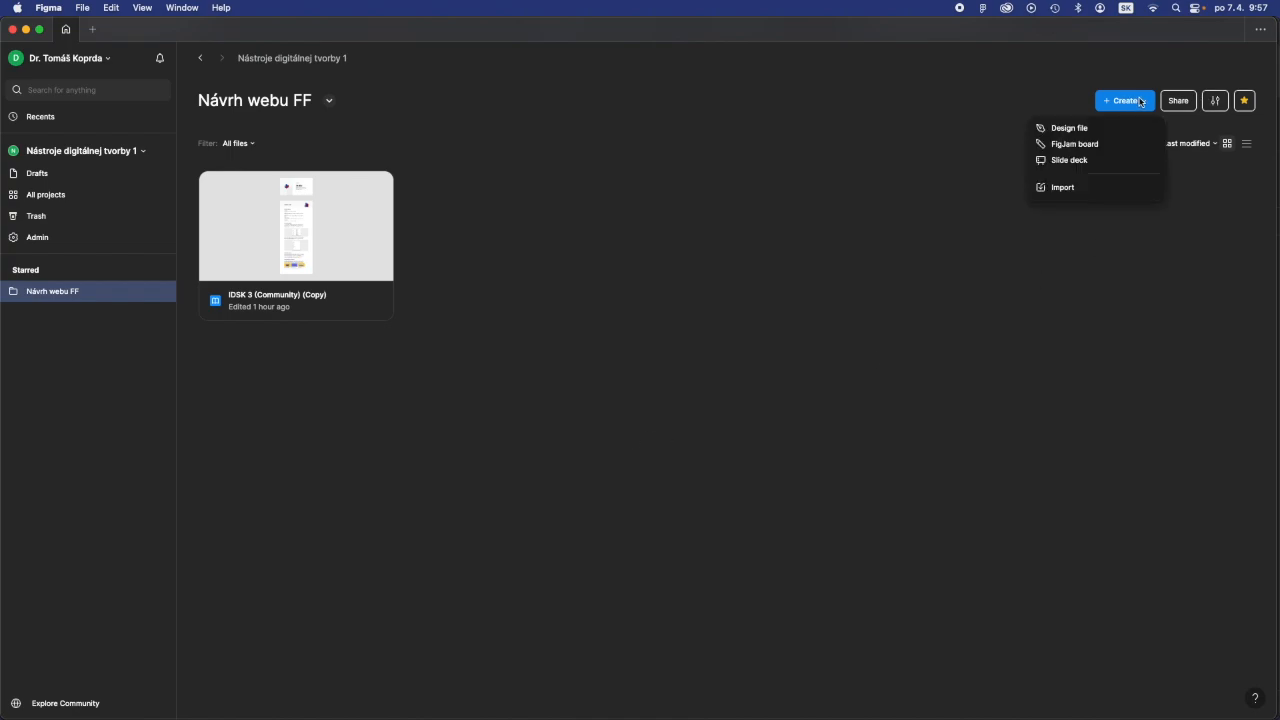
left_click(957, 134)
left_click(1140, 104)
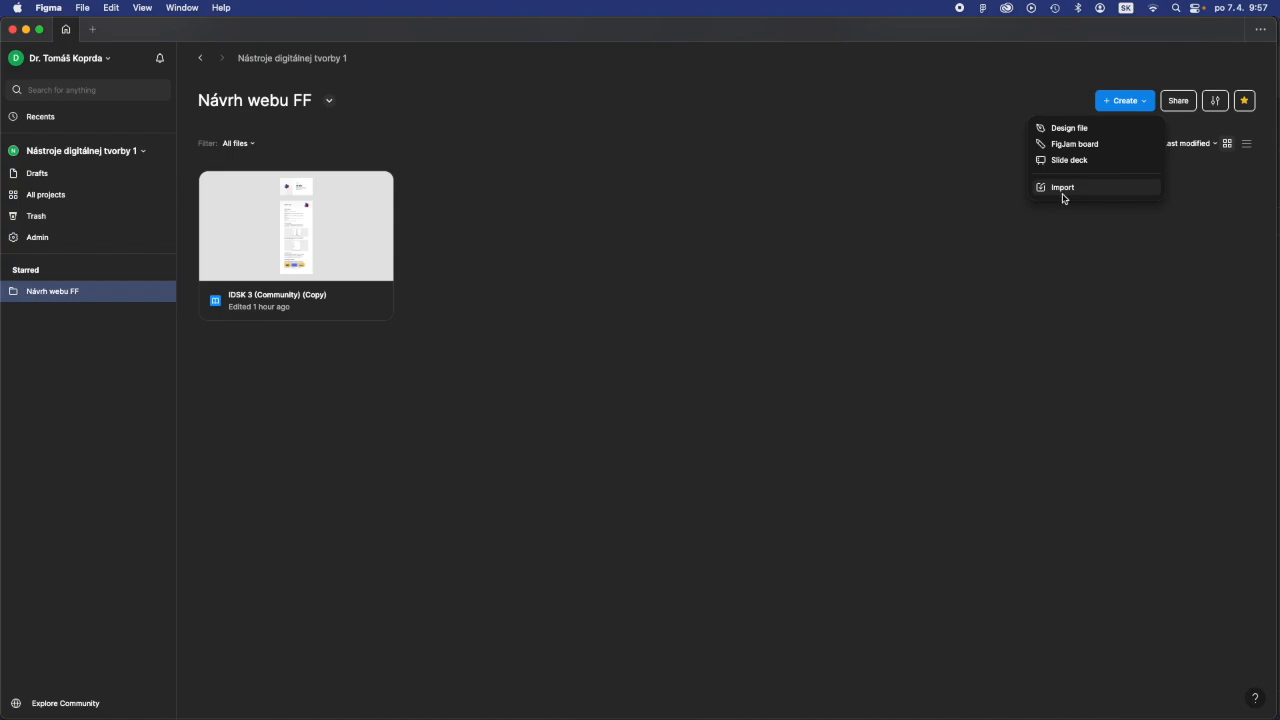
left_click(1073, 131)
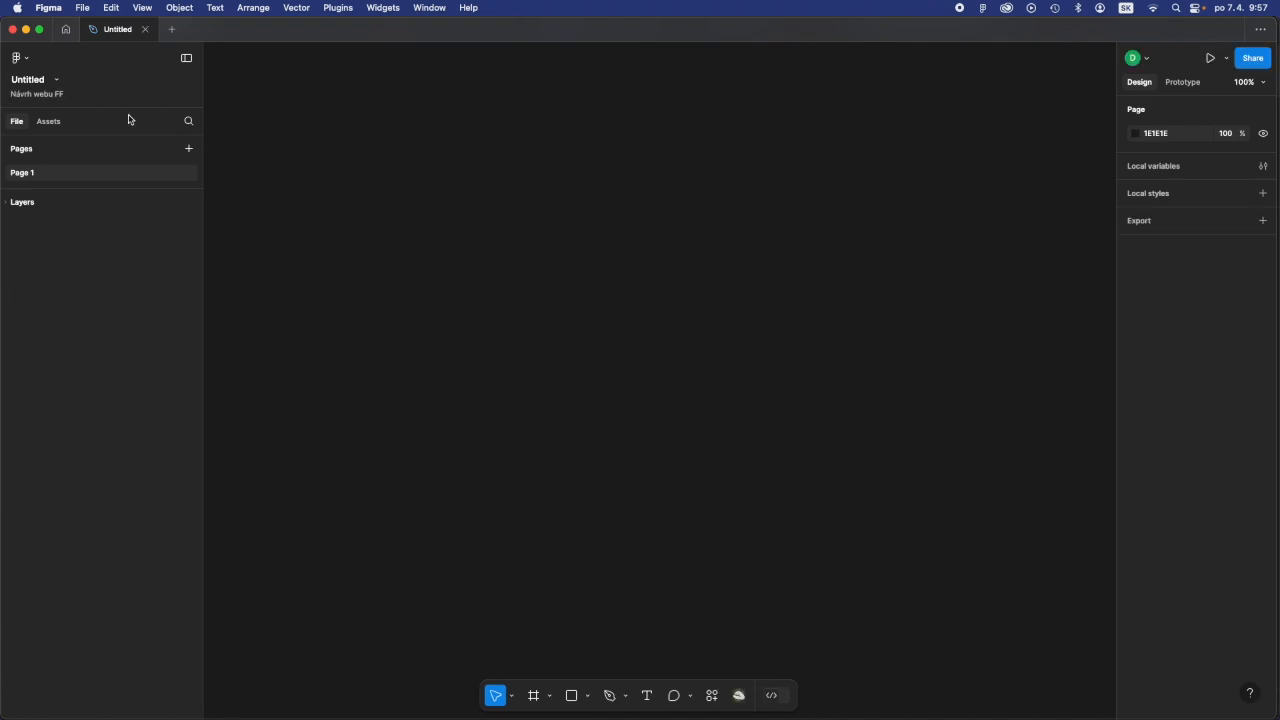
- Rename the new untitled design file as Návrh webu FF
double_click(36, 79)
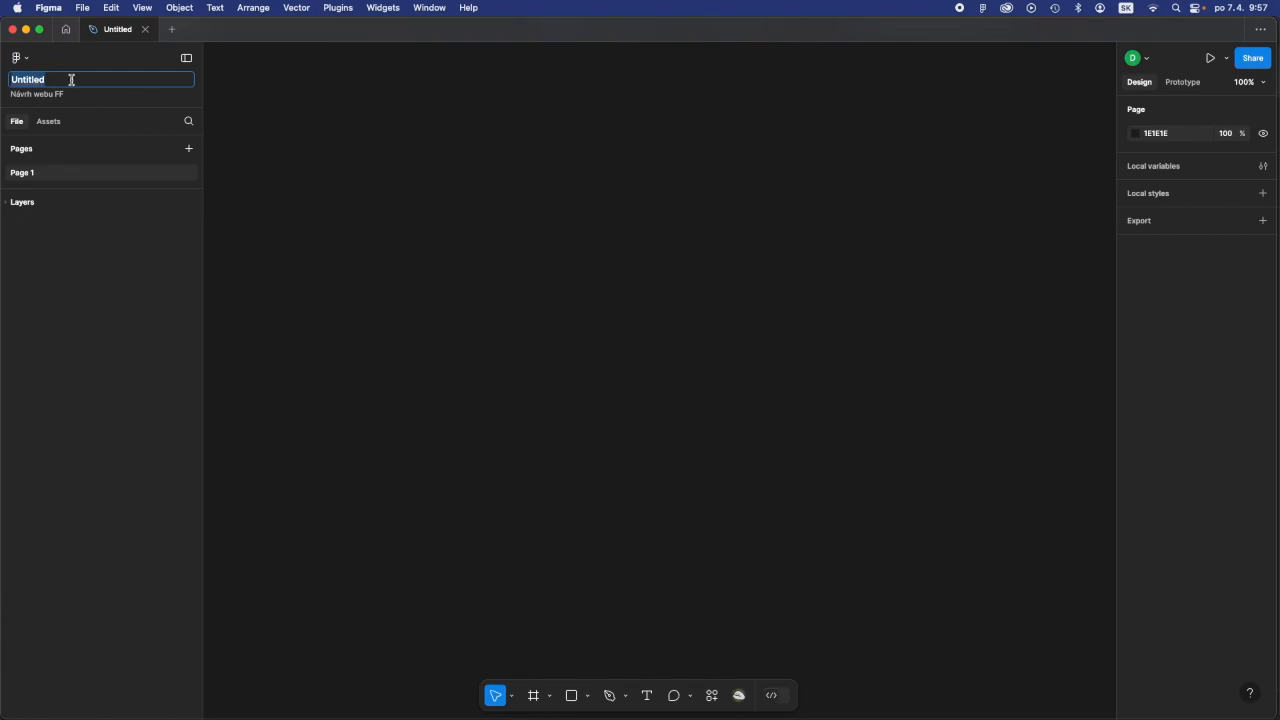
type("Návrh webu FF")
key("Return")
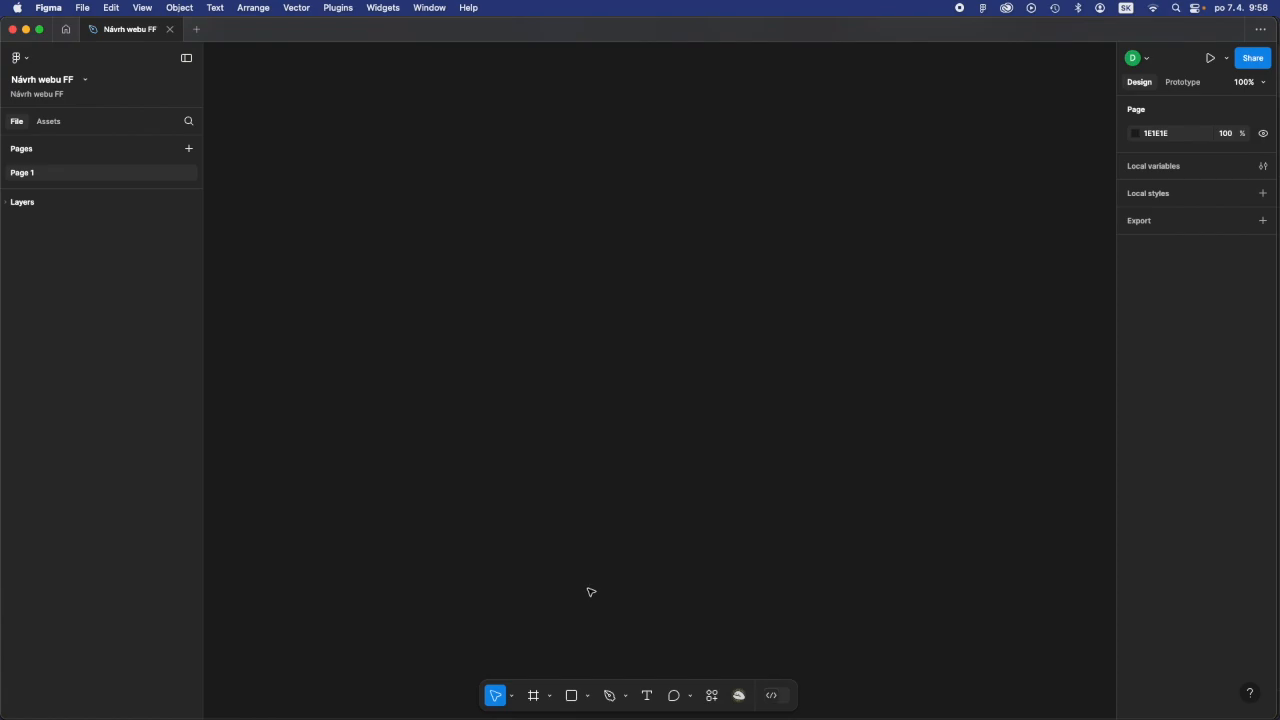
- Review the phone, tablet and desktop frame presets and add a Desktop frame of 1440 × 1024 to the canvas
left_click(535, 696)
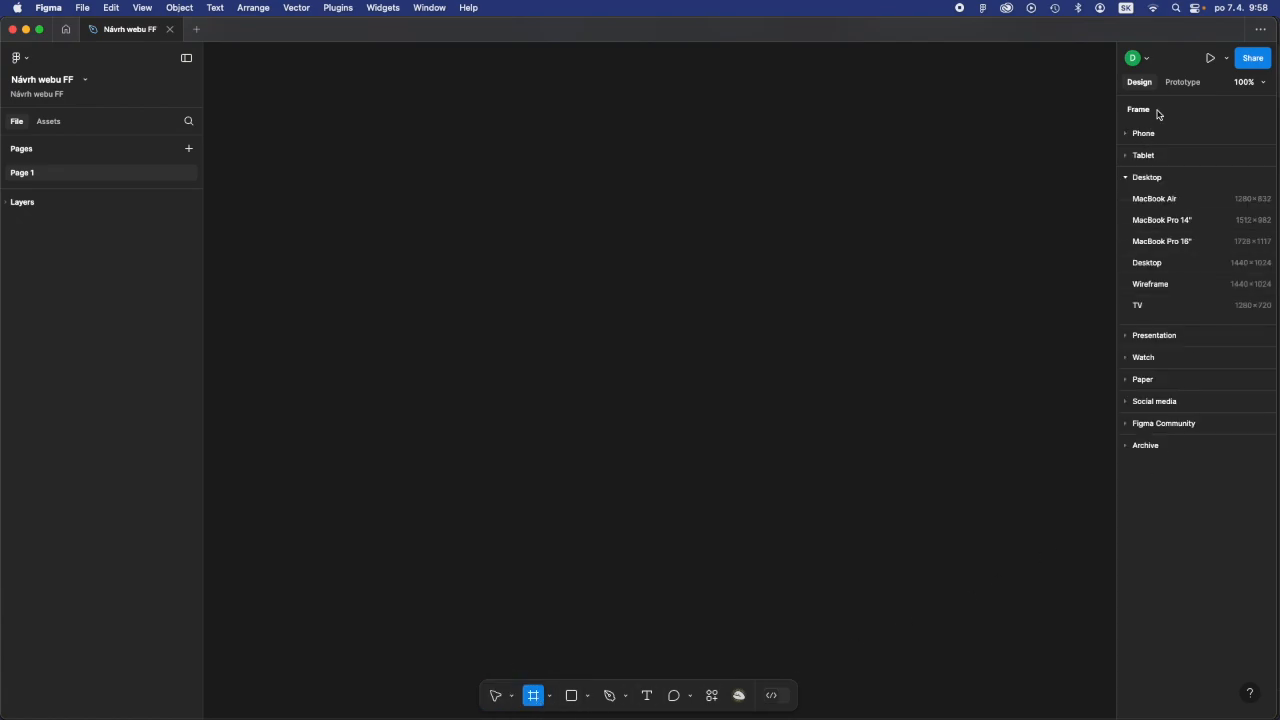
left_click(1124, 180)
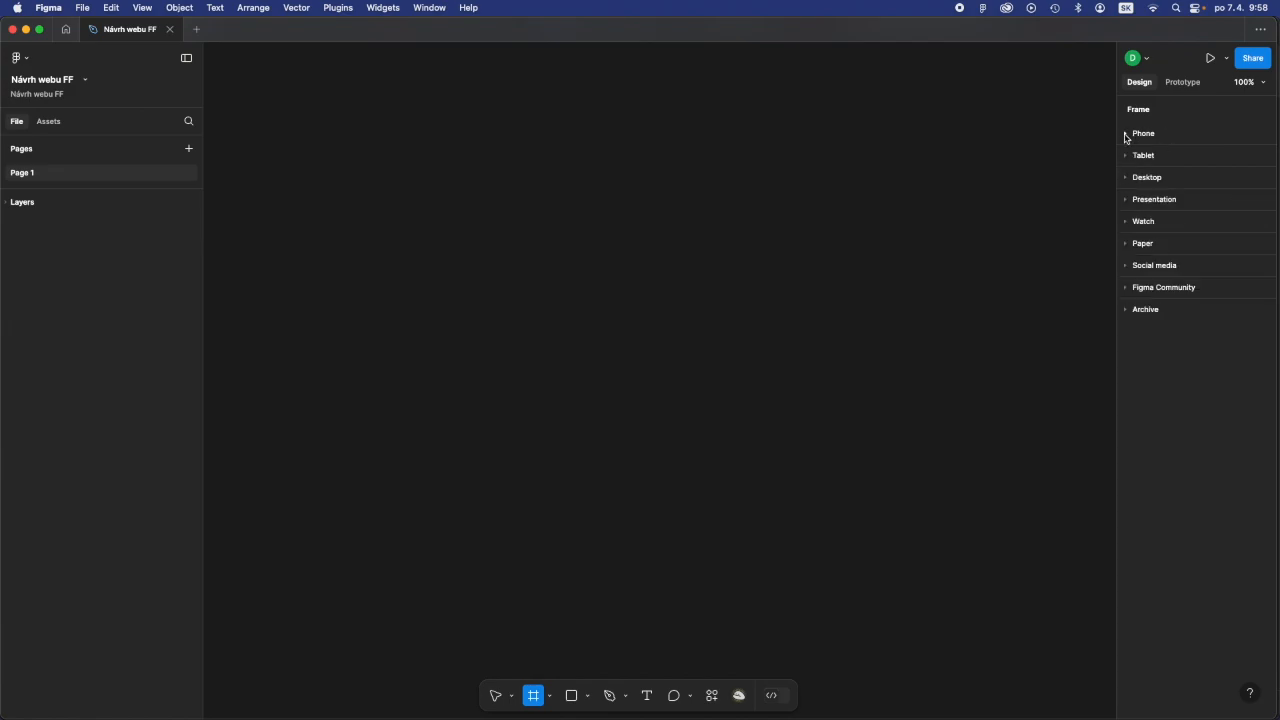
left_click(1125, 136)
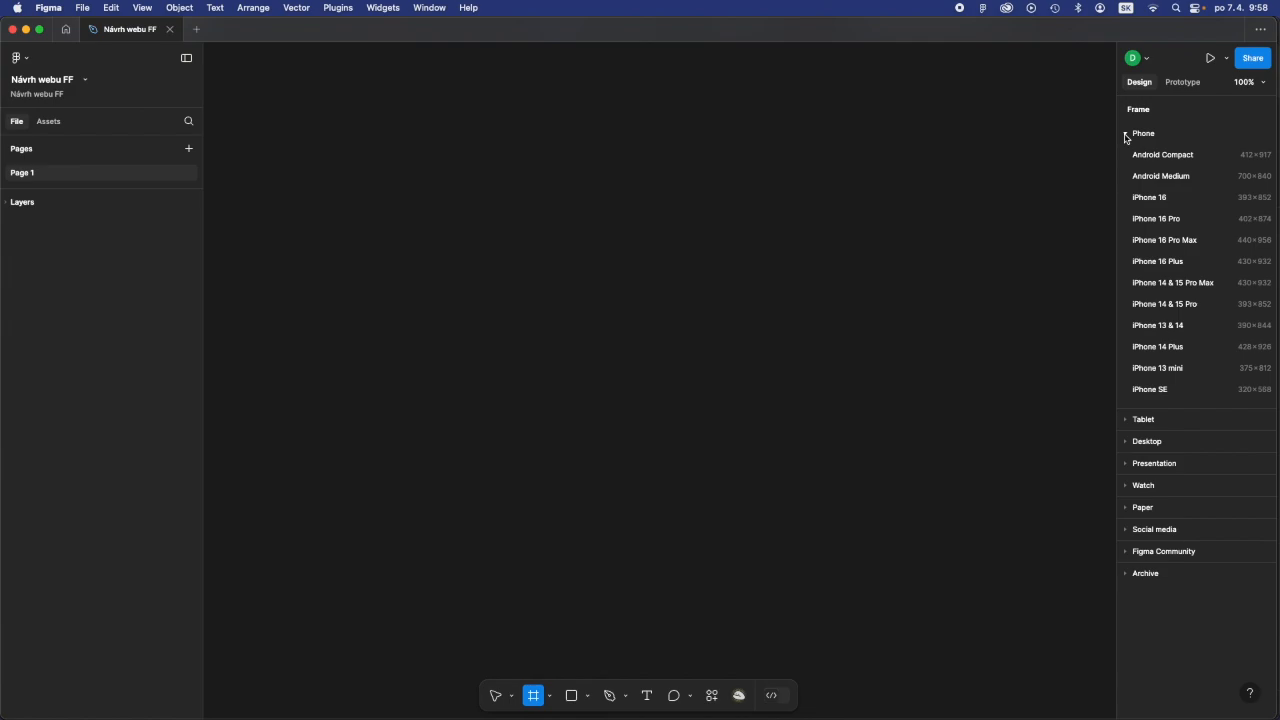
left_click(1125, 136)
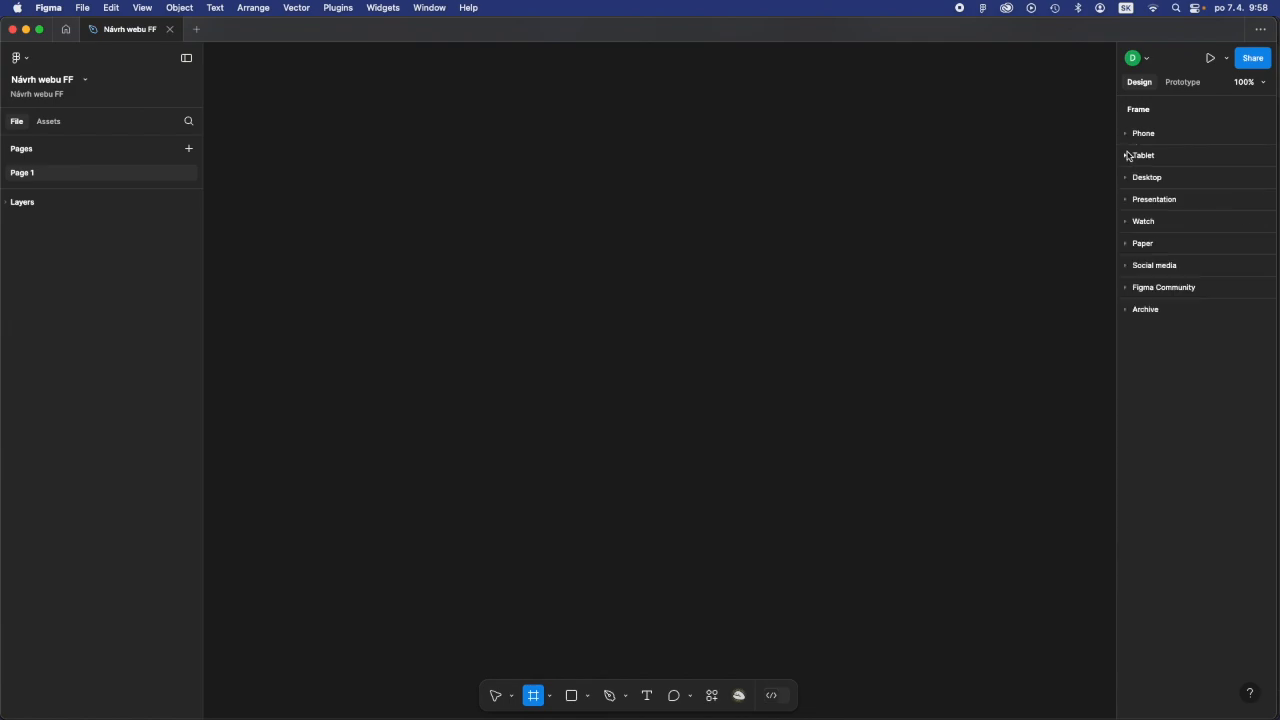
left_click(1125, 156)
left_click(1125, 157)
left_click(1125, 178)
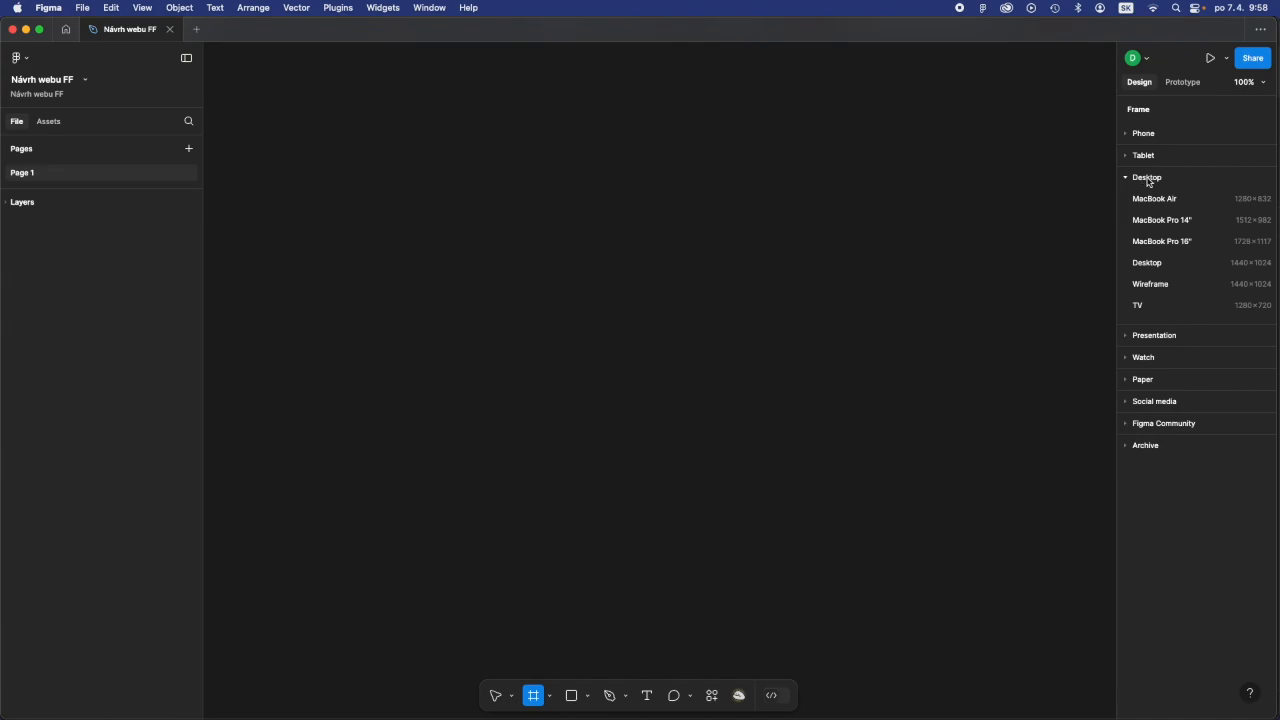
left_click(1152, 264)
left_click(1147, 263)
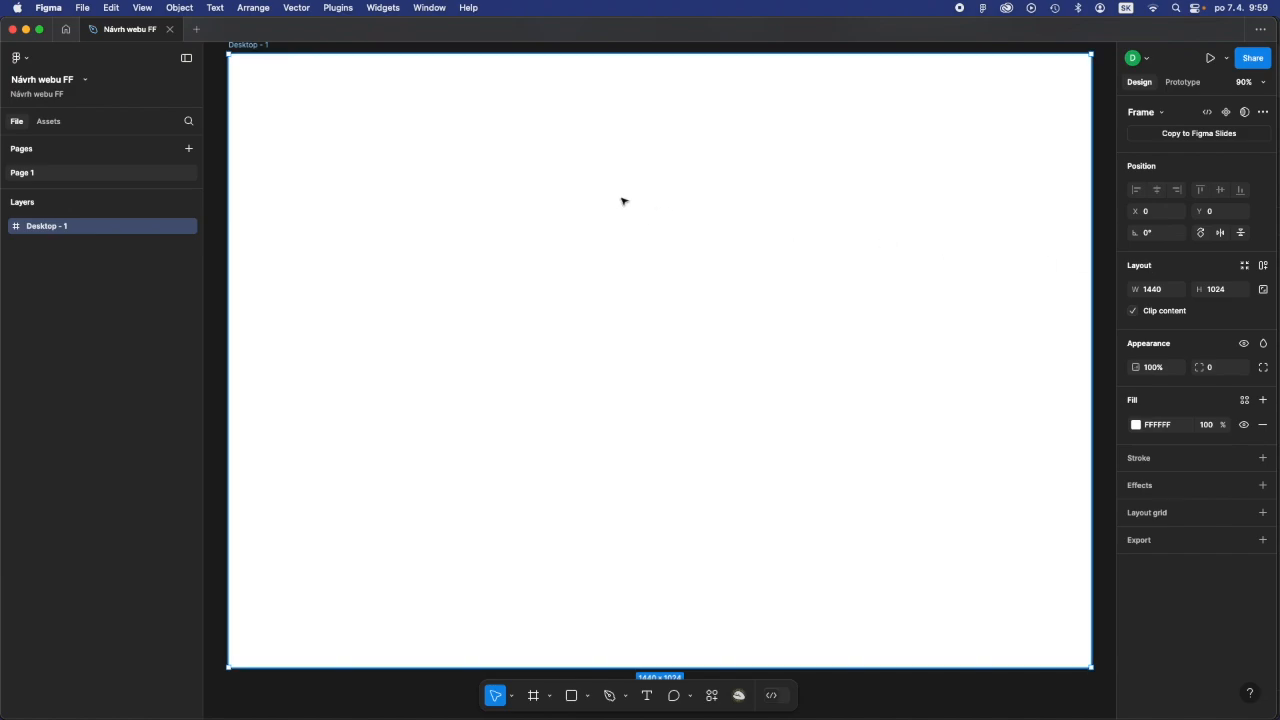
- Rename the desktop frame as Home Page
key("super+minus")
key("super+minus")
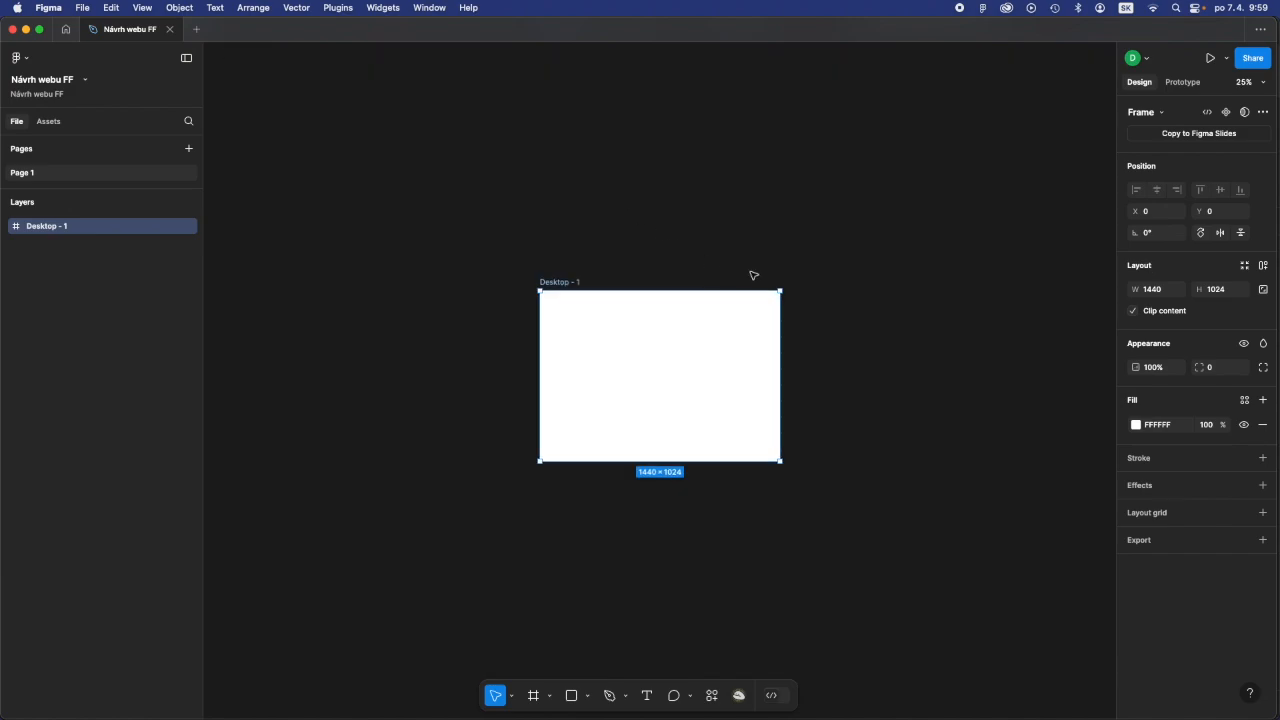
left_click(571, 272)
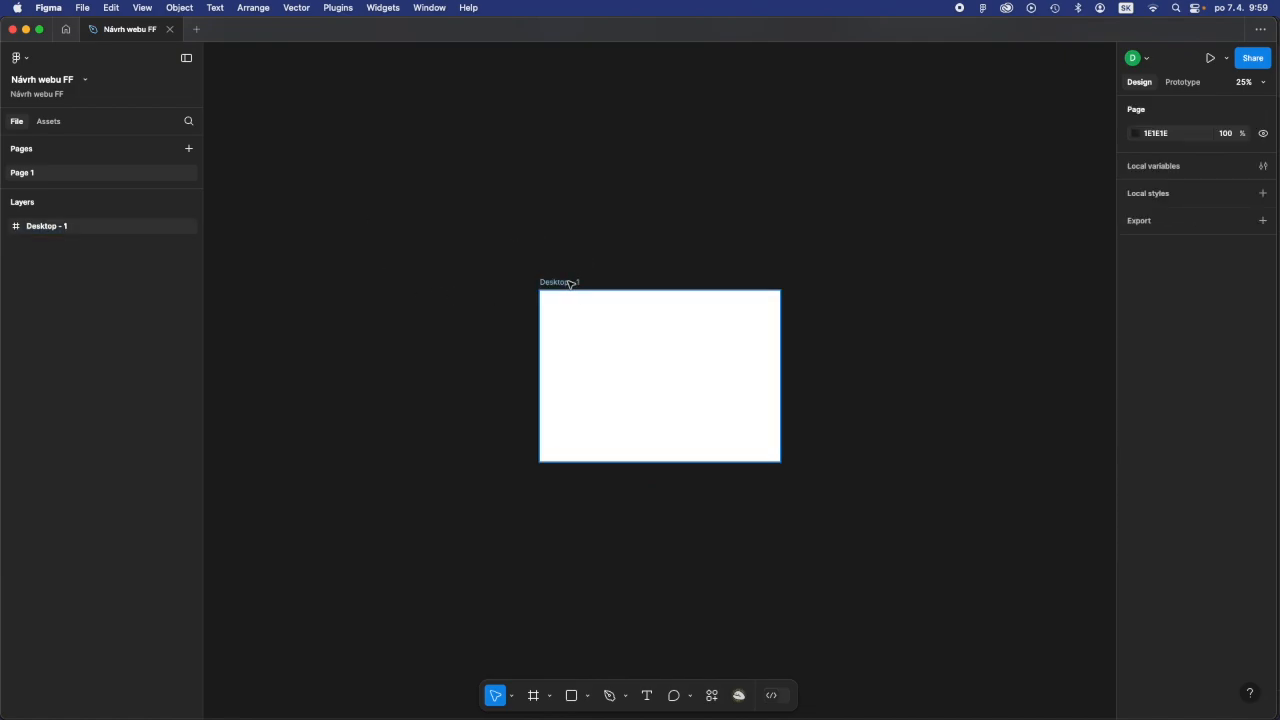
double_click(571, 284)
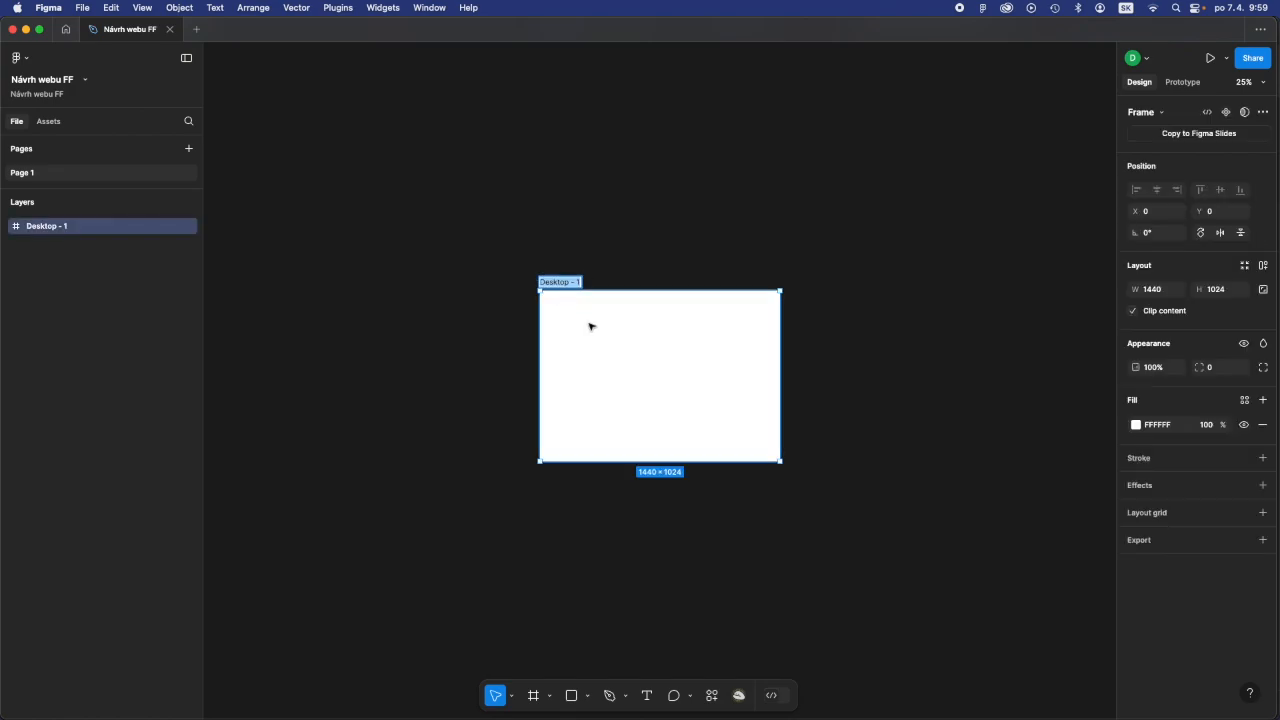
type("Home PAge")
key("BackSpace")
key("BackSpace")
key("BackSpace")
type("age")
key("Return")
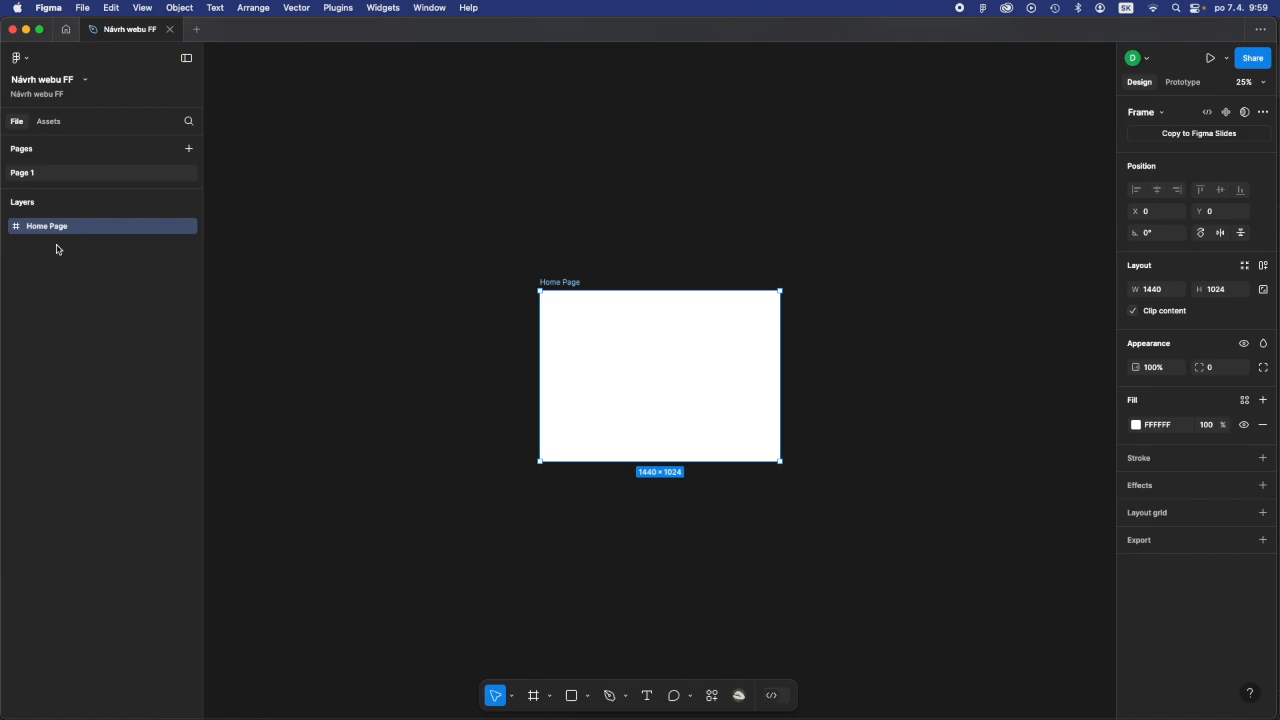
- Zoom the canvas to 100%, fit the whole Home Page frame in view, and deselect the frame
key("shift+0")
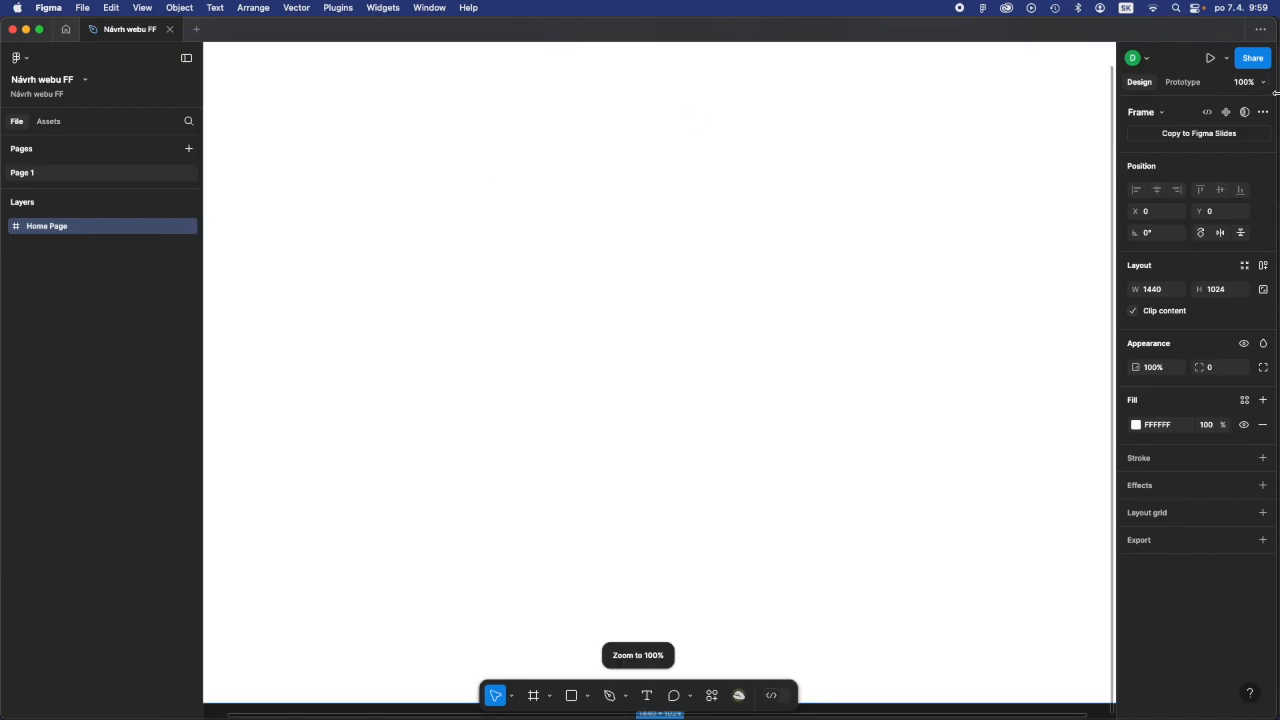
left_click(1260, 84)
left_click(1260, 84)
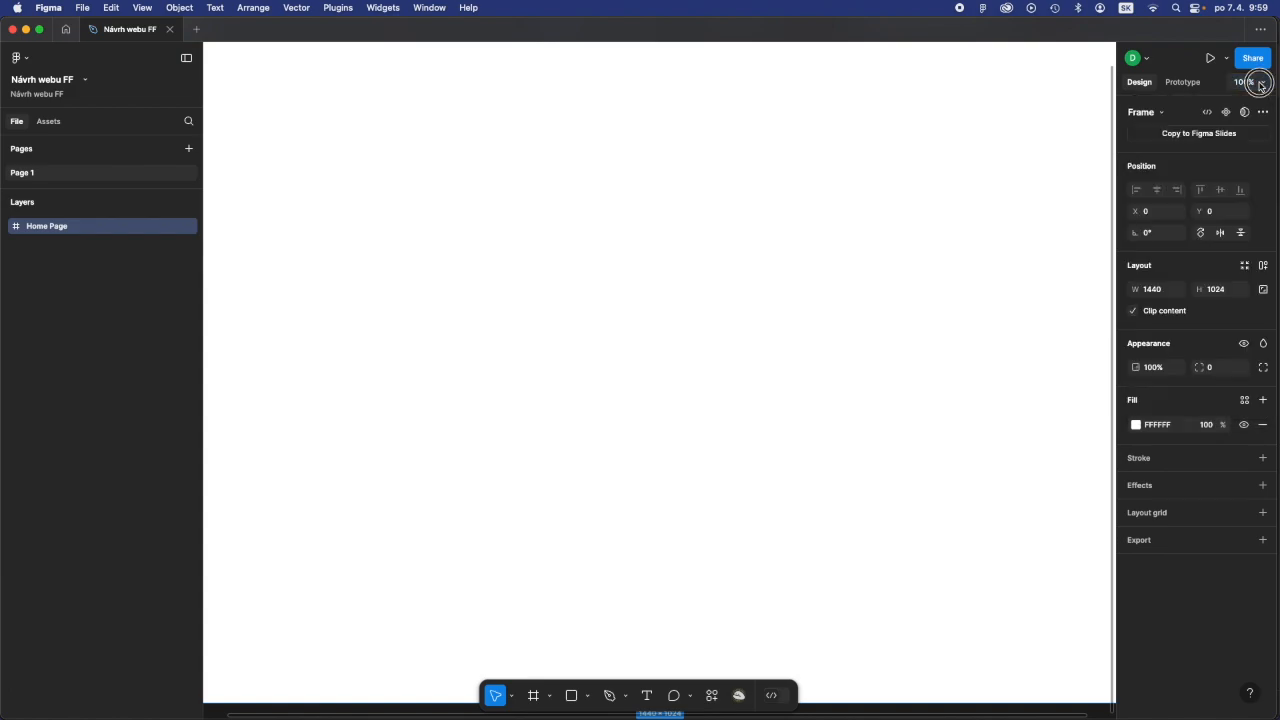
left_click(1260, 84)
left_click(1183, 176)
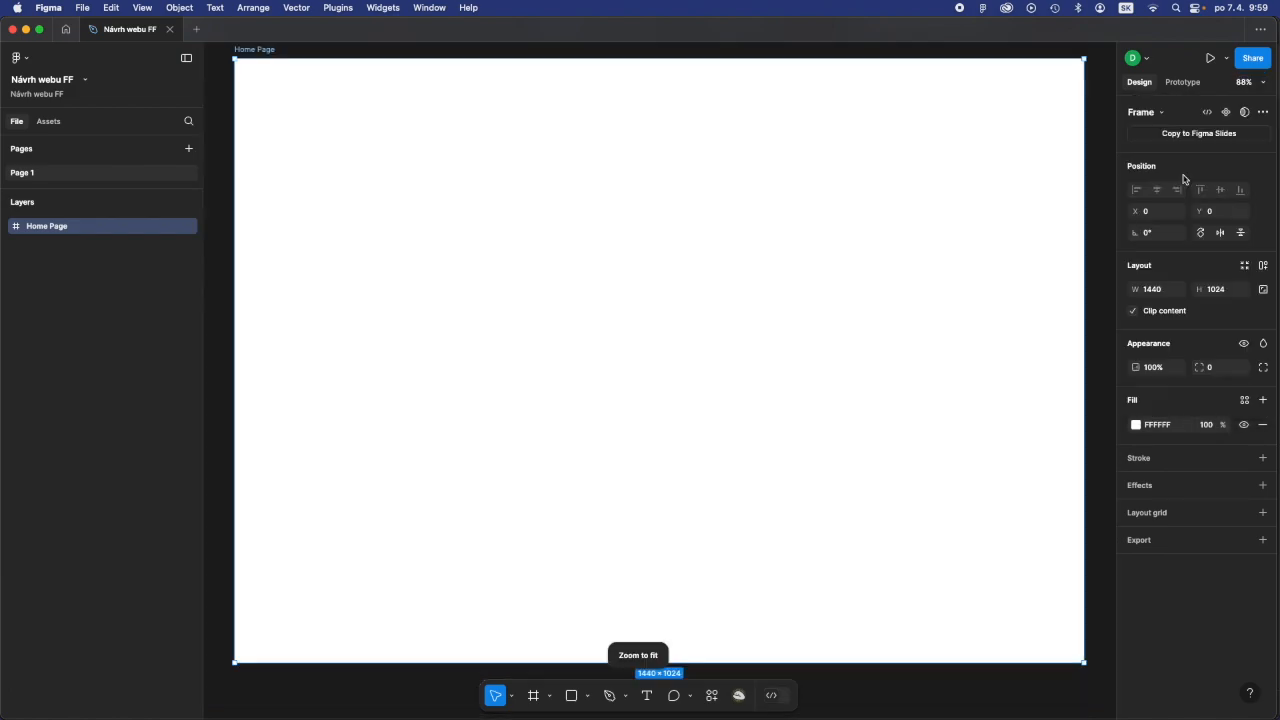
left_click(225, 129)
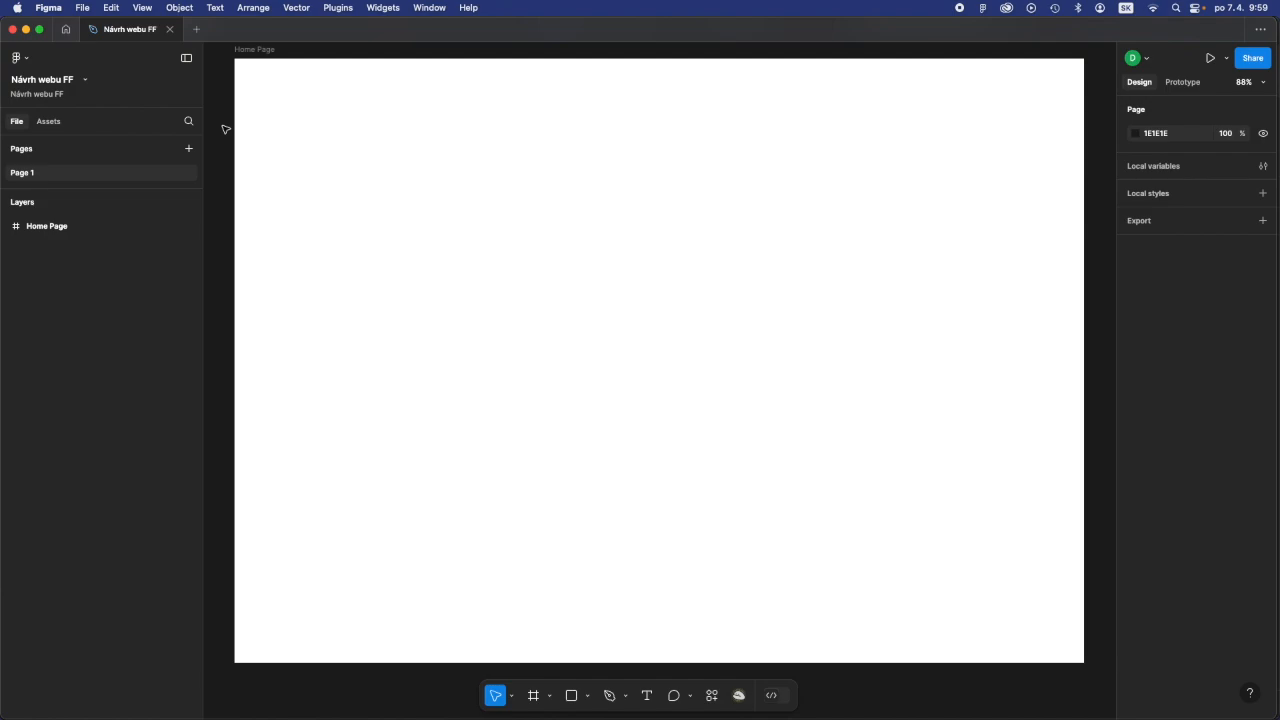
- Add the IDSK 3 (Community) (Copy) team library to the design file
left_click(47, 125)
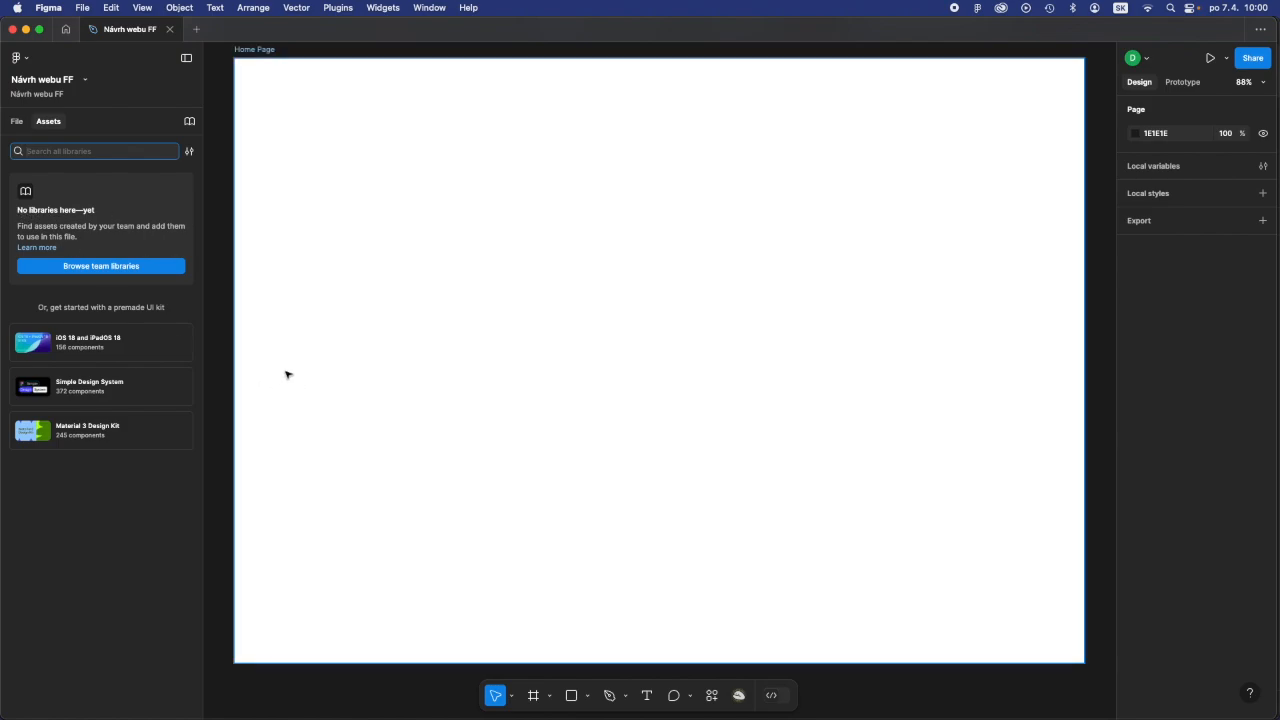
left_click(75, 267)
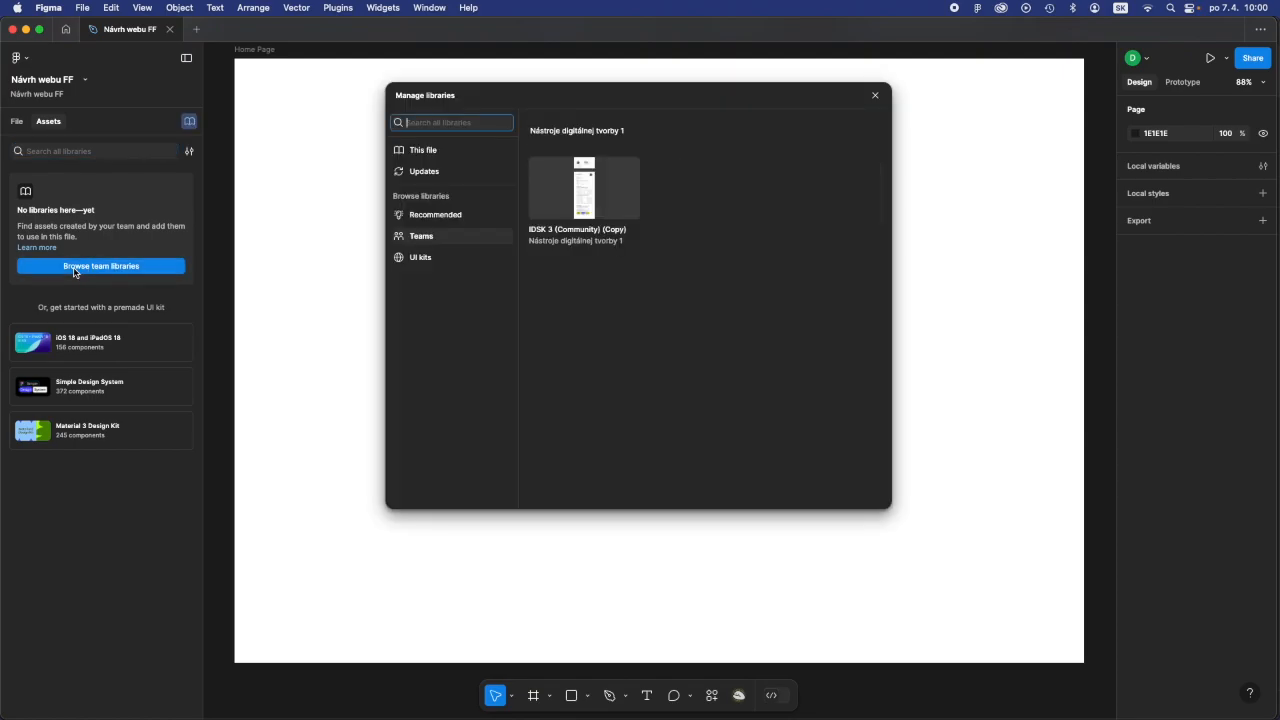
mouse_move(565, 232)
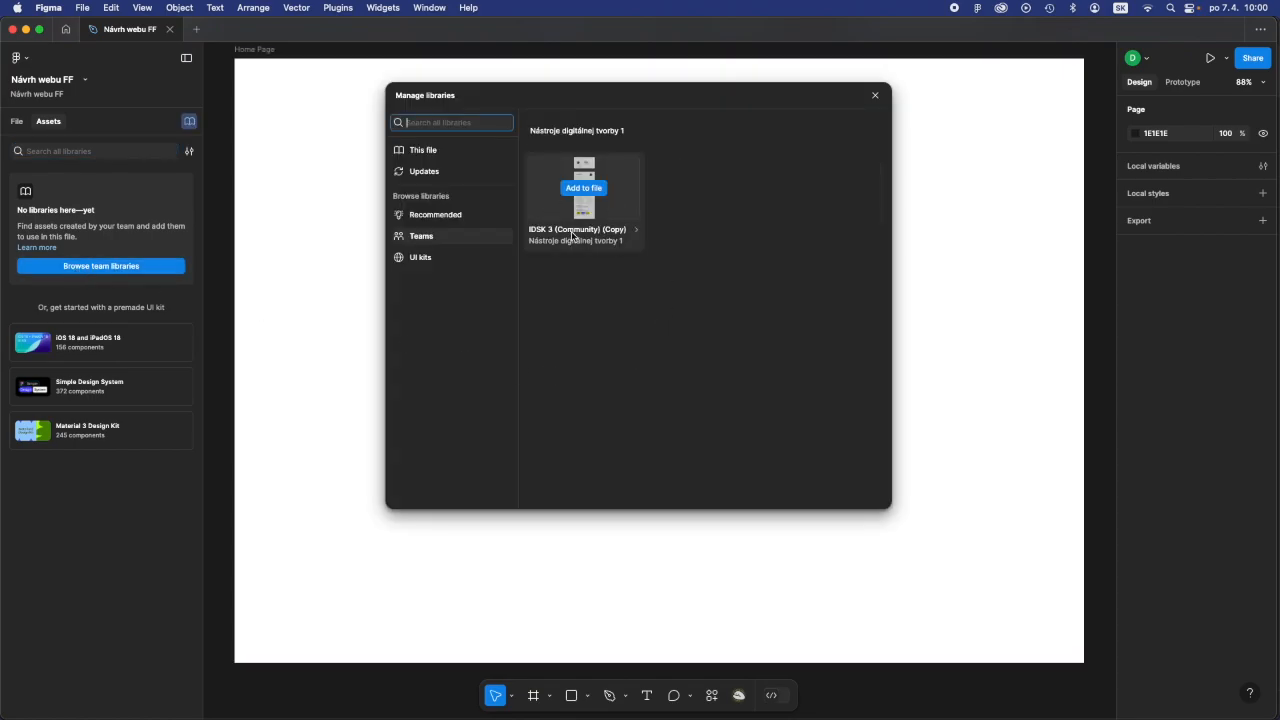
left_click(577, 203)
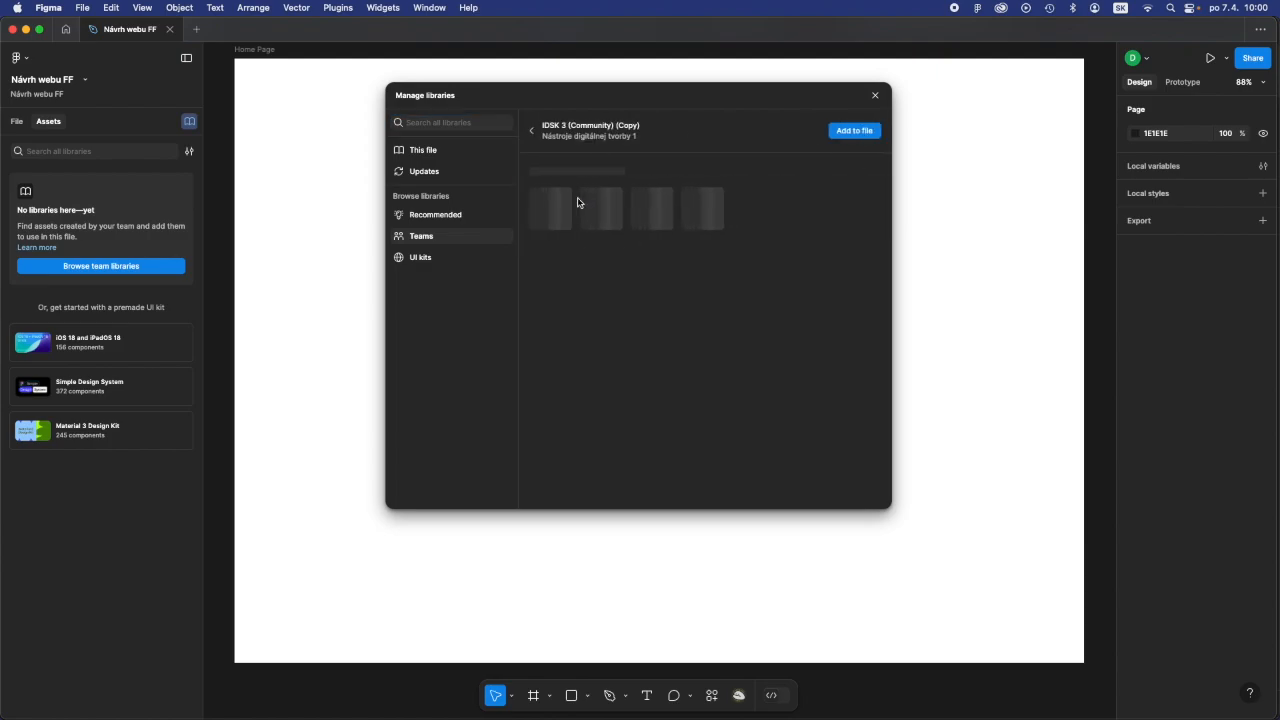
left_click(533, 131)
mouse_move(581, 222)
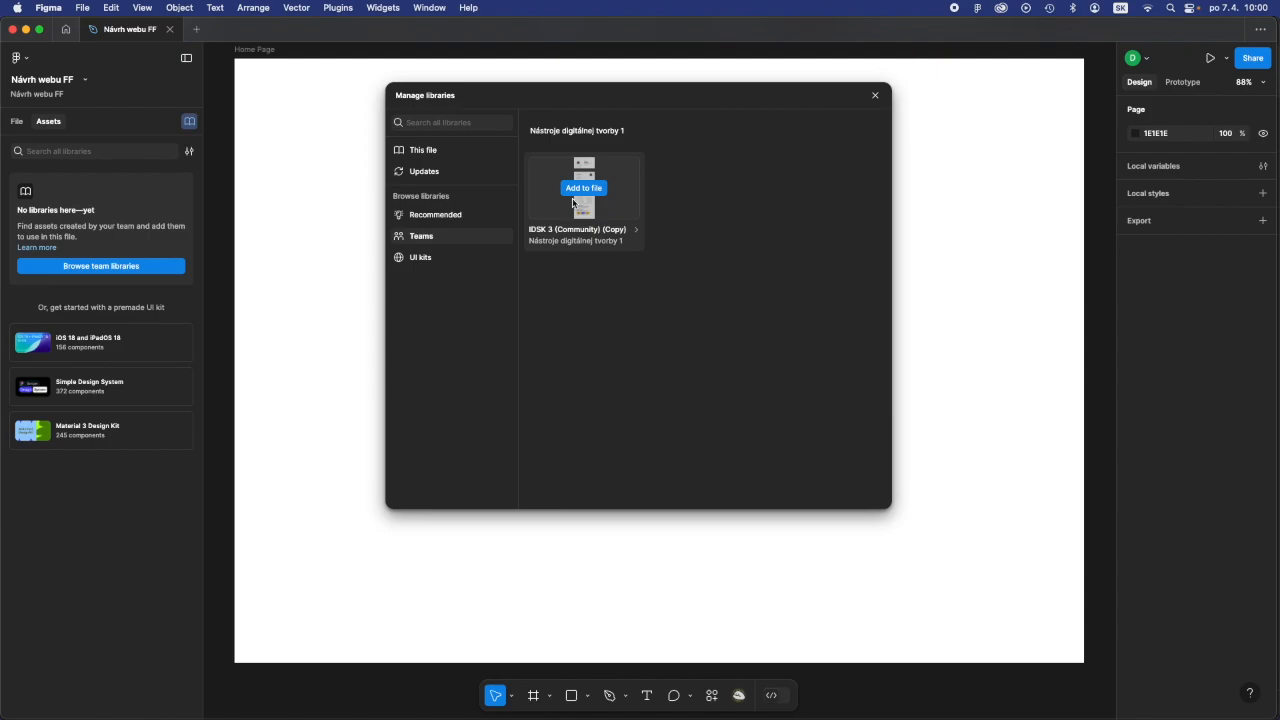
left_click(572, 204)
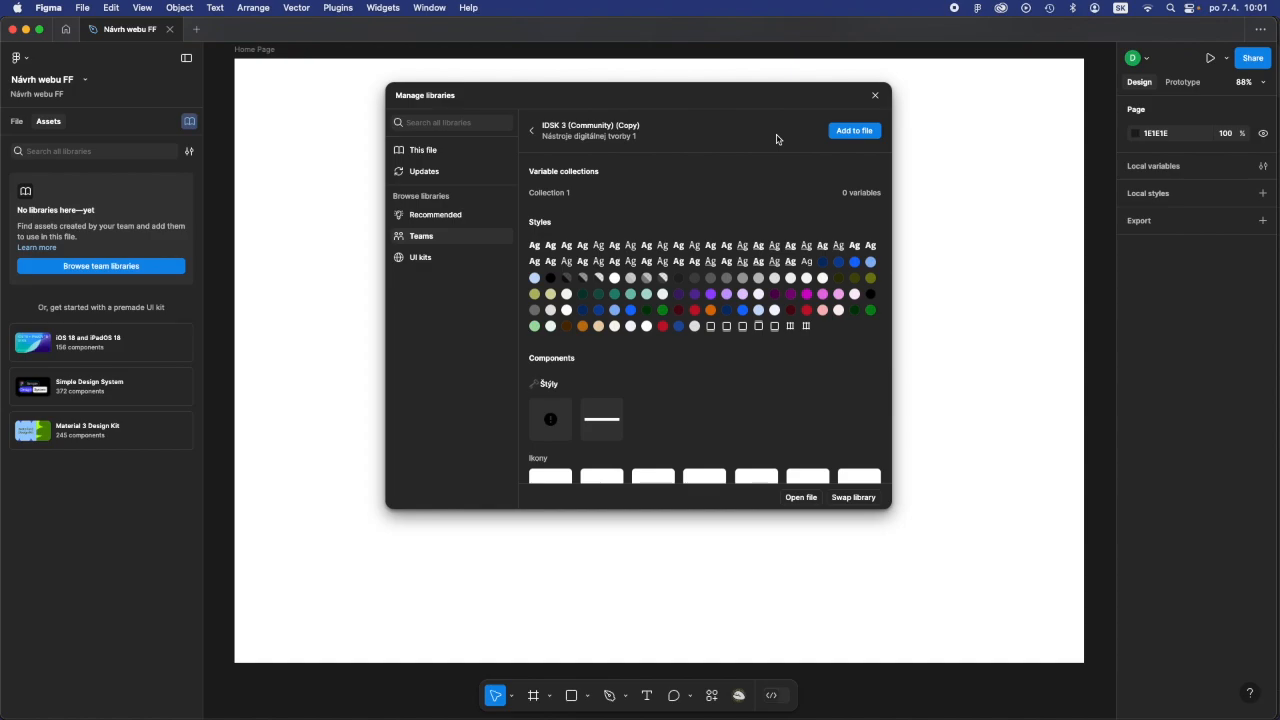
left_click(851, 134)
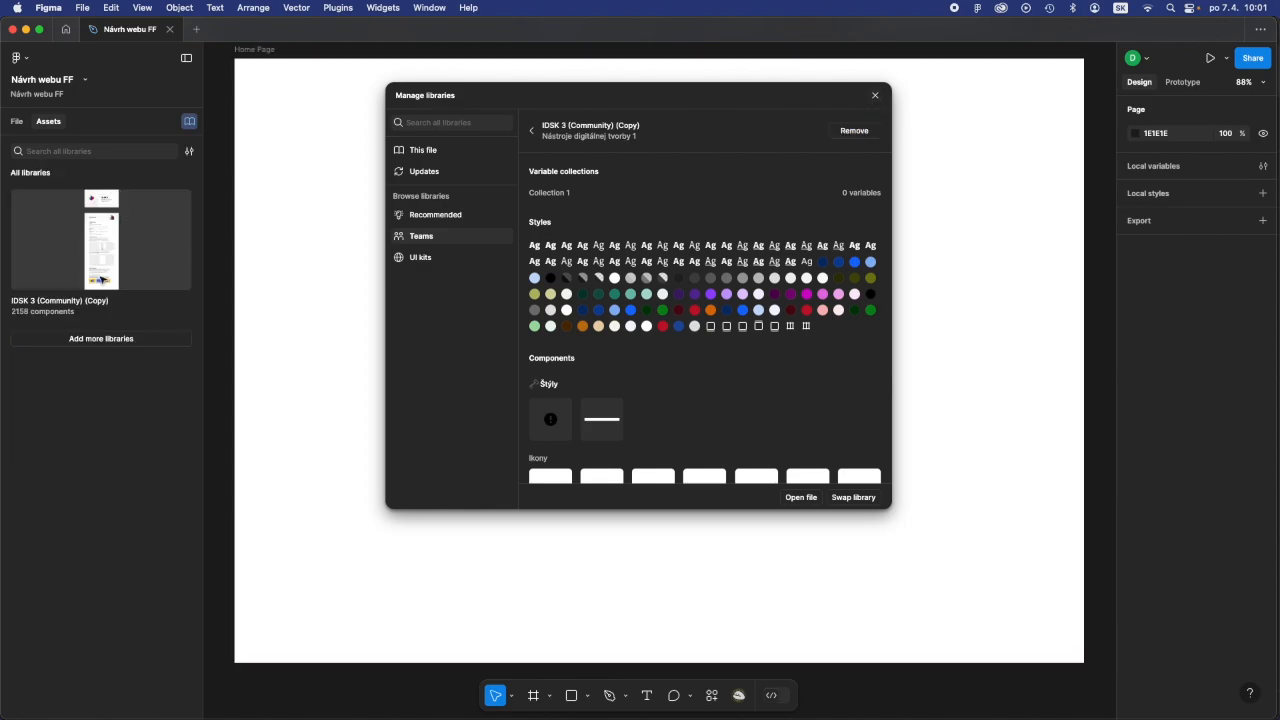
left_click(877, 97)
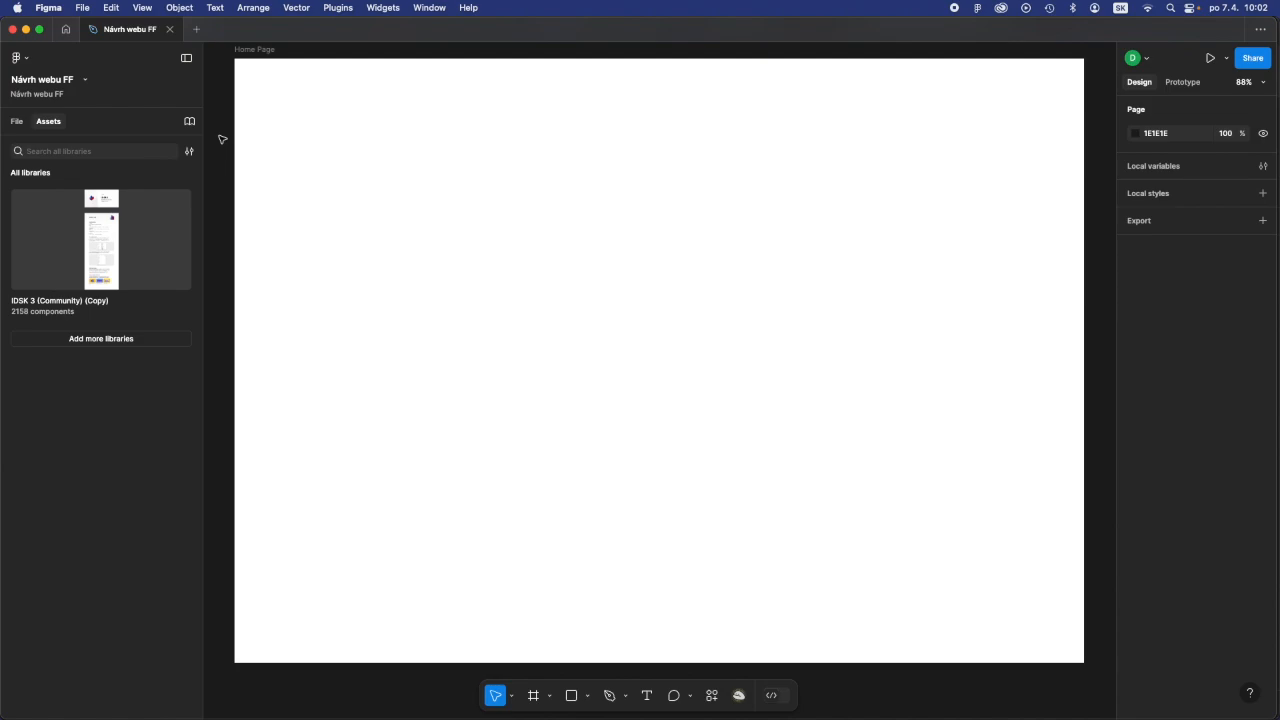
- Place the 01 Webové sídla header from the library's 01 Hlavička group inside the Home Page frame at about X -88, Y 375
left_click(136, 256)
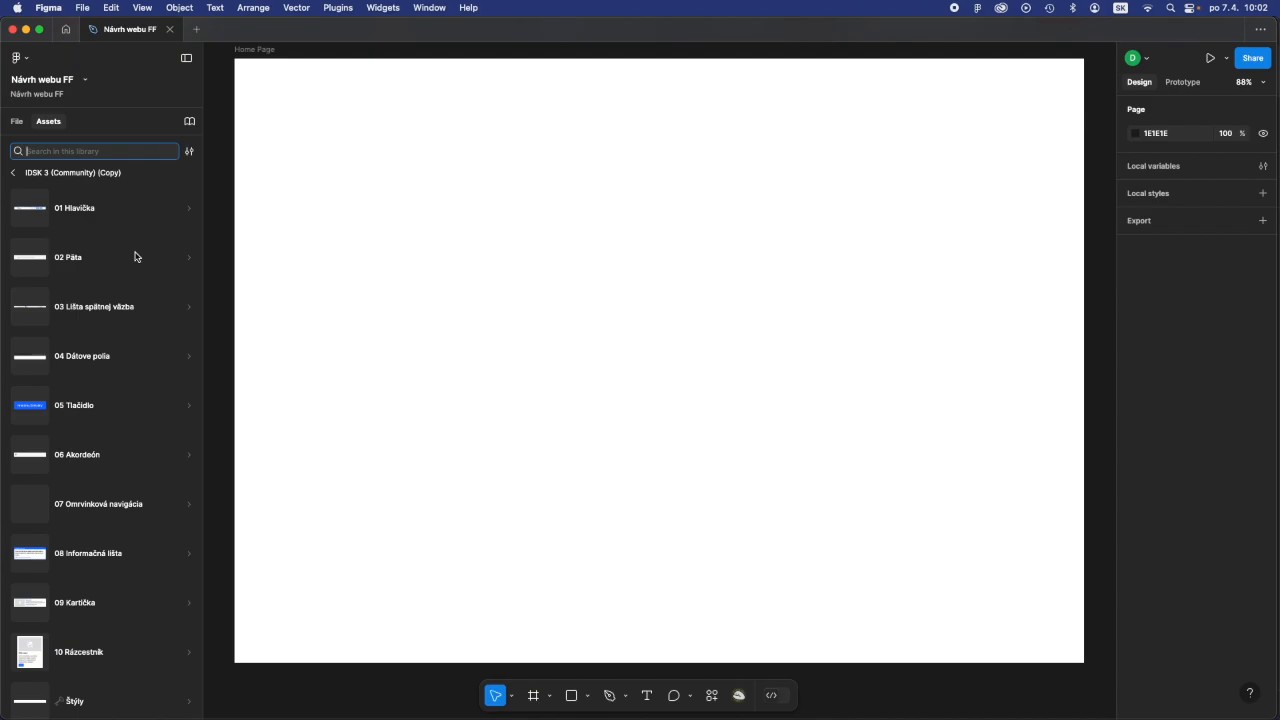
scroll(130, 256, "down", 1)
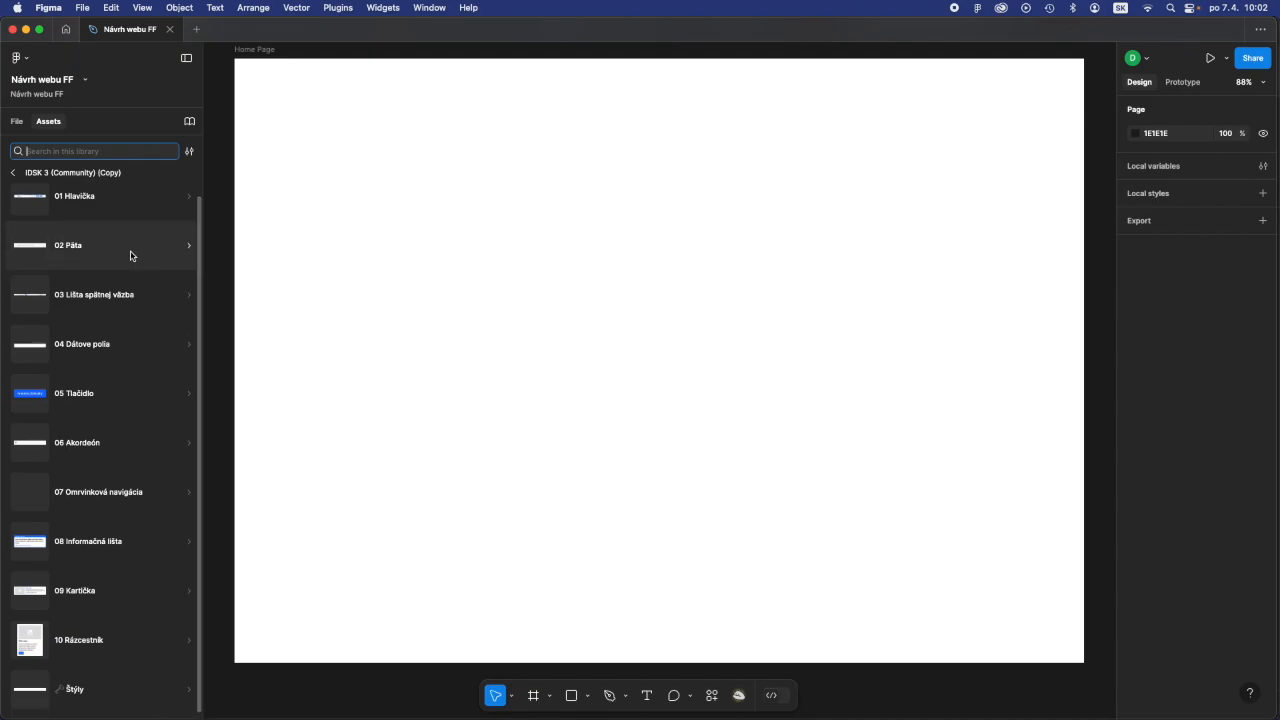
scroll(130, 256, "up", 1)
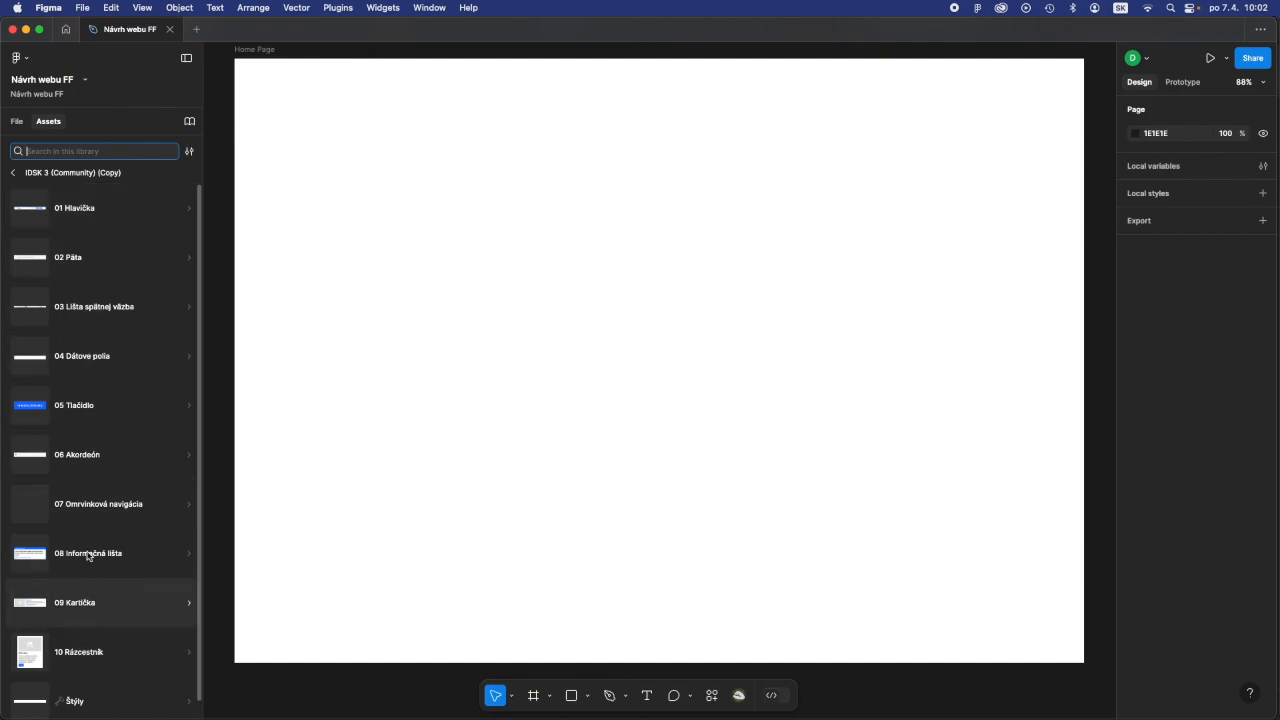
left_click(93, 218)
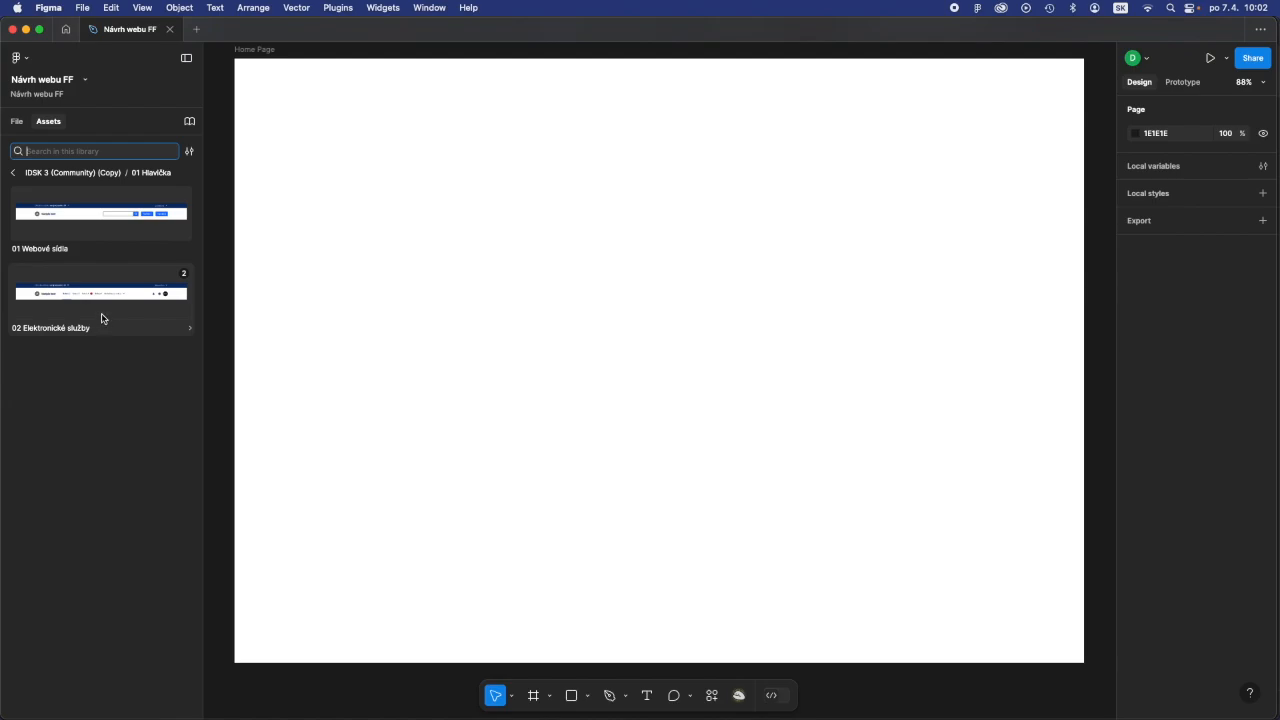
left_click(113, 221)
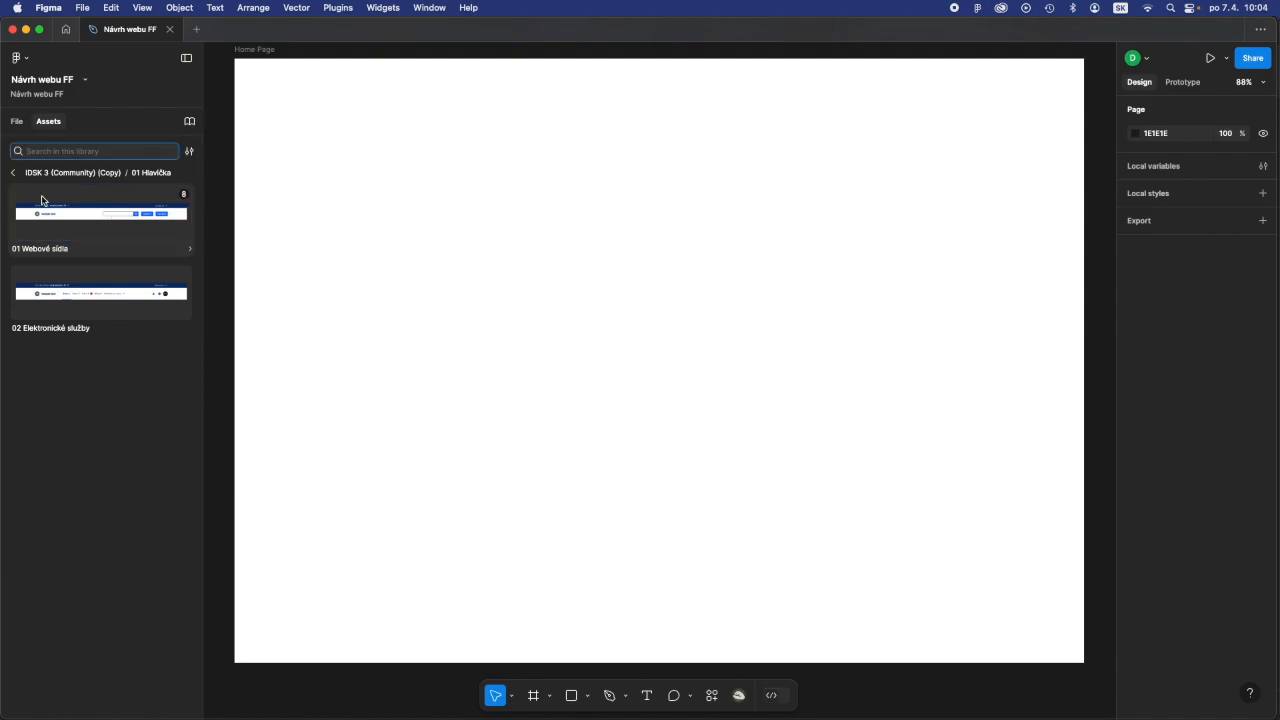
left_click(42, 200)
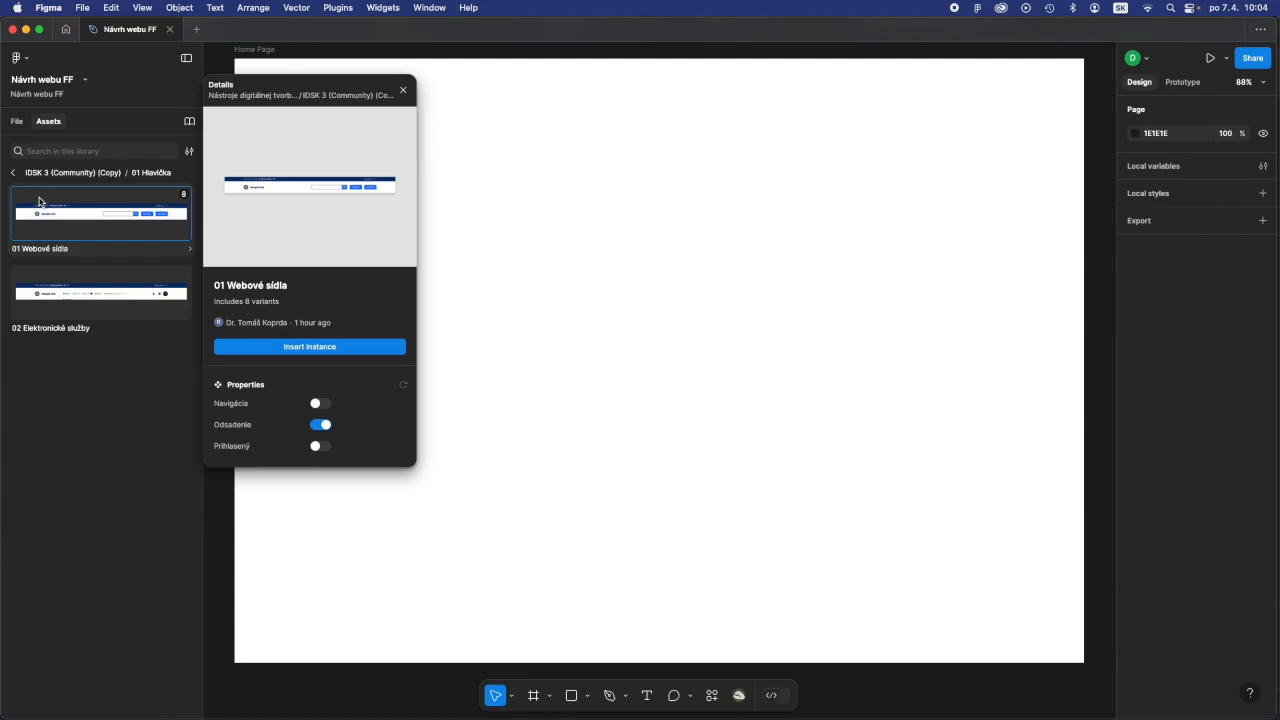
left_click_drag(38, 200, 634, 337)
scroll(563, 320, "down", 5)
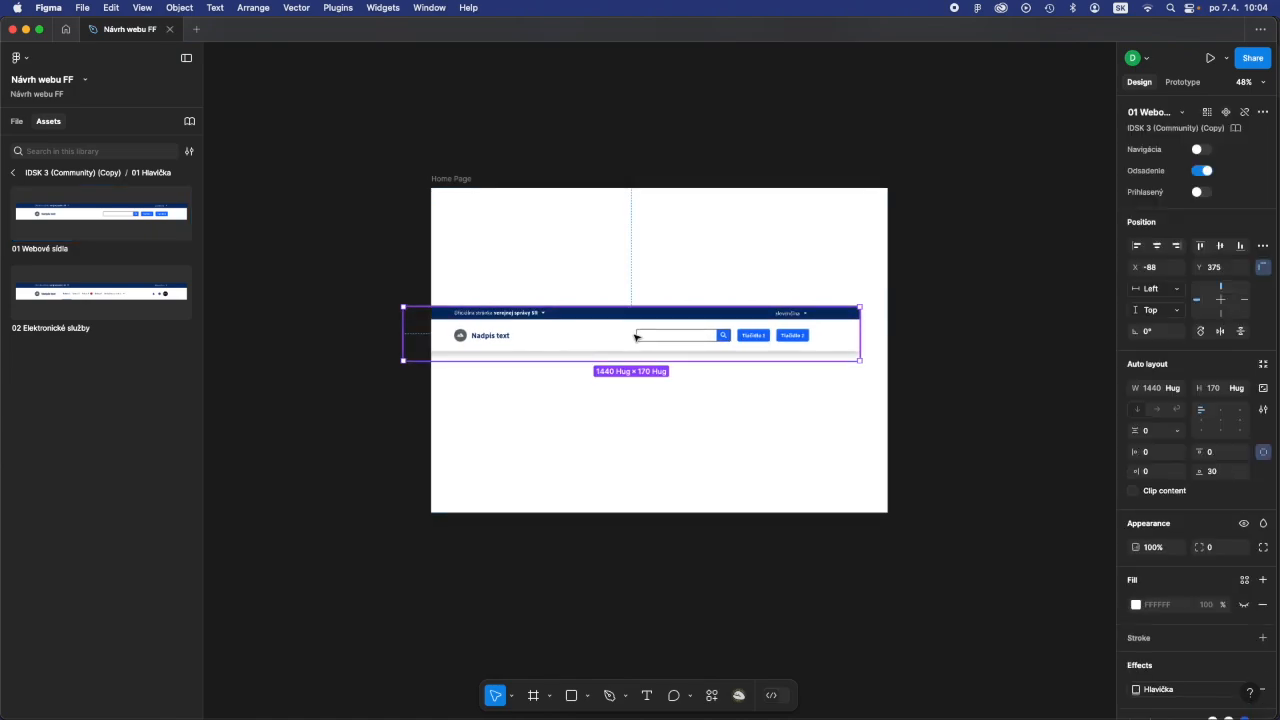
- Hide and reshow the Home Page frame in the layers to check that the header is nested inside it
left_click(16, 122)
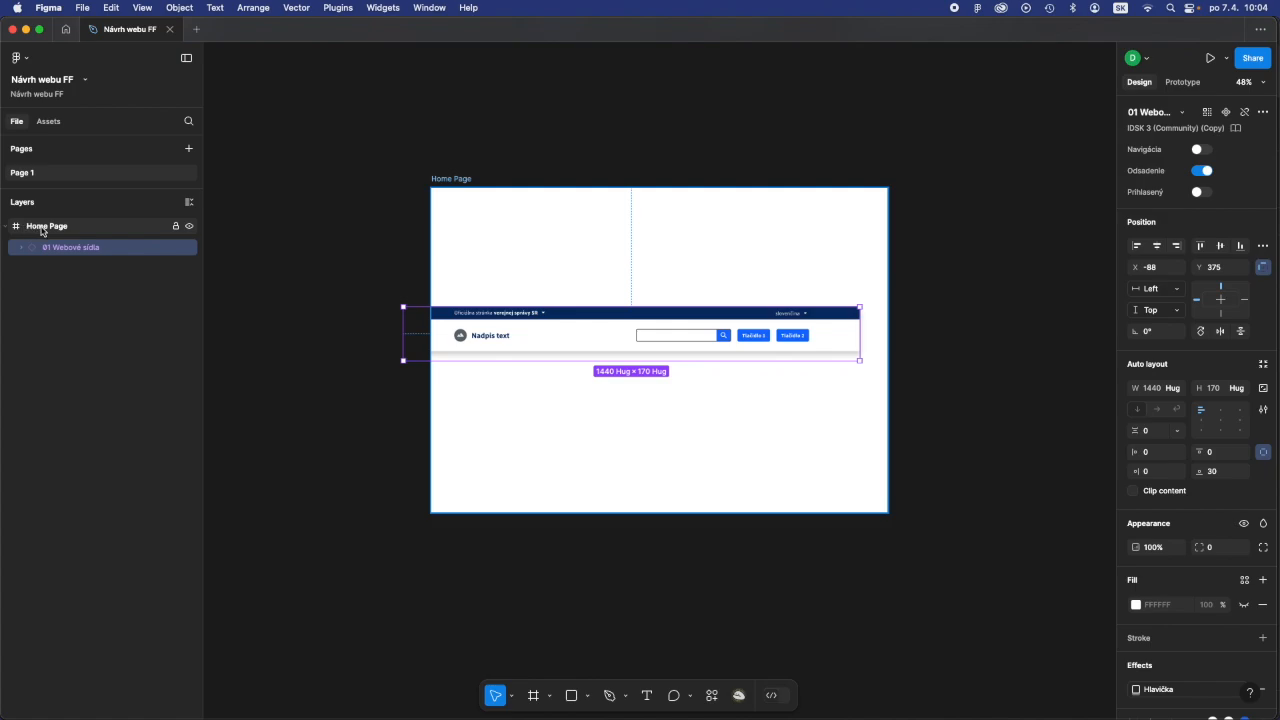
left_click(190, 227)
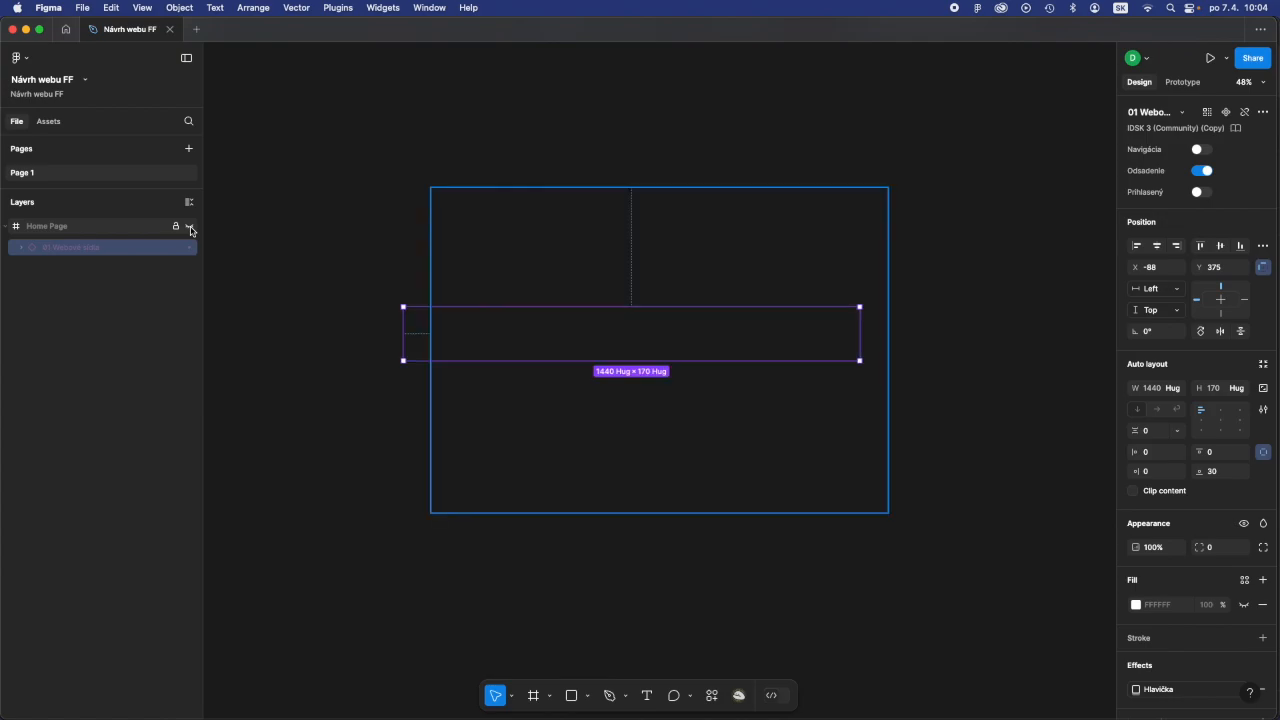
left_click(190, 227)
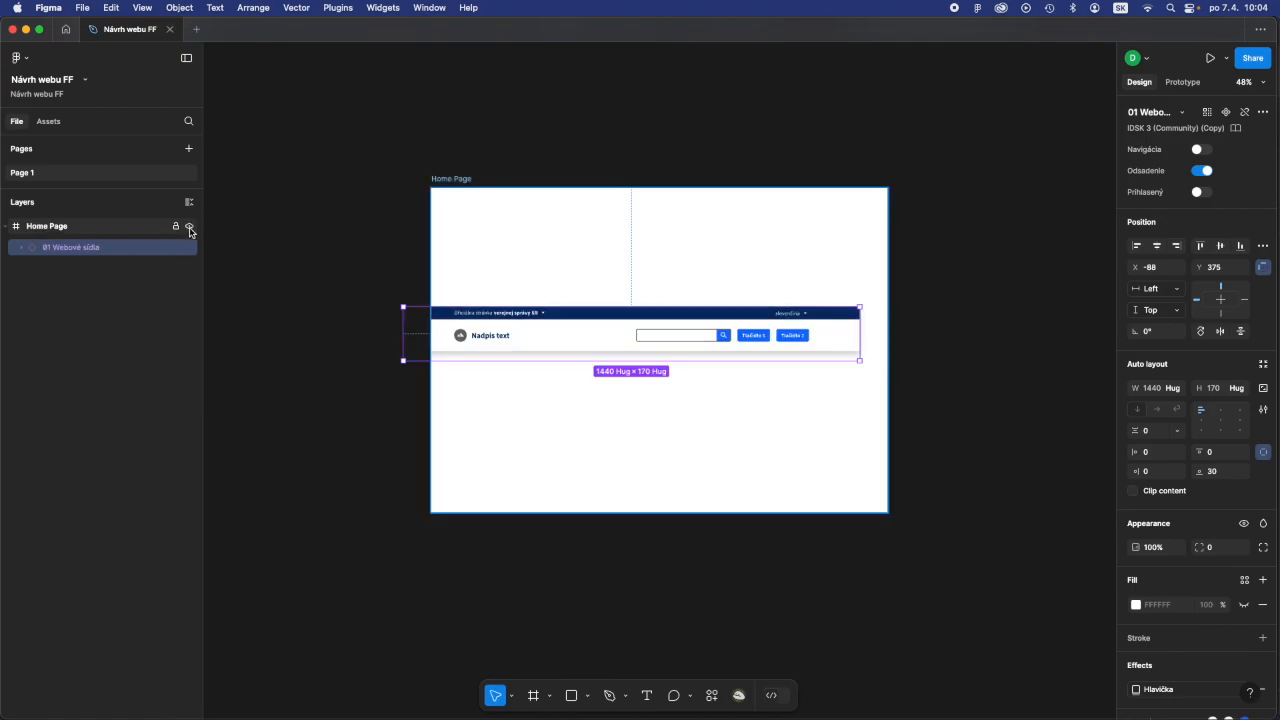
- Insert a second 01 Webové sídla header instance directly from the component's details in the library
left_click(41, 126)
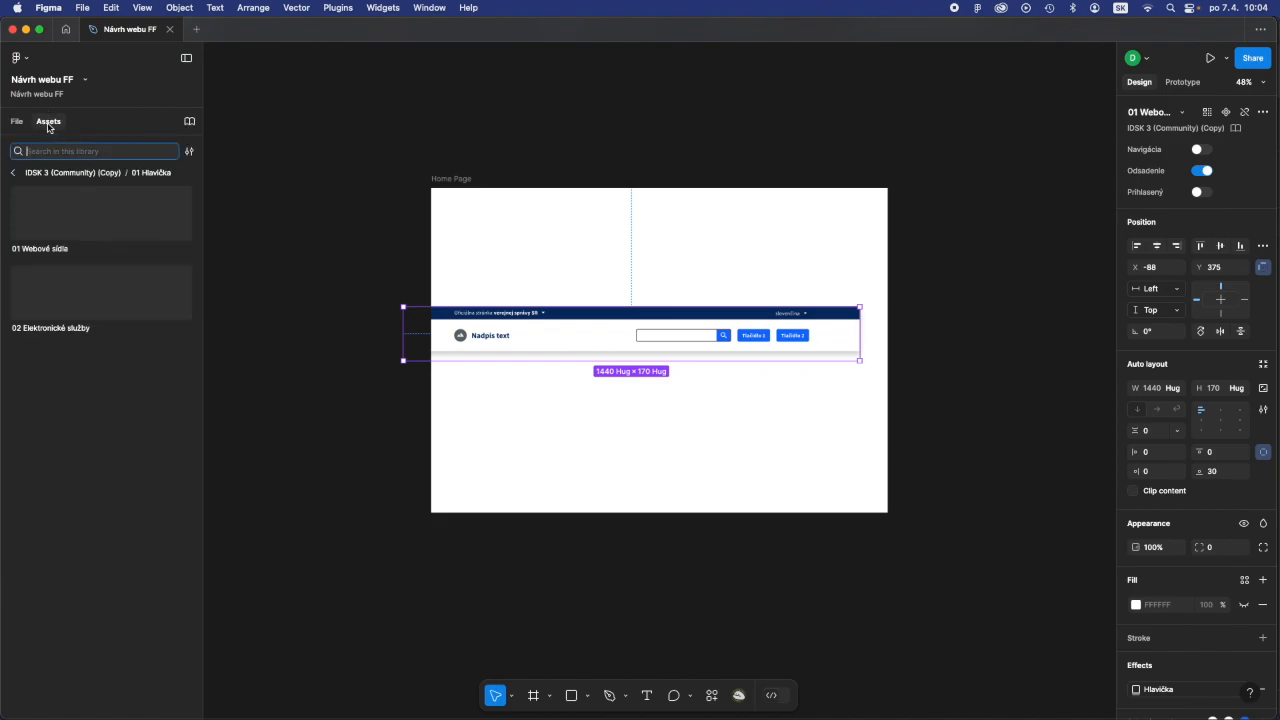
left_click(45, 227)
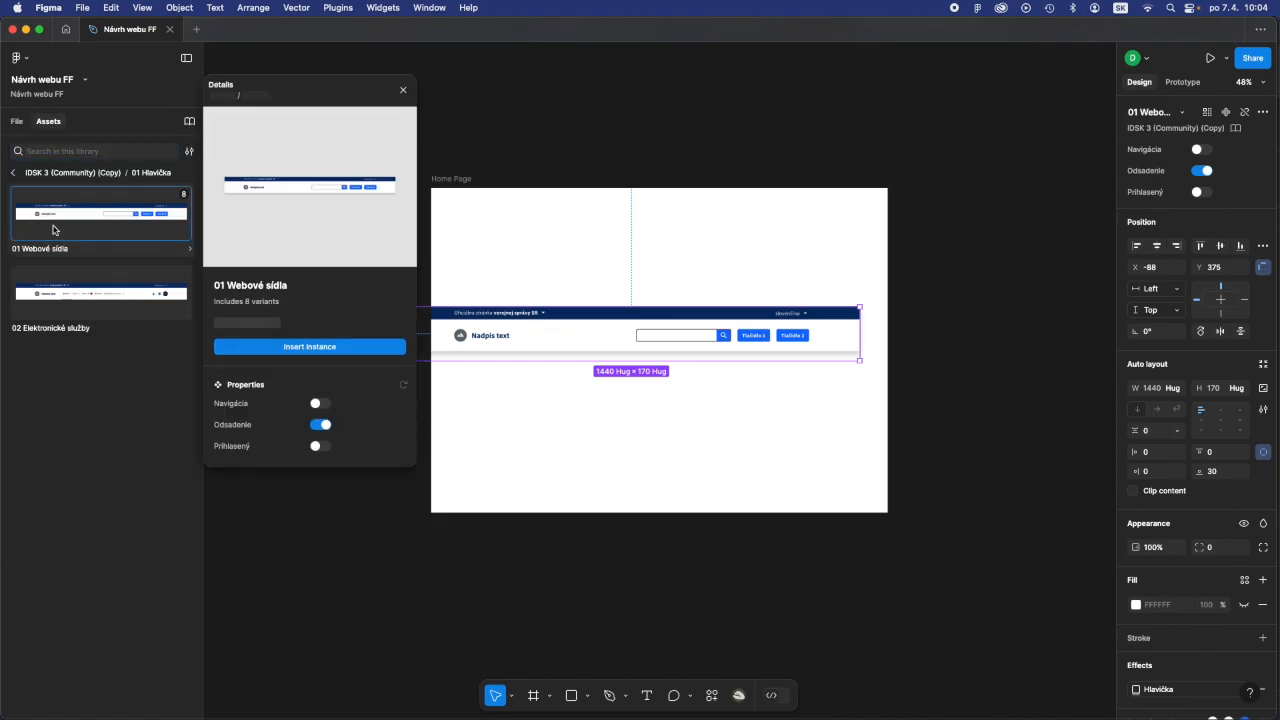
left_click(614, 150)
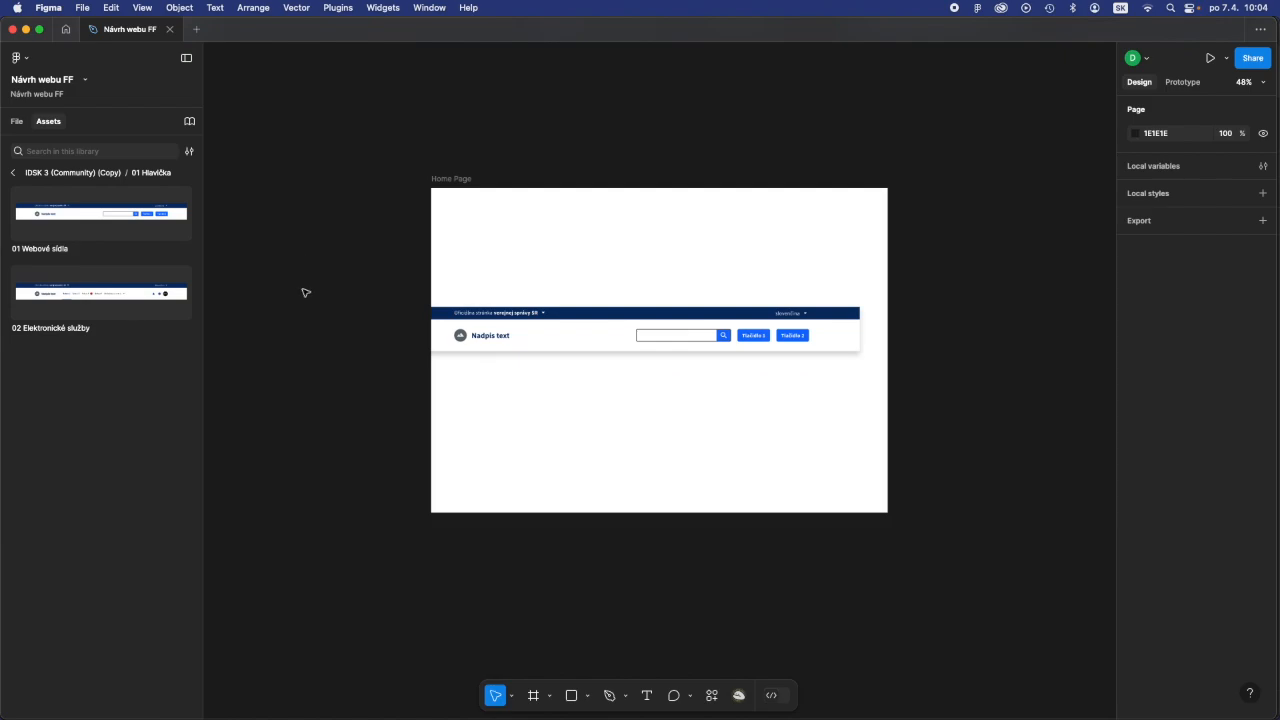
left_click(117, 212)
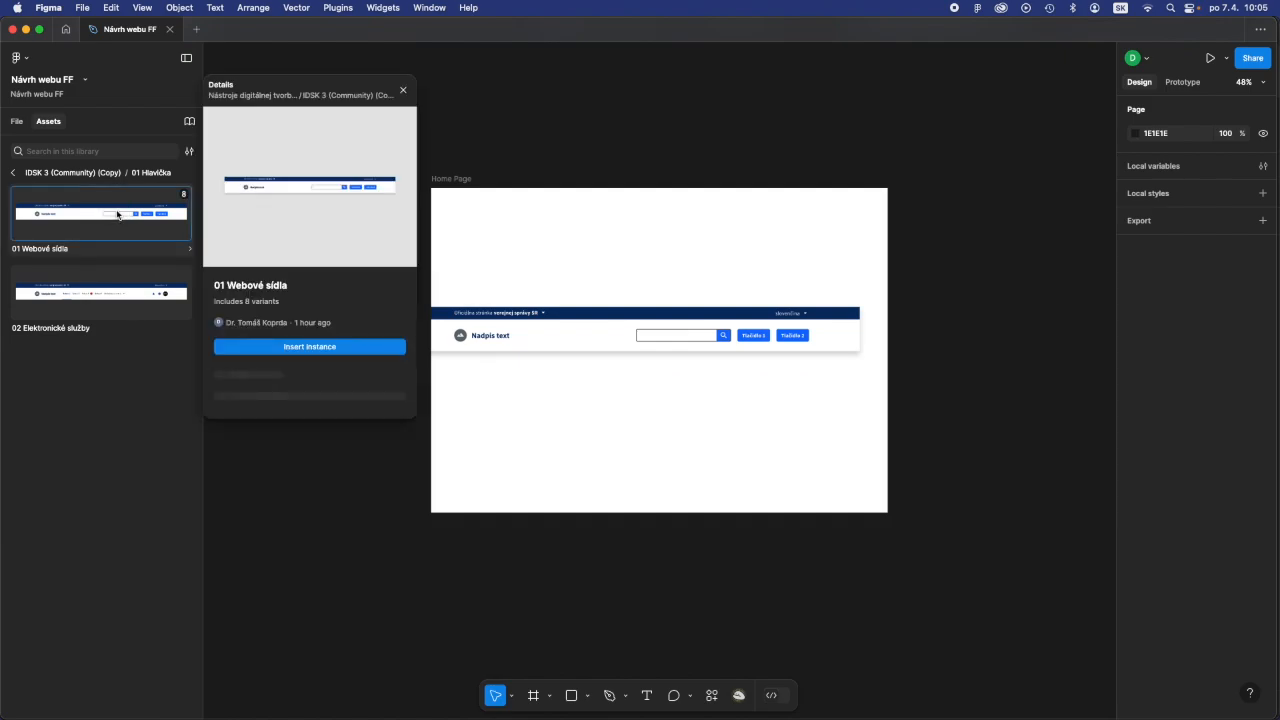
left_click(323, 347)
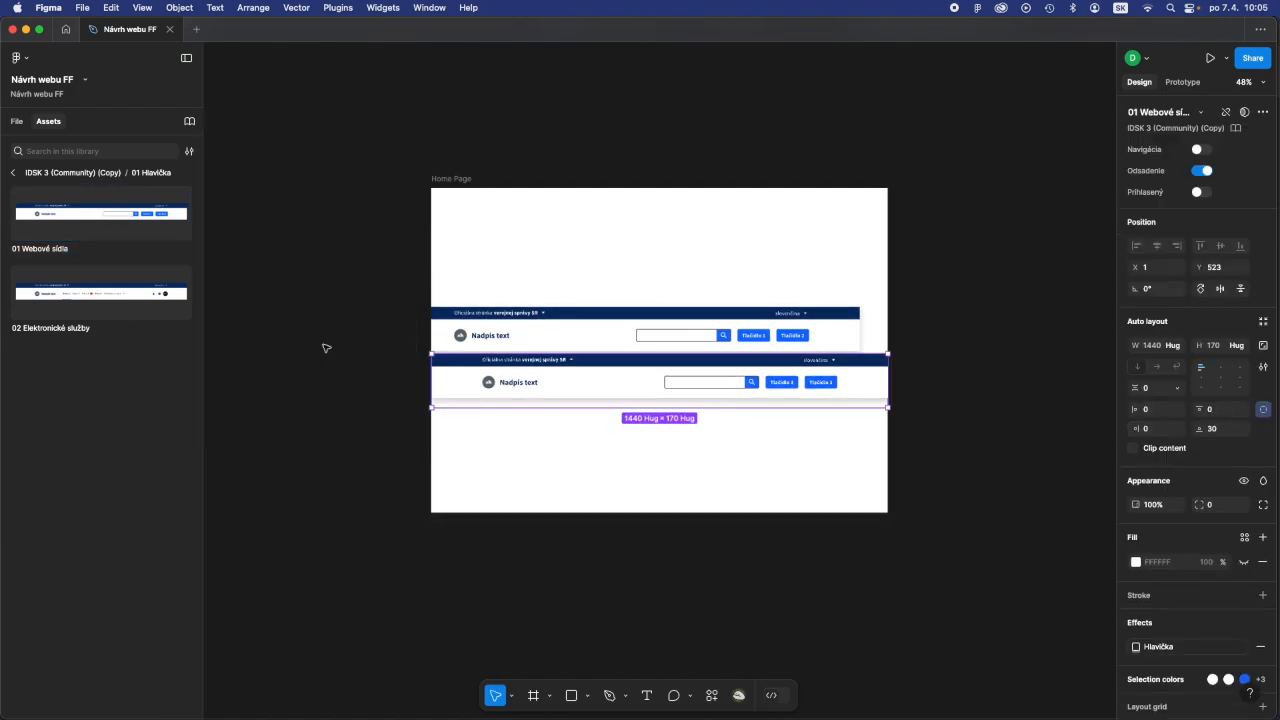
- Check the second header's nesting by toggling the Home Page frame's visibility, and delete that header
left_click(18, 122)
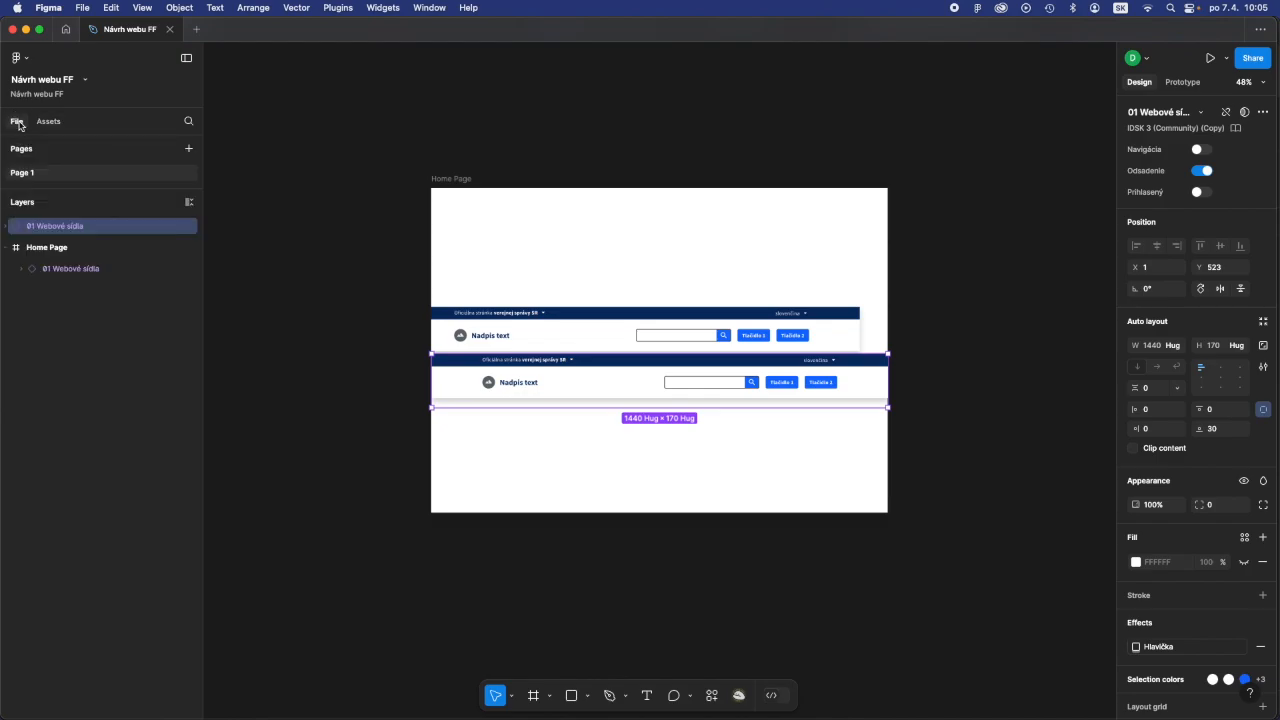
left_click(191, 250)
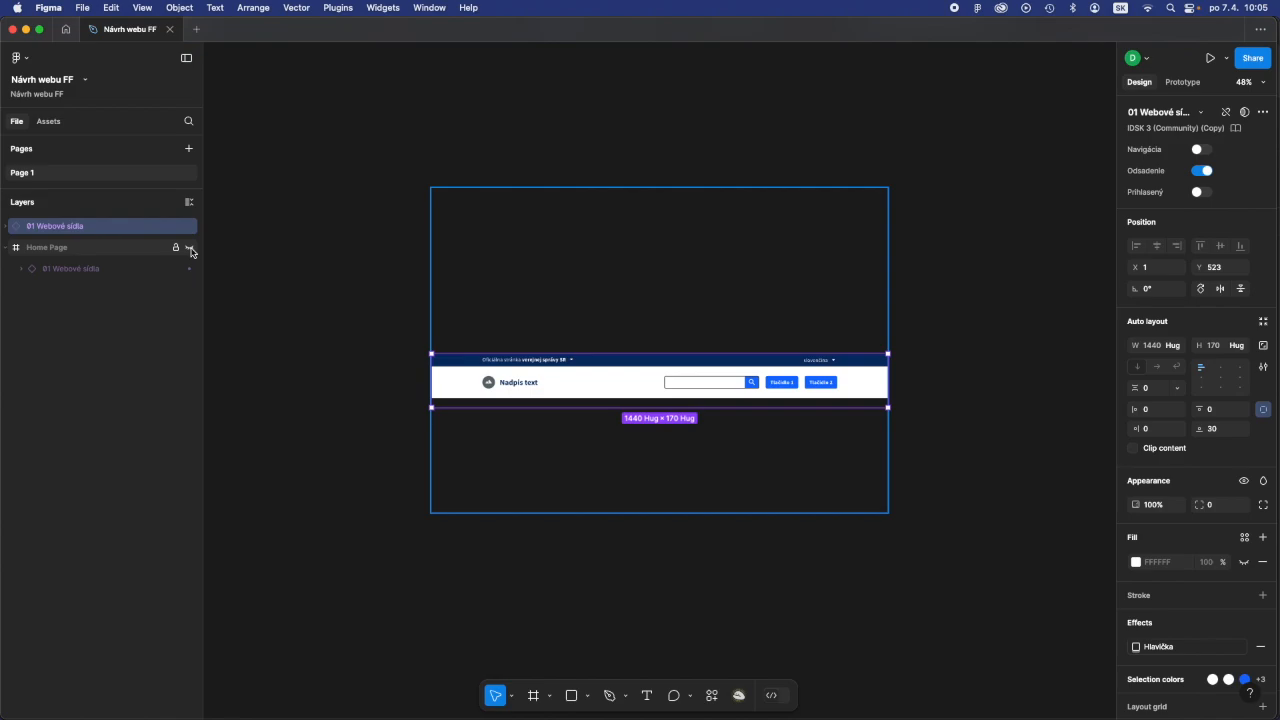
left_click(191, 251)
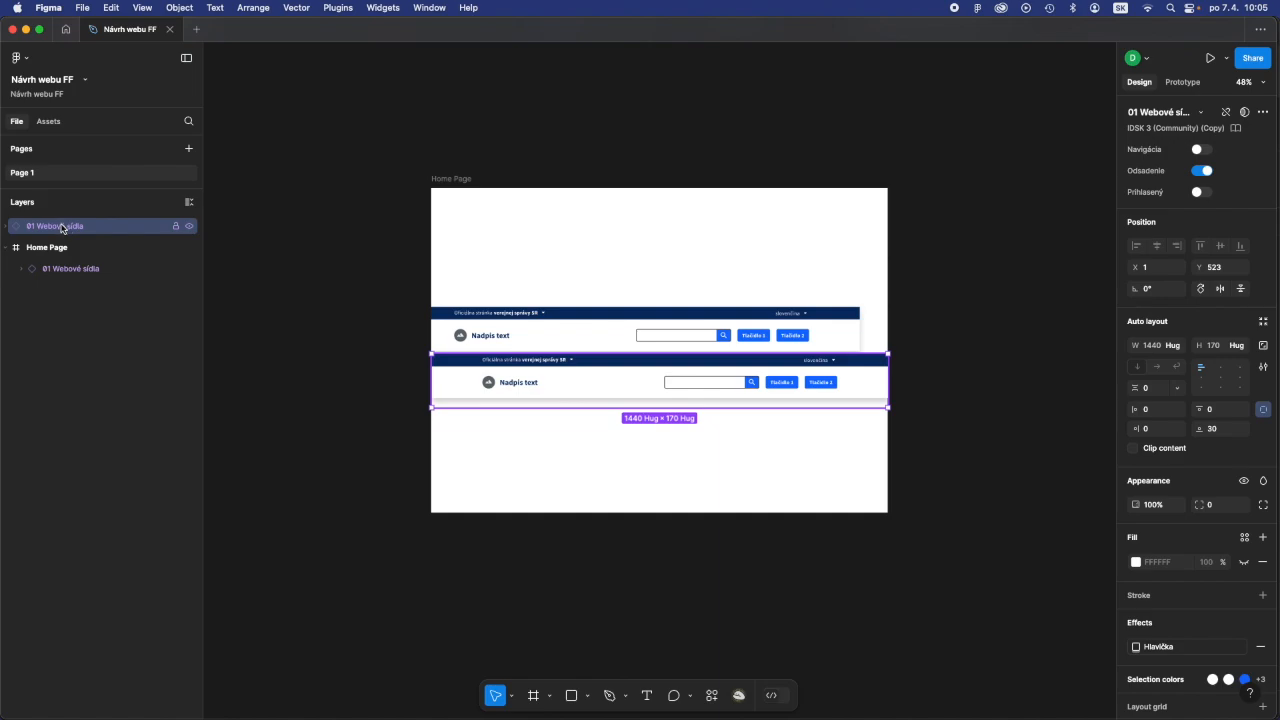
left_click_drag(539, 383, 384, 515)
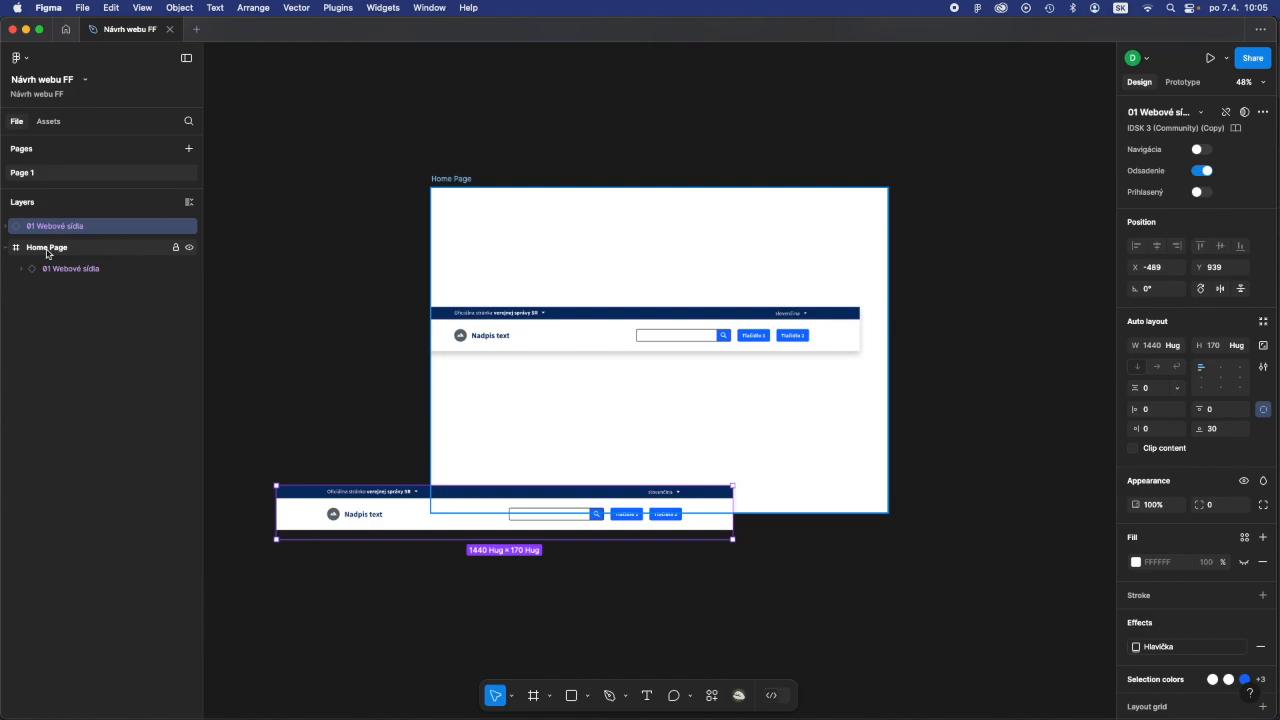
key("Delete")
- Try placing another 01 Webové sídla header low in the Home Page frame at about X 212, Y 731, and remove it
left_click(52, 125)
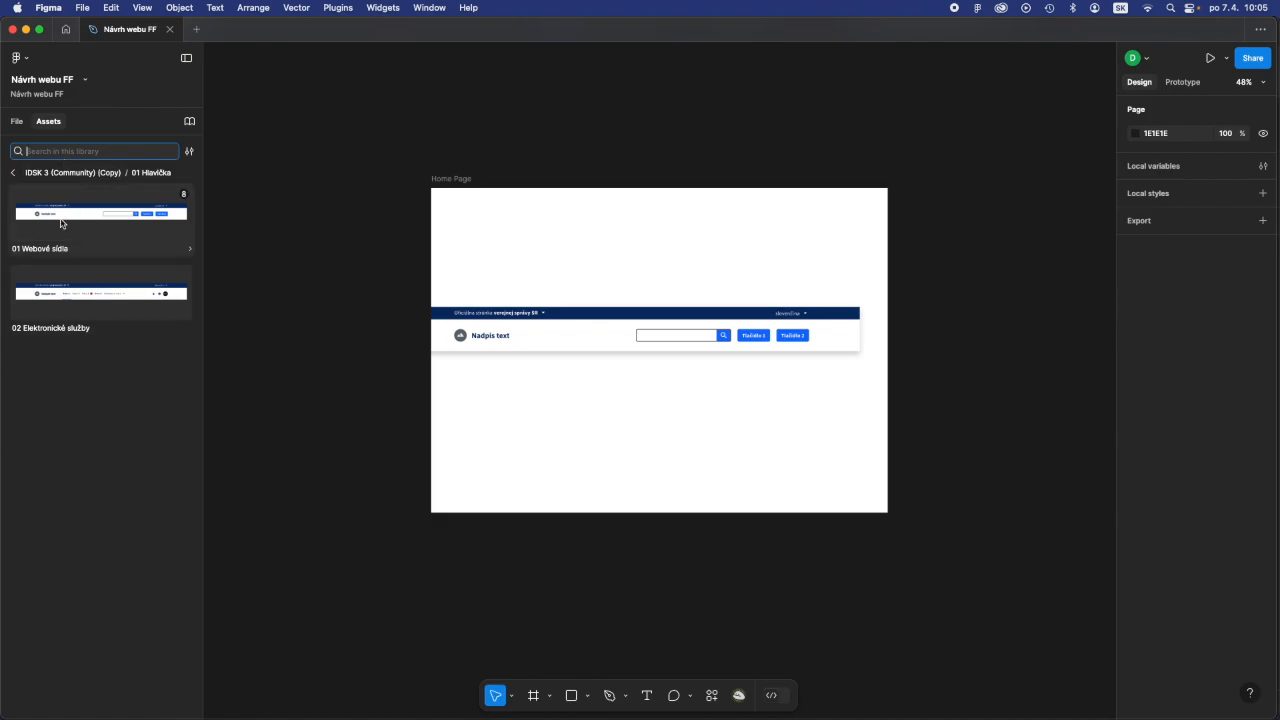
left_click_drag(61, 215, 628, 448)
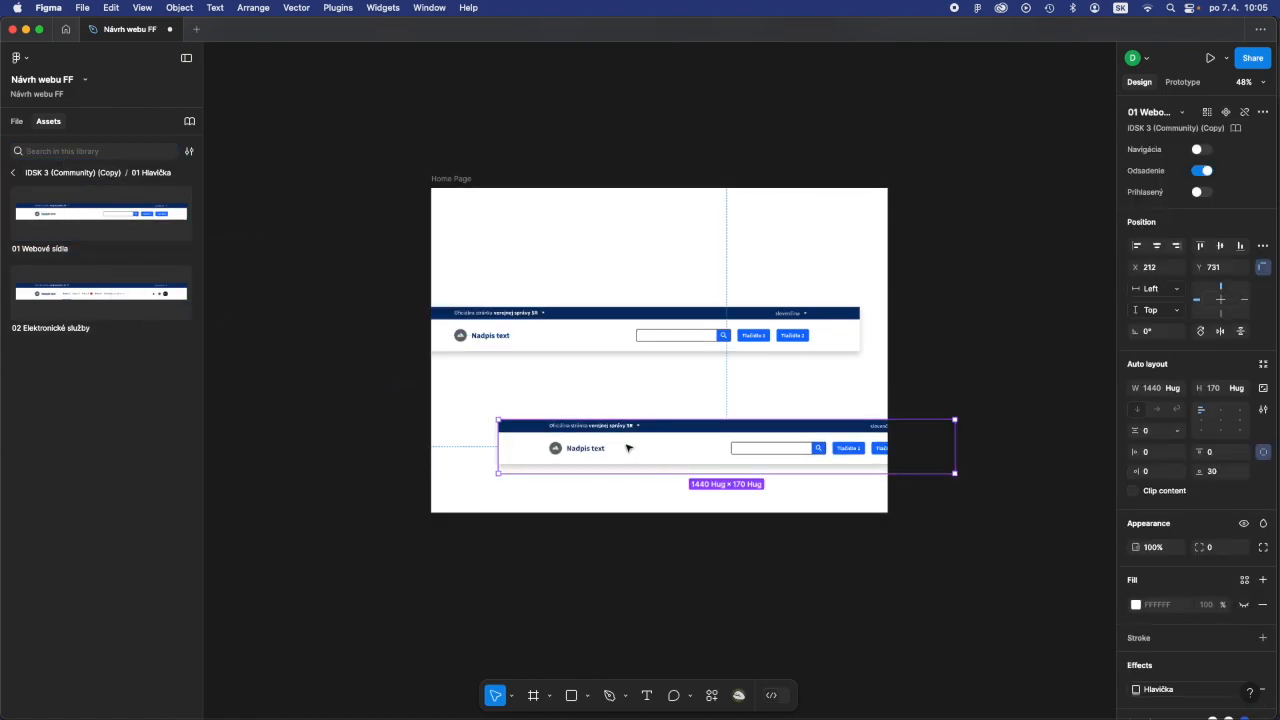
key("Escape")
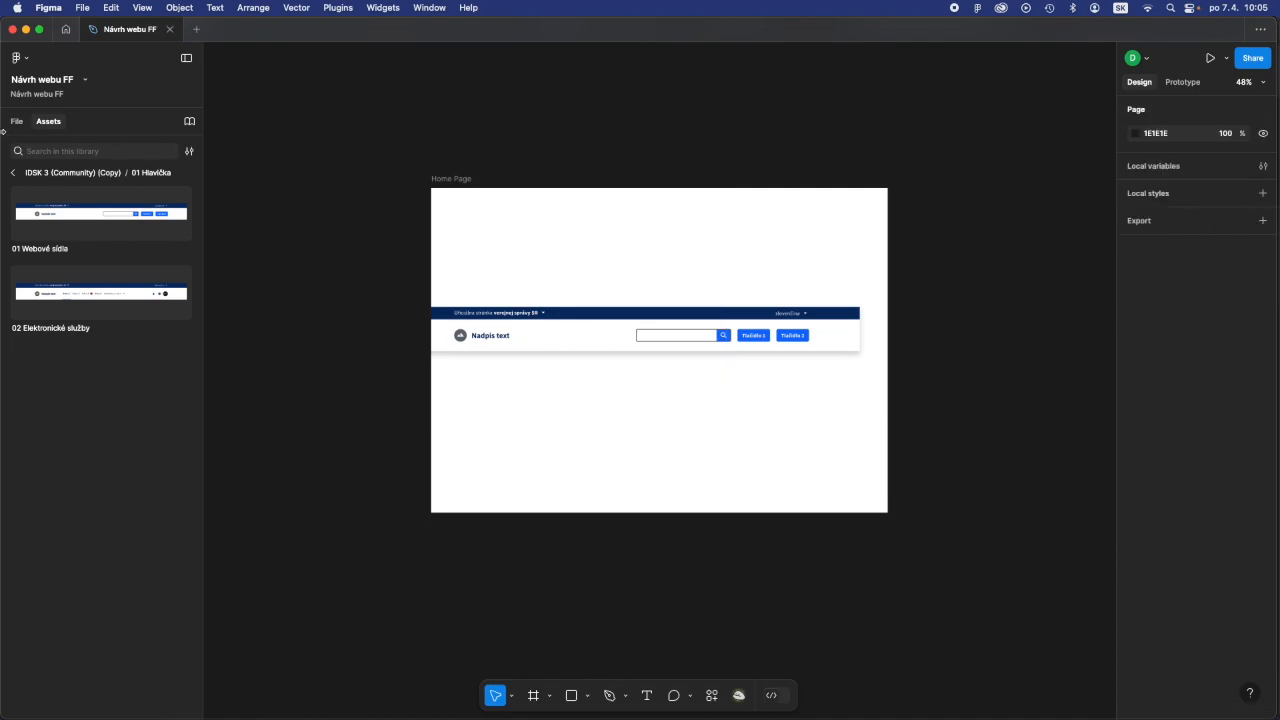
- Align the 01 Webové sídla header to the horizontal centre and top of the Home Page frame
left_click(16, 121)
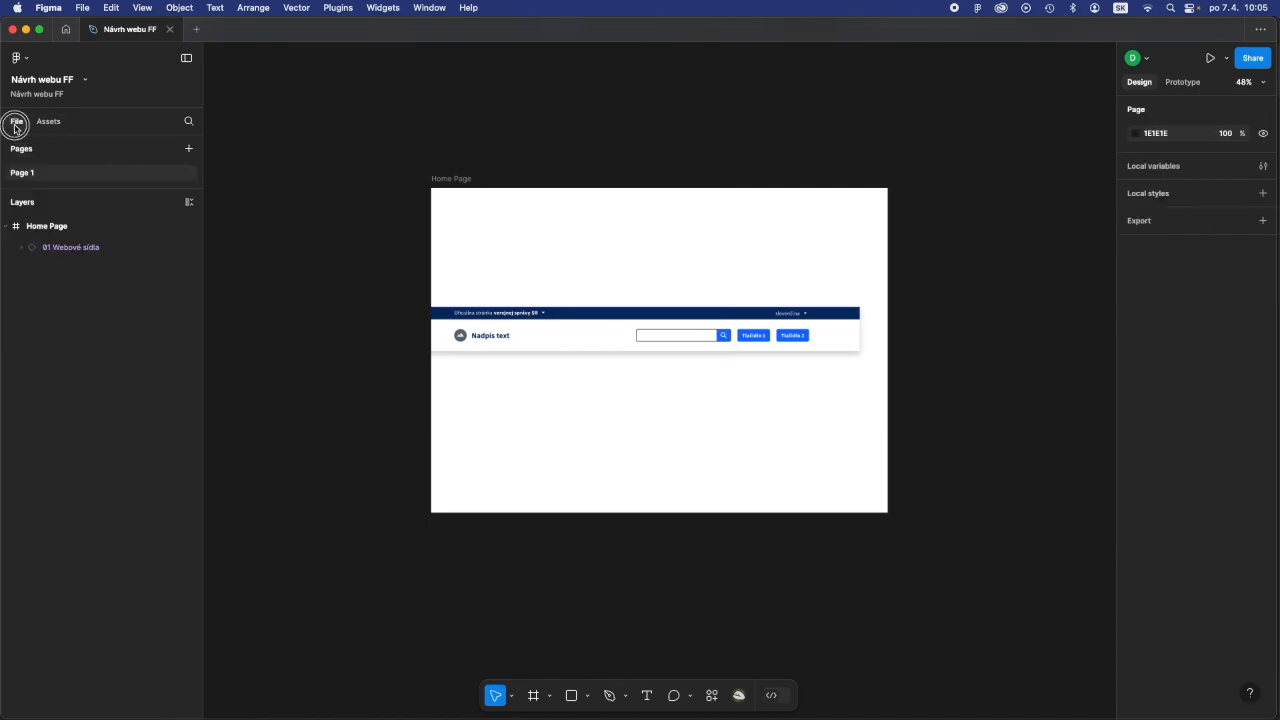
left_click(66, 248)
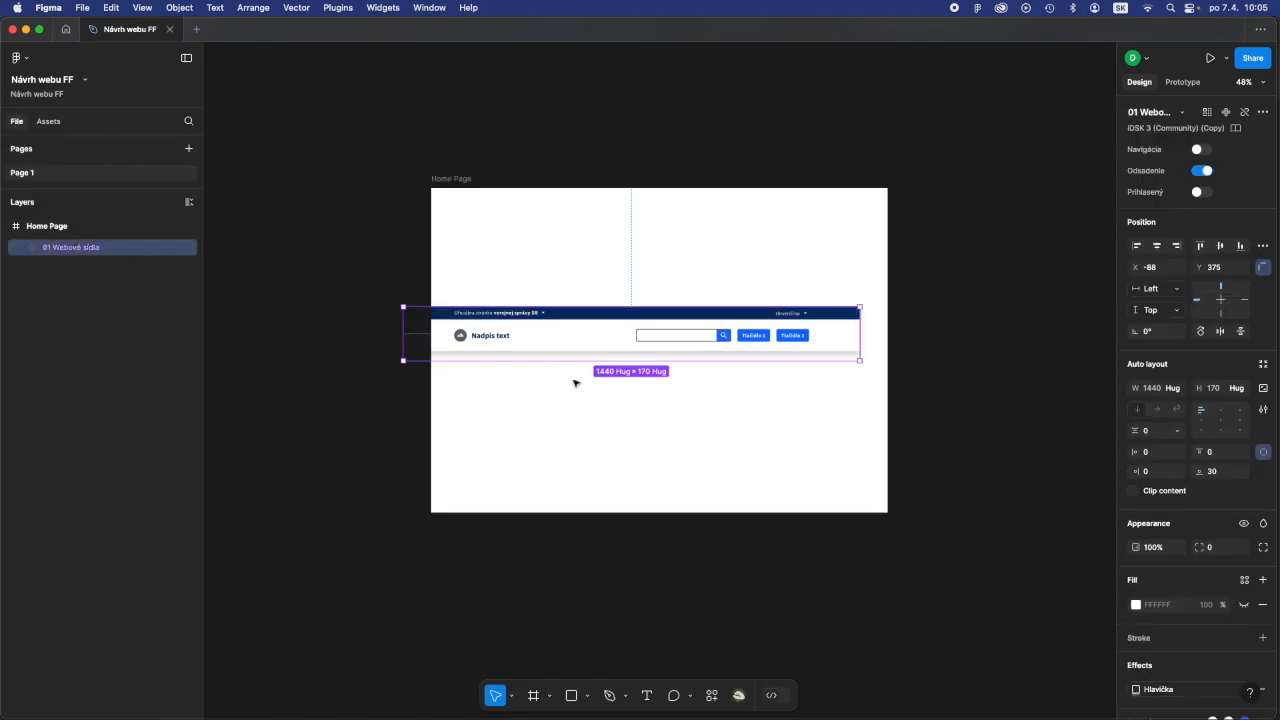
left_click(1245, 82)
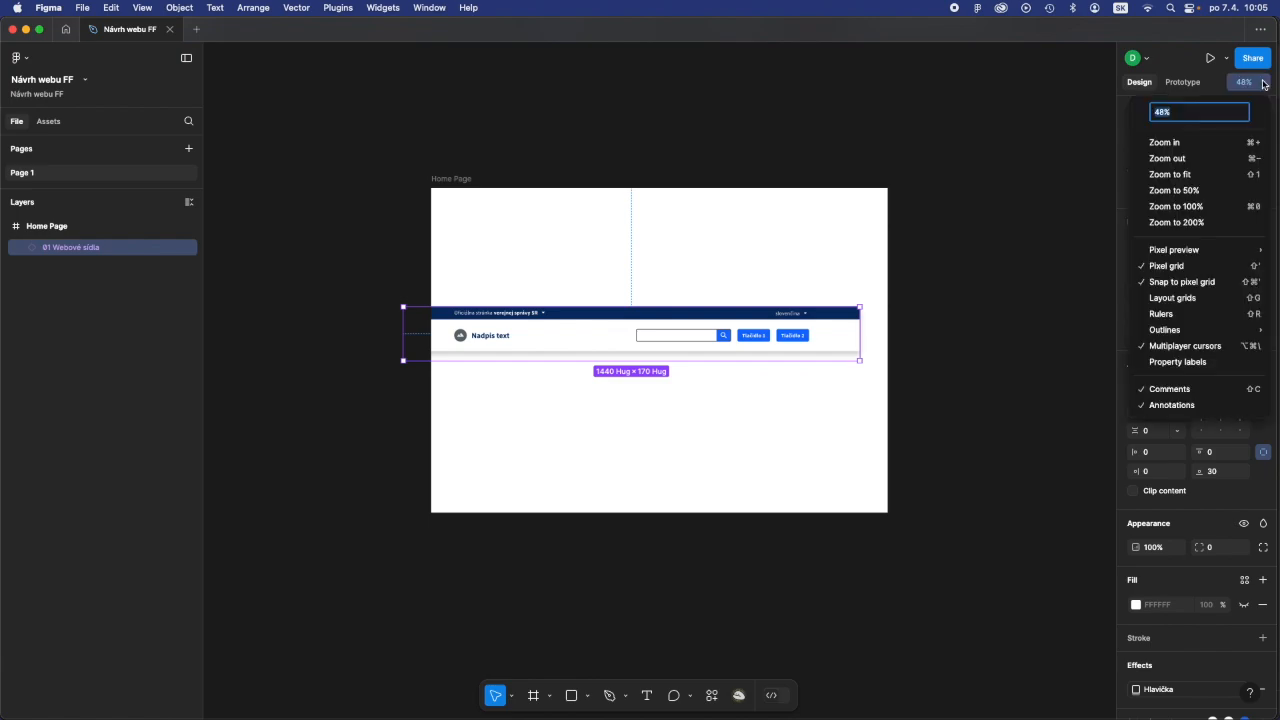
left_click(1216, 177)
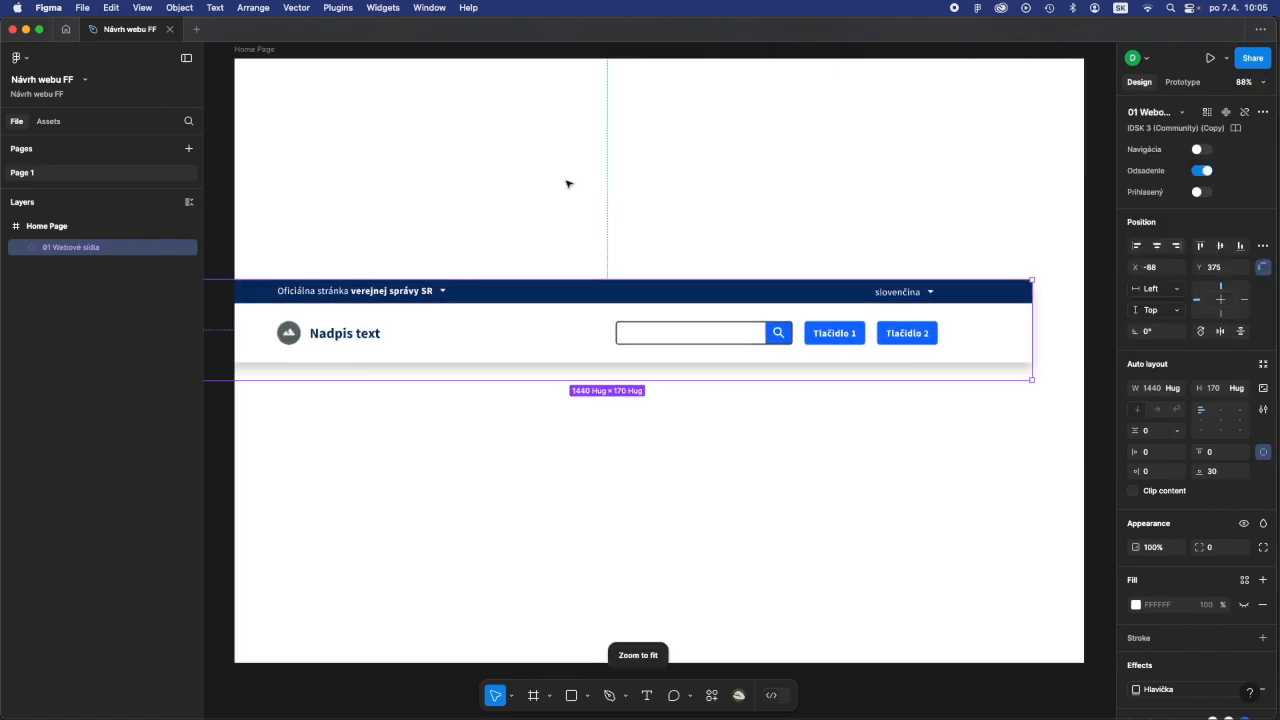
left_click(1157, 247)
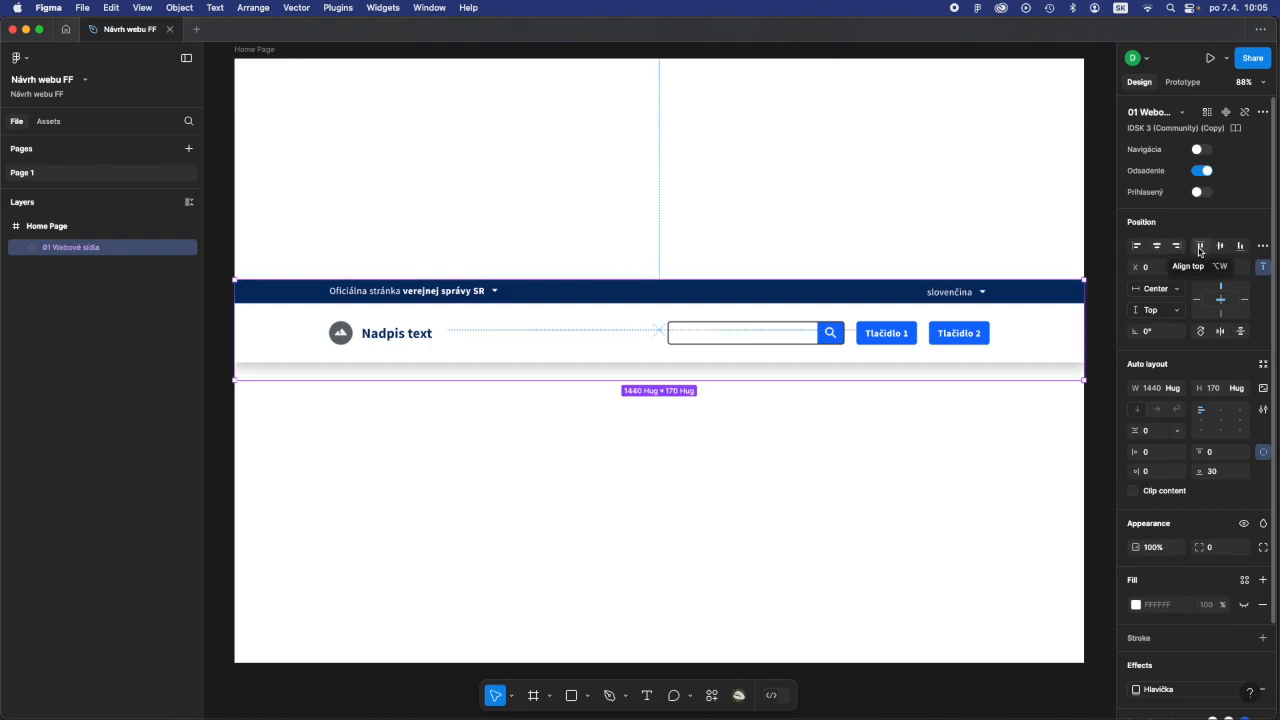
left_click(1200, 247)
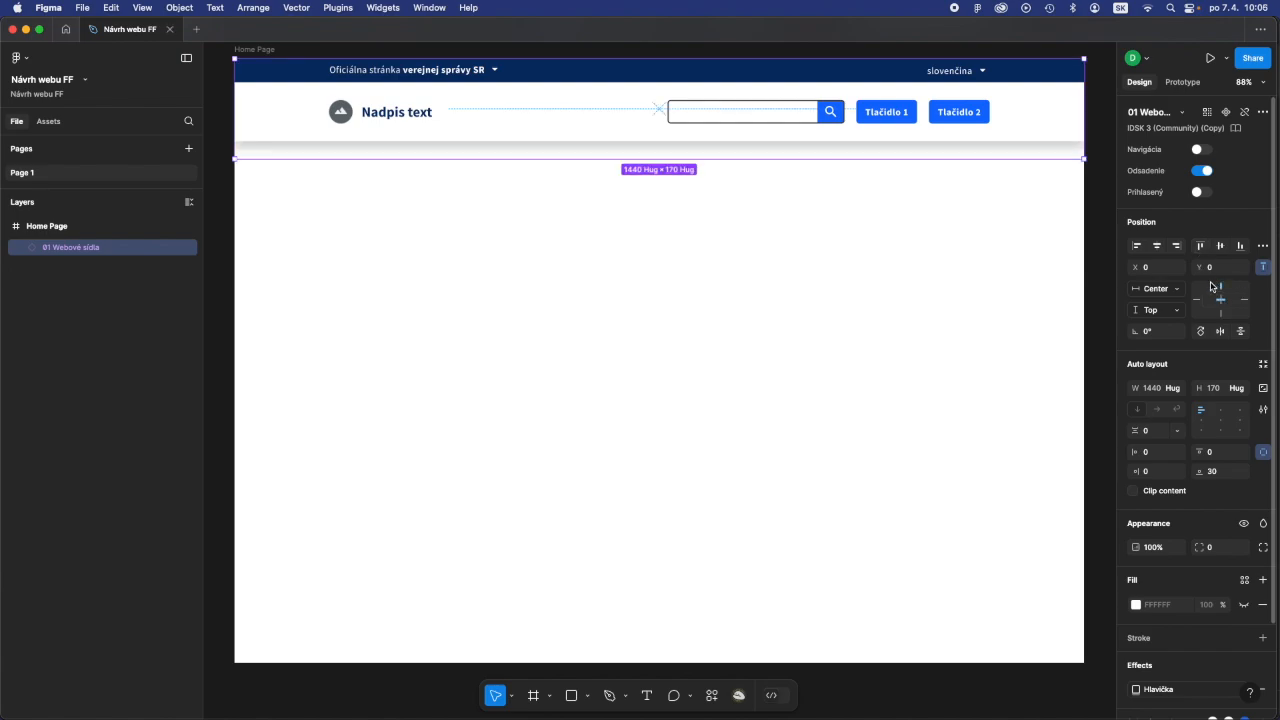
left_click(1264, 269)
left_click(1264, 269)
left_click(906, 320)
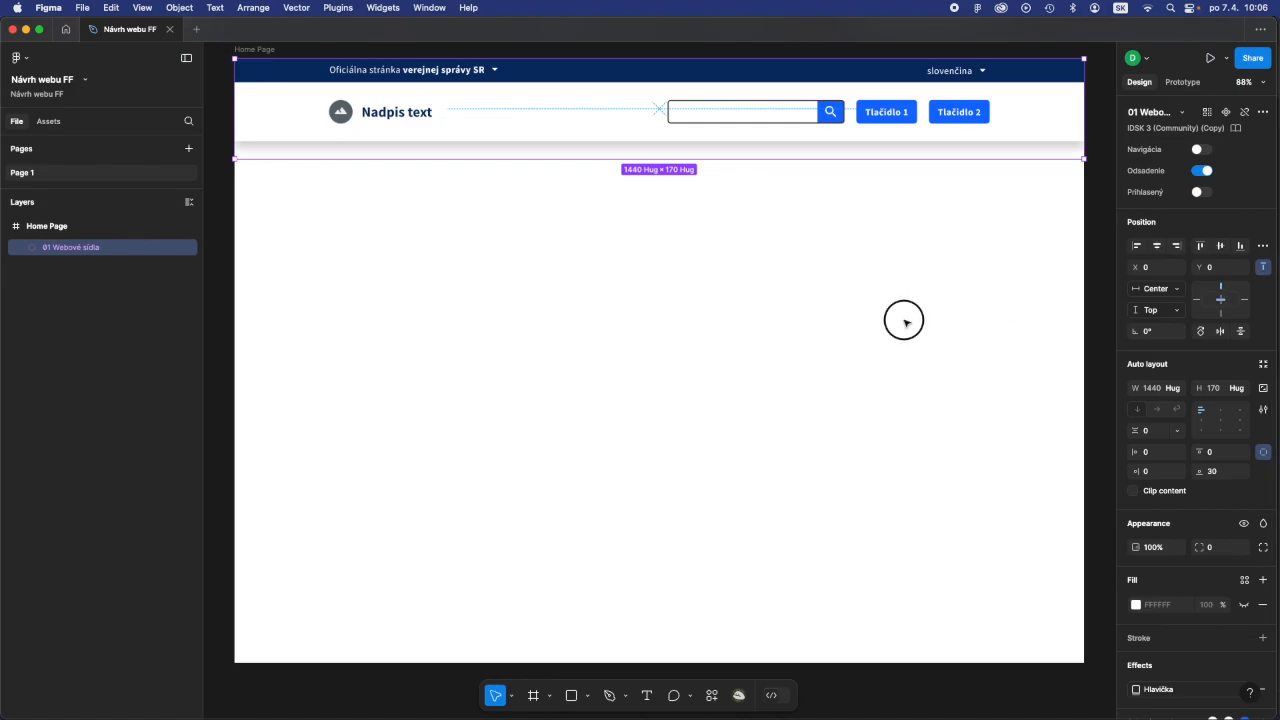
- Try adjusting the Home Page frame from its top edge and undo the change
left_click(262, 50)
left_click_drag(665, 57, 688, 242)
key("super+z")
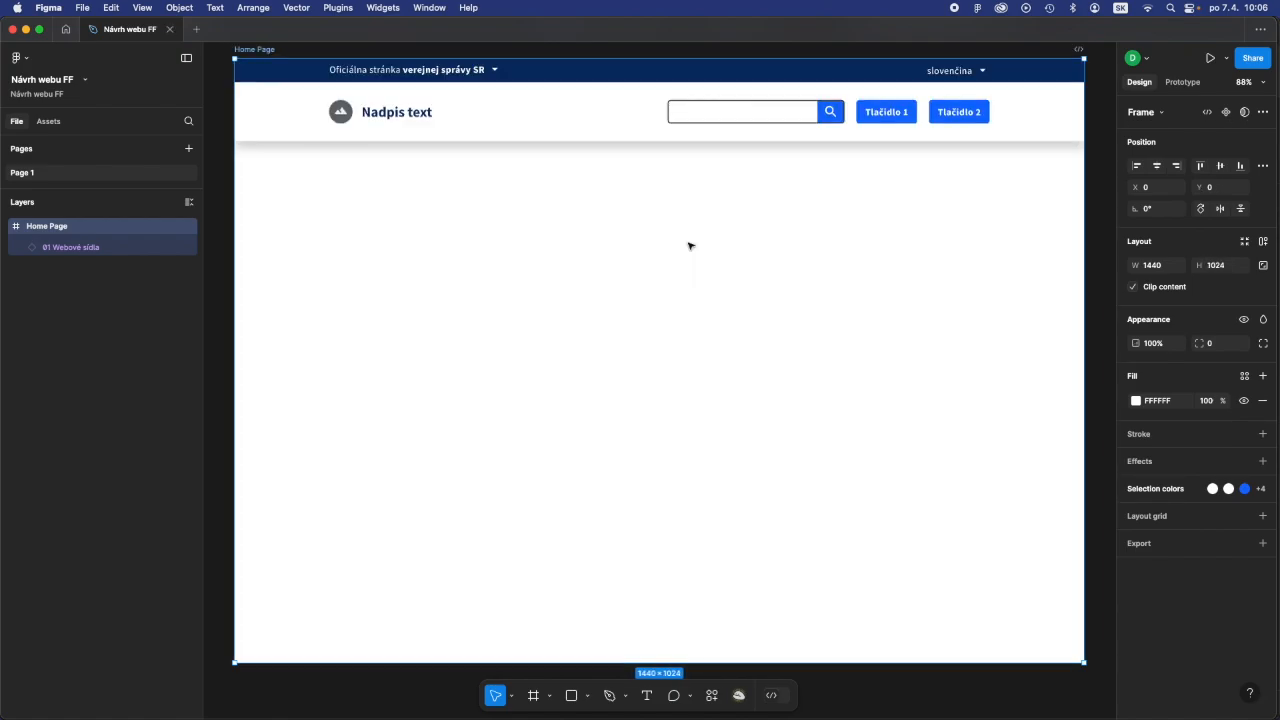
left_click(677, 264)
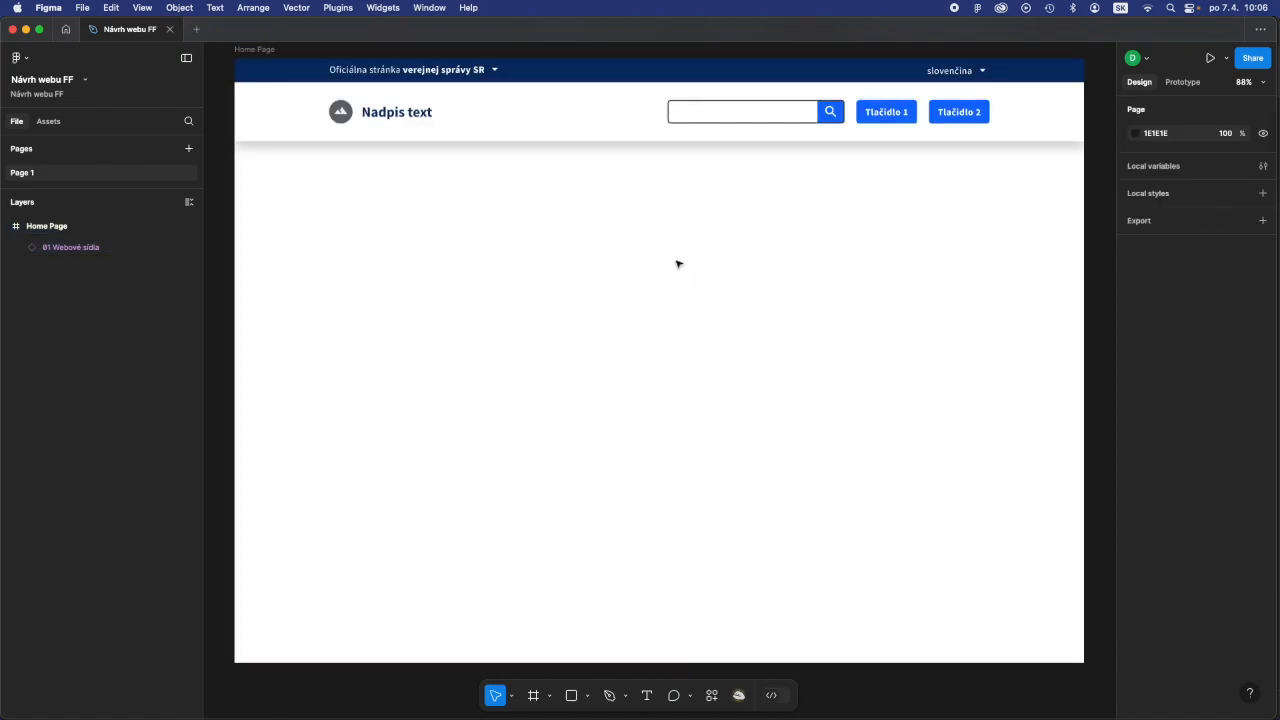
- Enable the Navigácia and Prihlasený properties of the 01 Webové sídla header
left_click(476, 84)
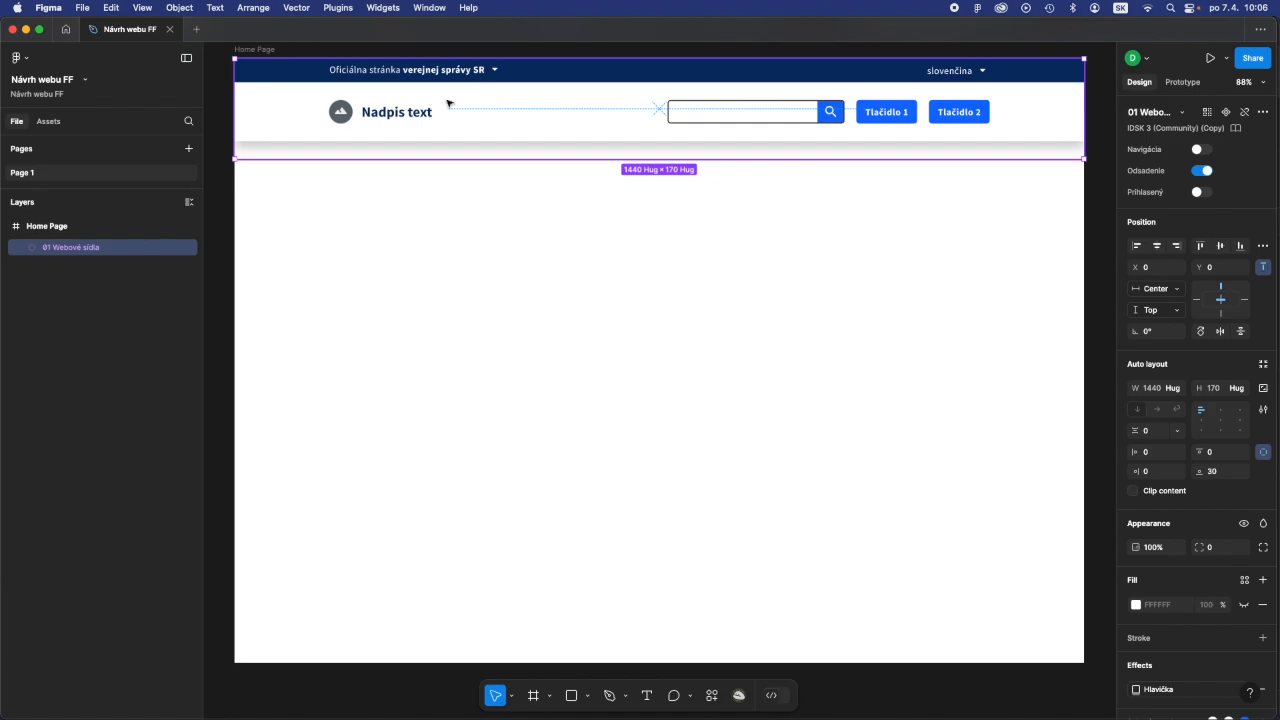
left_click(1200, 150)
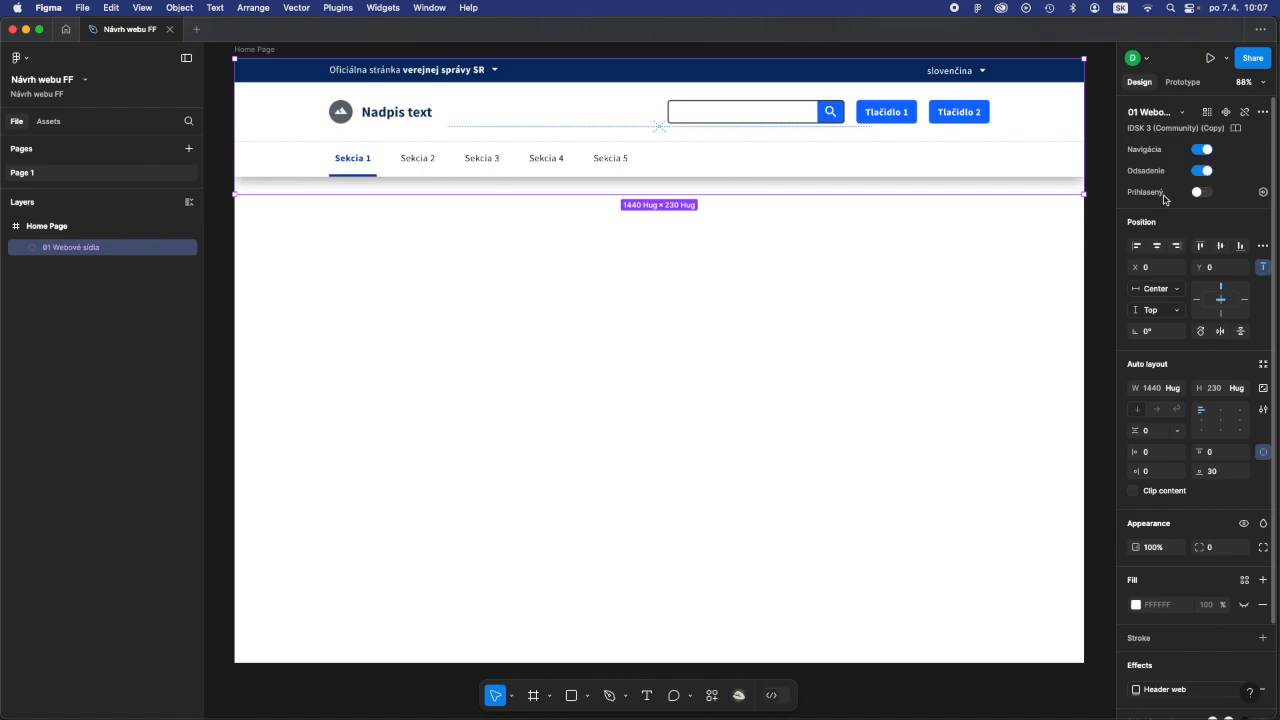
left_click(1205, 193)
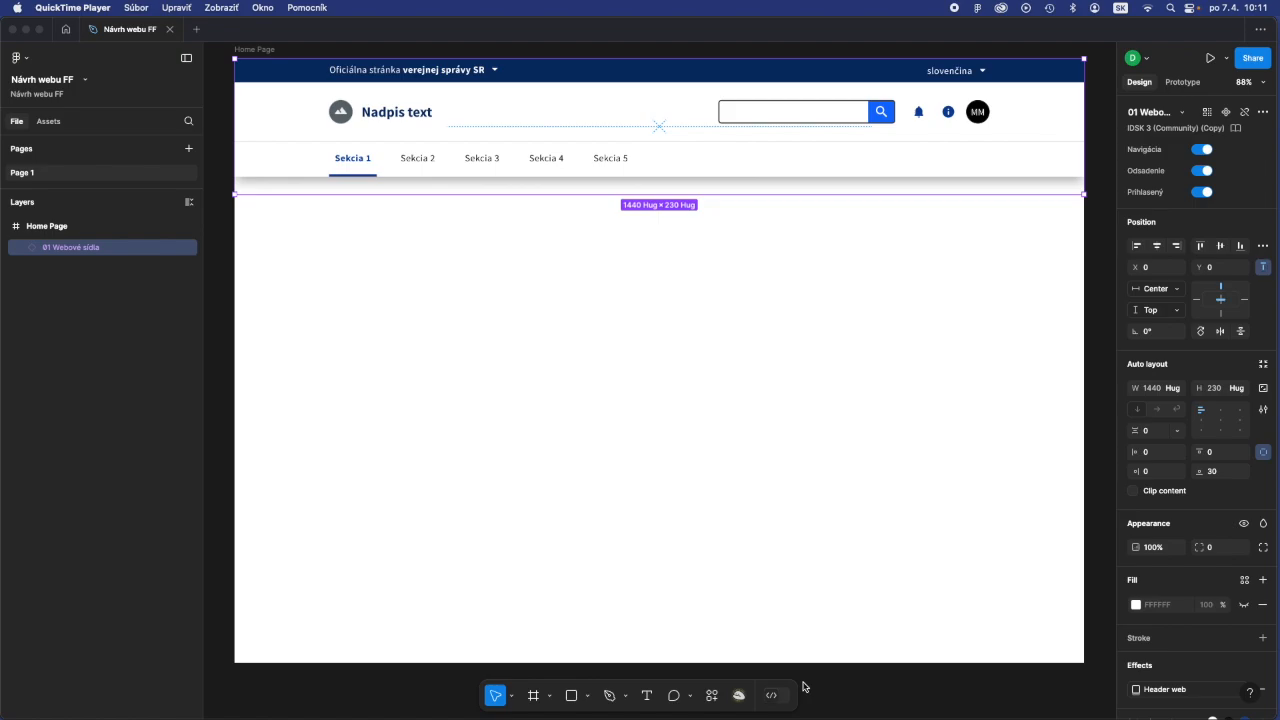
- Expand the header's Brand bar in the layers and hide and reshow Jazyk and Stemp to identify their elements
left_click(22, 250)
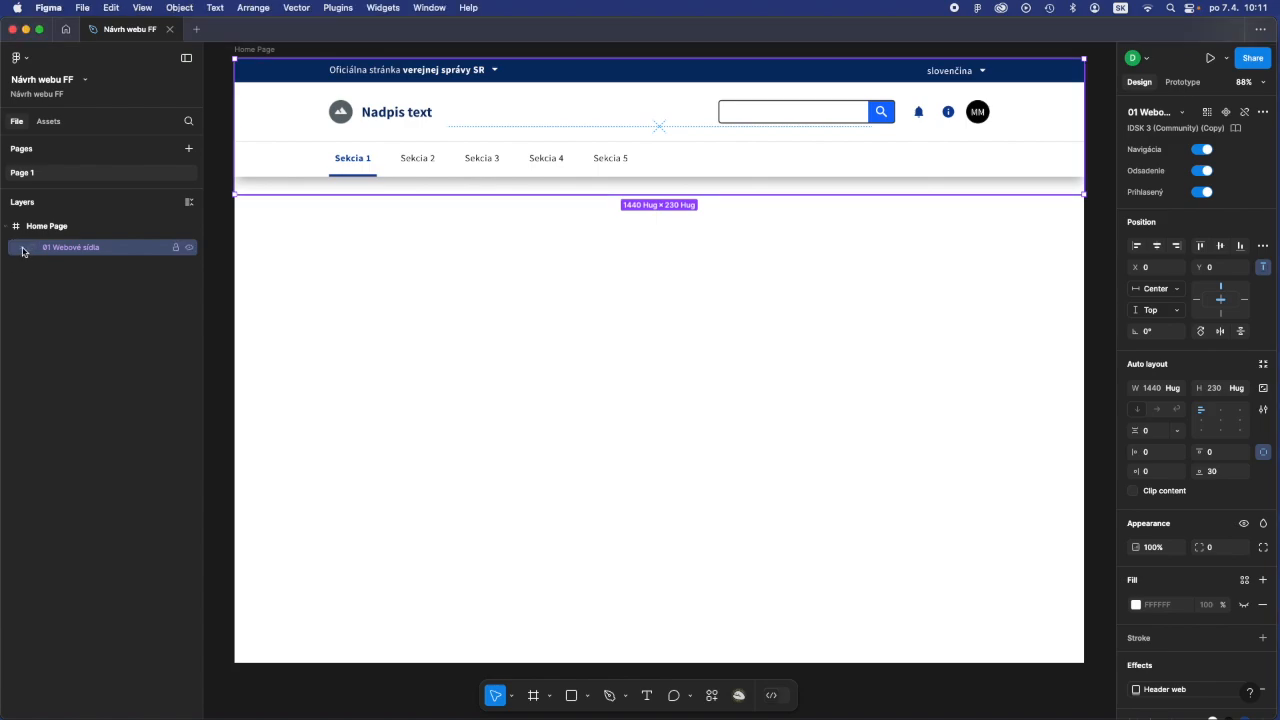
left_click(23, 248)
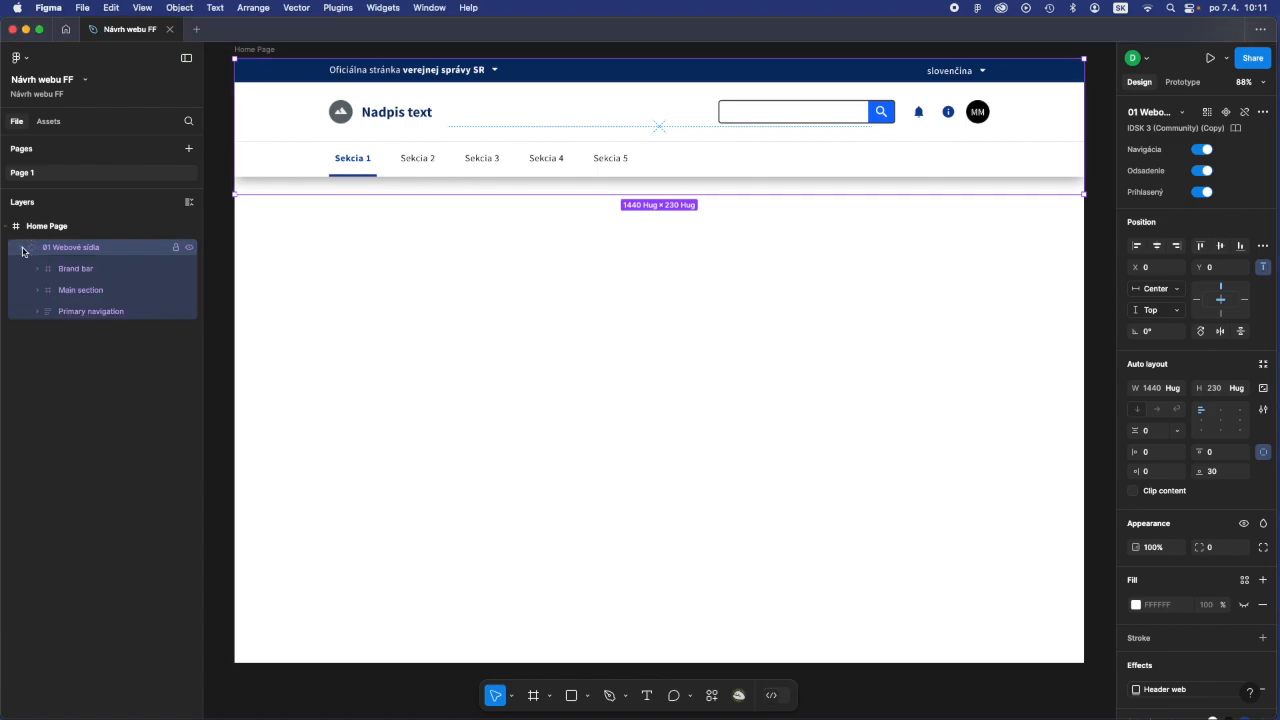
left_click(73, 276)
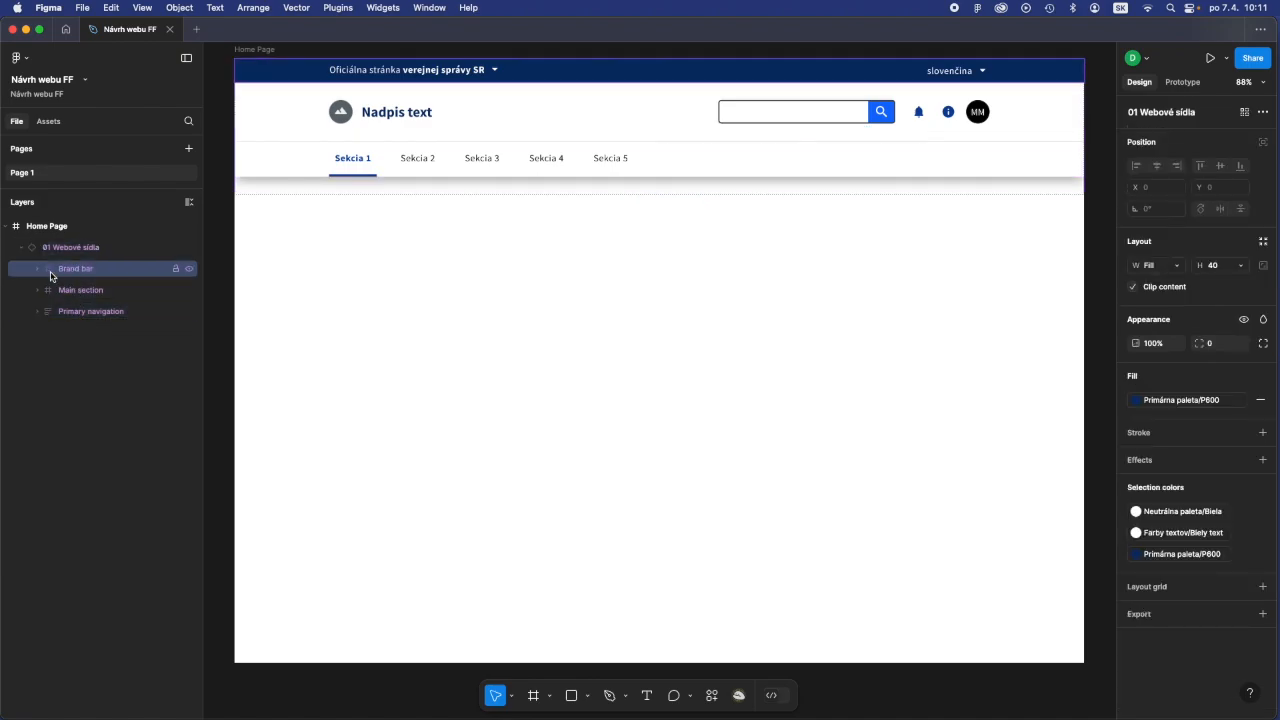
left_click(37, 270)
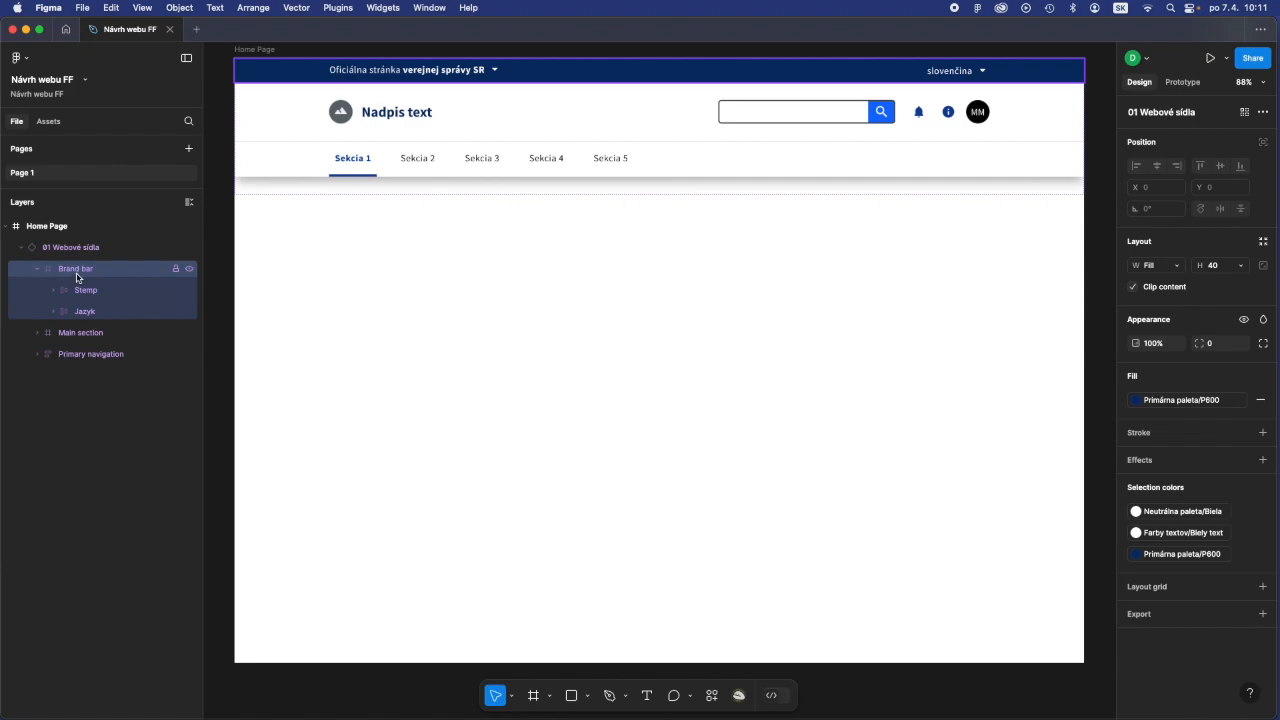
left_click(190, 312)
left_click(190, 313)
left_click(190, 313)
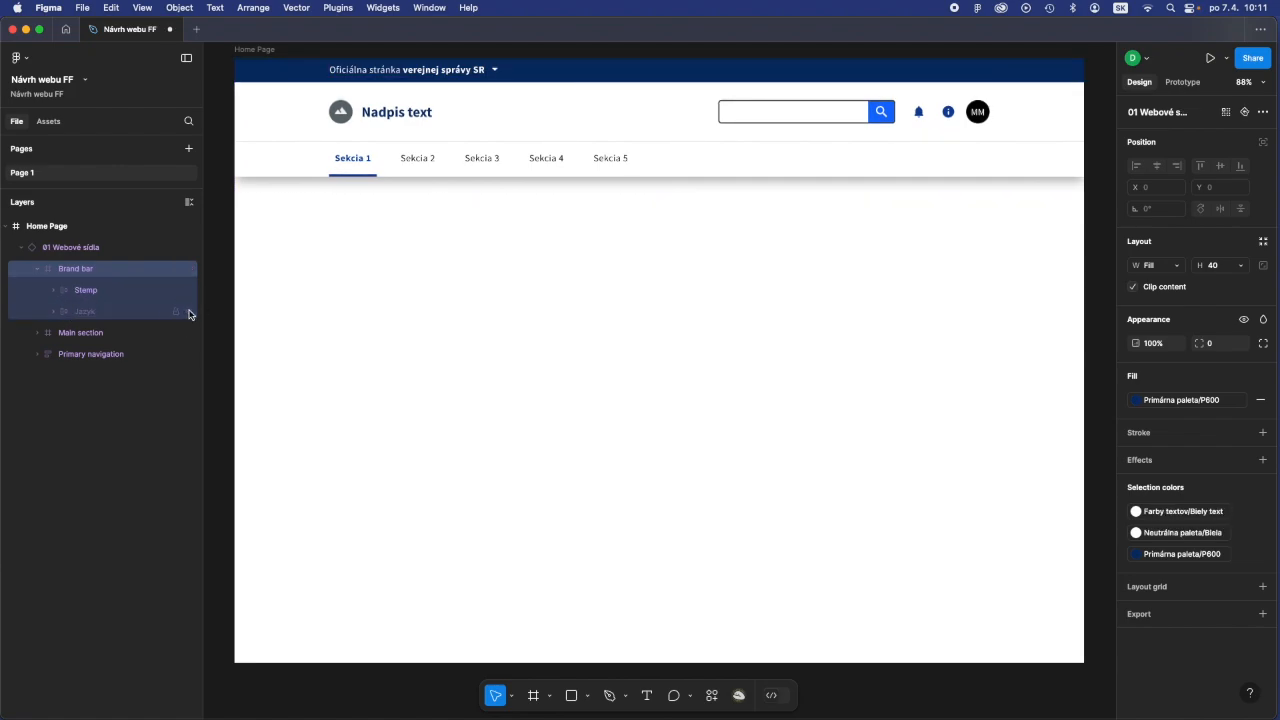
left_click(190, 313)
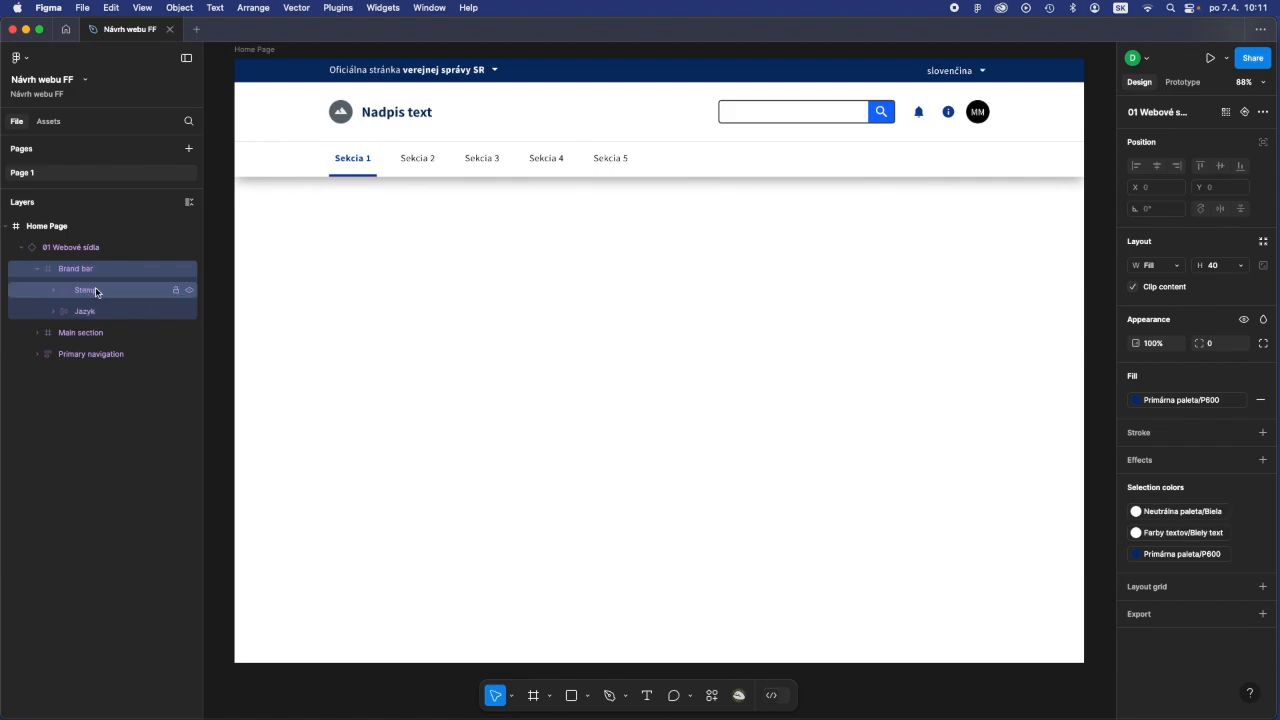
left_click(187, 291)
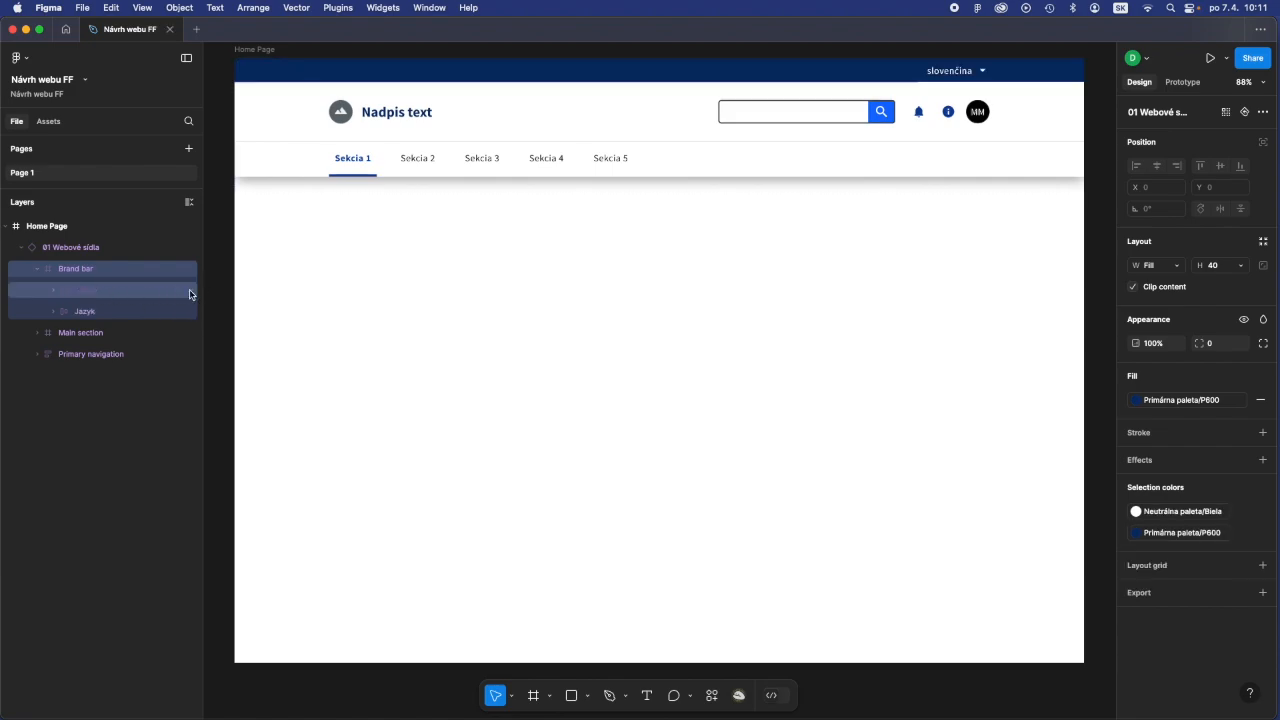
left_click(187, 291)
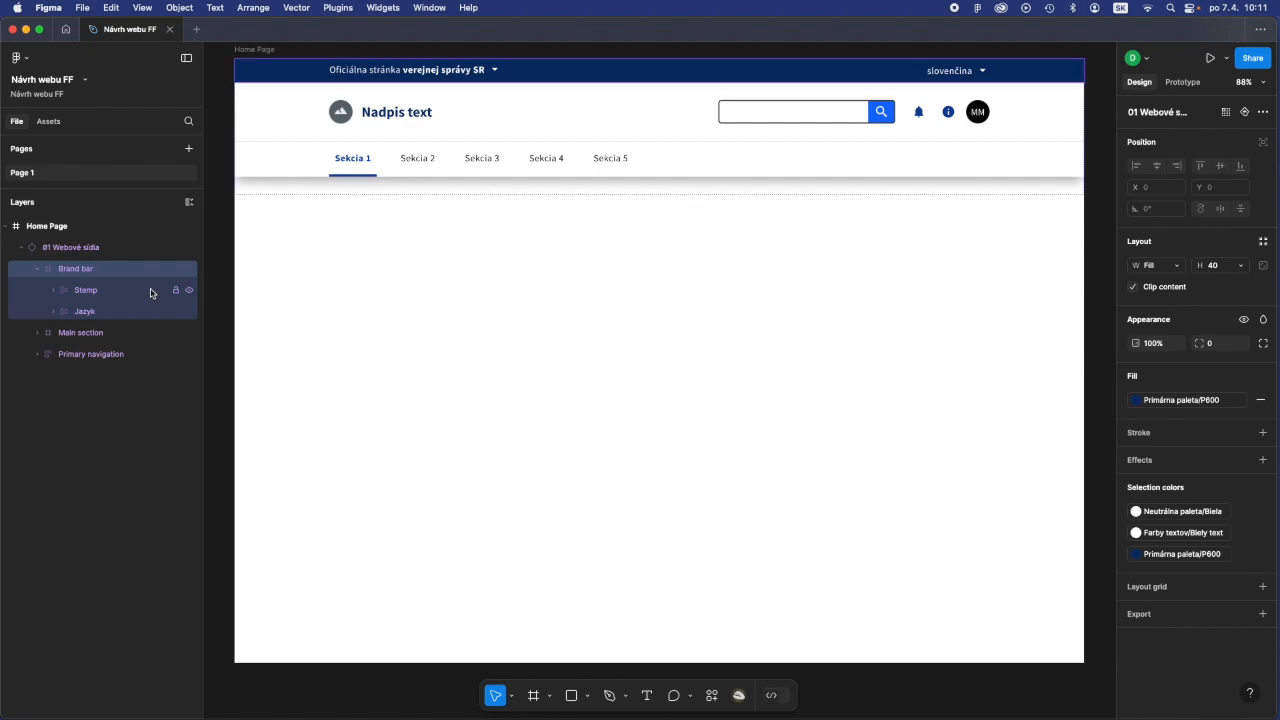
- Replace the bold part of the brand bar text with "Filozofickej Fakulty UKF v Nitre"
left_click(647, 698)
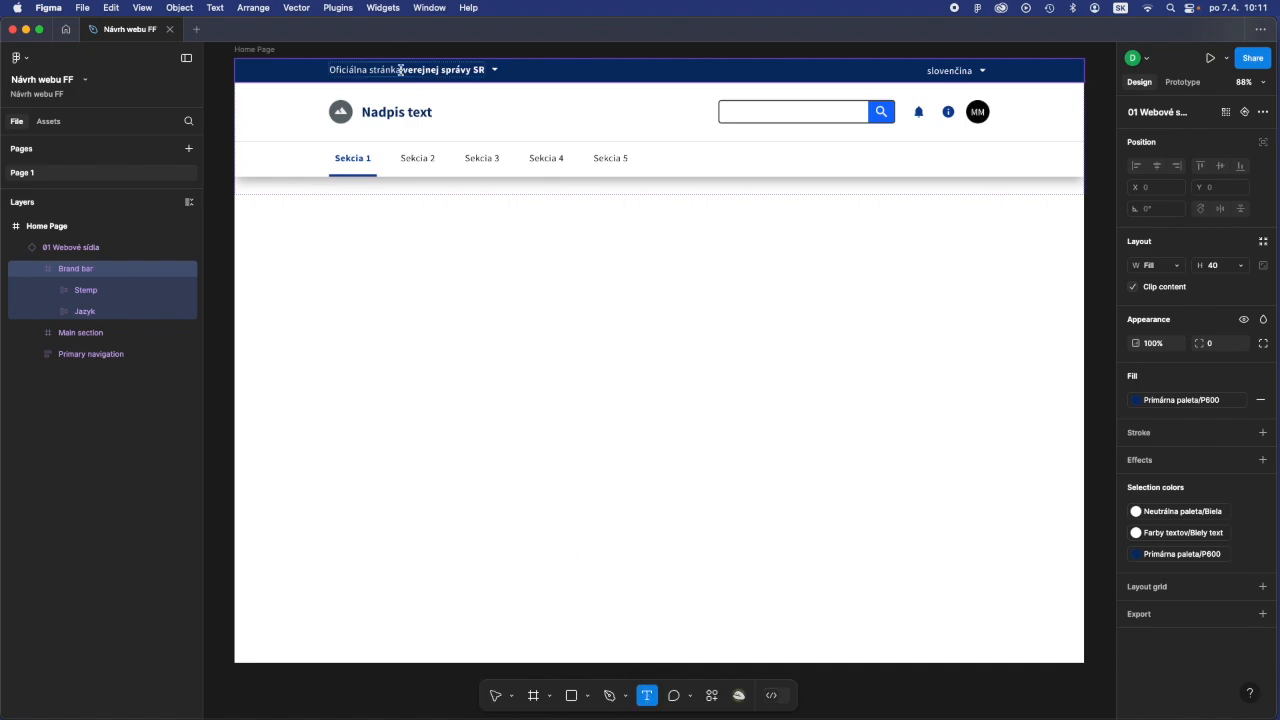
left_click_drag(401, 70, 487, 70)
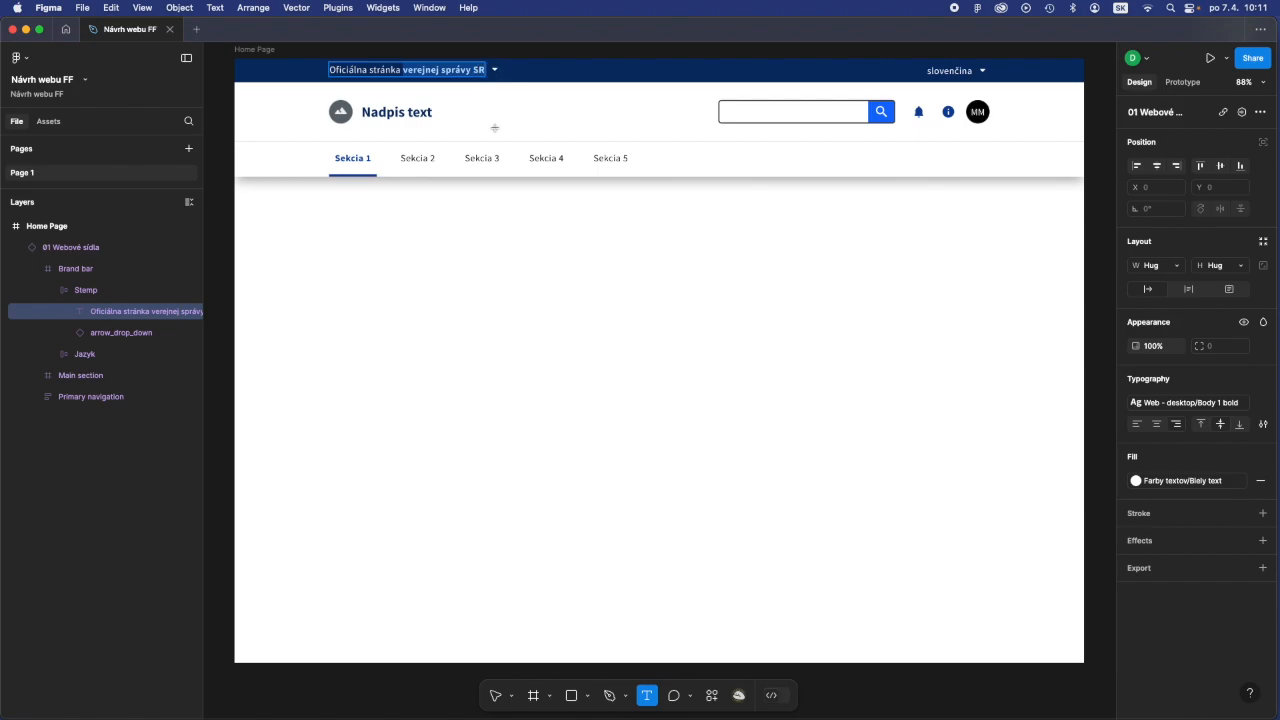
type("F")
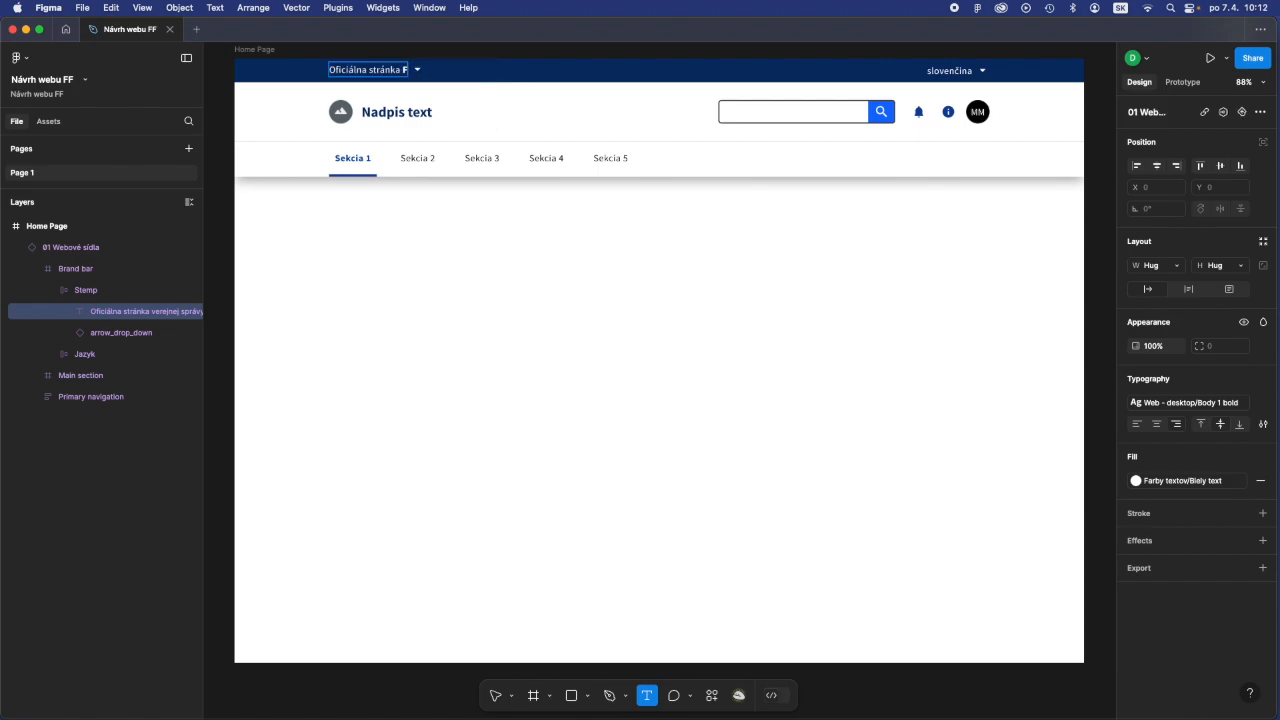
type("ilozofickej Fakul")
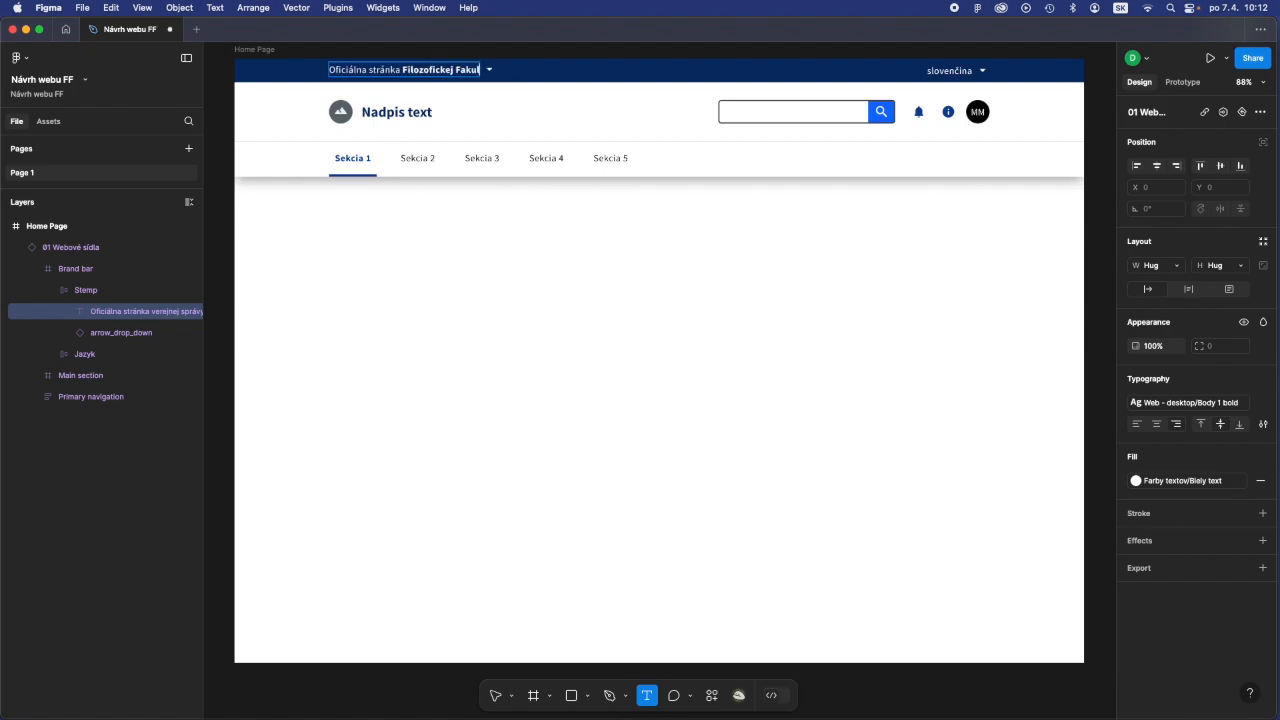
type("ty UKF v Nitre")
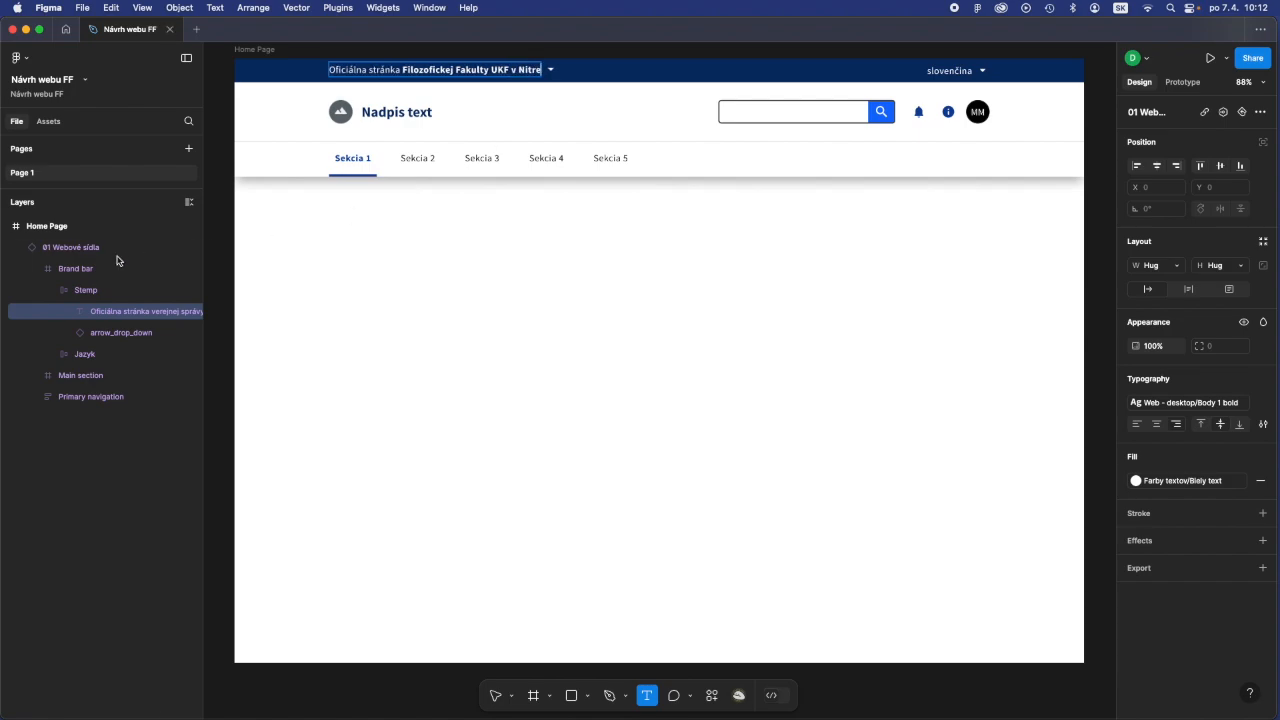
left_click(497, 695)
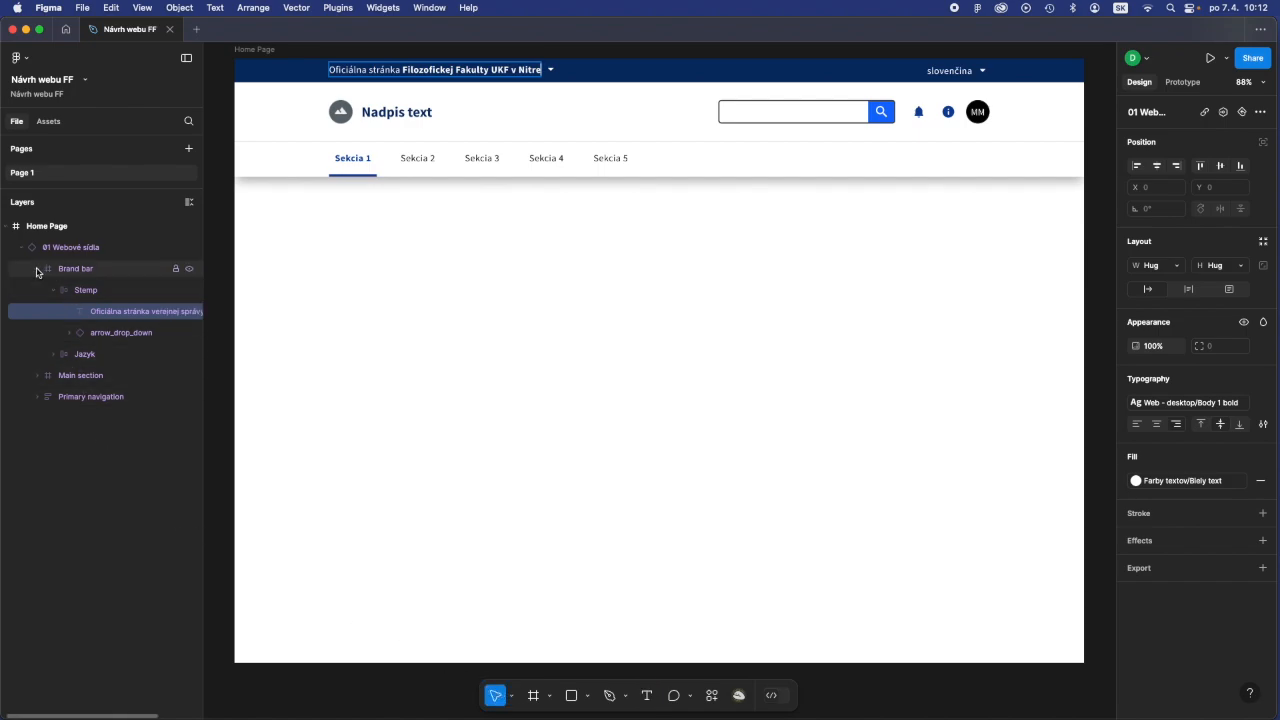
- Replace the header's Logo placeholder 1 image fill in the Main section with the file Logo_UKF_Header.jpg
left_click(37, 269)
left_click(68, 291)
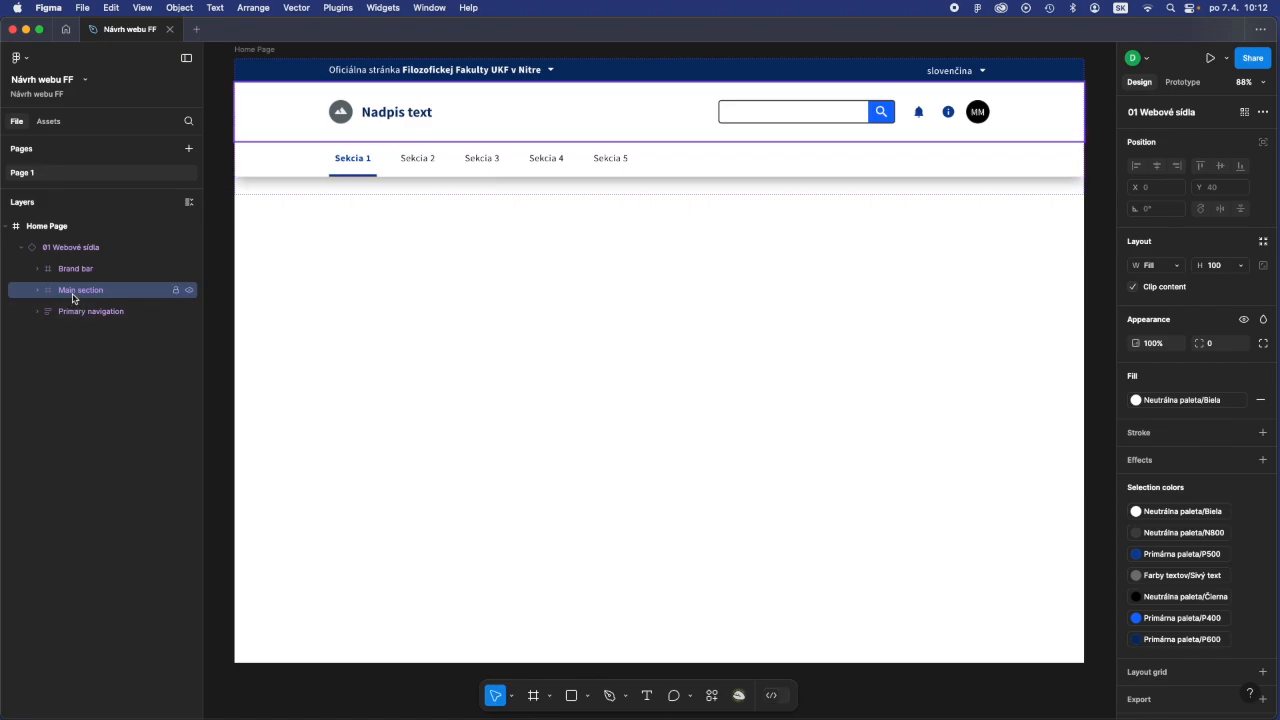
left_click(37, 290)
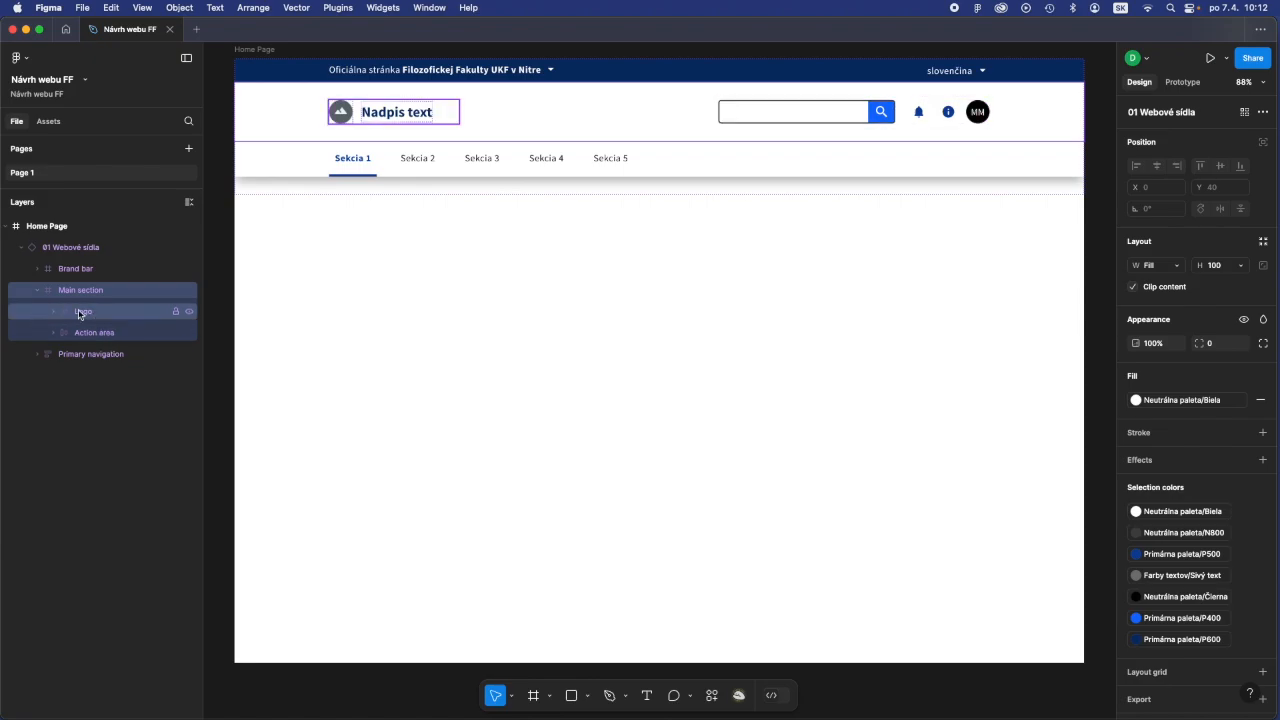
left_click(79, 314)
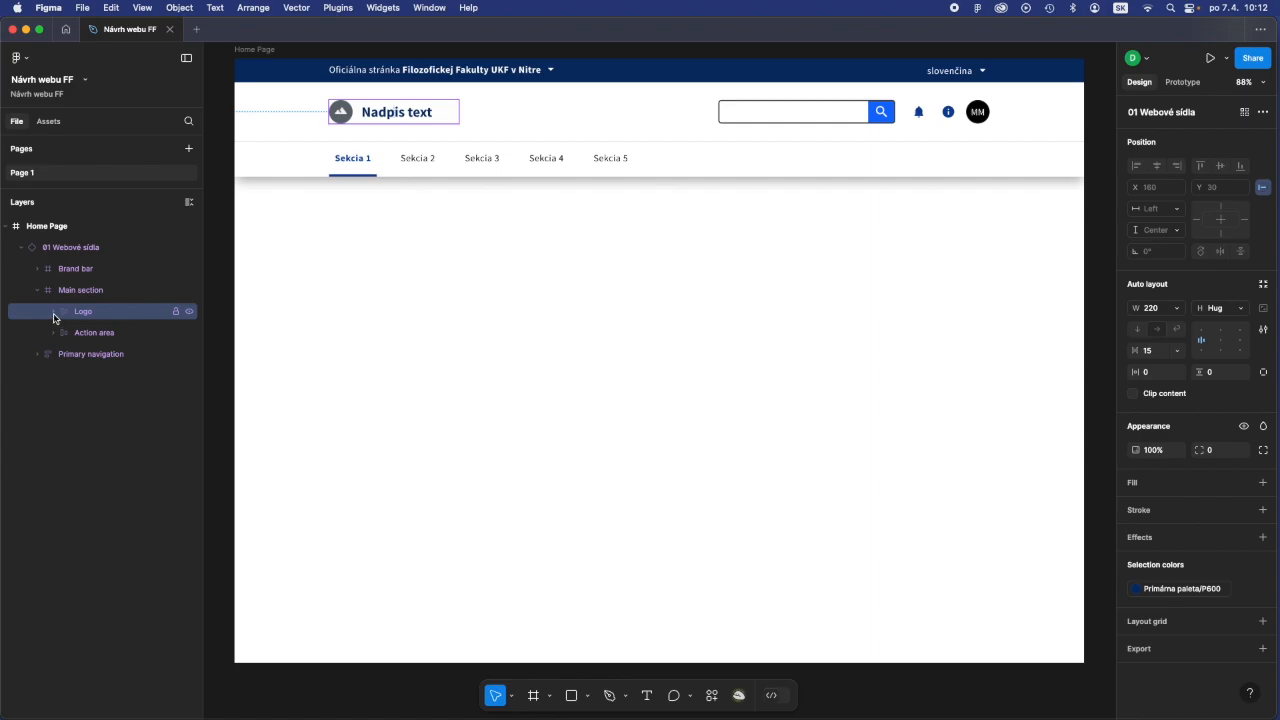
left_click(53, 313)
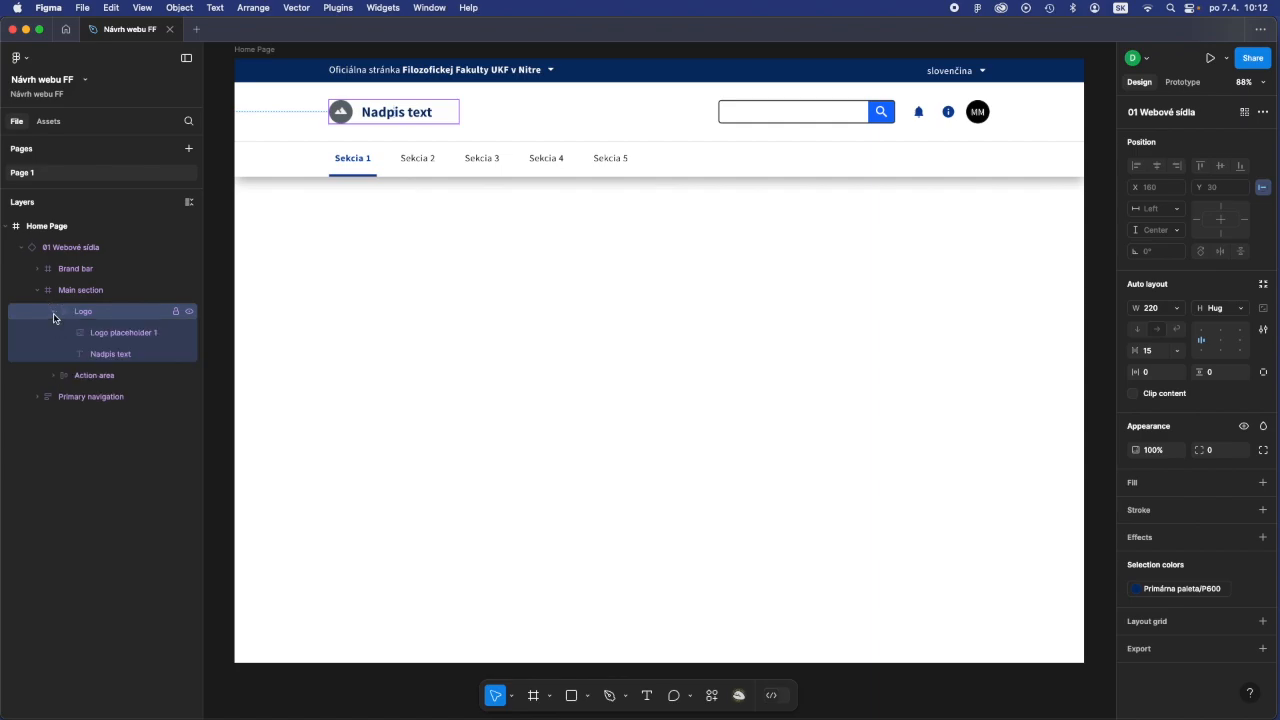
left_click(126, 333)
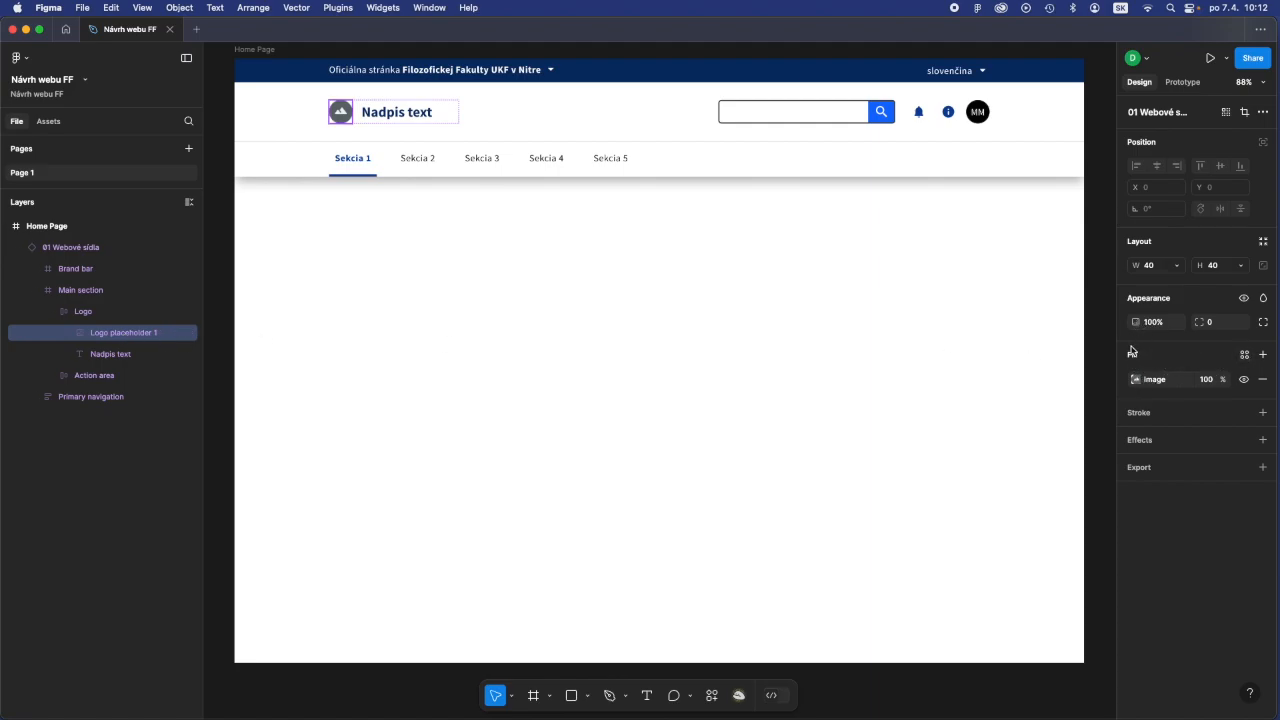
left_click(1135, 380)
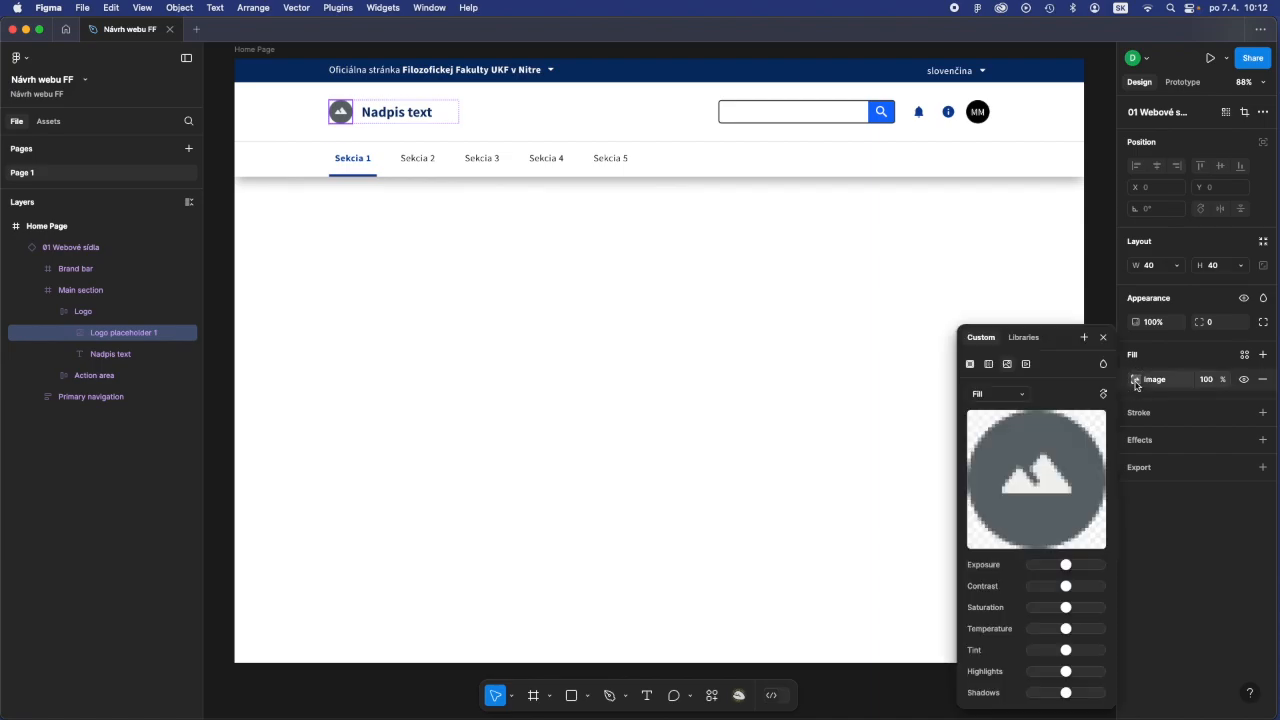
mouse_move(1048, 490)
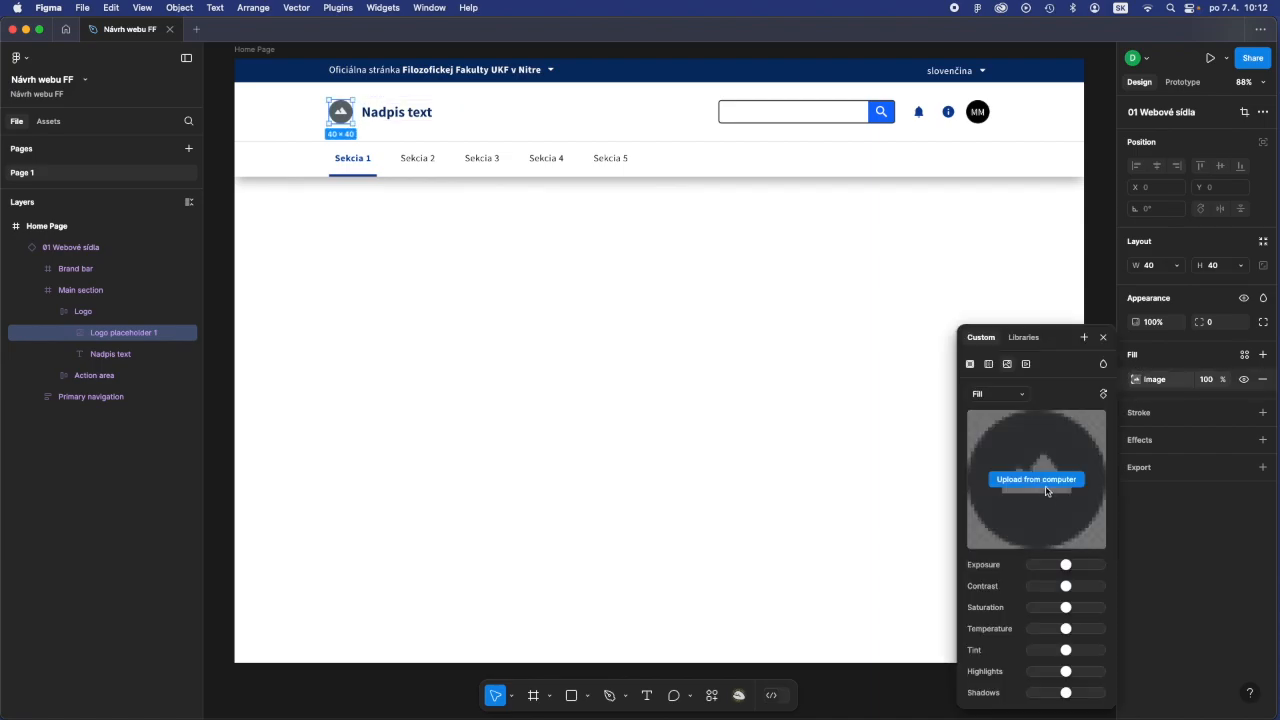
left_click(1041, 482)
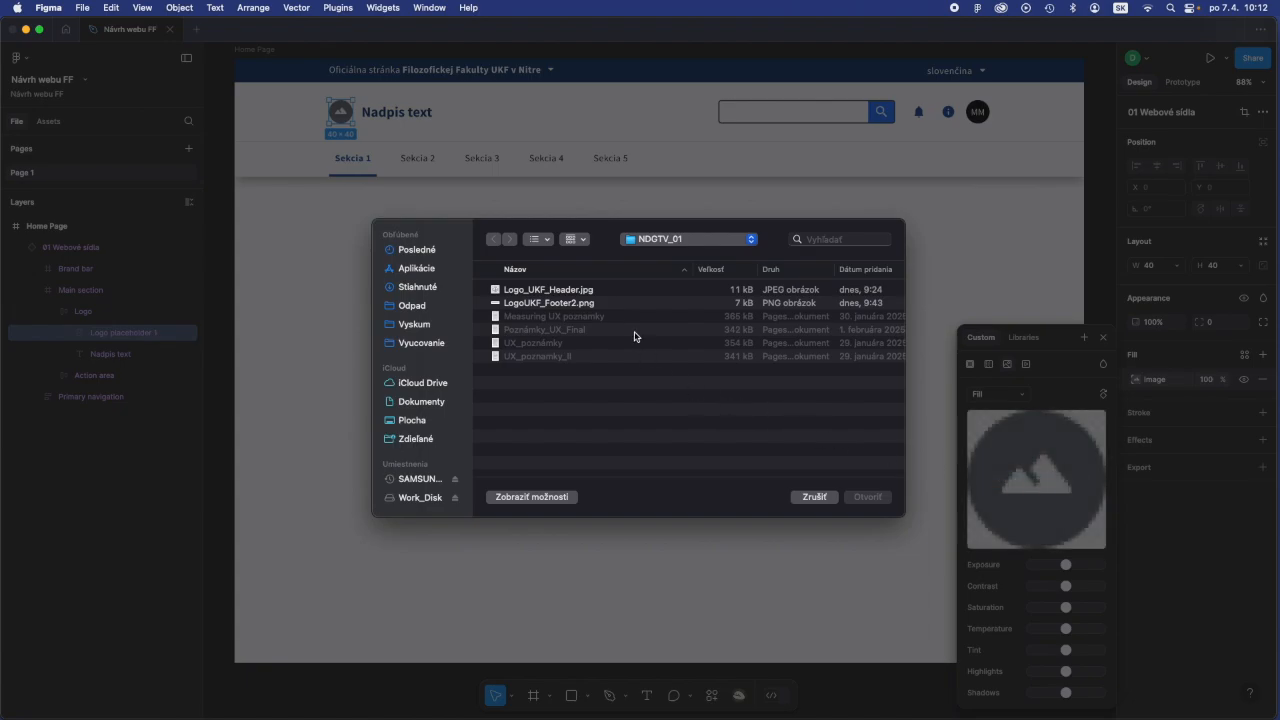
left_click(567, 292)
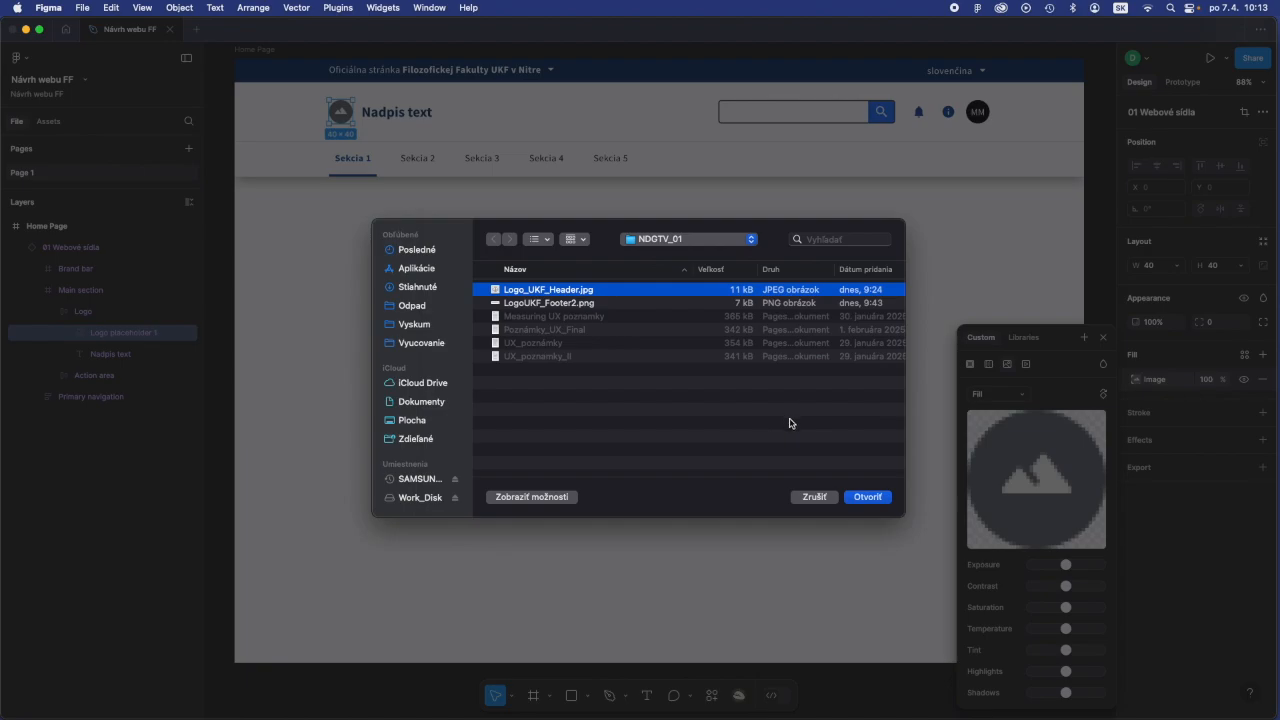
left_click(882, 501)
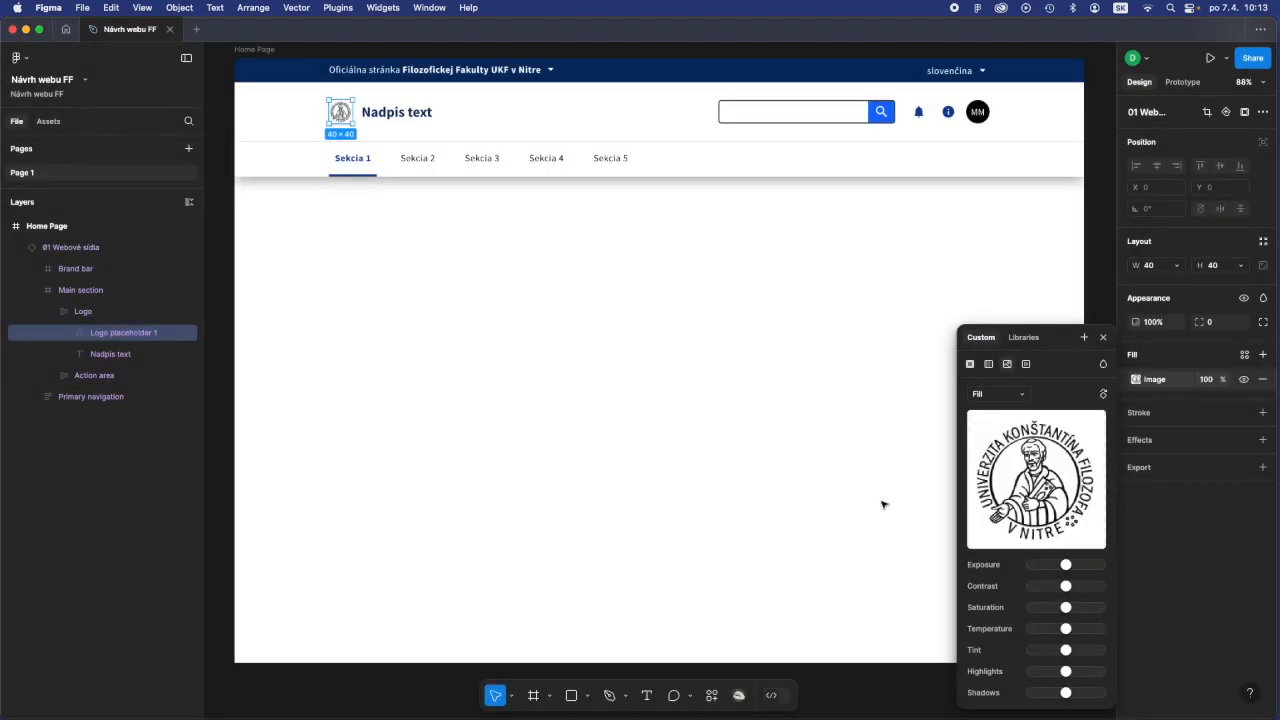
left_click(1104, 338)
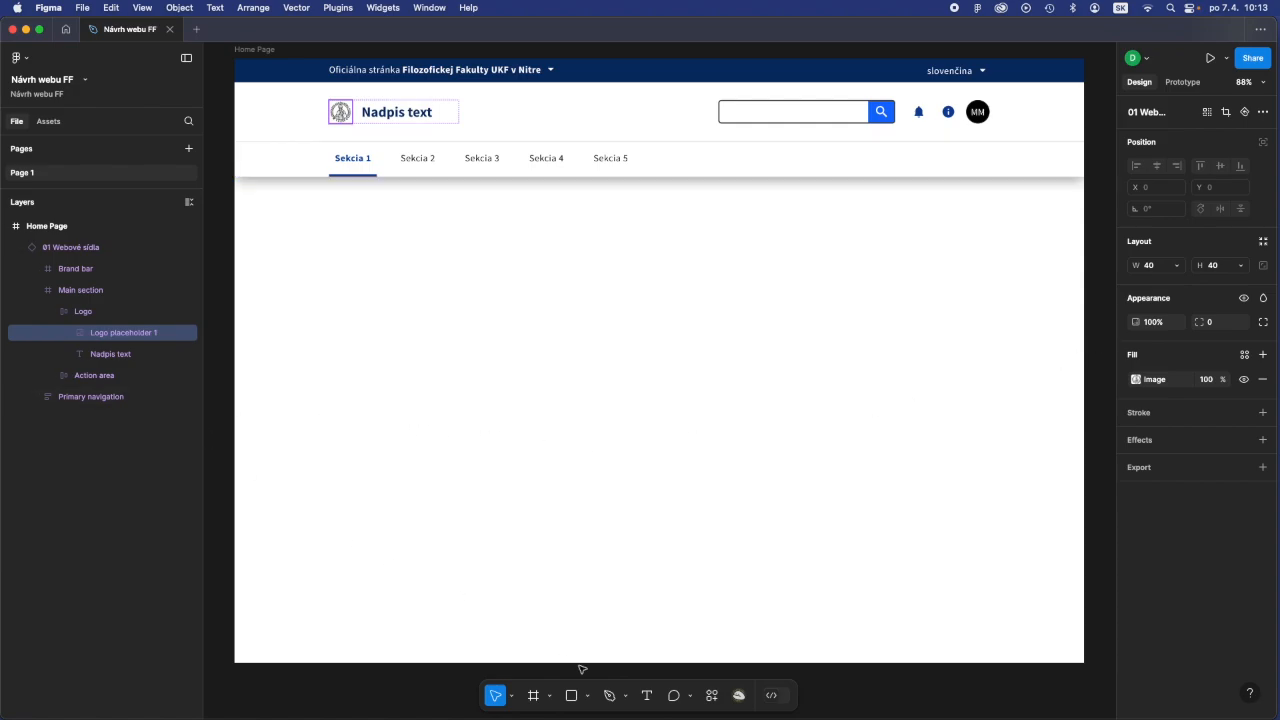
- Replace the header title text beside the logo with "Filozofická fakulta"
left_click(647, 697)
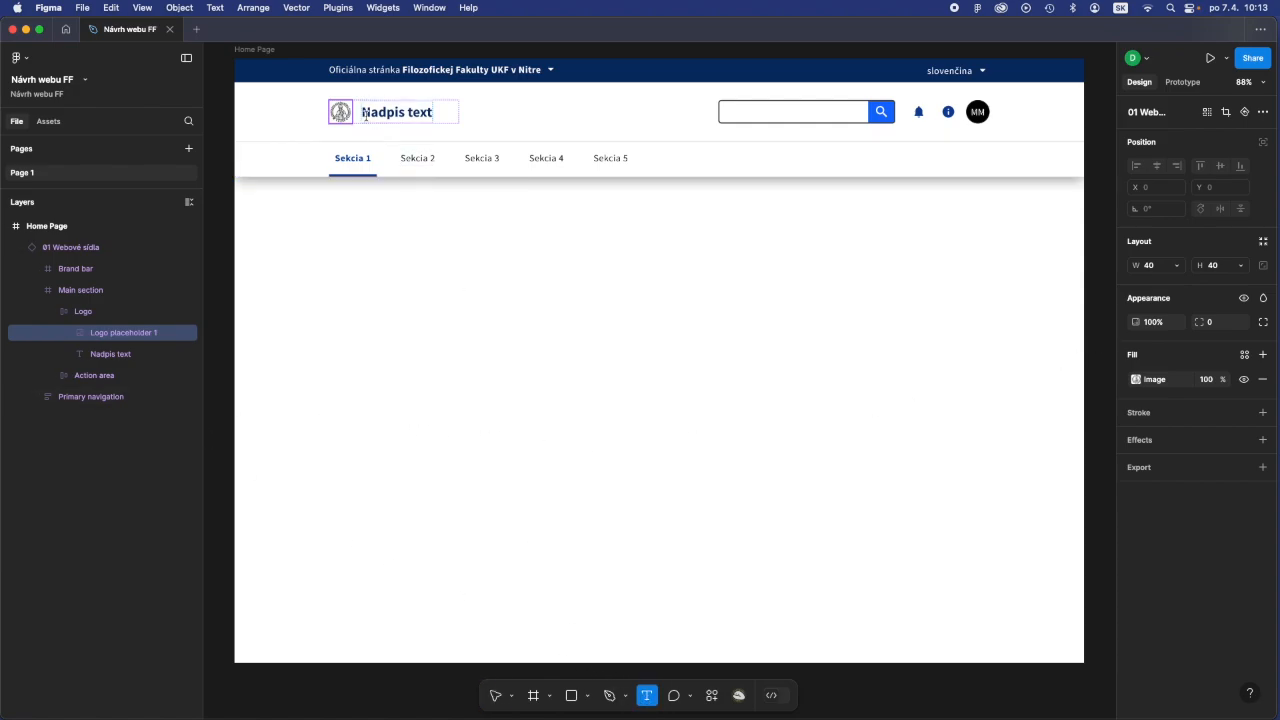
left_click_drag(362, 112, 434, 114)
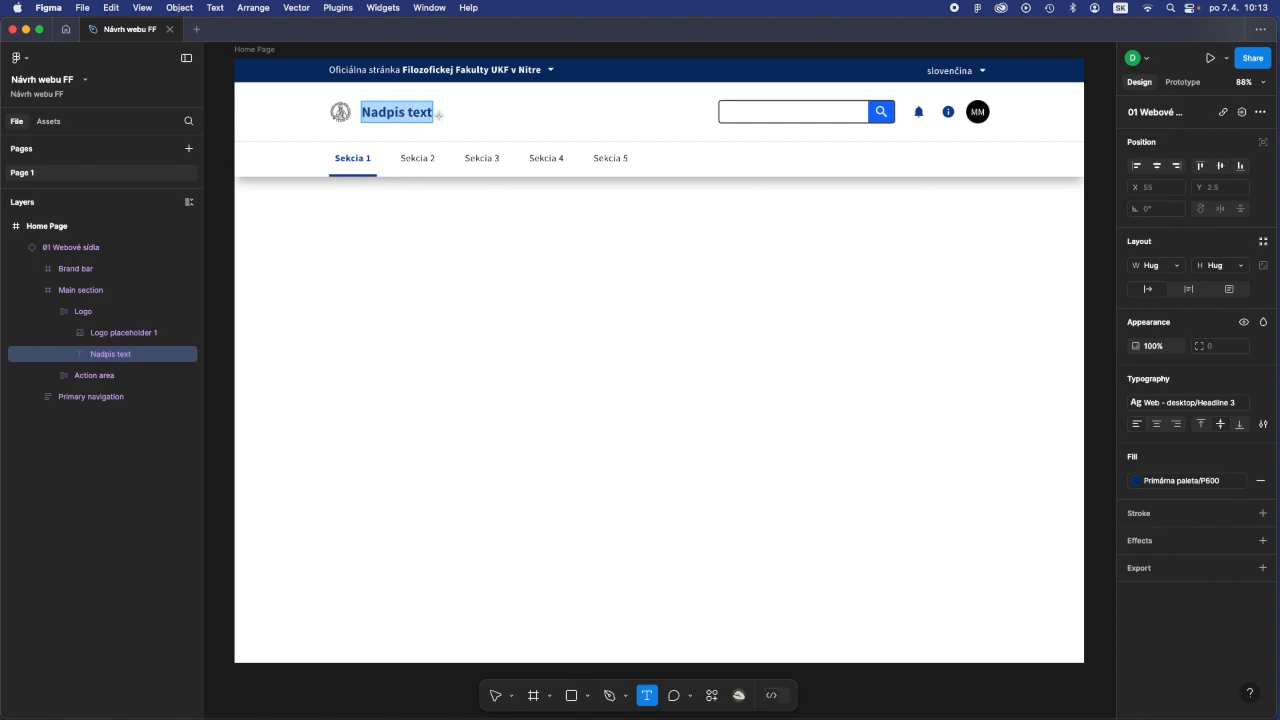
type("Fi")
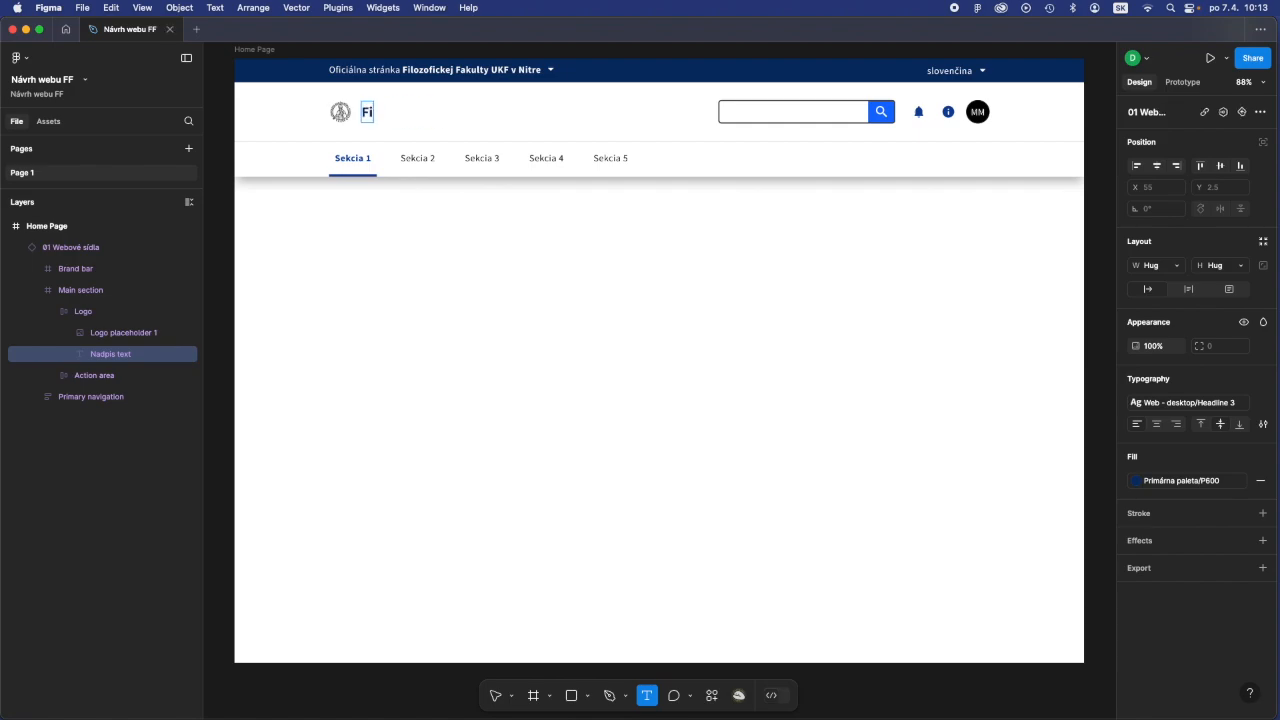
type("lozofická fak")
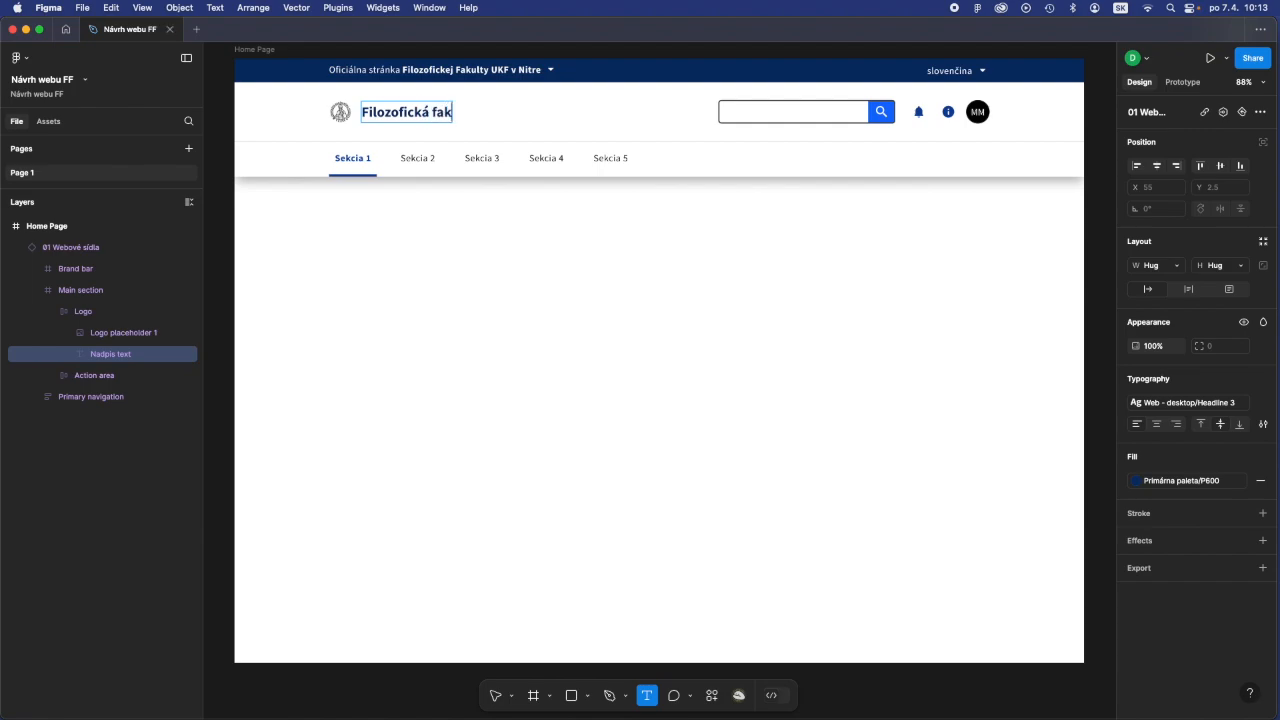
type("ulta")
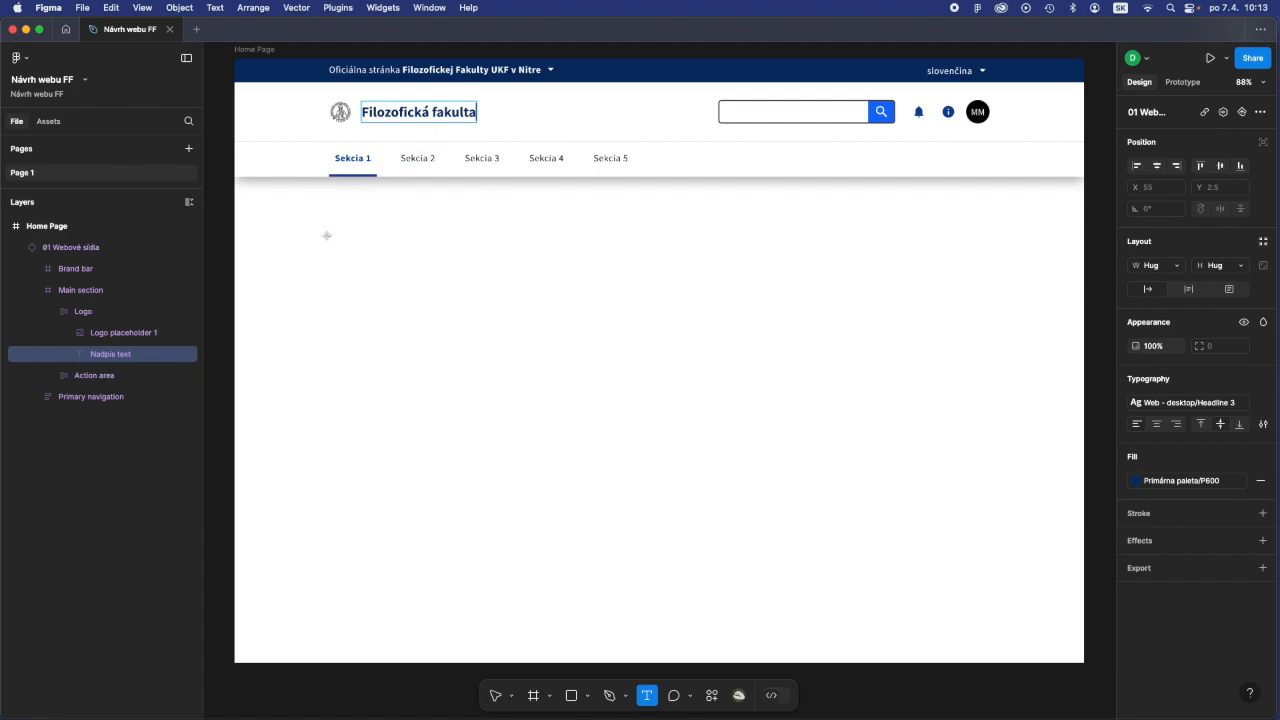
- Expand the Main section's Action area and hide and reshow Vyhľadávač to identify its element
left_click(52, 312)
left_click(88, 332)
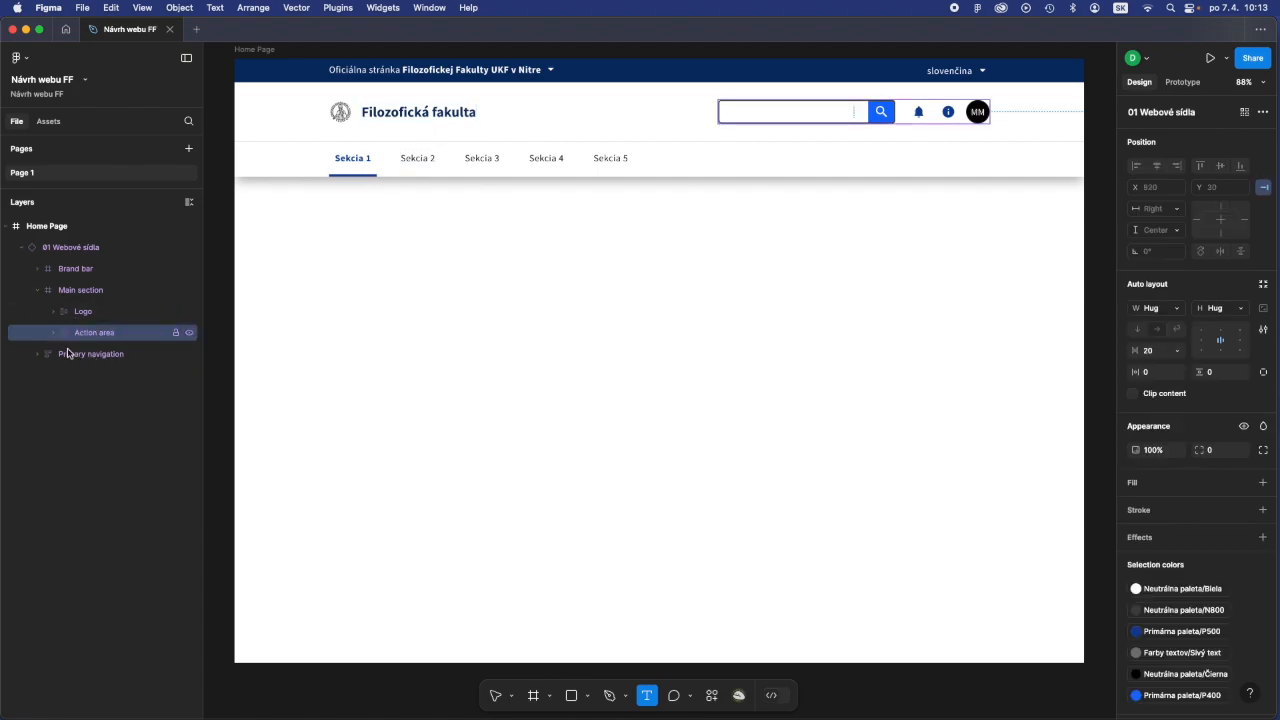
left_click(51, 334)
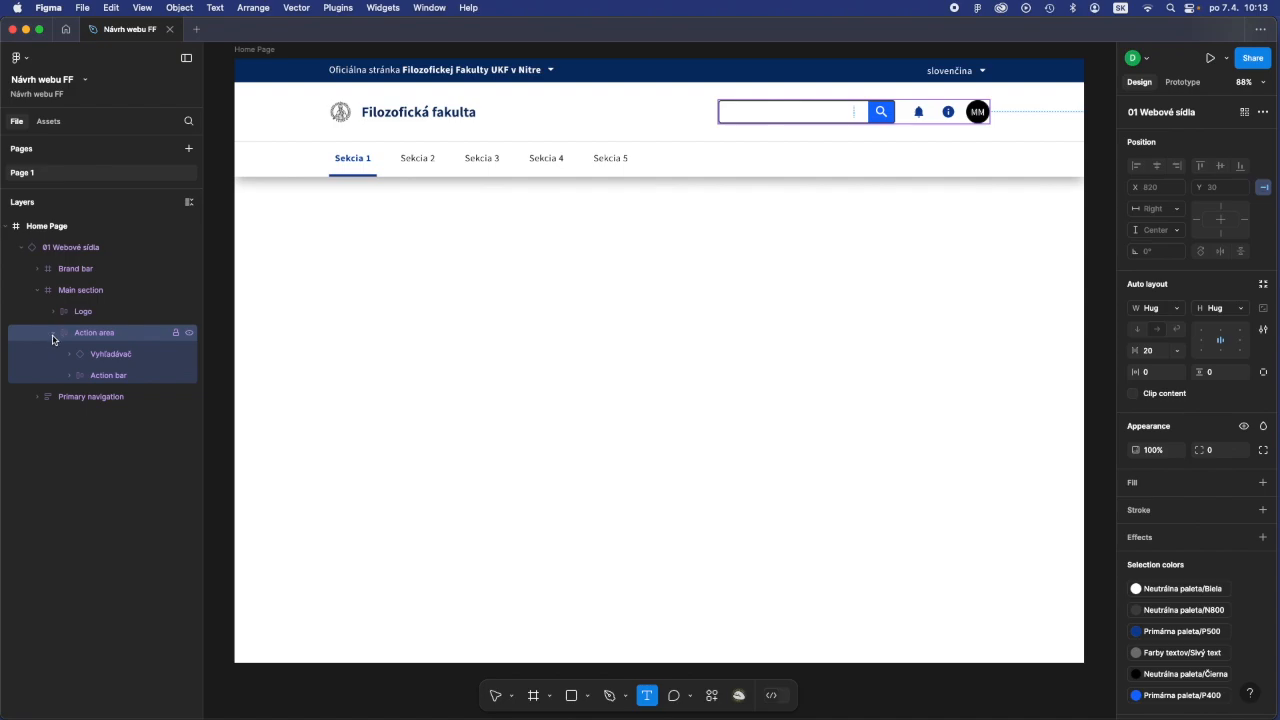
left_click(188, 355)
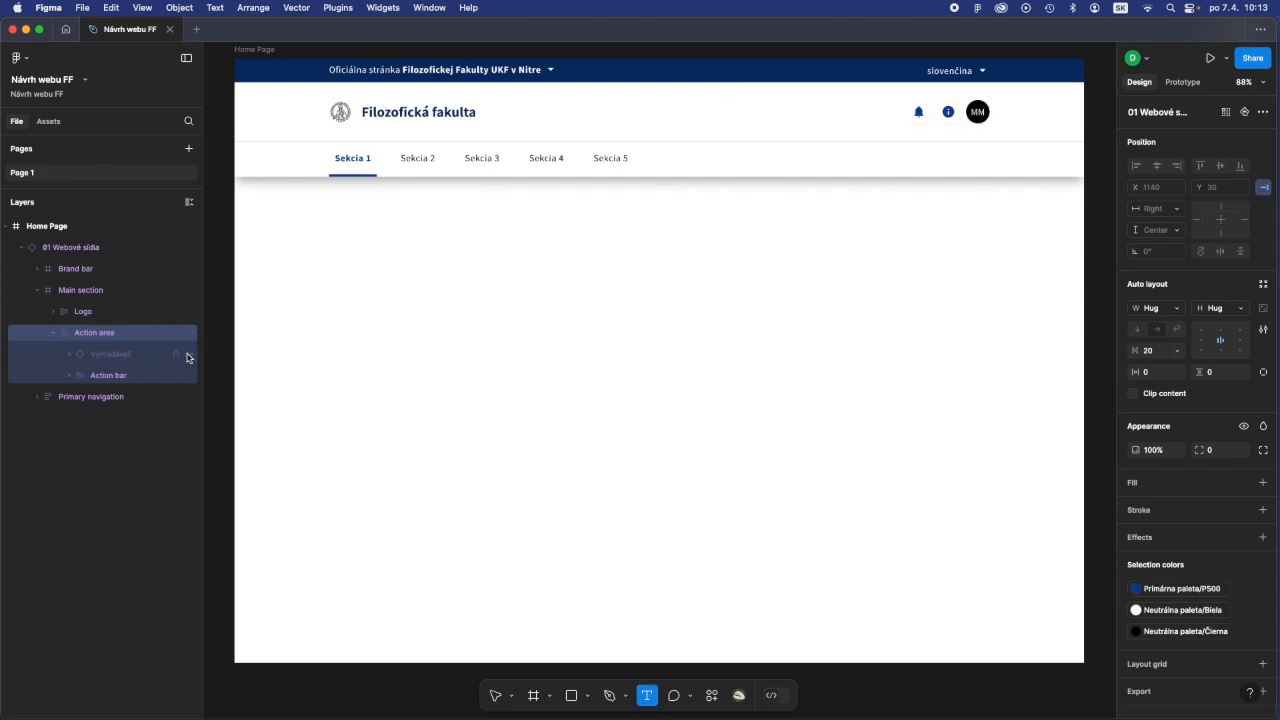
left_click(188, 355)
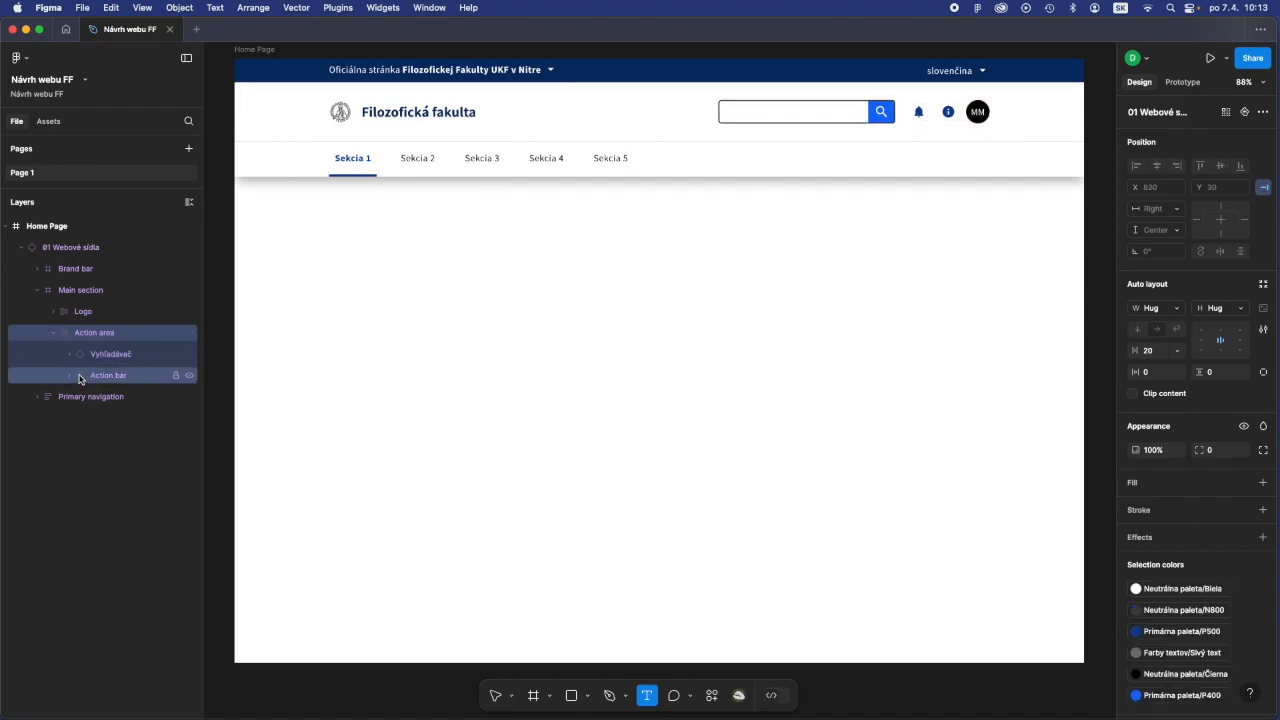
- Inspect the Action bar's nested icons and Avatars, hiding and reshowing Informačná ikona, and collapse the Main section layers
left_click(111, 377)
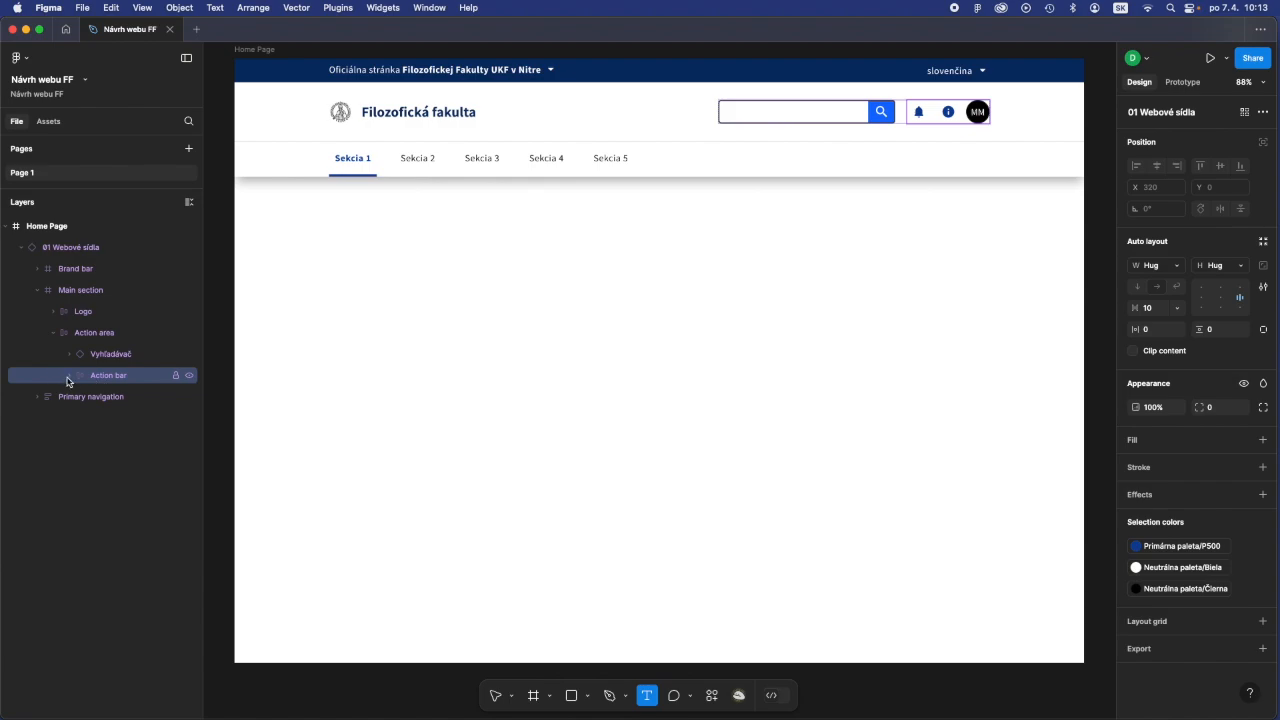
left_click(69, 376)
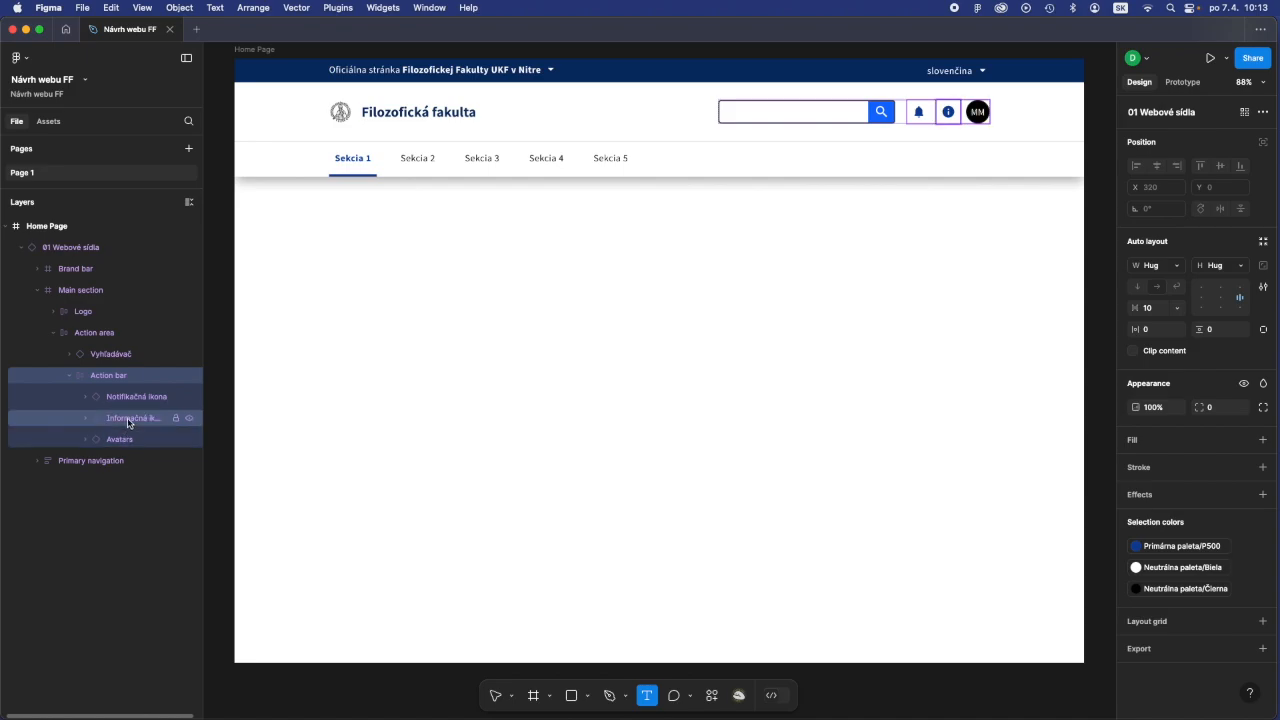
left_click(85, 419)
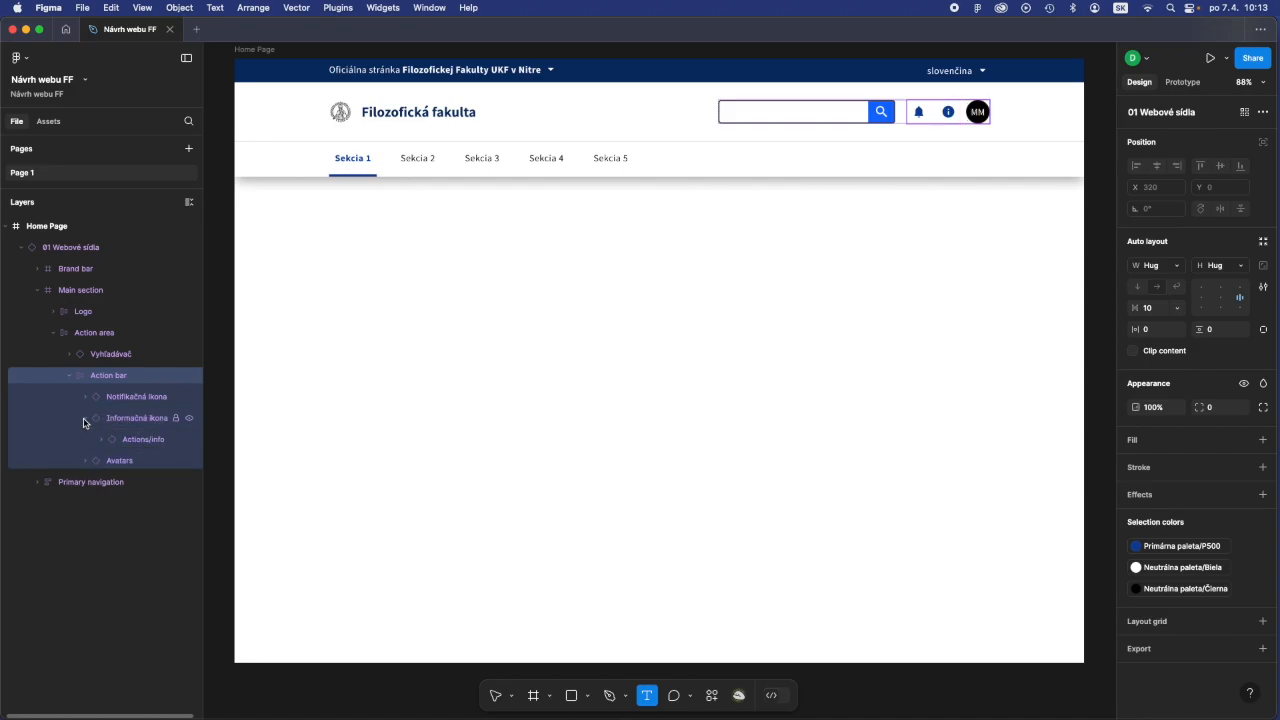
left_click(85, 420)
left_click(188, 419)
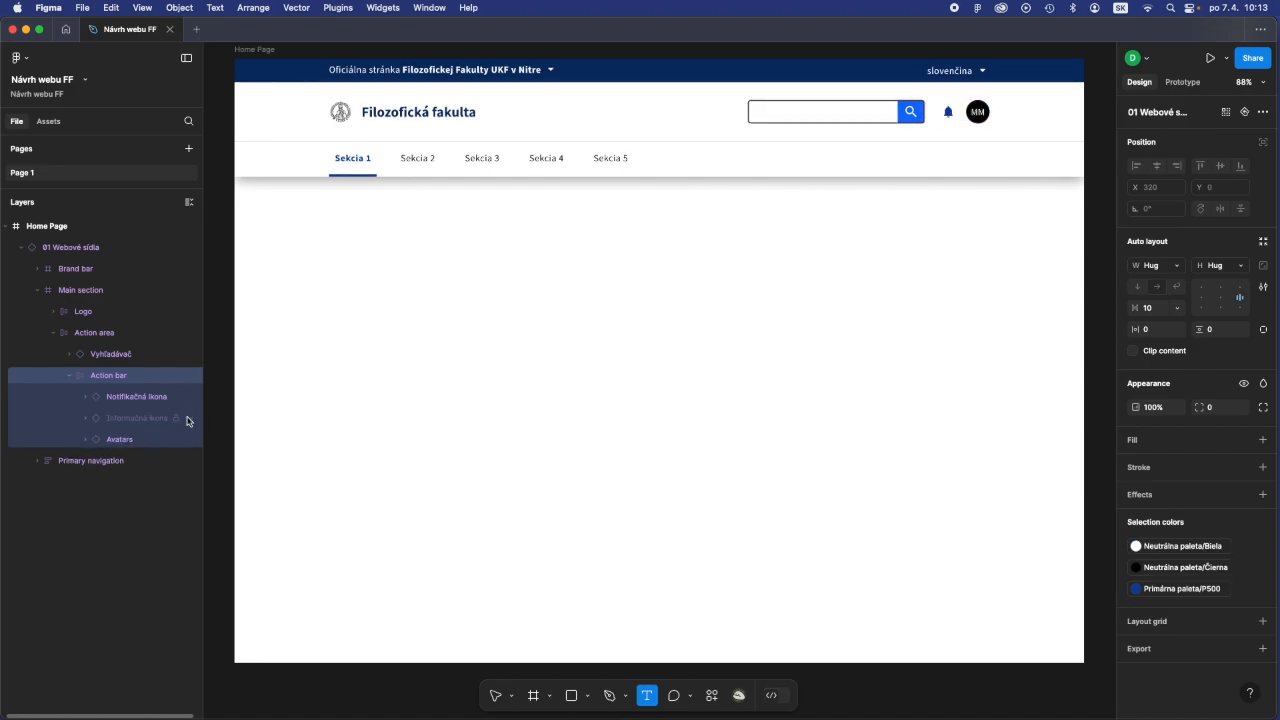
left_click(188, 419)
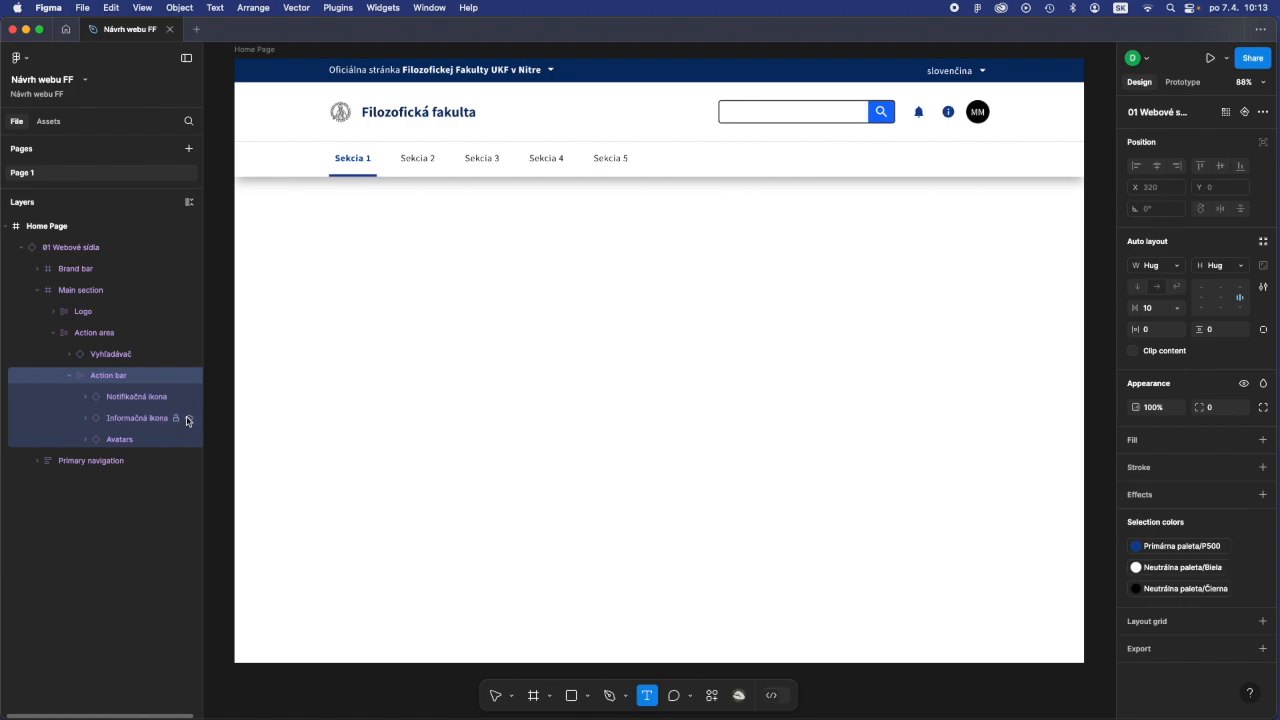
left_click(85, 444)
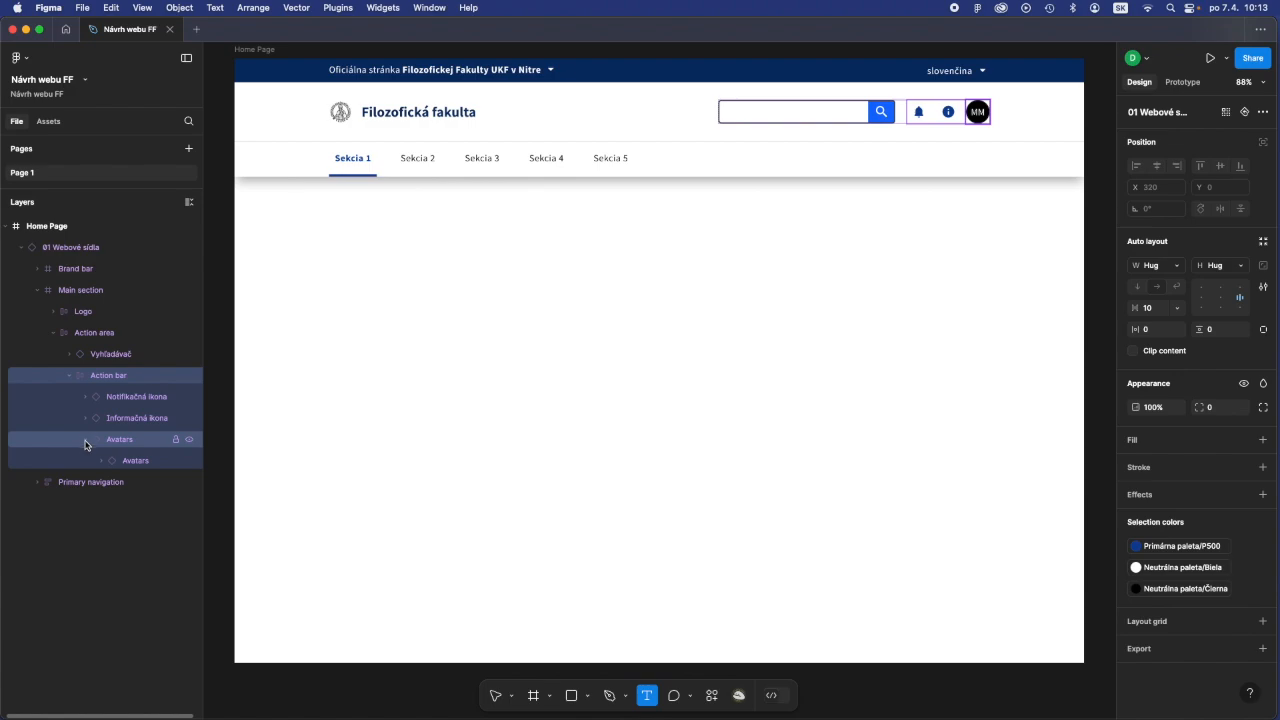
left_click(85, 444)
left_click(69, 376)
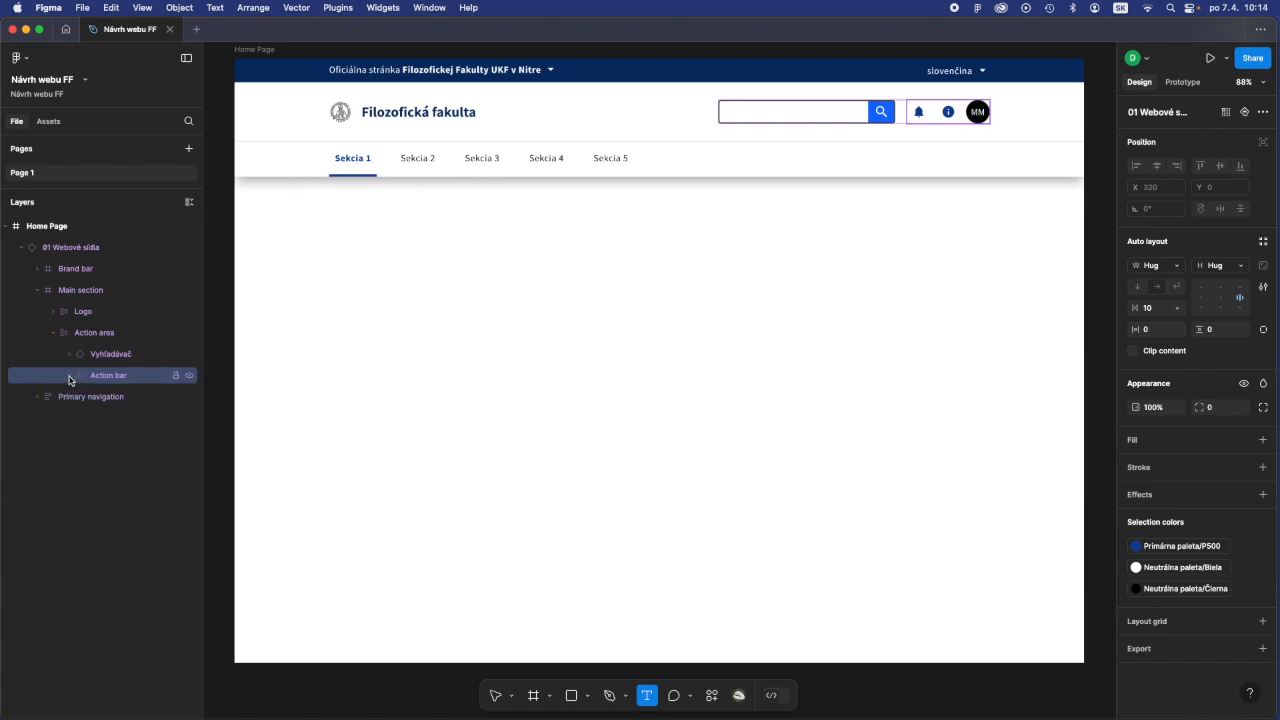
left_click(53, 332)
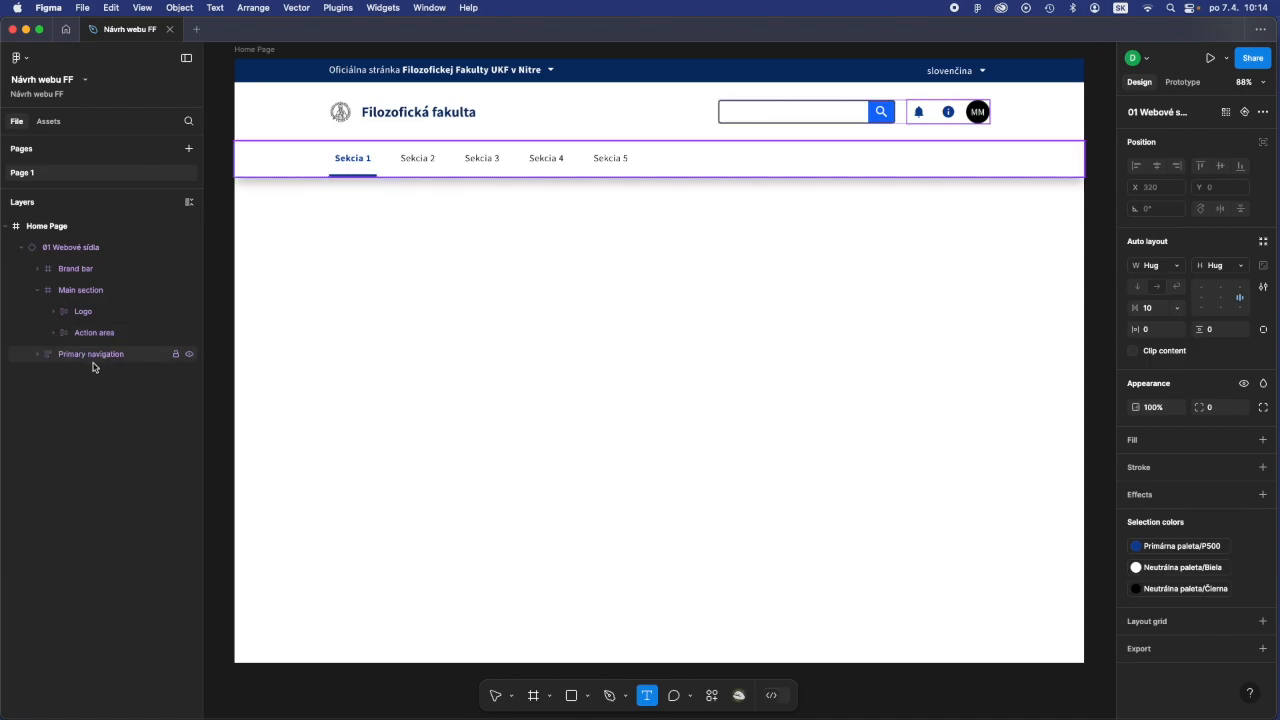
left_click(37, 292)
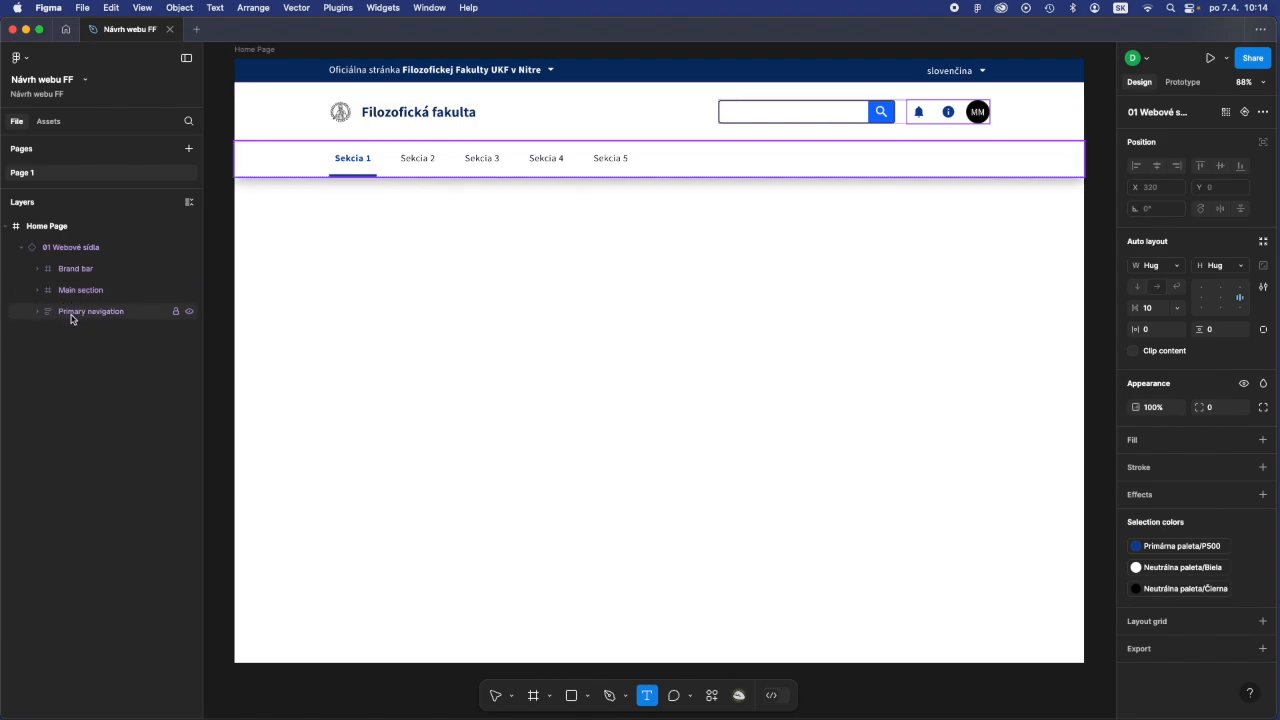
- Expand Primary navigation down to its 03 Webové sekcie items and hide and reshow the fifth one
left_click(37, 314)
left_click(52, 335)
left_click(69, 355)
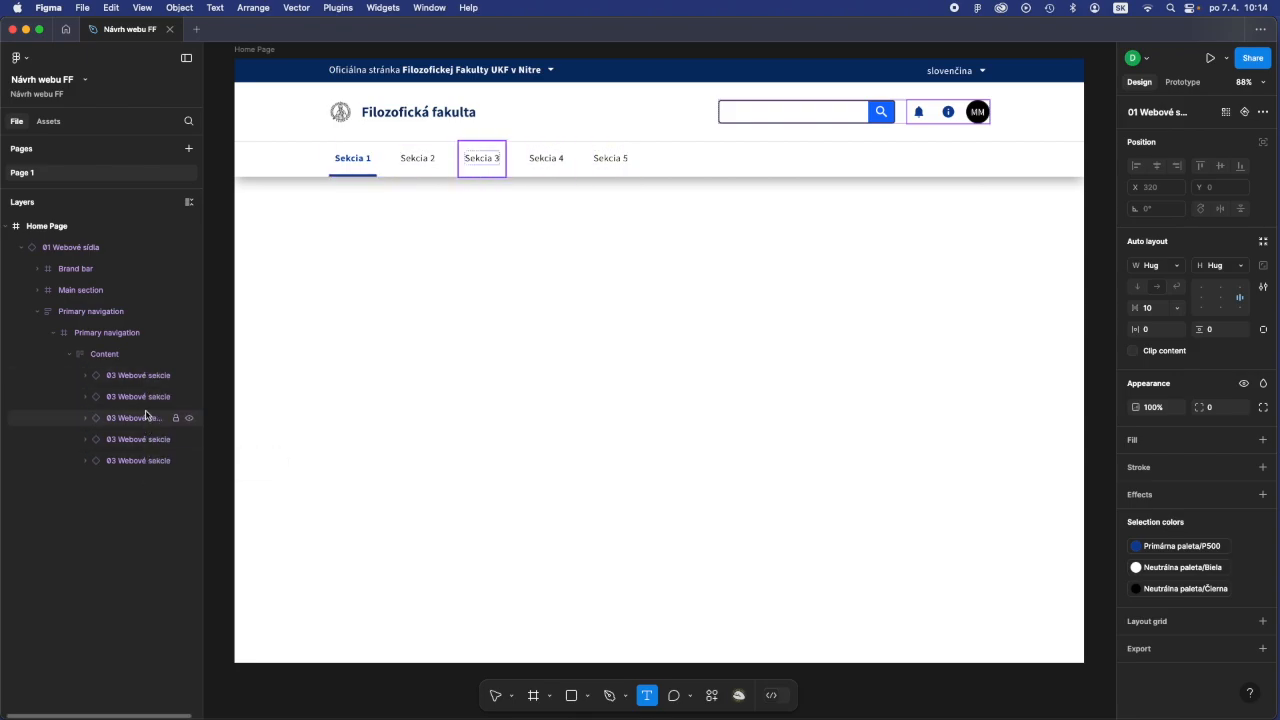
left_click(189, 461)
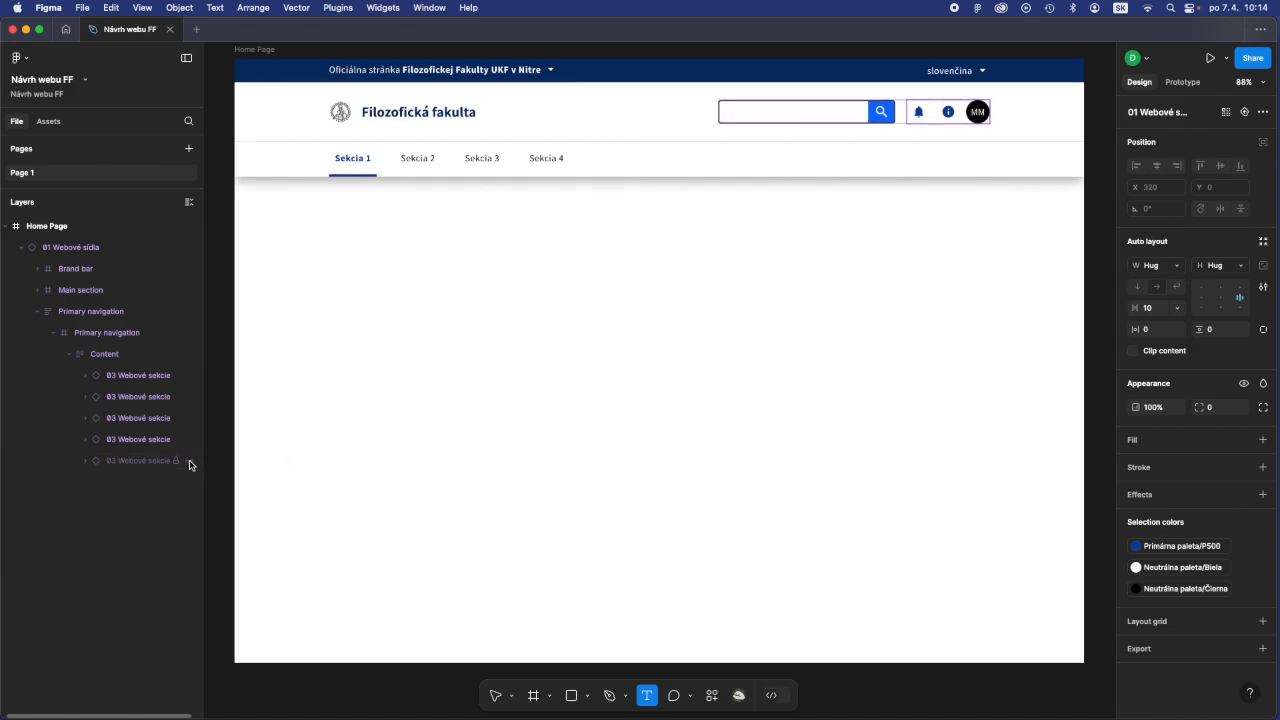
left_click(189, 461)
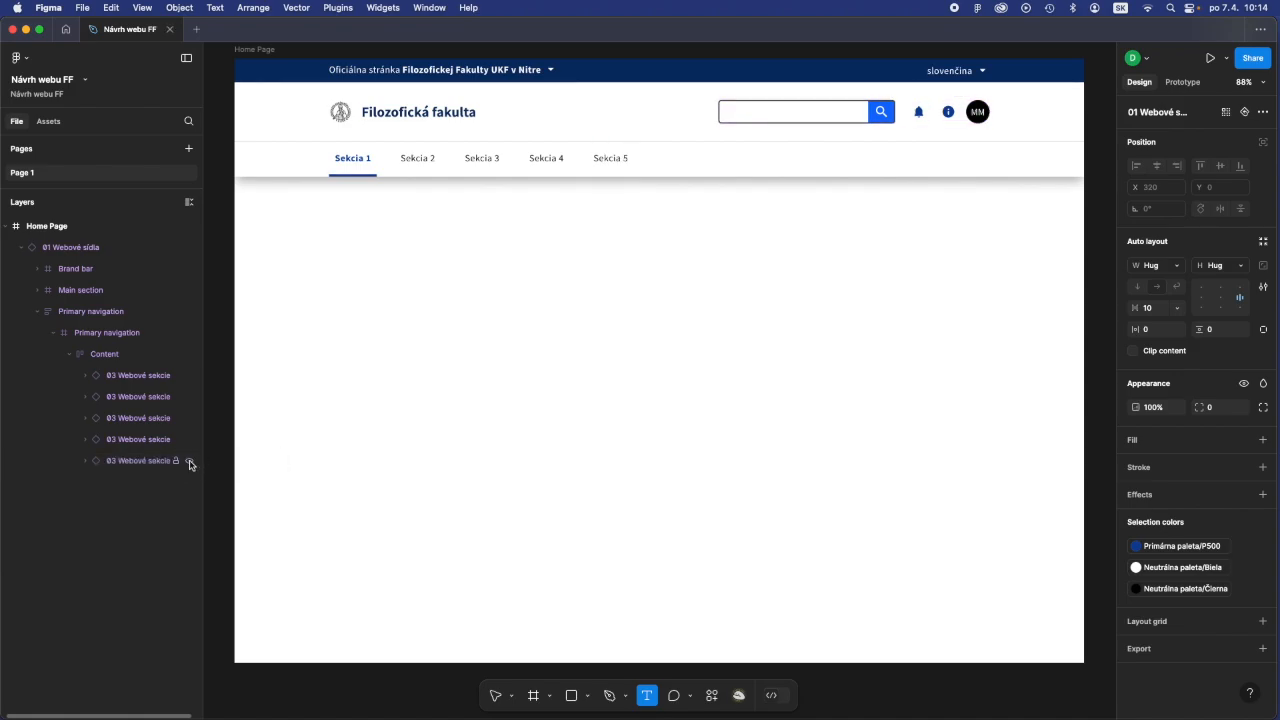
- Rename the first primary navigation item, Sekcia 1, as "Fakulta"
left_click(82, 376)
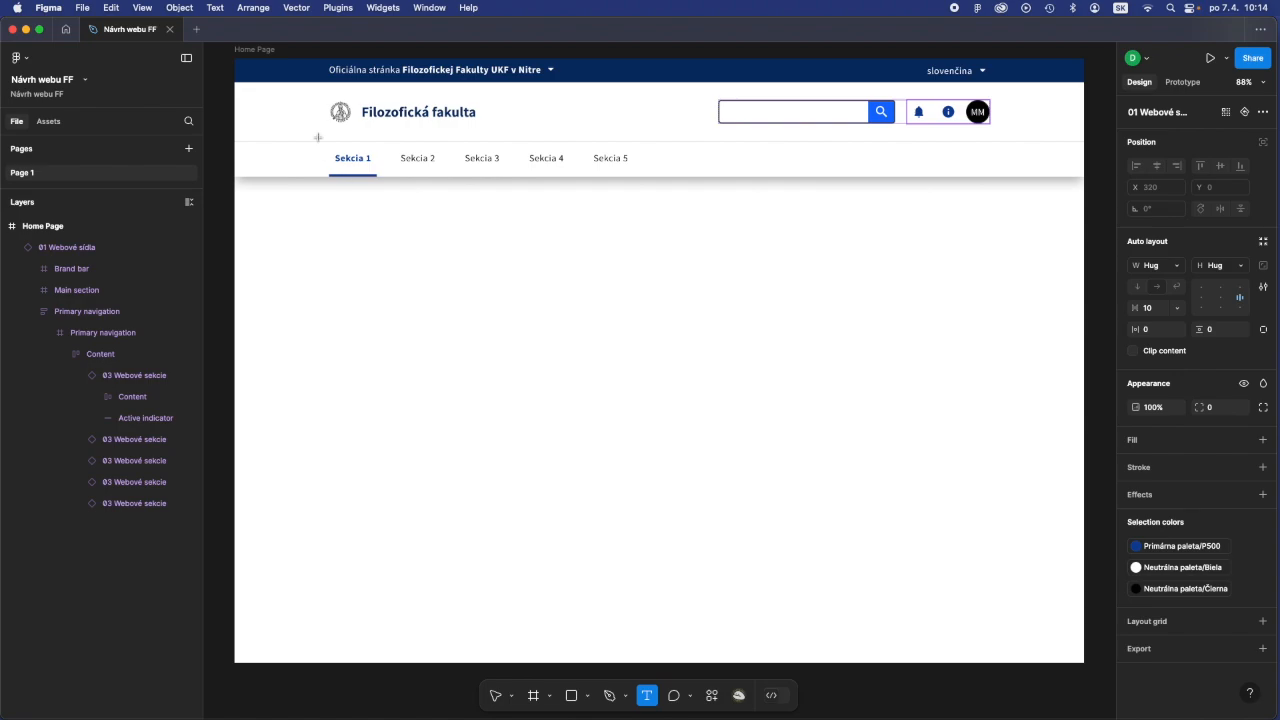
double_click(347, 158)
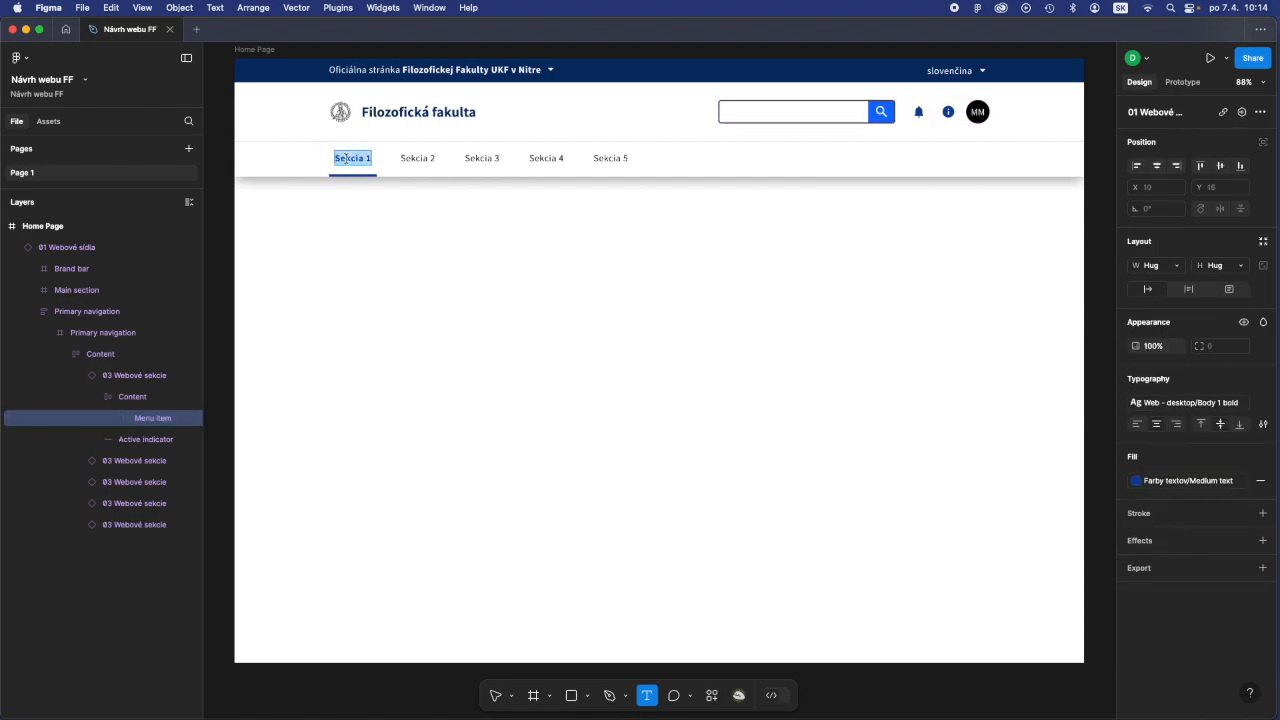
type("Fakulta")
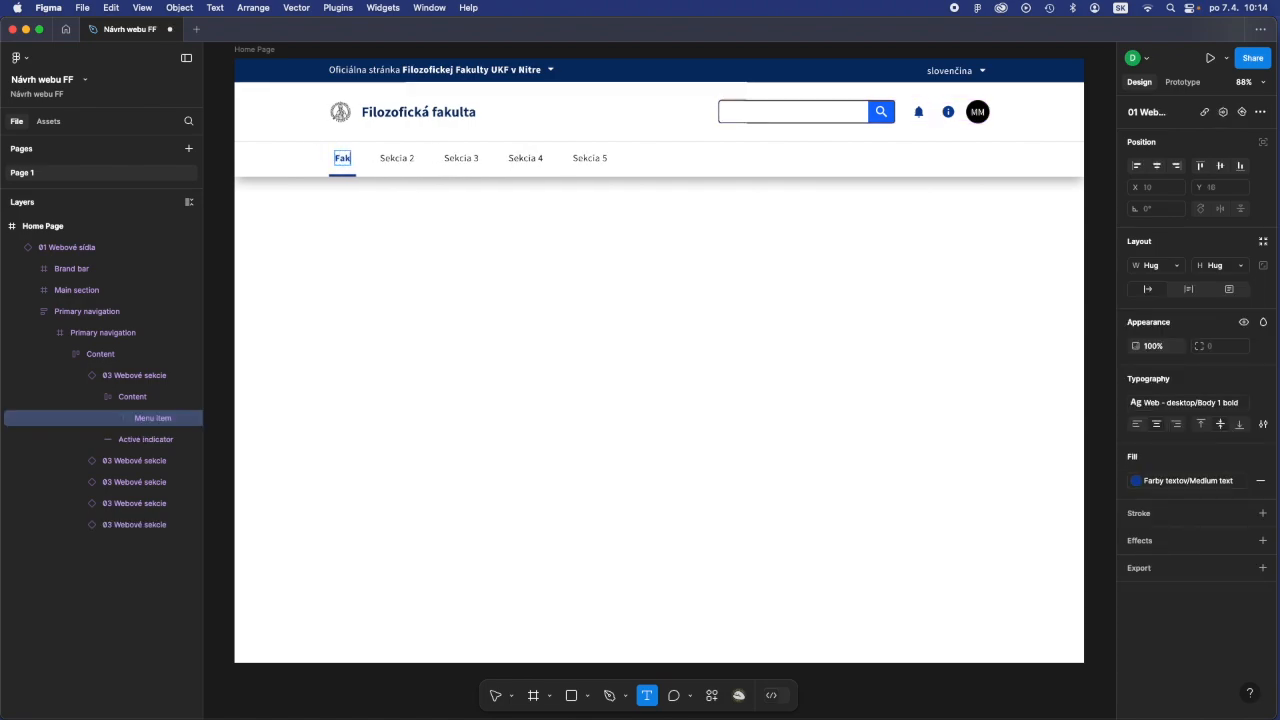
- Rename the second and third primary navigation items, Sekcia 2 and Sekcia 3, as "Štúdium" and "Veda a výskum"
double_click(415, 158)
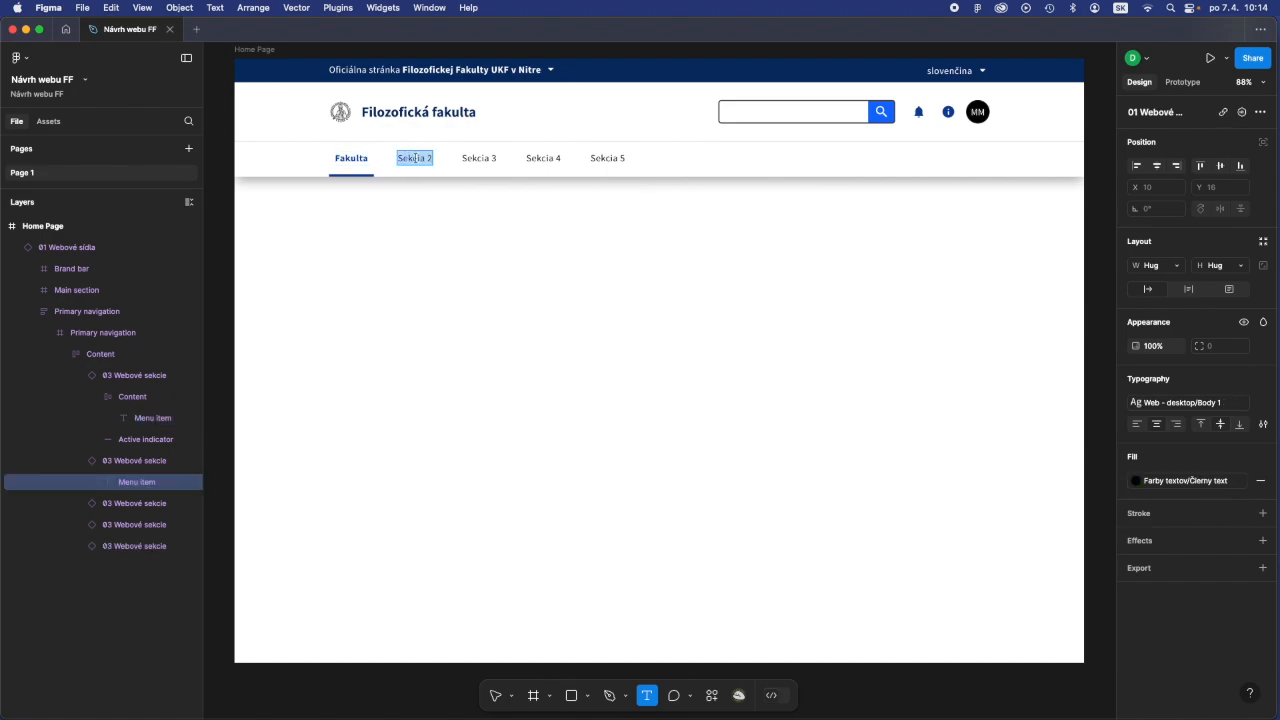
type("Študi")
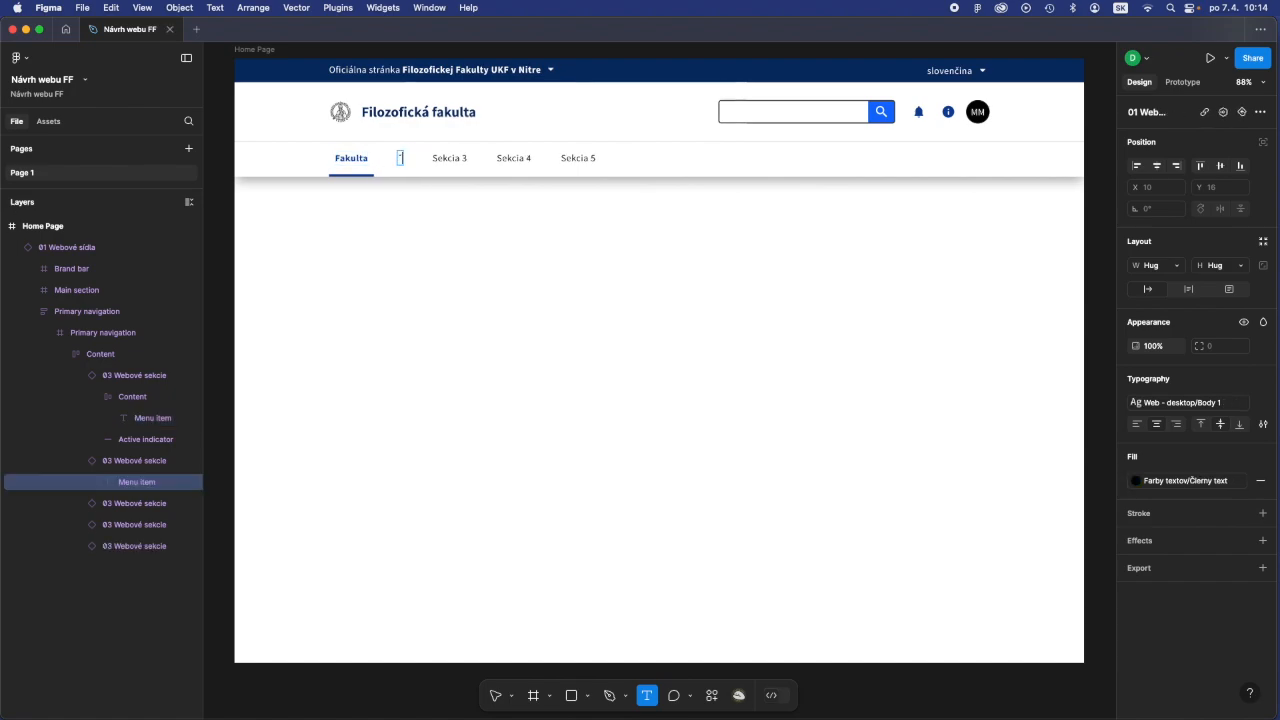
type("um")
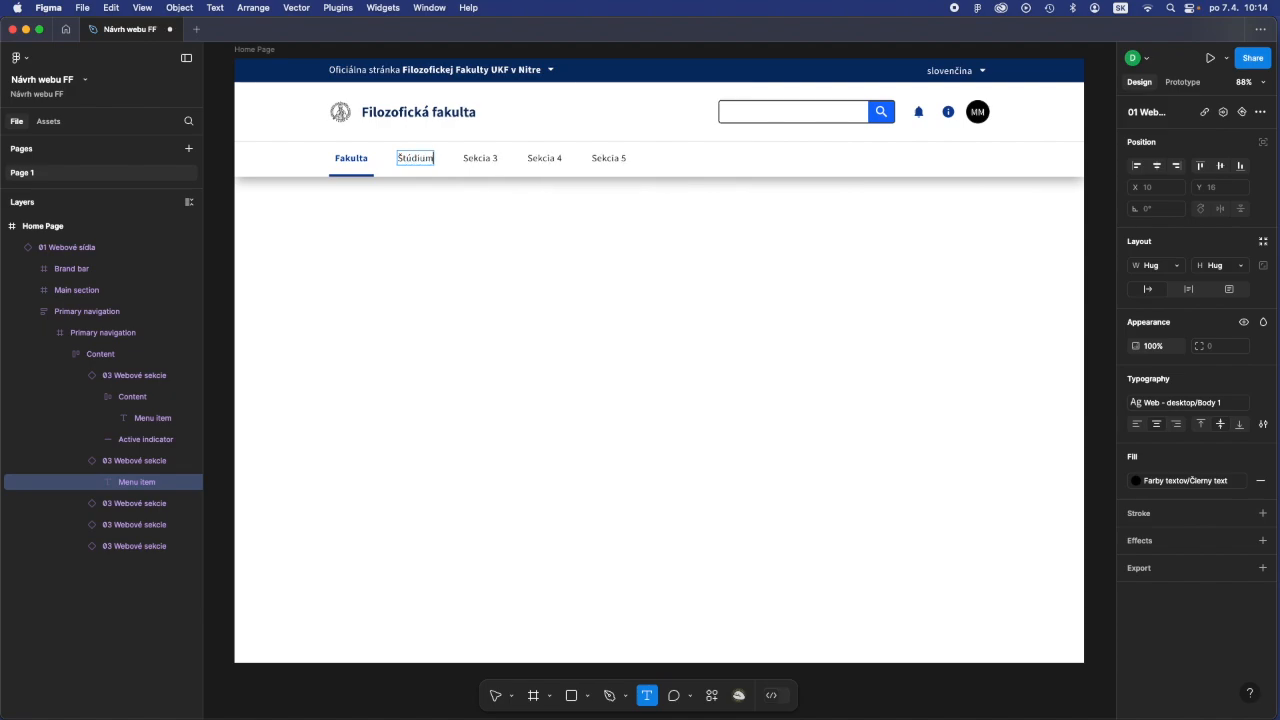
double_click(480, 158)
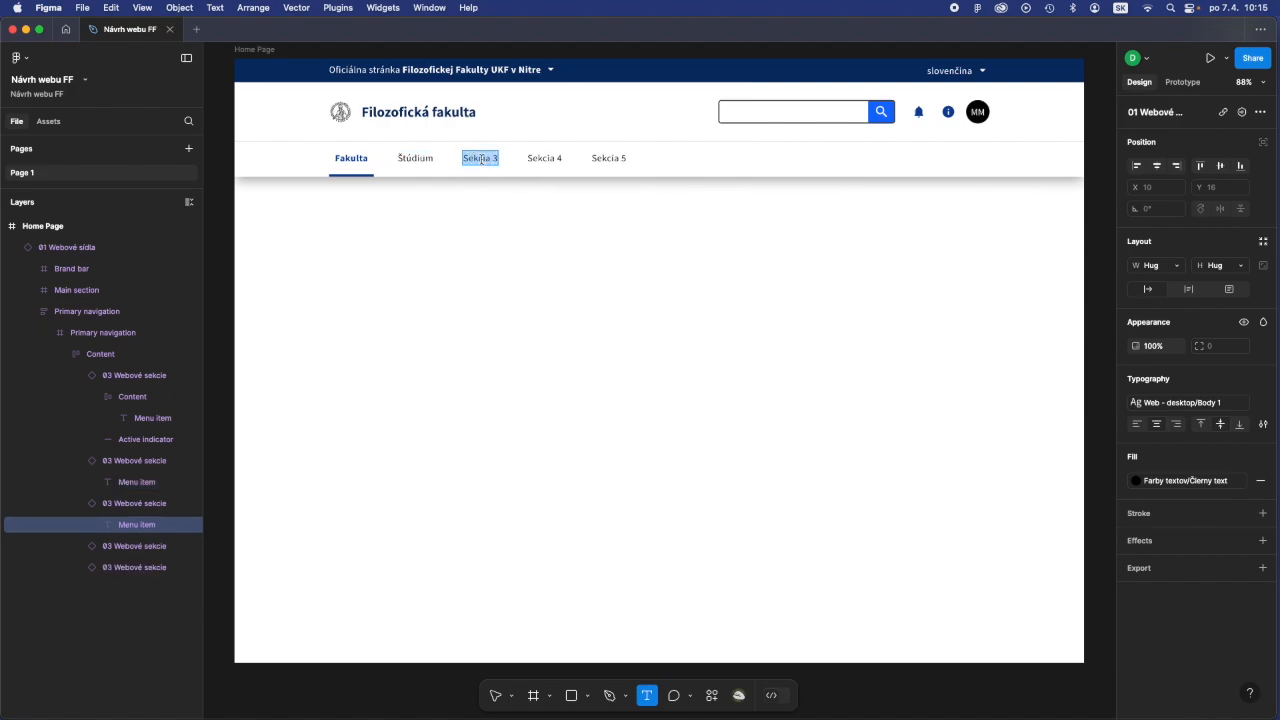
type("Ve")
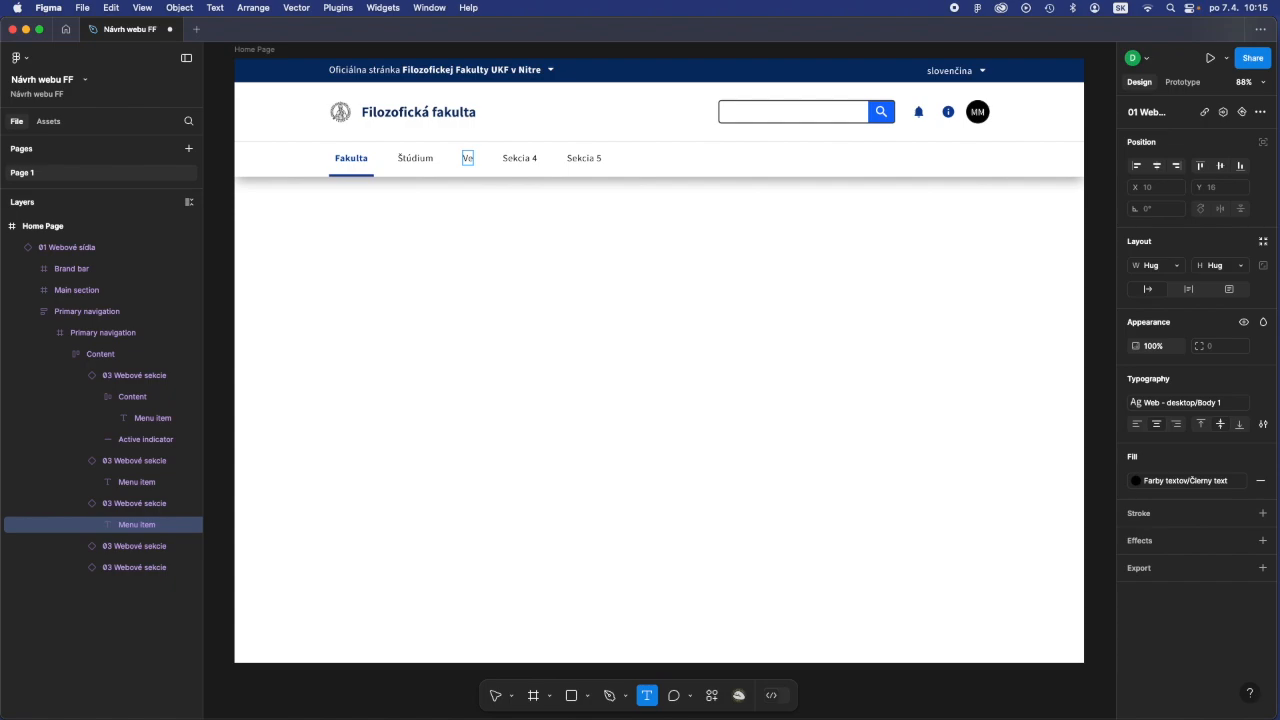
type("da a výskum")
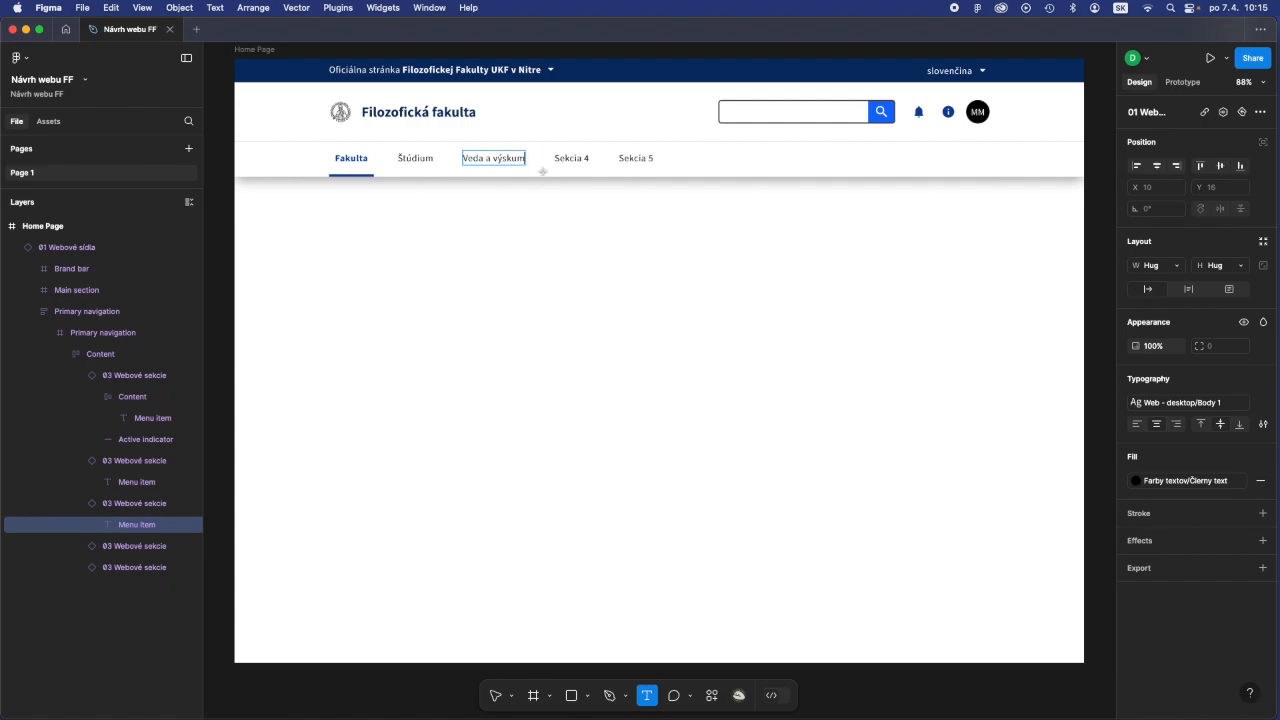
- Rename the fourth and fifth primary navigation items, Sekcia 4 and Sekcia 5, as "Aktuality" and "Oznamy"
left_click(575, 157)
double_click(575, 157)
type("Aktuali")
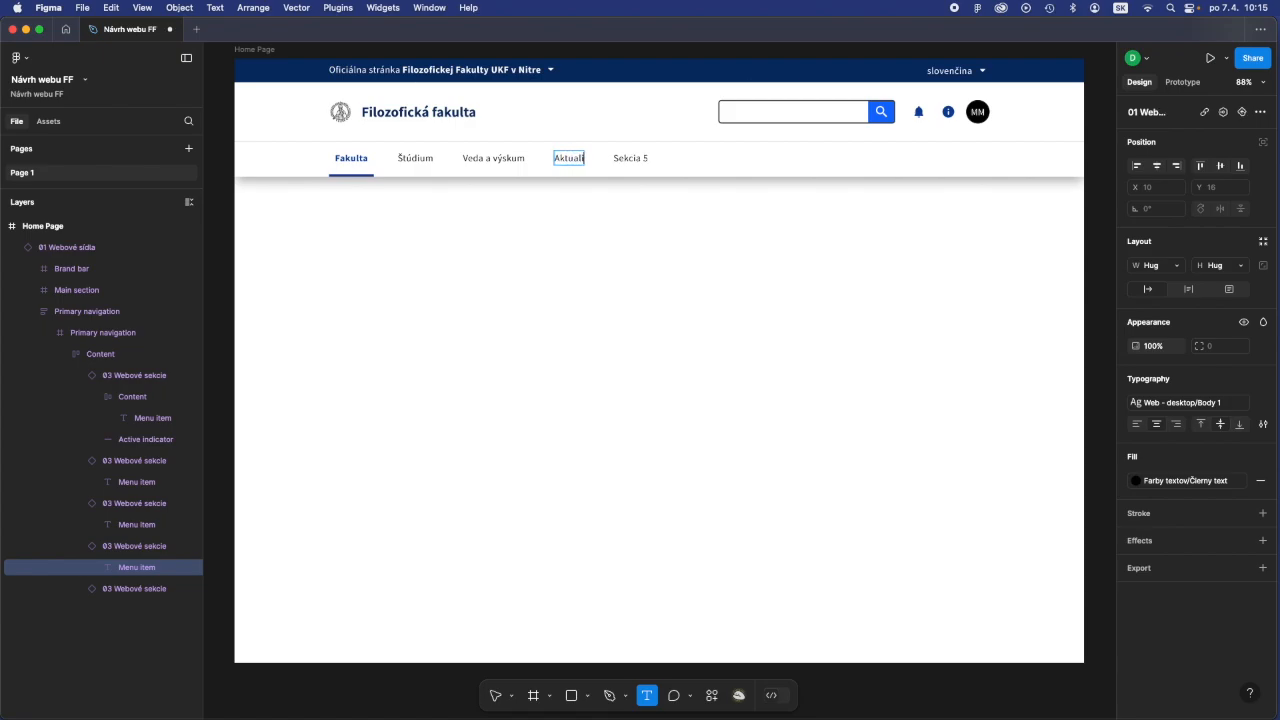
type("ty")
double_click(640, 158)
type("Oznamy")
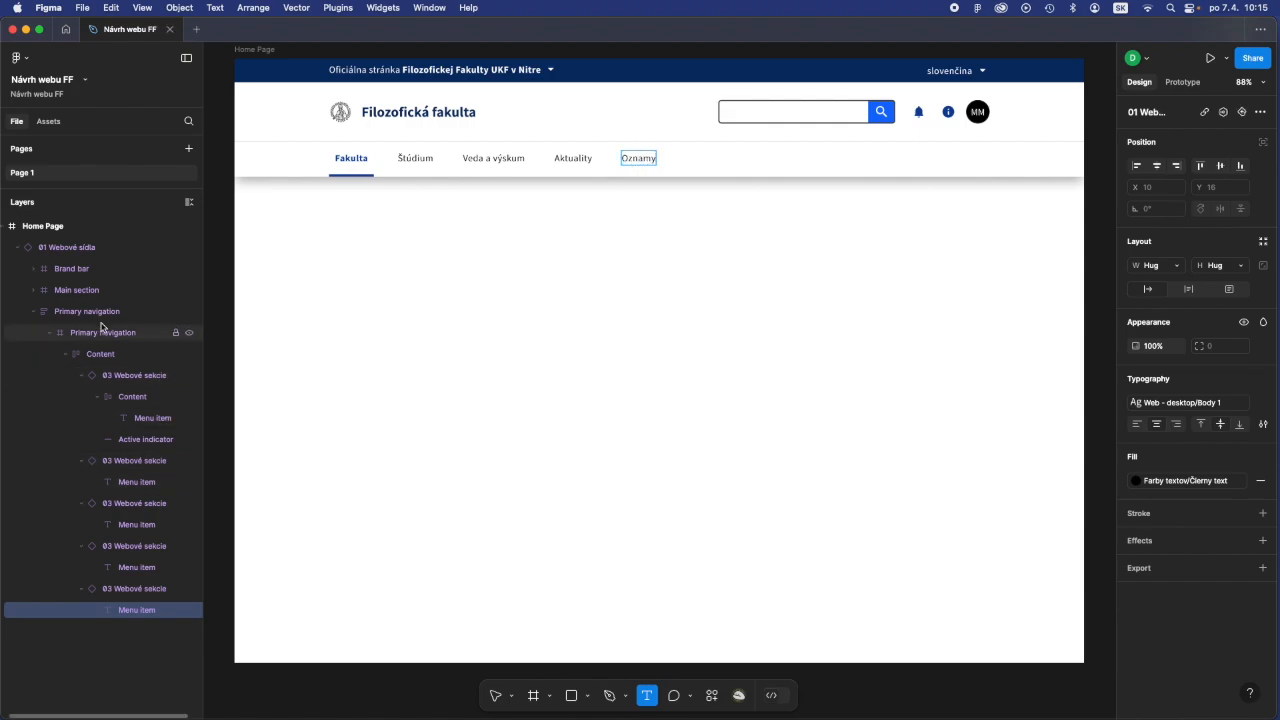
- Select the Fakulta navigation item, switch its Typ to Základný stav and return it to Aktívny stav
left_click(100, 356)
left_click(84, 378)
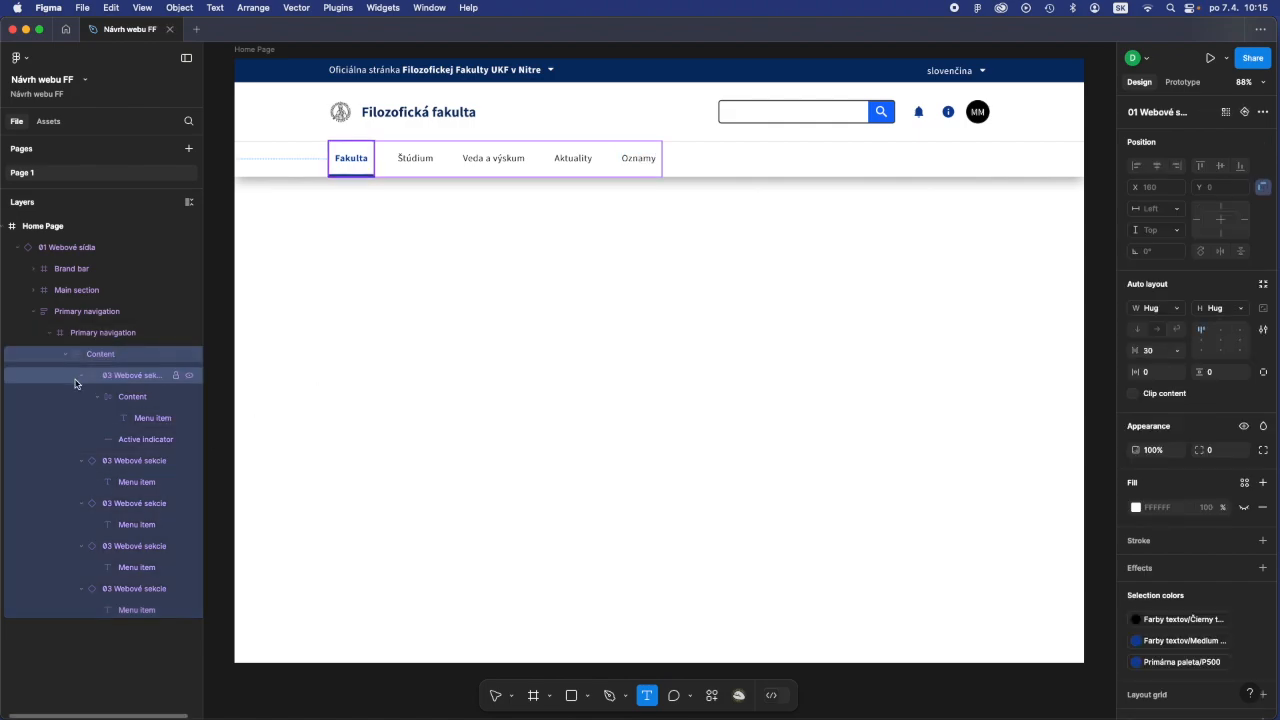
left_click(82, 377)
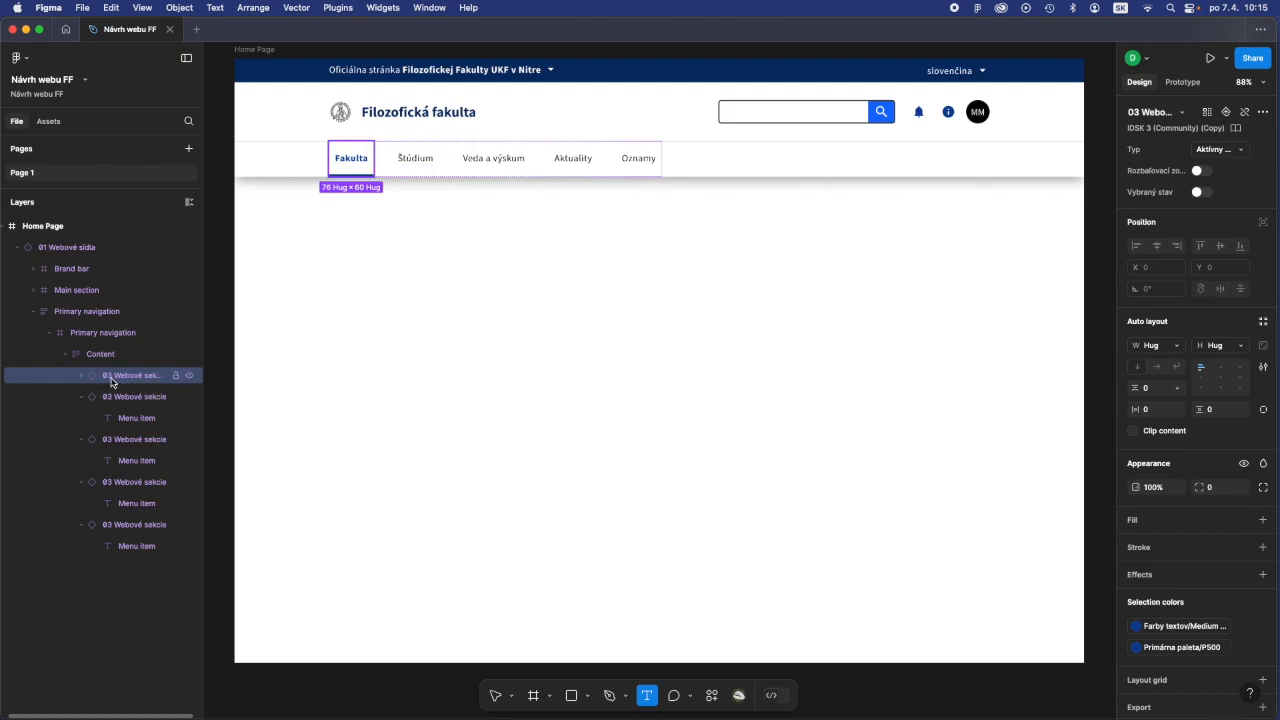
left_click(1225, 154)
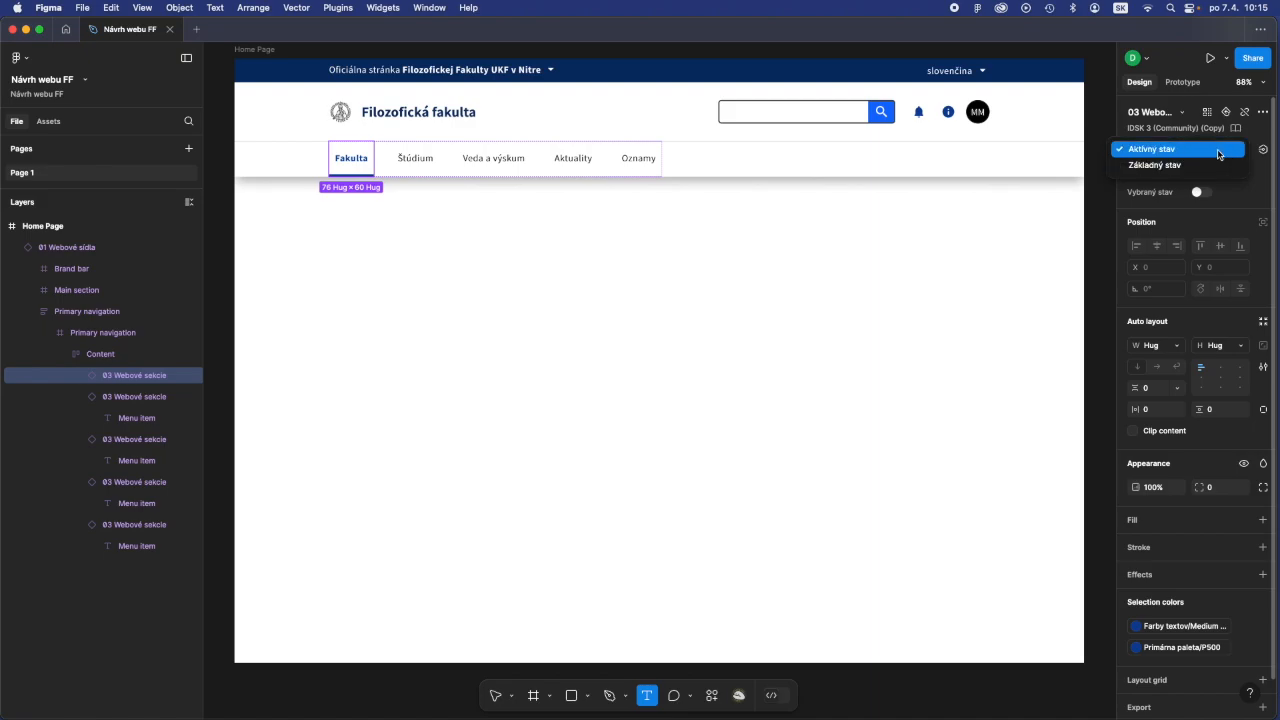
left_click(1226, 166)
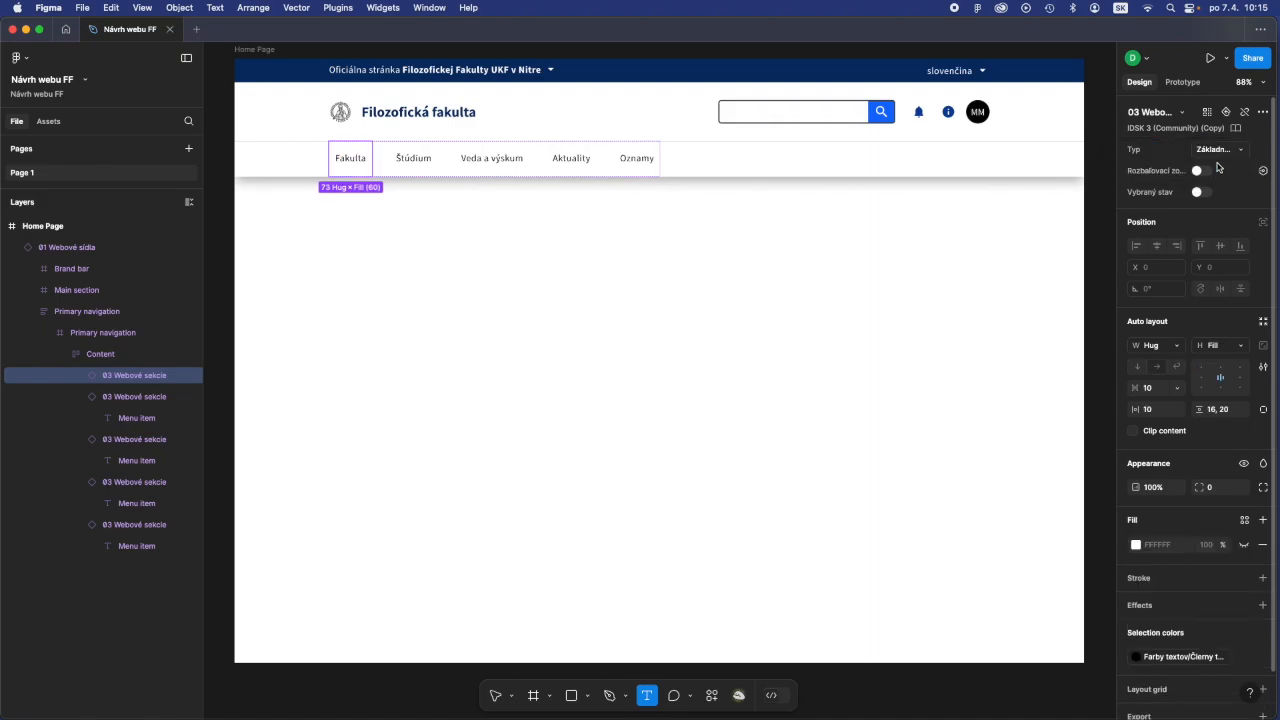
left_click(1218, 155)
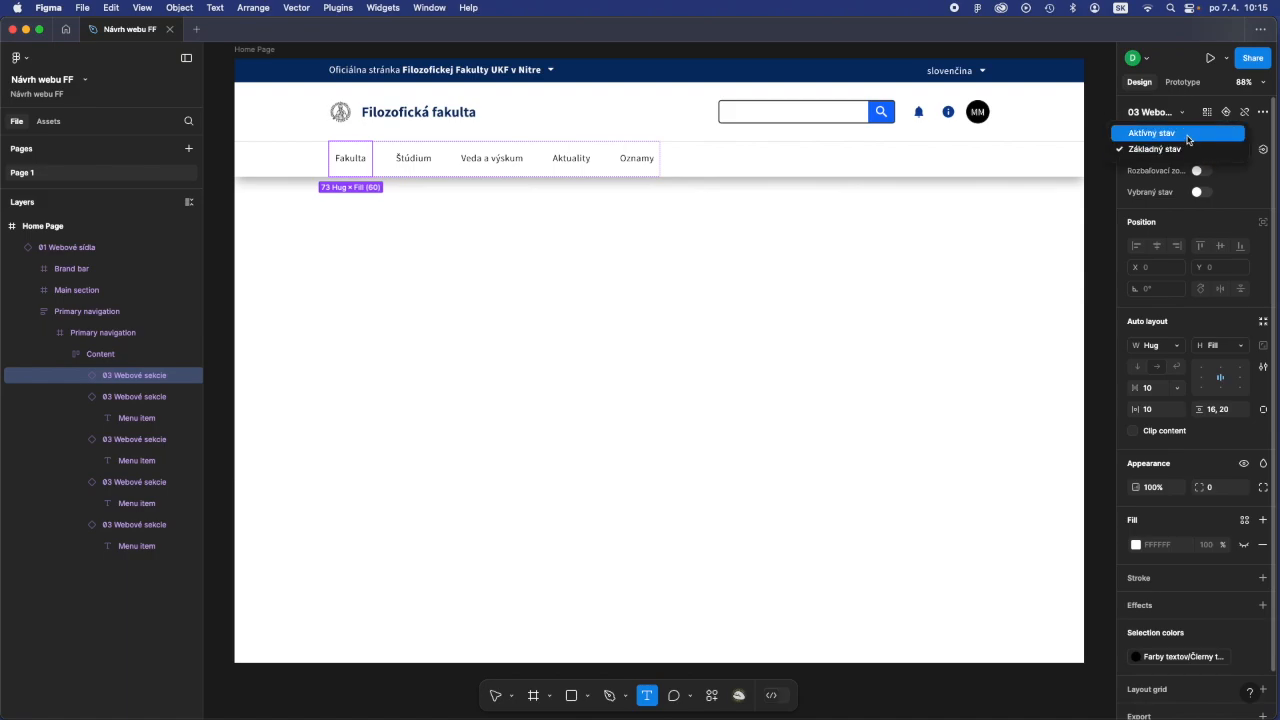
left_click(1188, 140)
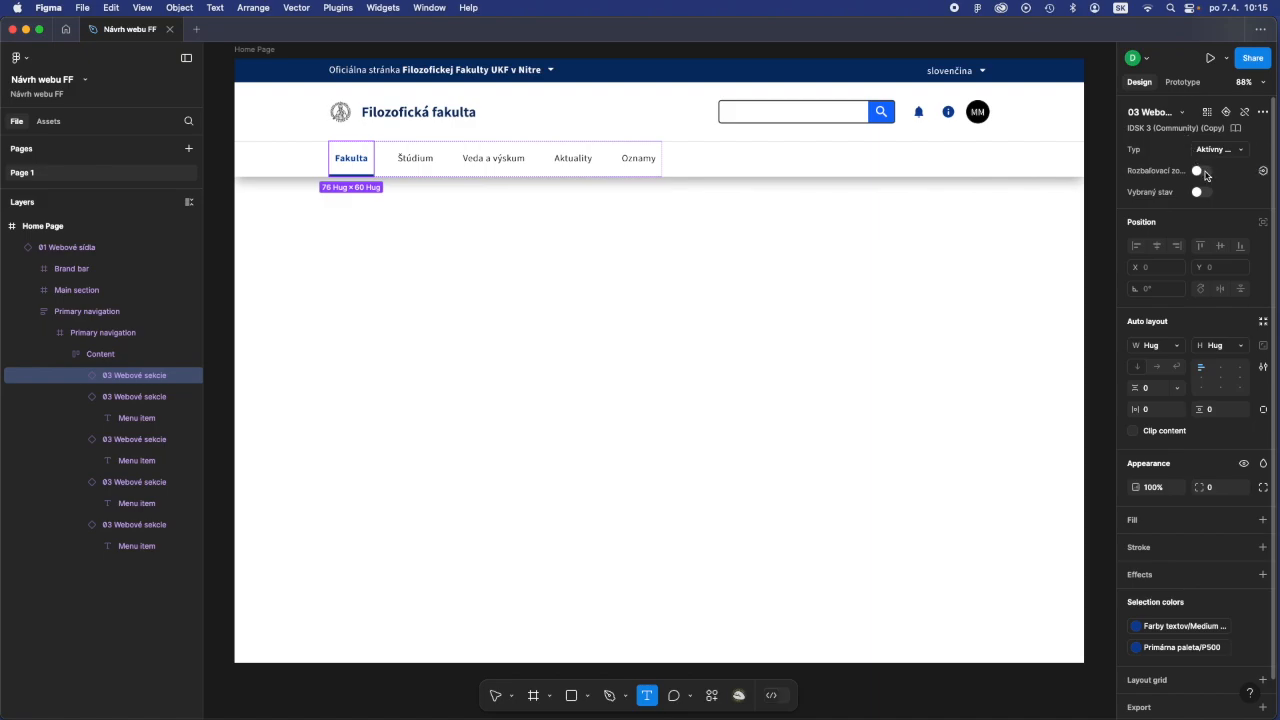
- Turn on the dropdown (Rozbaľovací) and Vybraný stav properties of the Fakulta navigation item, and deselect it
left_click(1203, 172)
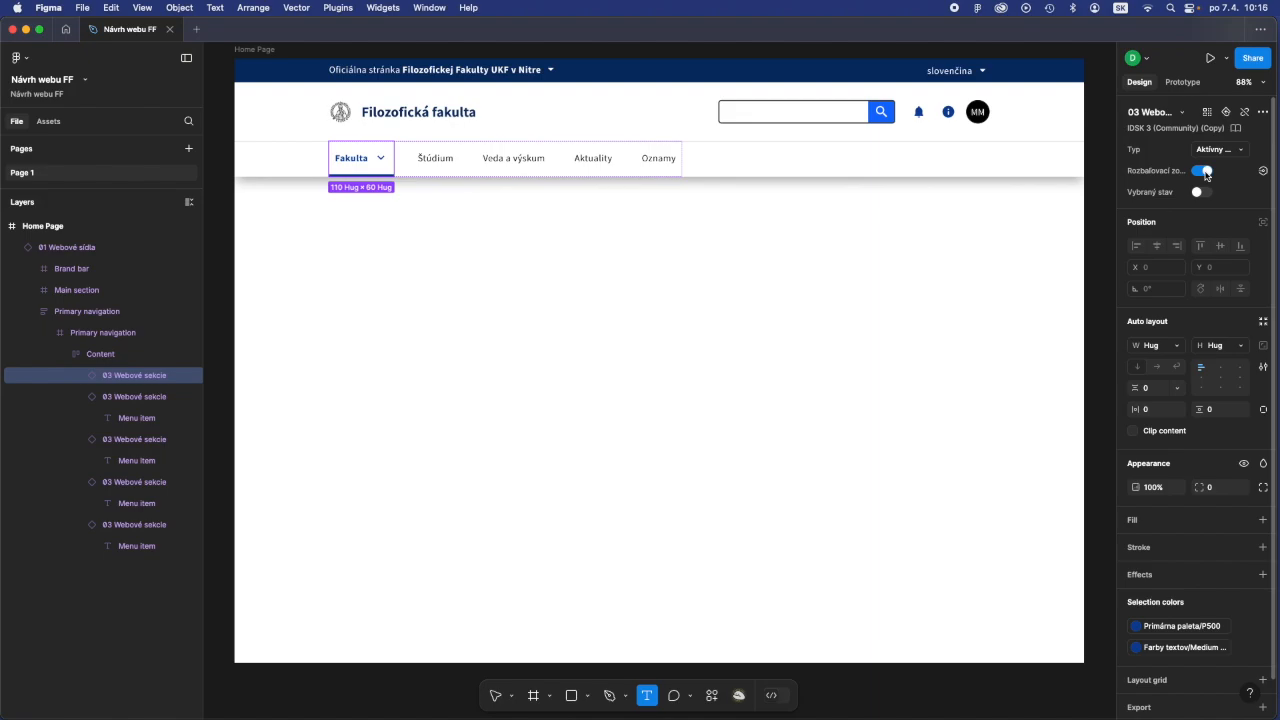
left_click(1206, 195)
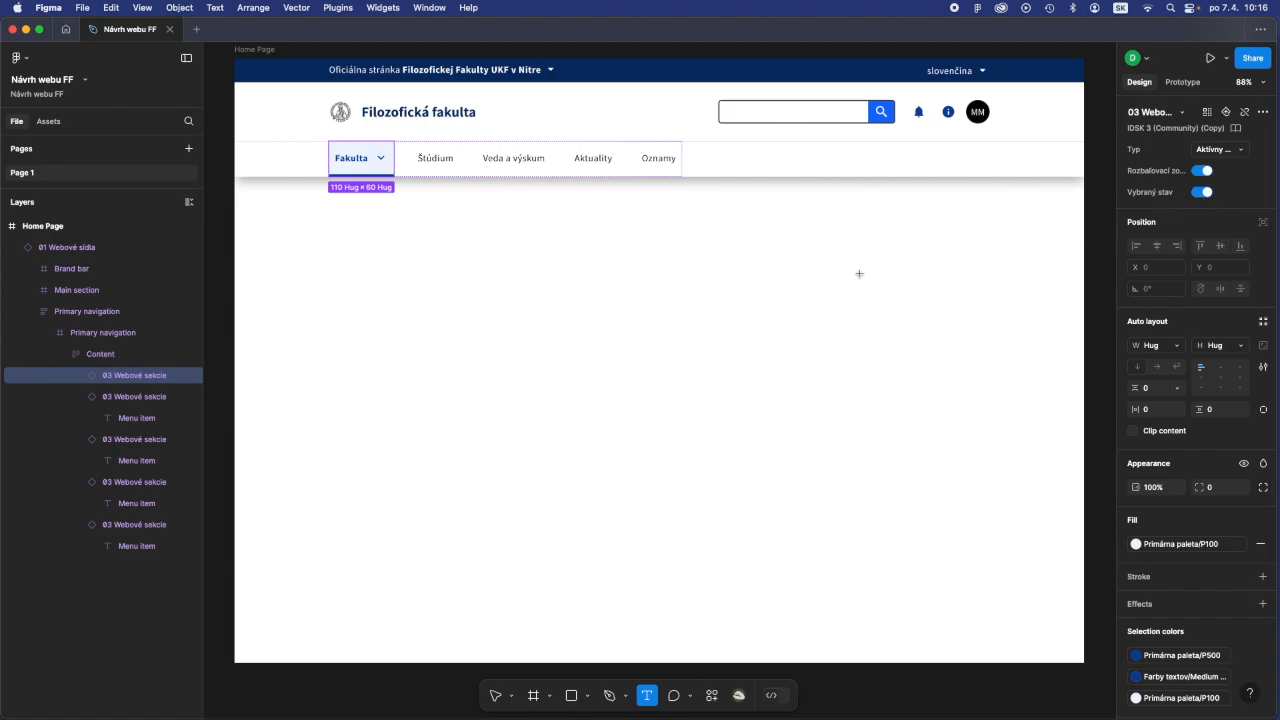
left_click(491, 692)
left_click(306, 355)
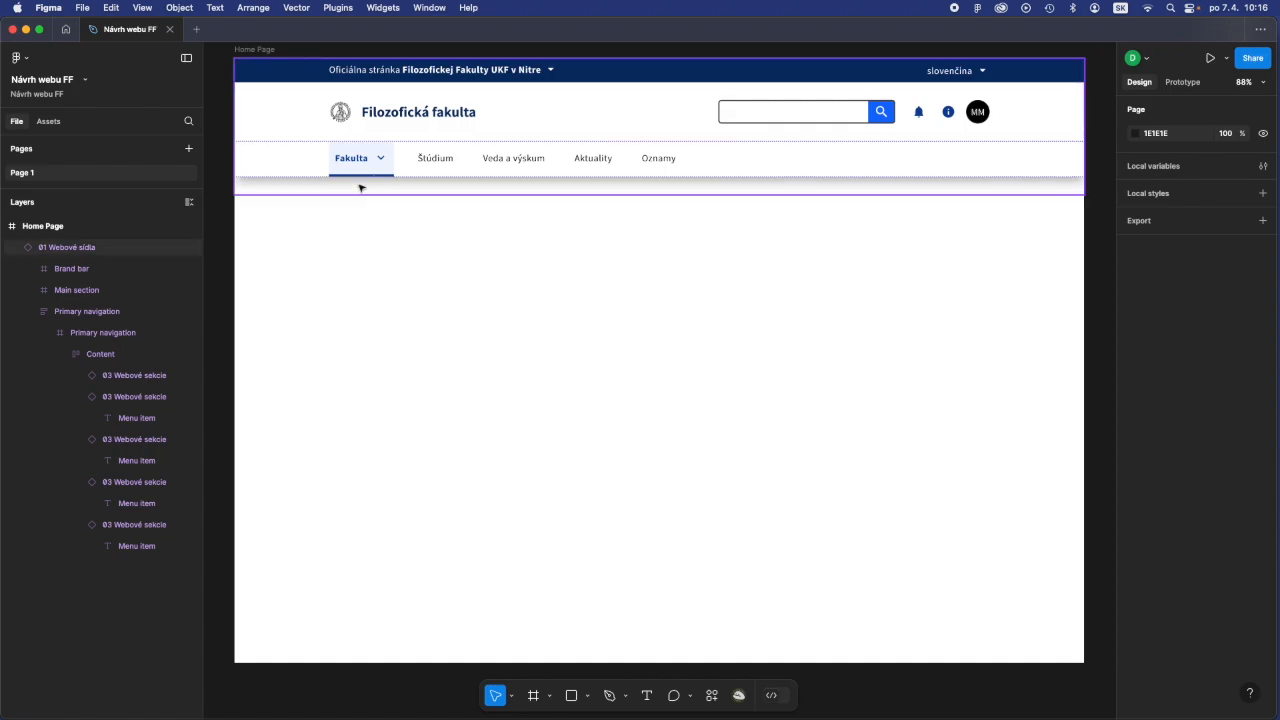
- Turn on the dropdown (Rozbaľovací) property for the Štúdium and Veda a výskum navigation items
left_click(137, 398)
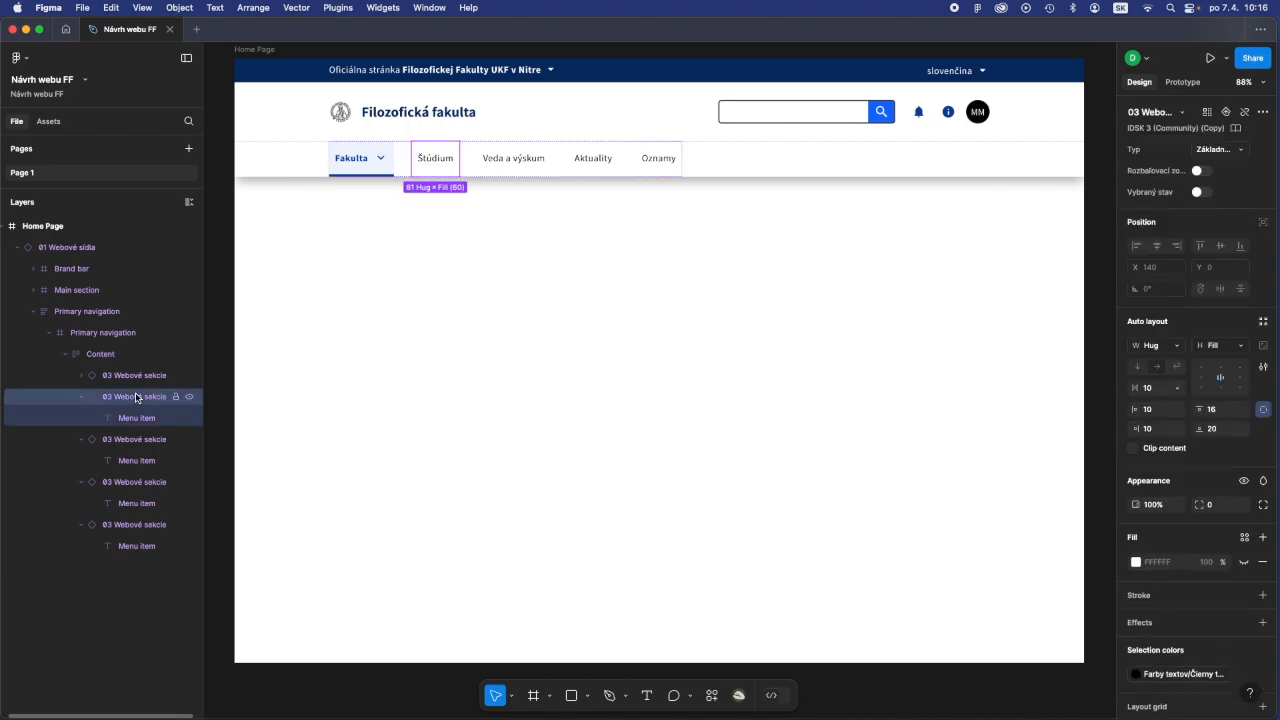
left_click(1203, 172)
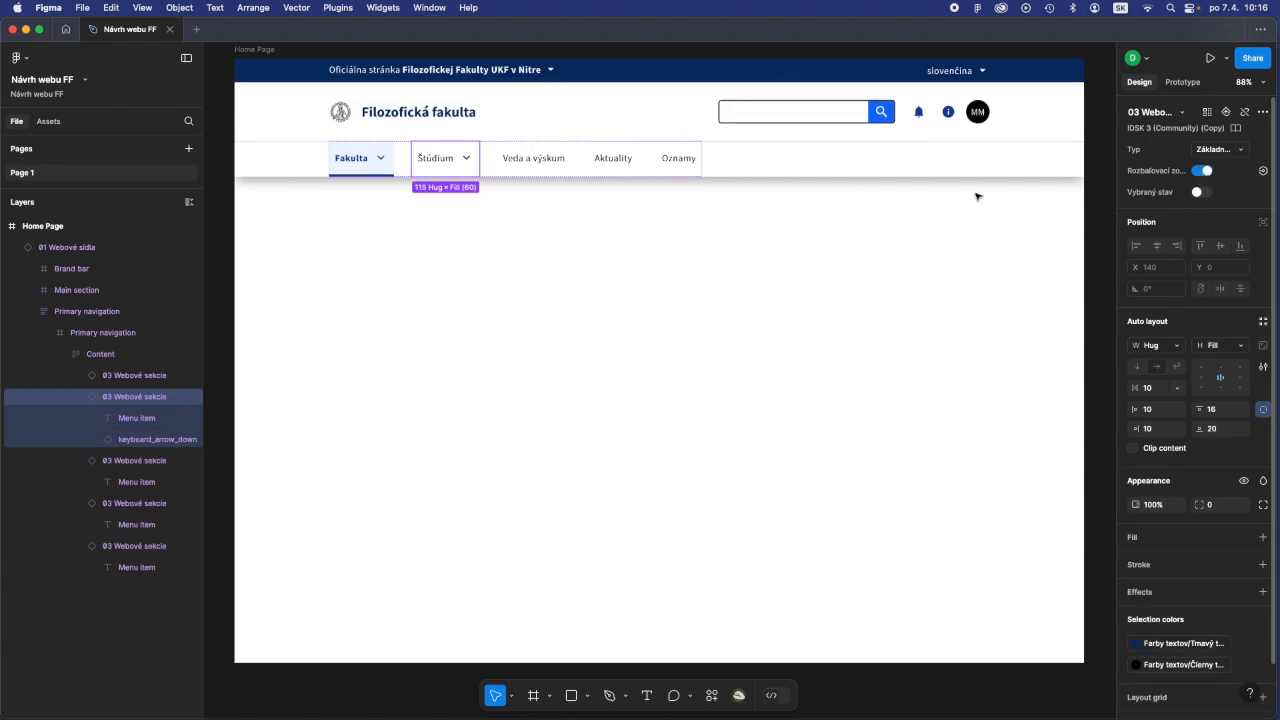
left_click(142, 462)
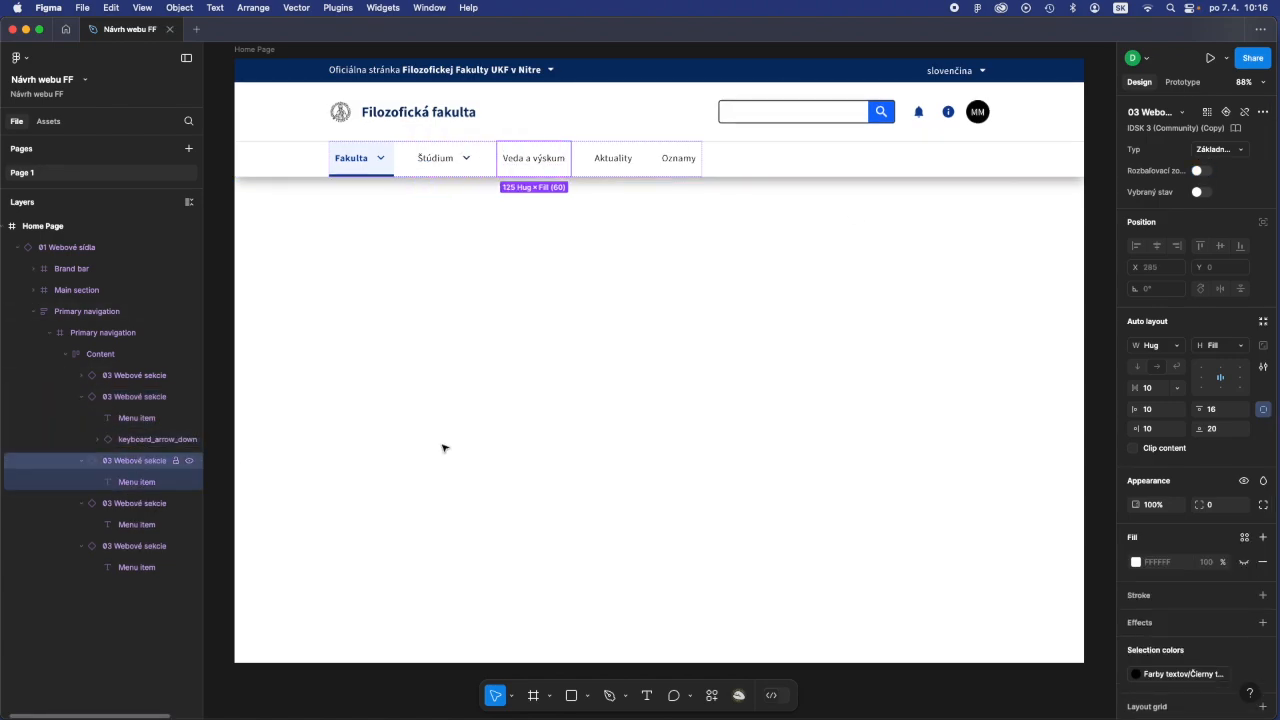
left_click(1200, 171)
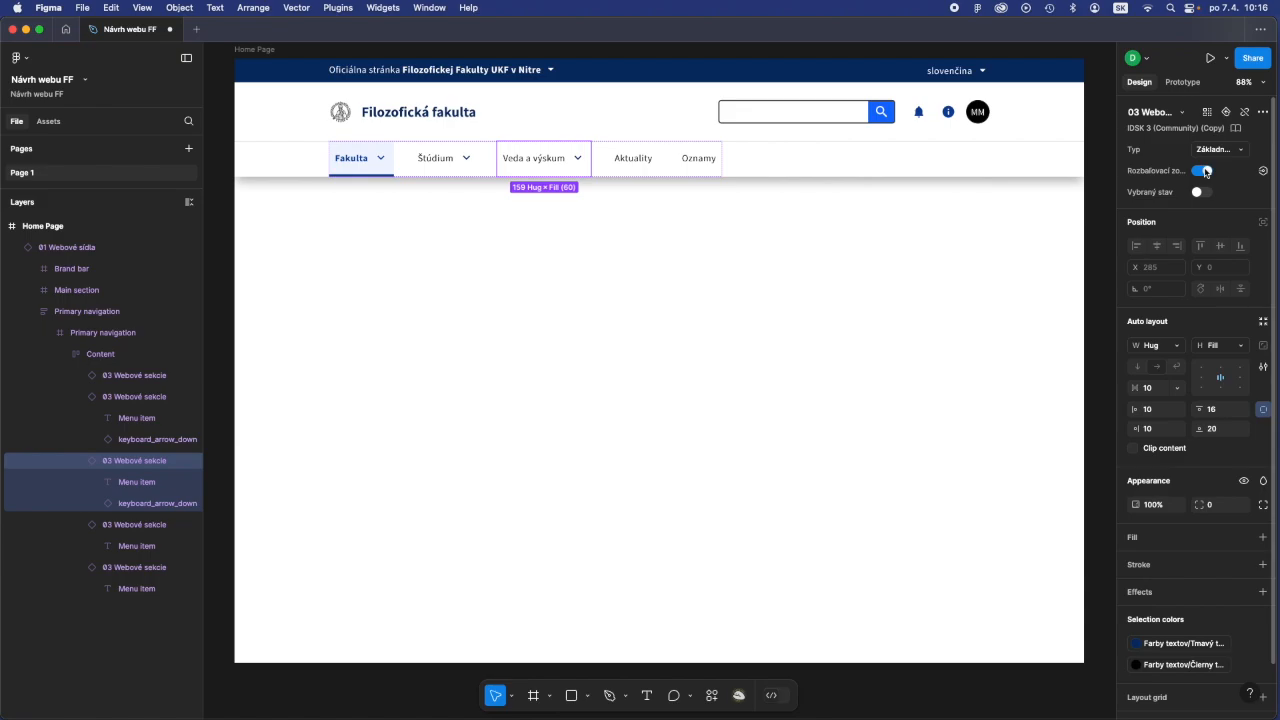
left_click(372, 304)
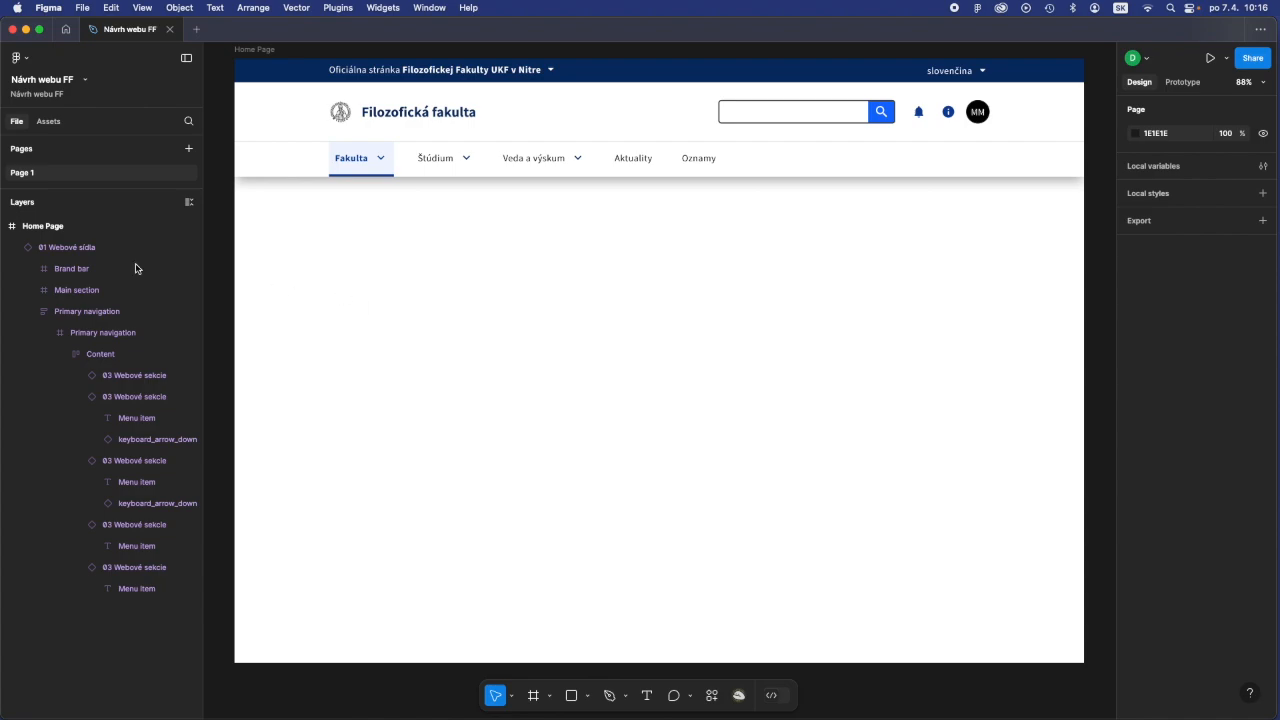
- Collapse the 01 Webové sídla layer and open the 02 Päta assets of the IDSK 3 (Community) (Copy) library
left_click(16, 249)
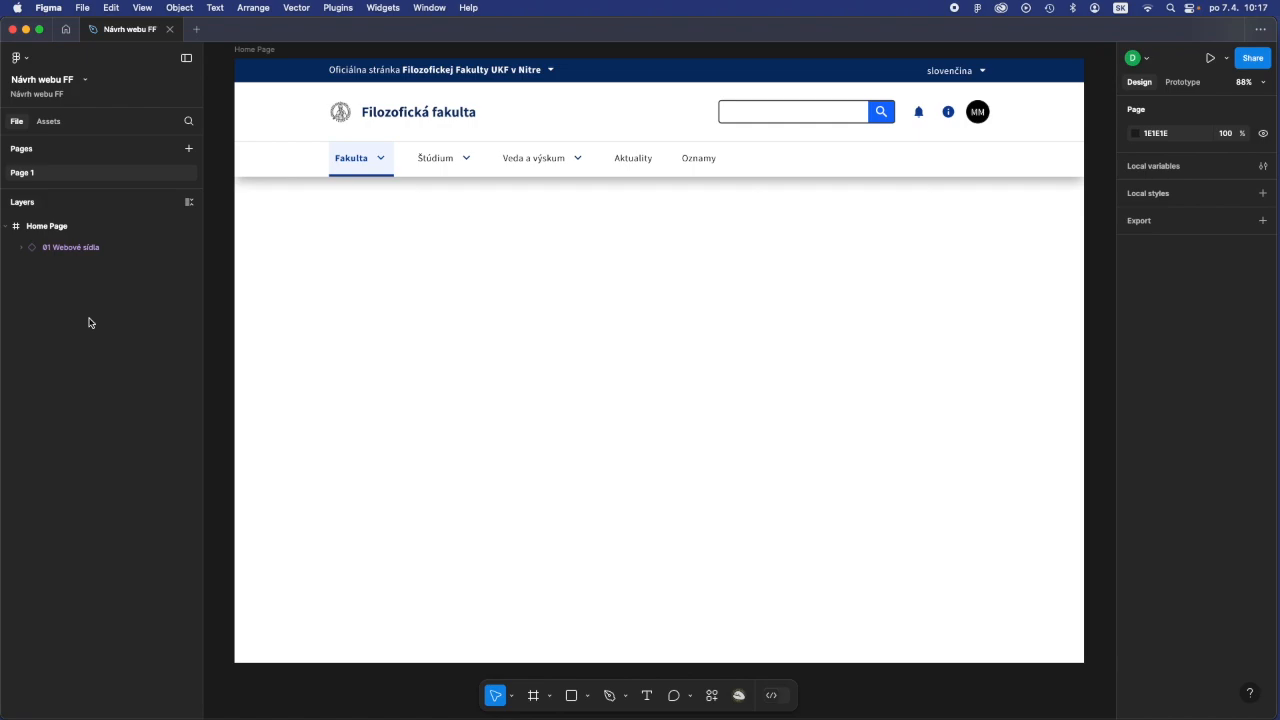
left_click(46, 126)
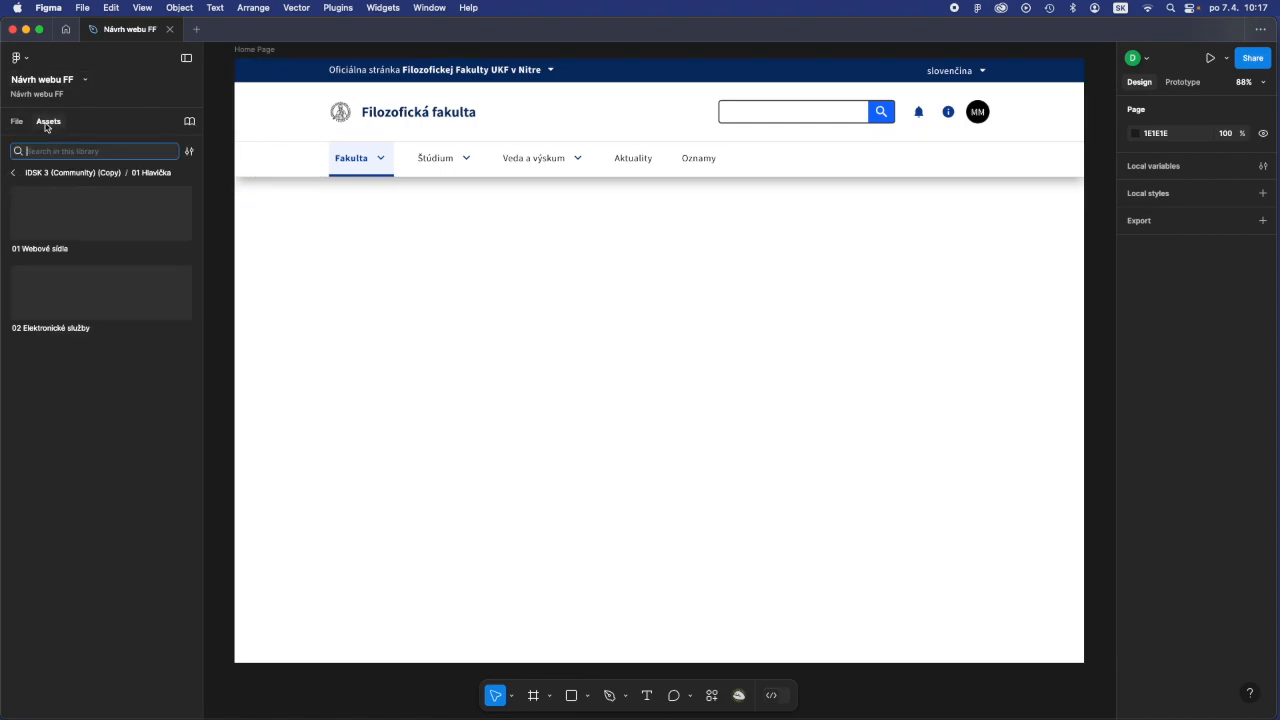
left_click(11, 174)
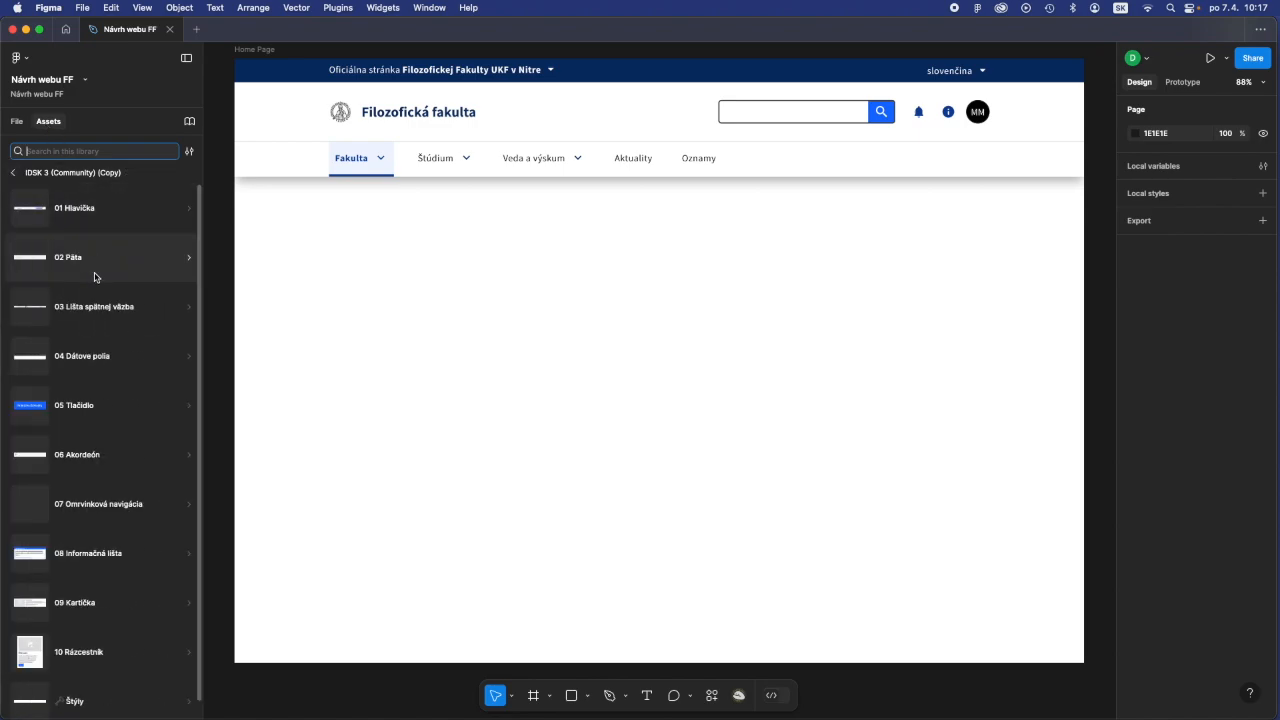
scroll(95, 280, "down", 1)
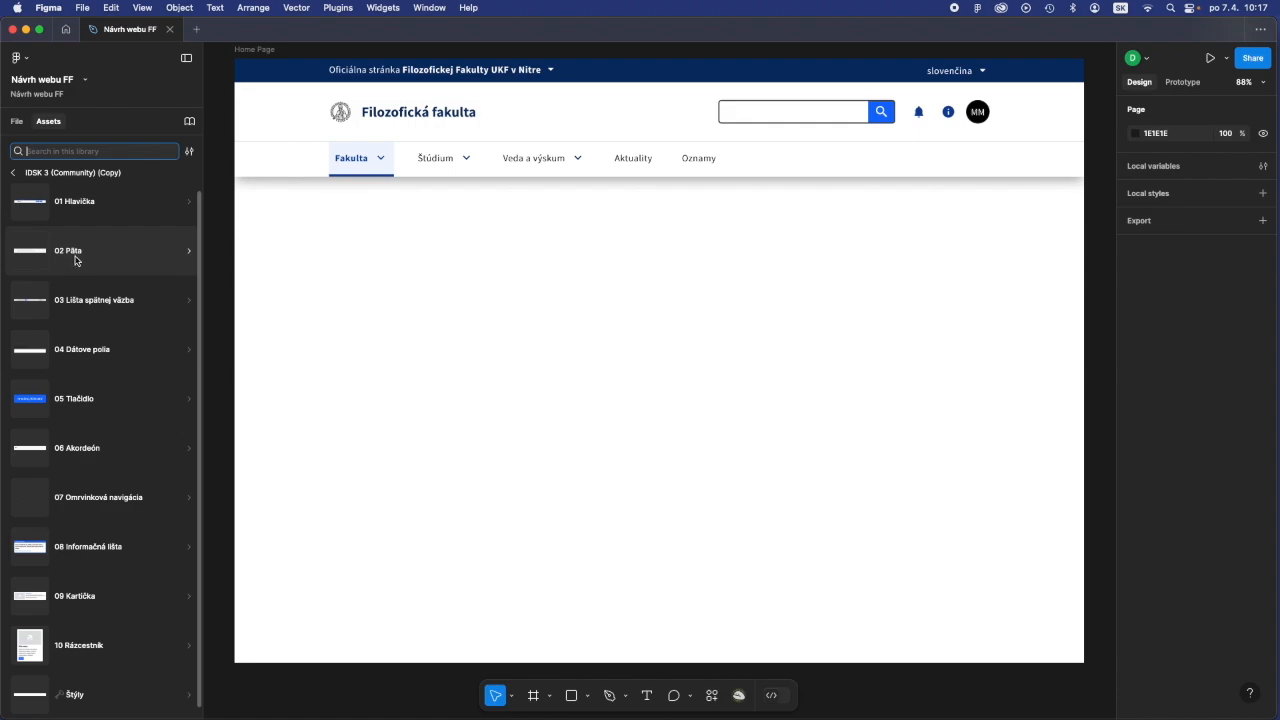
left_click(76, 258)
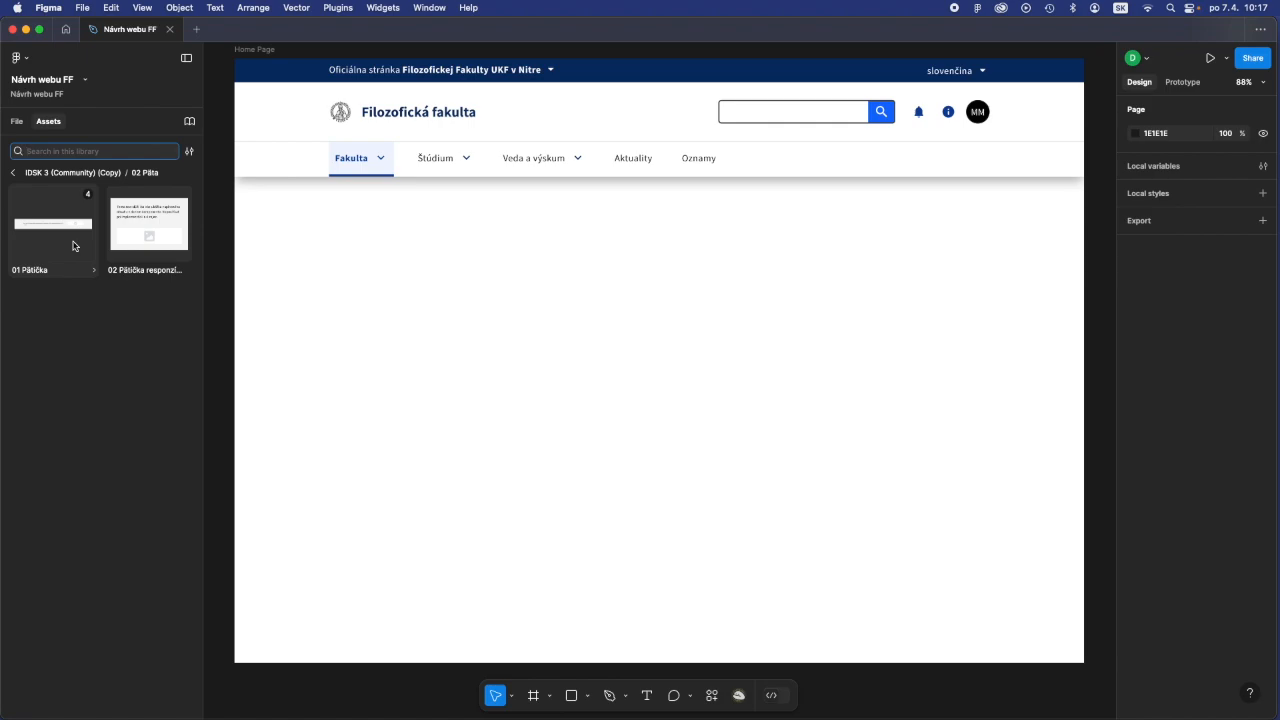
- Display the 02 Päta library components as a list instead of a grid
left_click(189, 154)
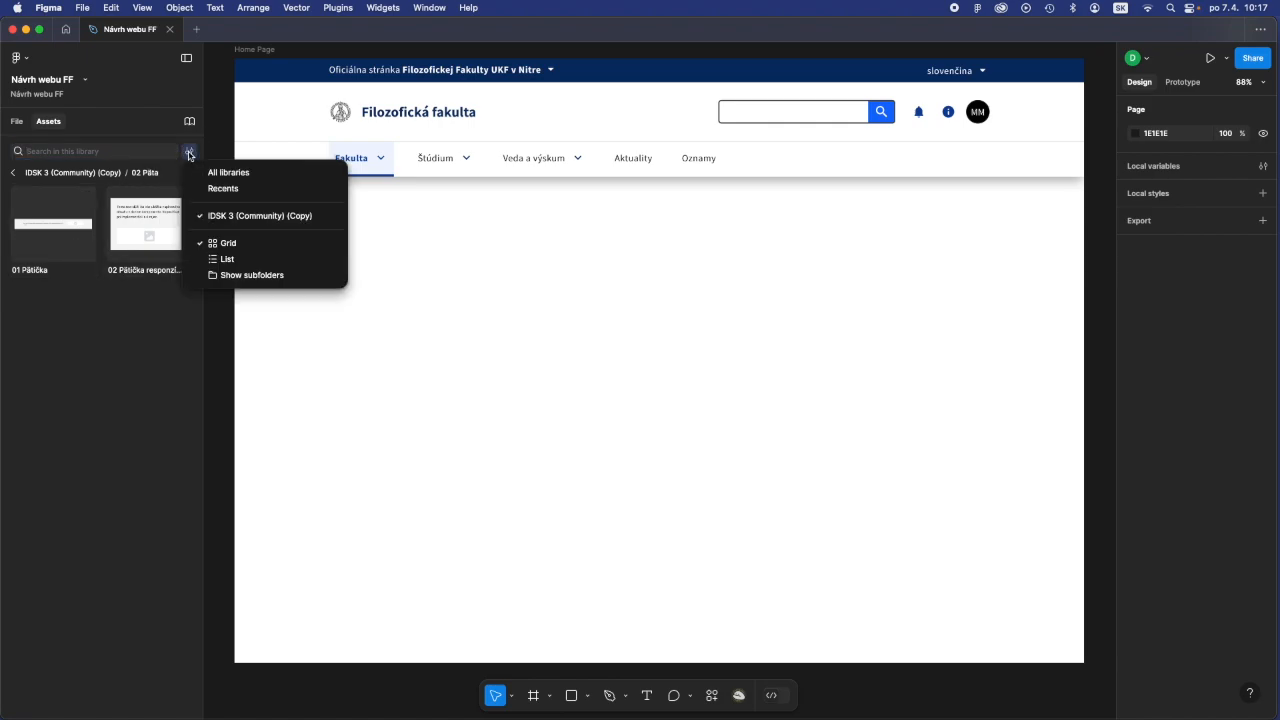
left_click(238, 260)
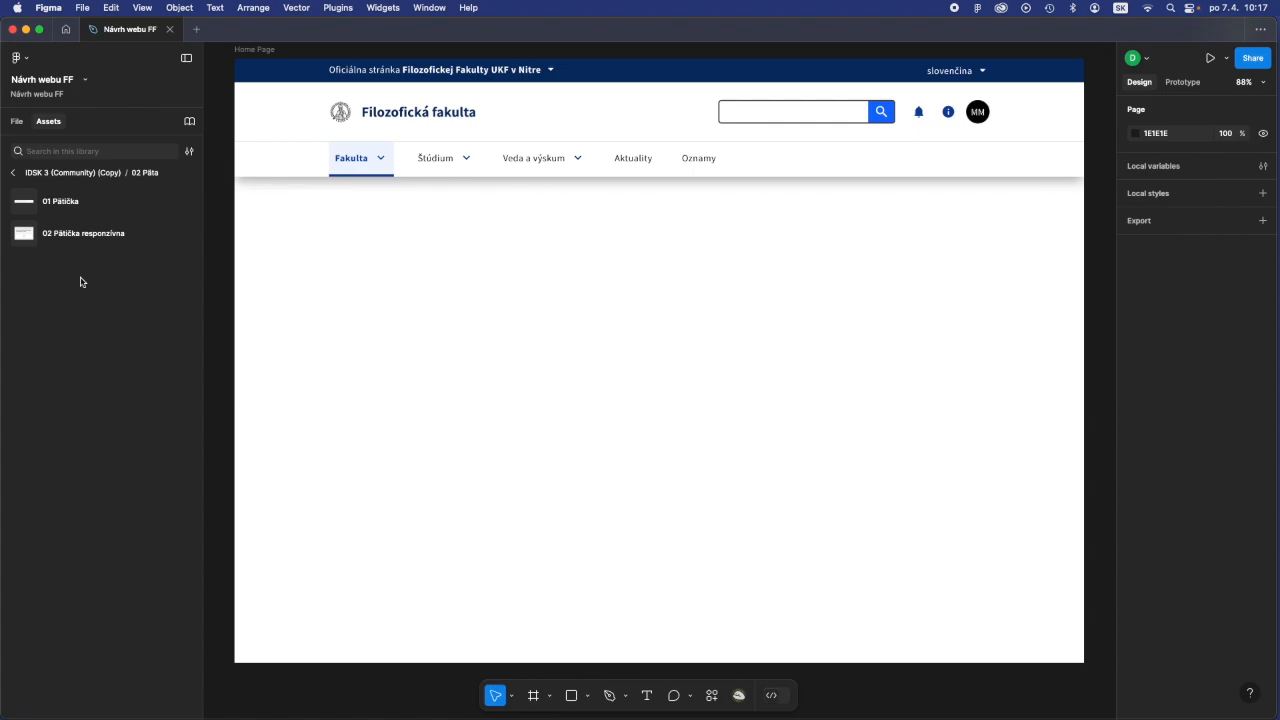
left_click(190, 153)
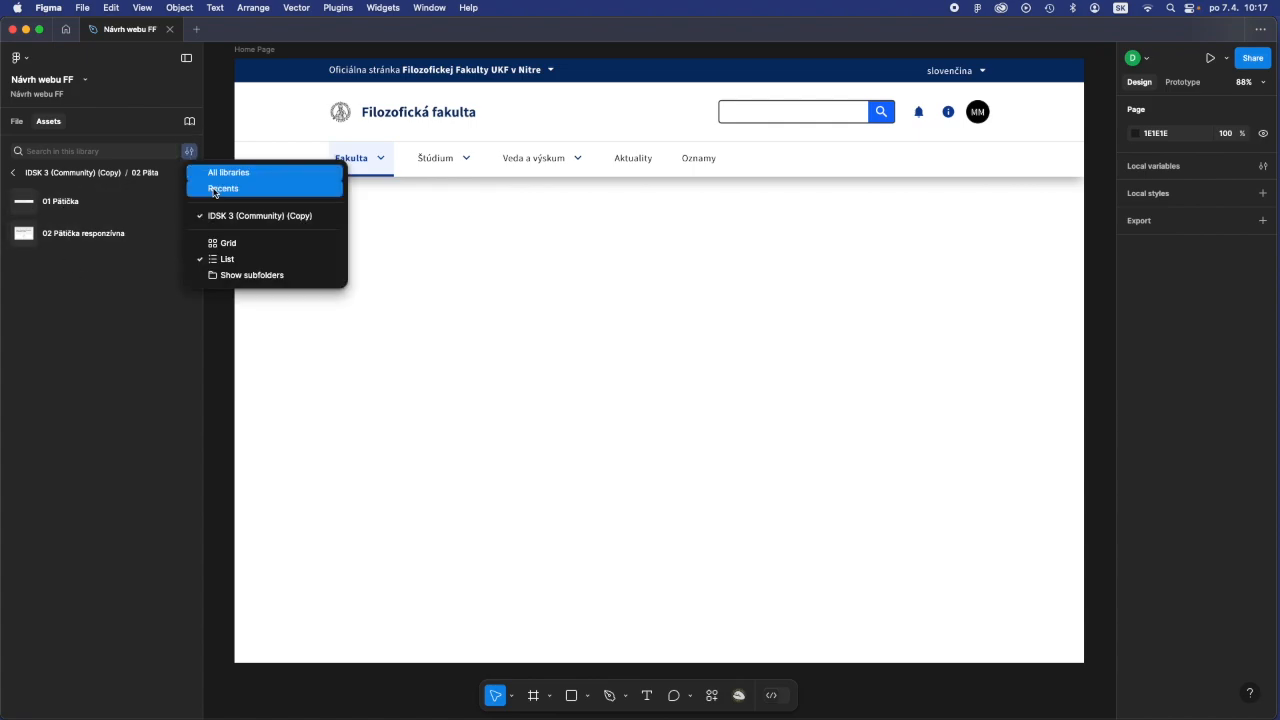
left_click(221, 261)
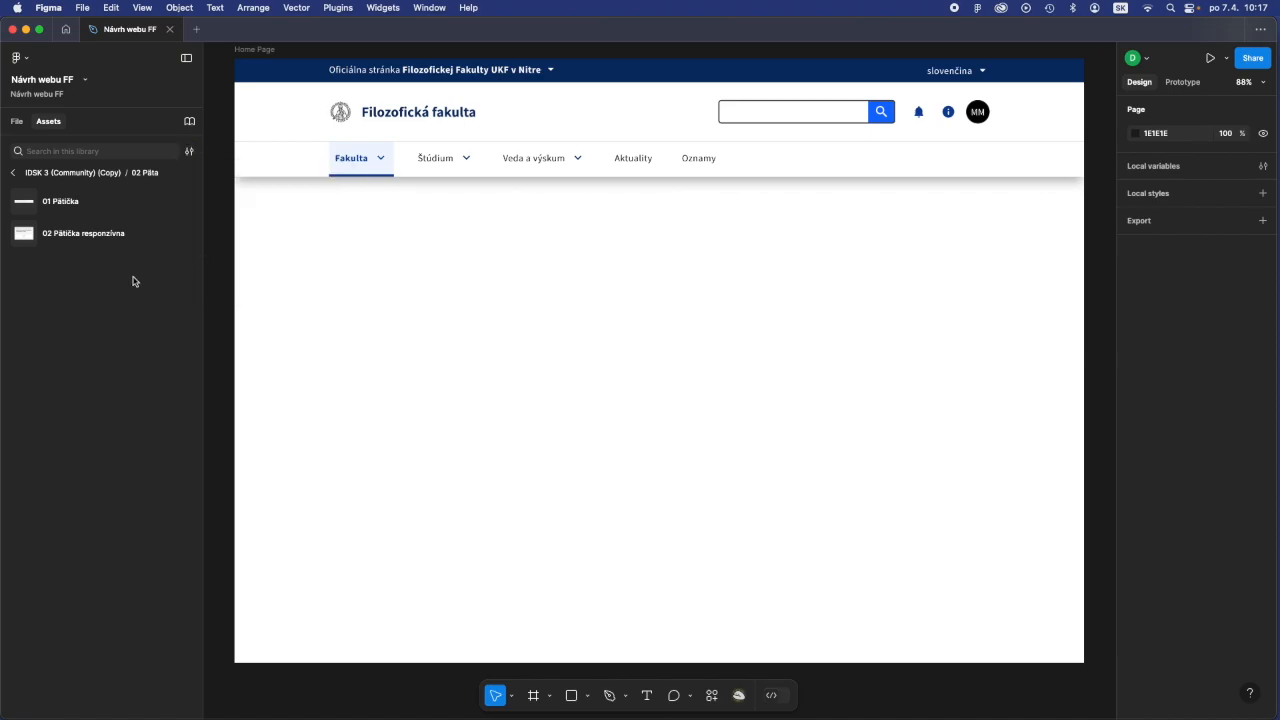
- Preview both footer components and place a 01 Pätička instance on the lower Home Page at about X -13, Y 627
left_click(60, 203)
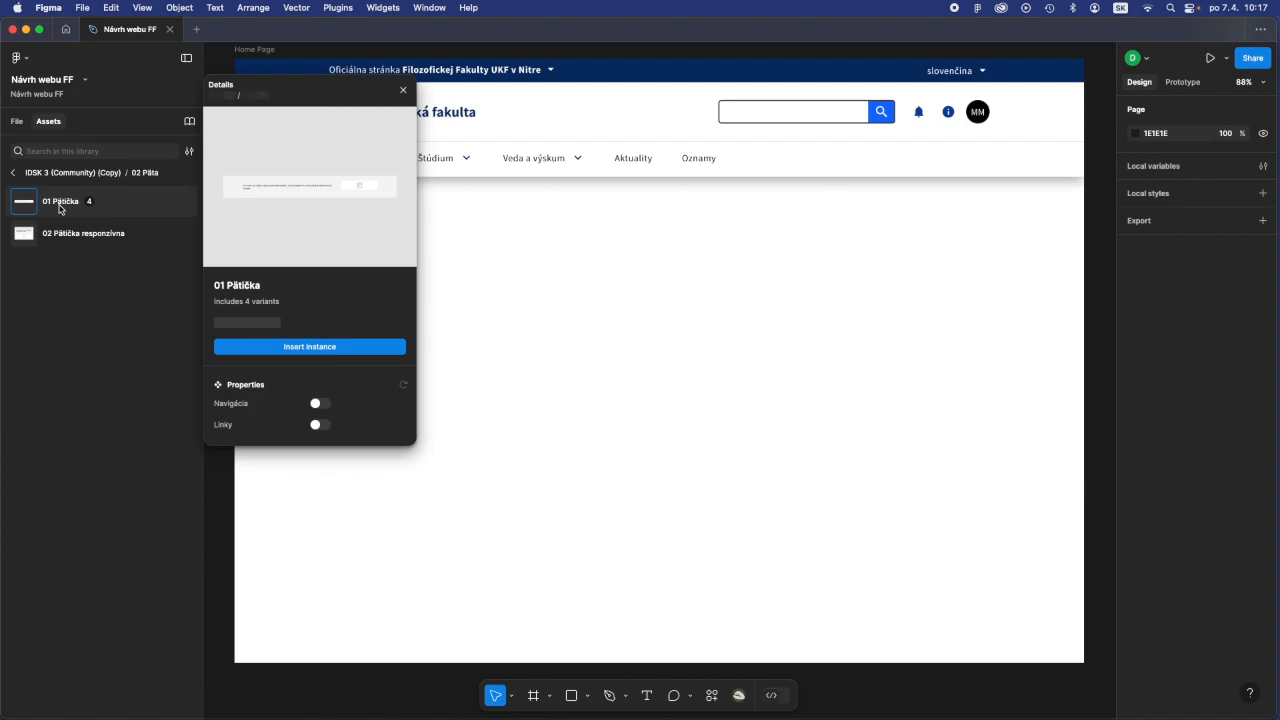
left_click(63, 236)
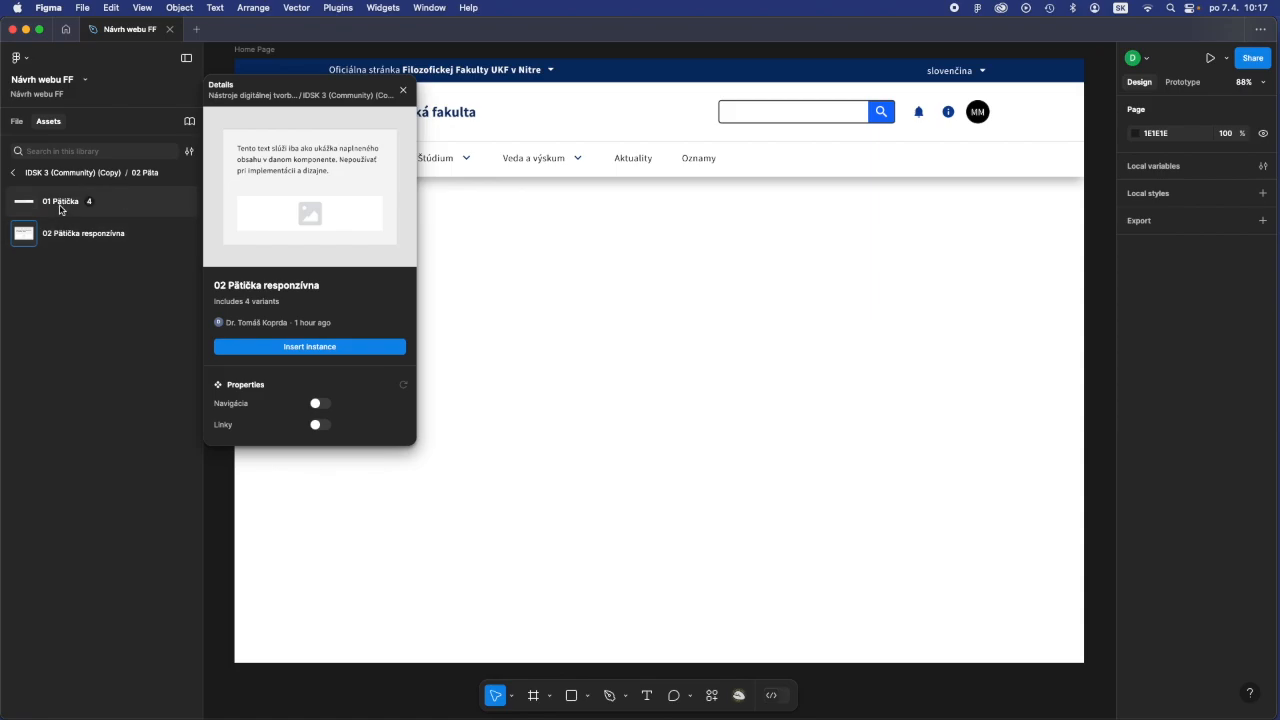
left_click(60, 209)
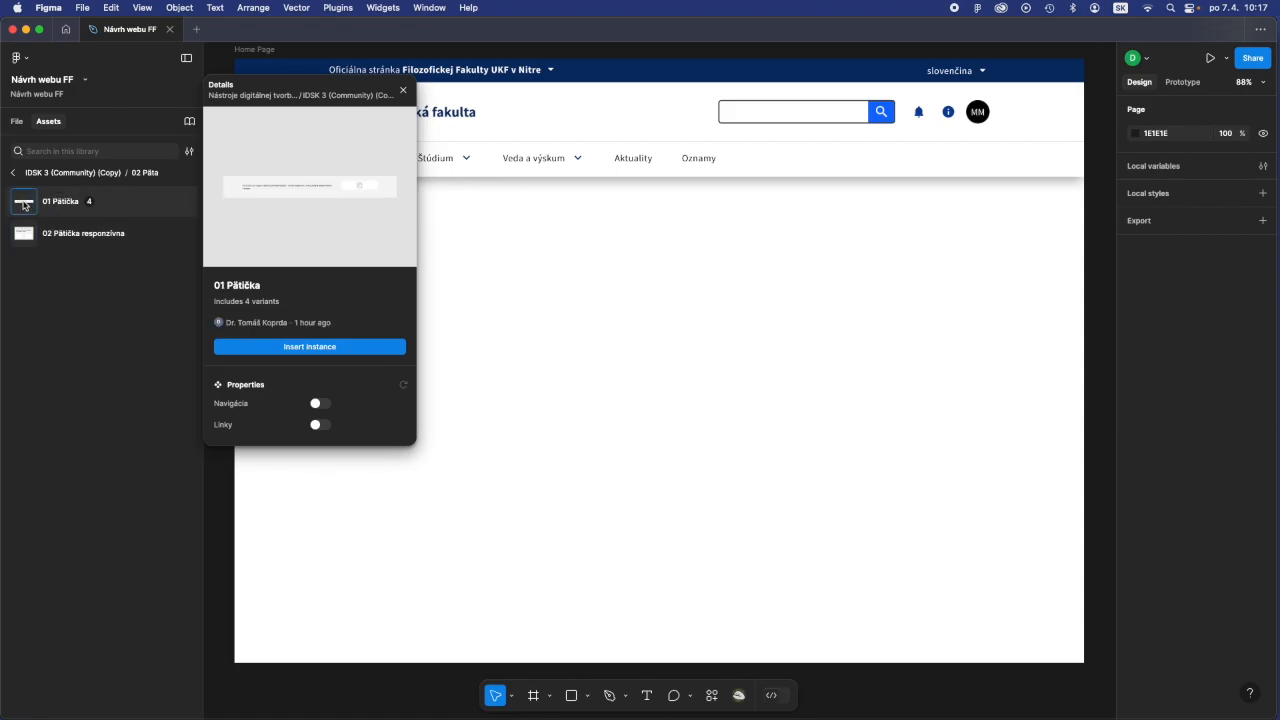
left_click_drag(24, 205, 655, 417)
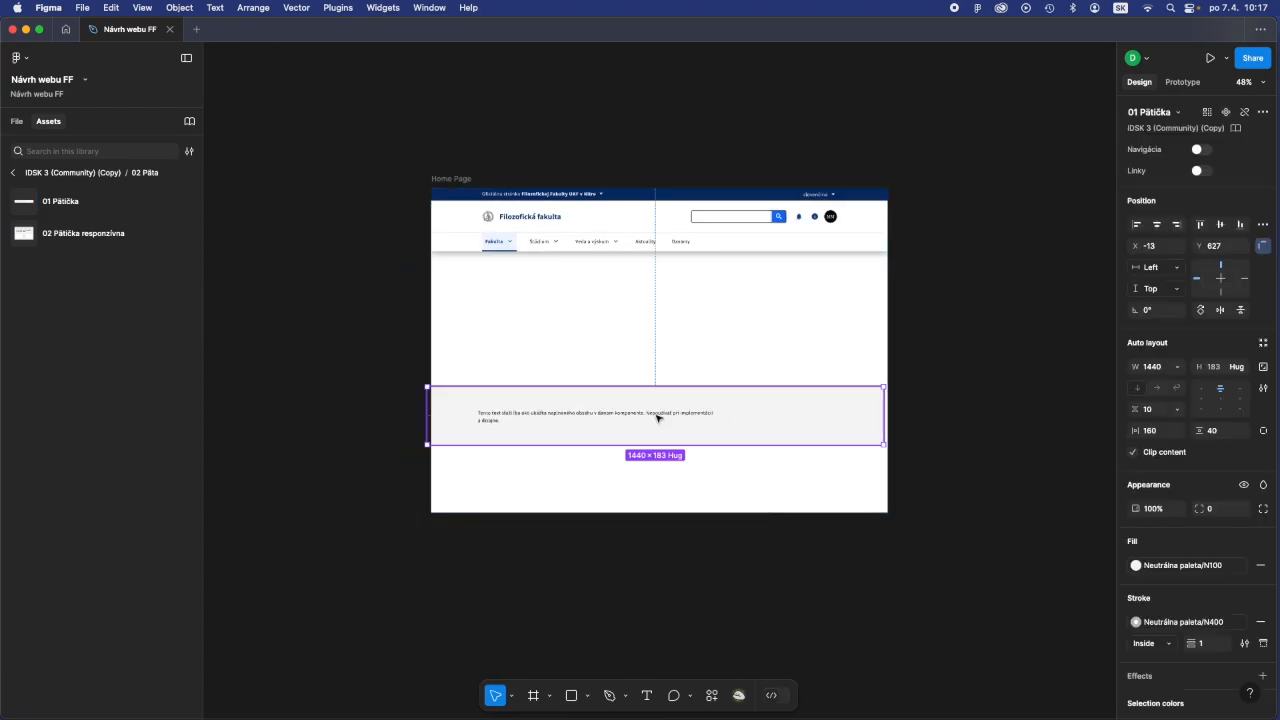
- Zoom to fit the Home Page and move the 01 Pätička layer below 01 Webové sídla in the layer order
left_click(1248, 82)
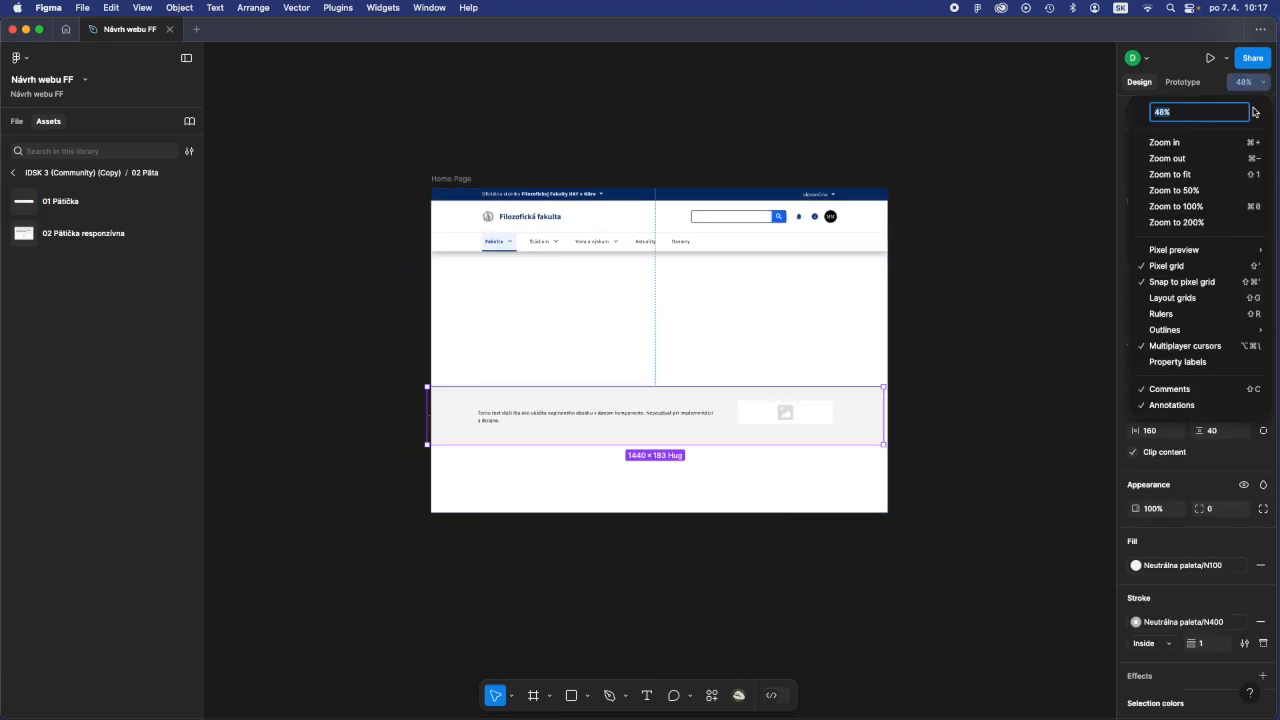
left_click(1234, 170)
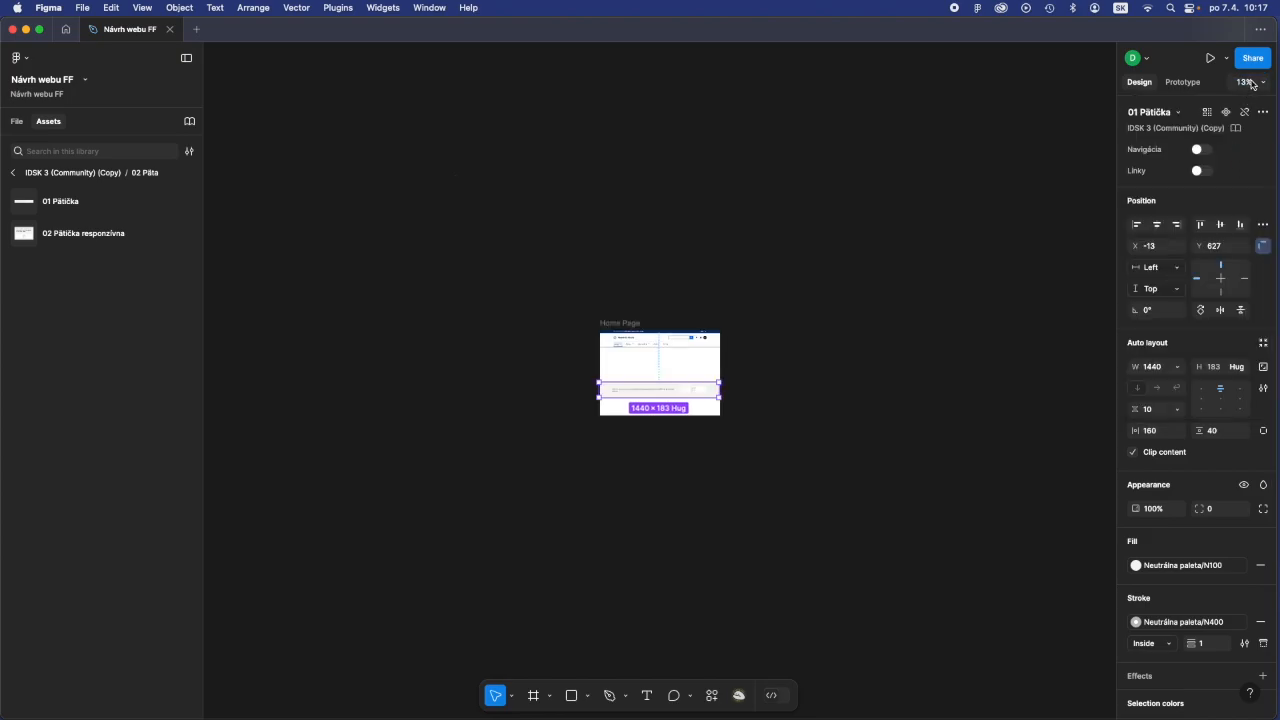
left_click(1248, 82)
left_click(1222, 175)
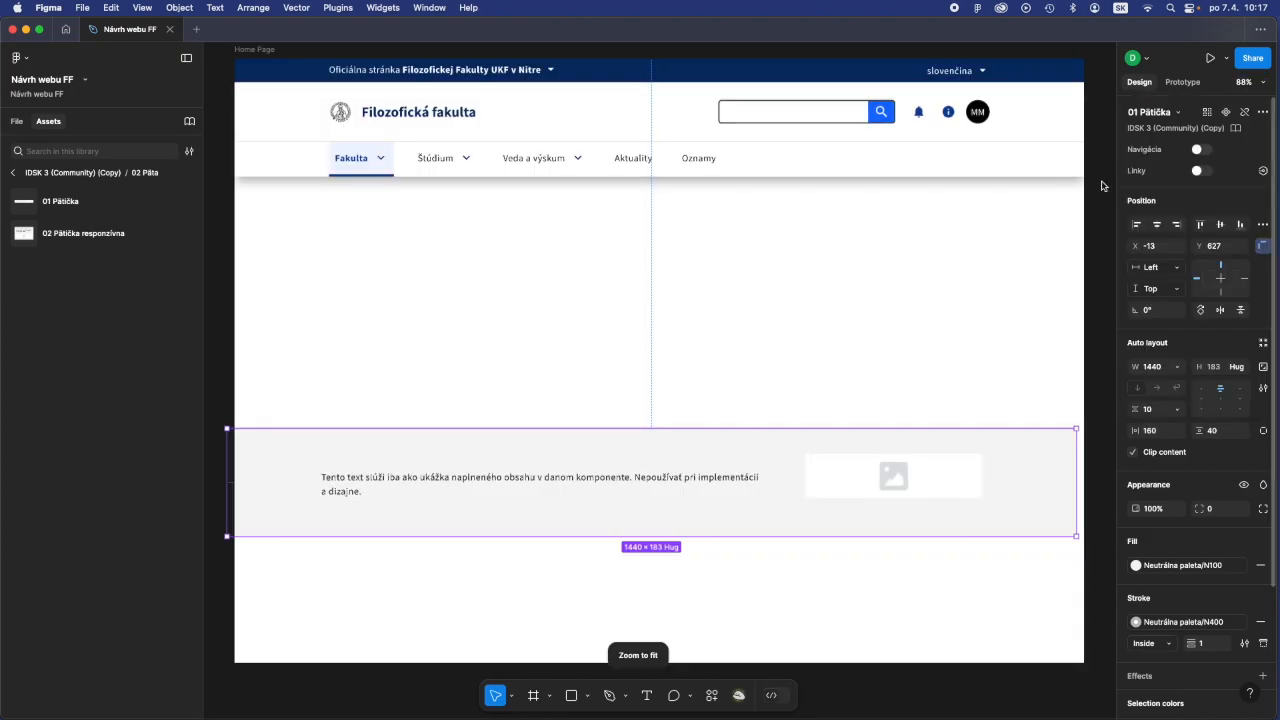
left_click(16, 121)
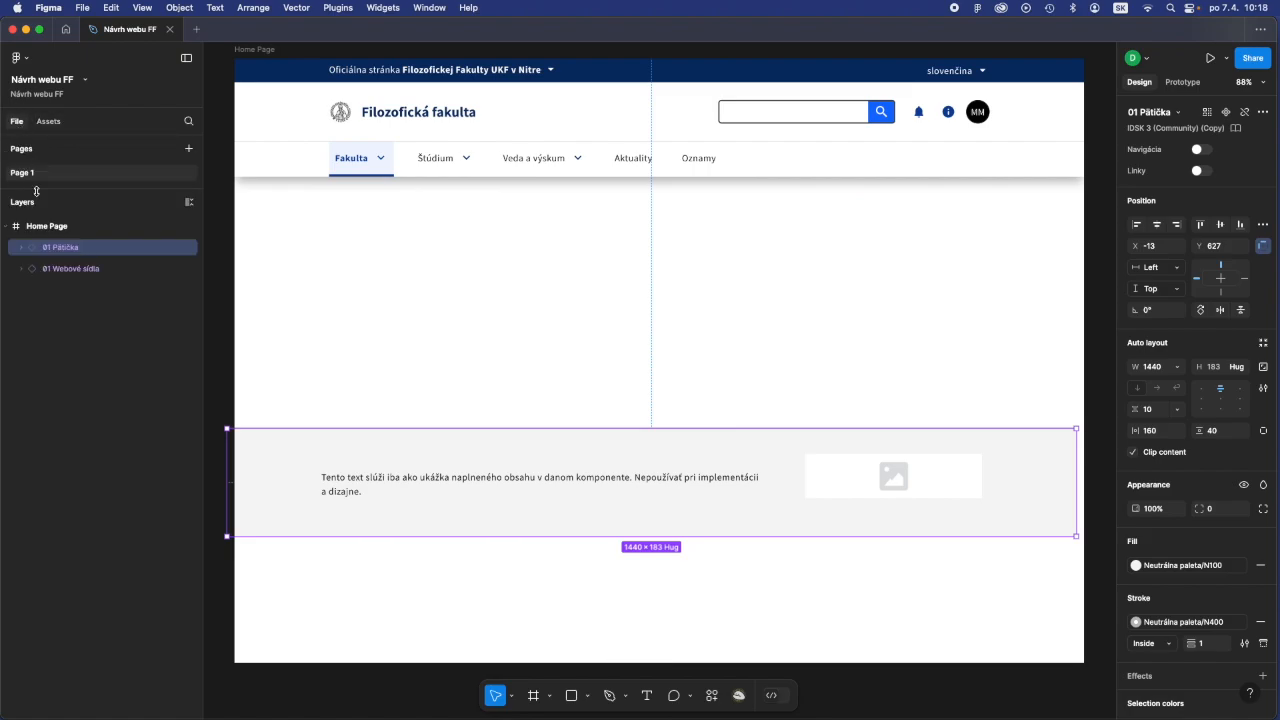
left_click_drag(69, 252, 71, 277)
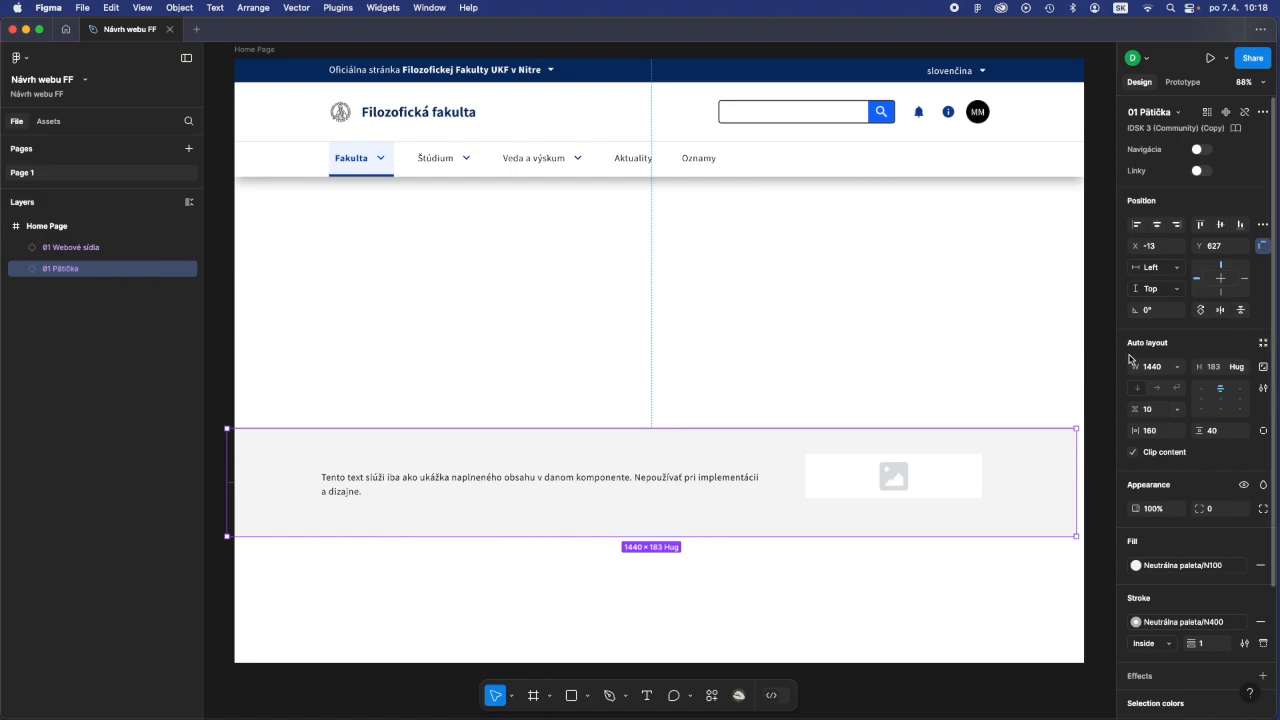
- Align the 01 Pätička footer to the horizontal centre and the bottom edge of the Home Page frame
left_click(1158, 226)
left_click(1241, 226)
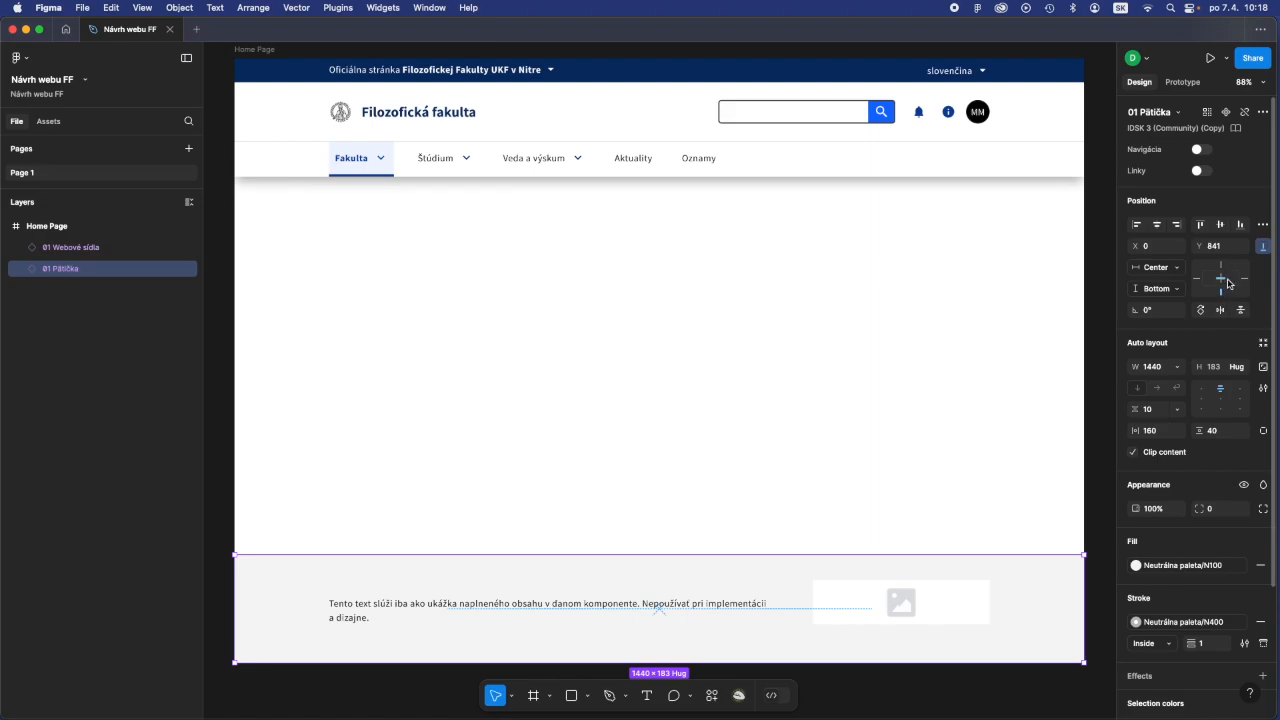
left_click(903, 390)
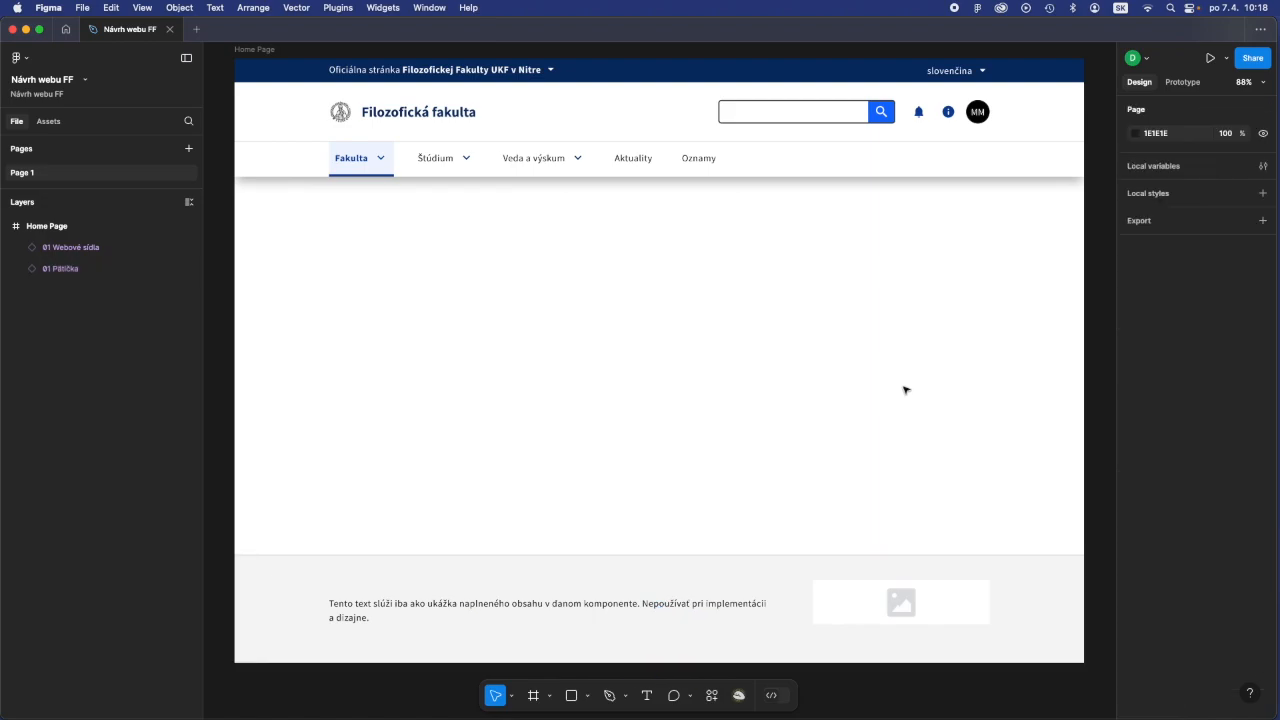
- Shorten the Home Page frame from its bottom edge to test the footer's anchoring, and undo the resize
left_click(254, 49)
left_click_drag(670, 663, 692, 507)
key("super+z")
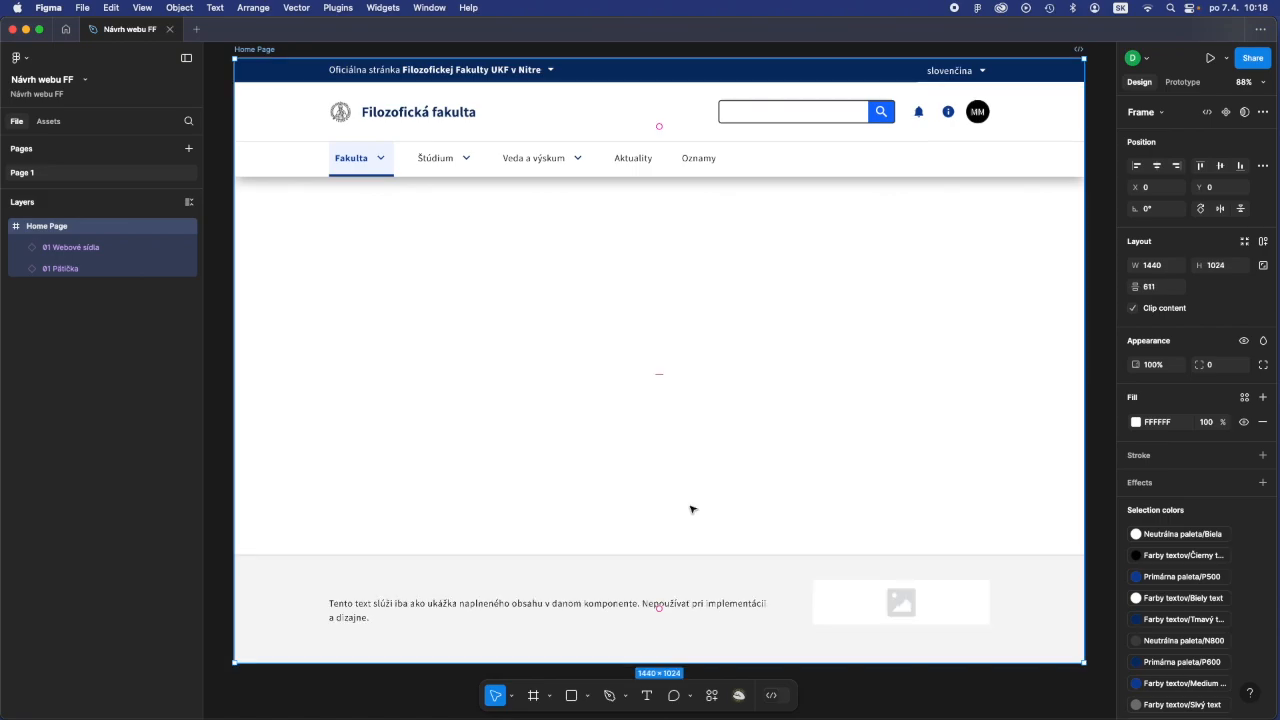
left_click(664, 479)
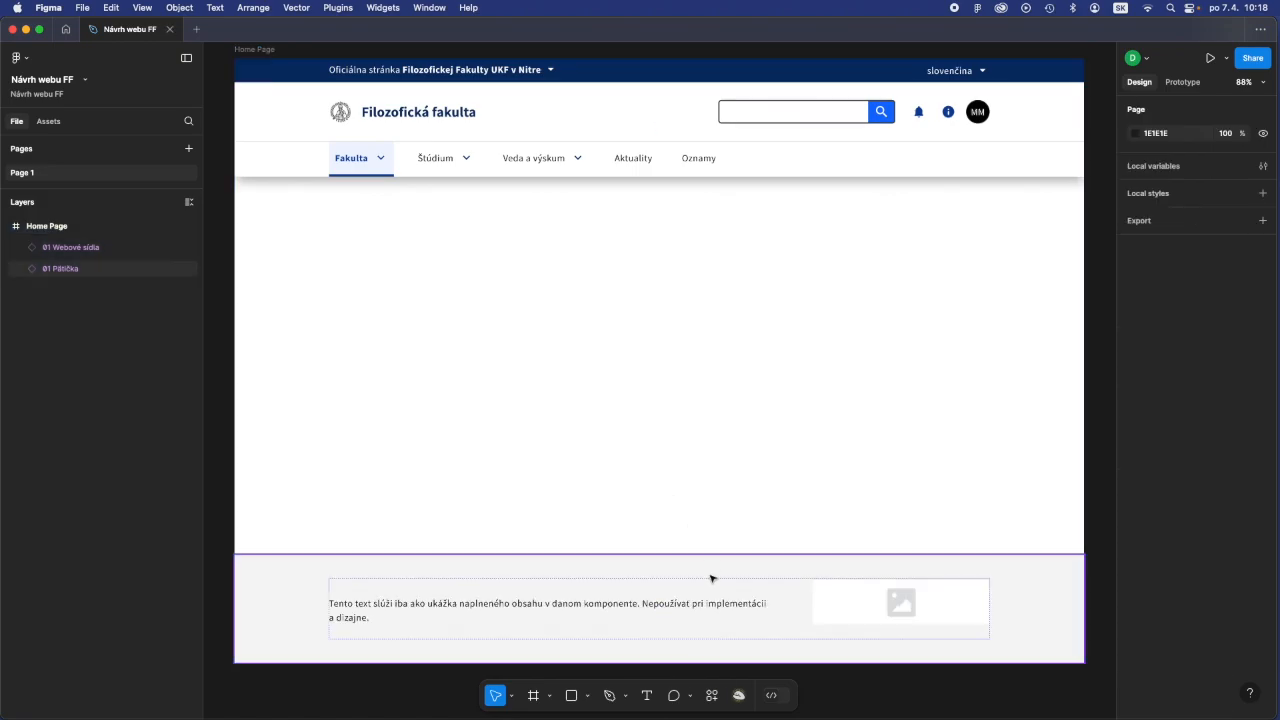
- Try the Navigácia property of the 01 Pätička footer, switch it back off, and turn on the Linky property
left_click(65, 270)
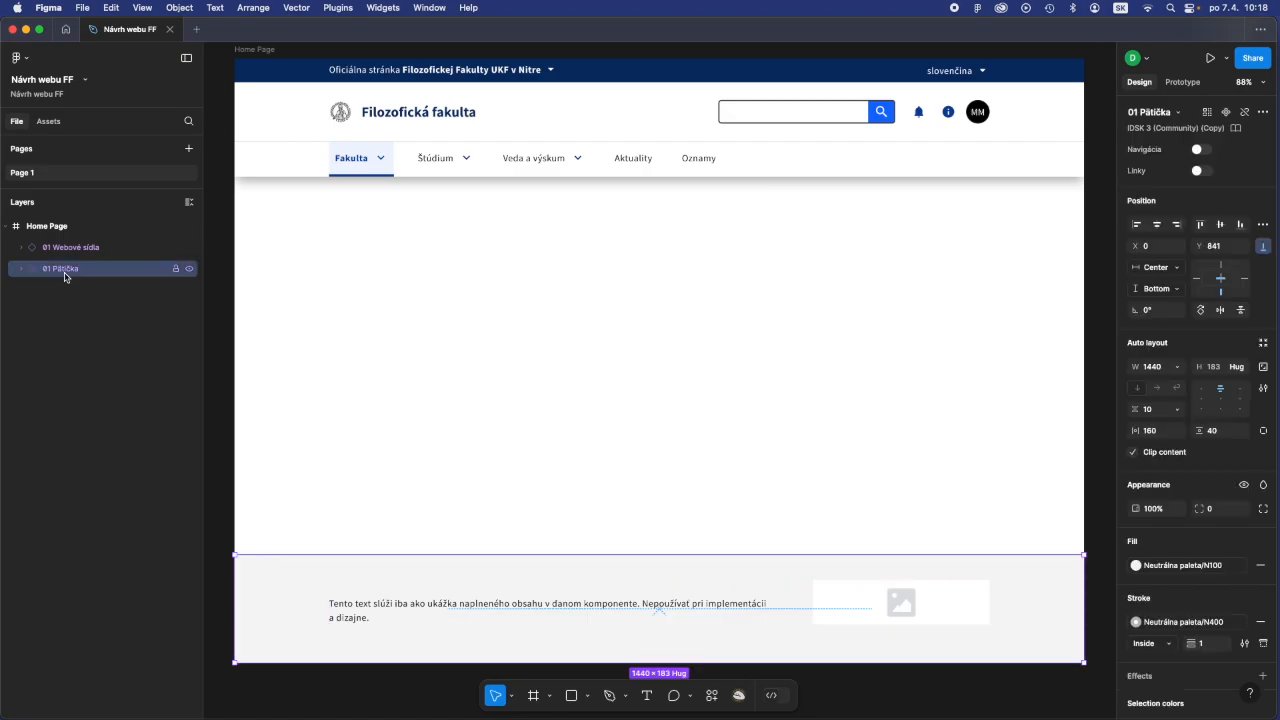
left_click(1203, 150)
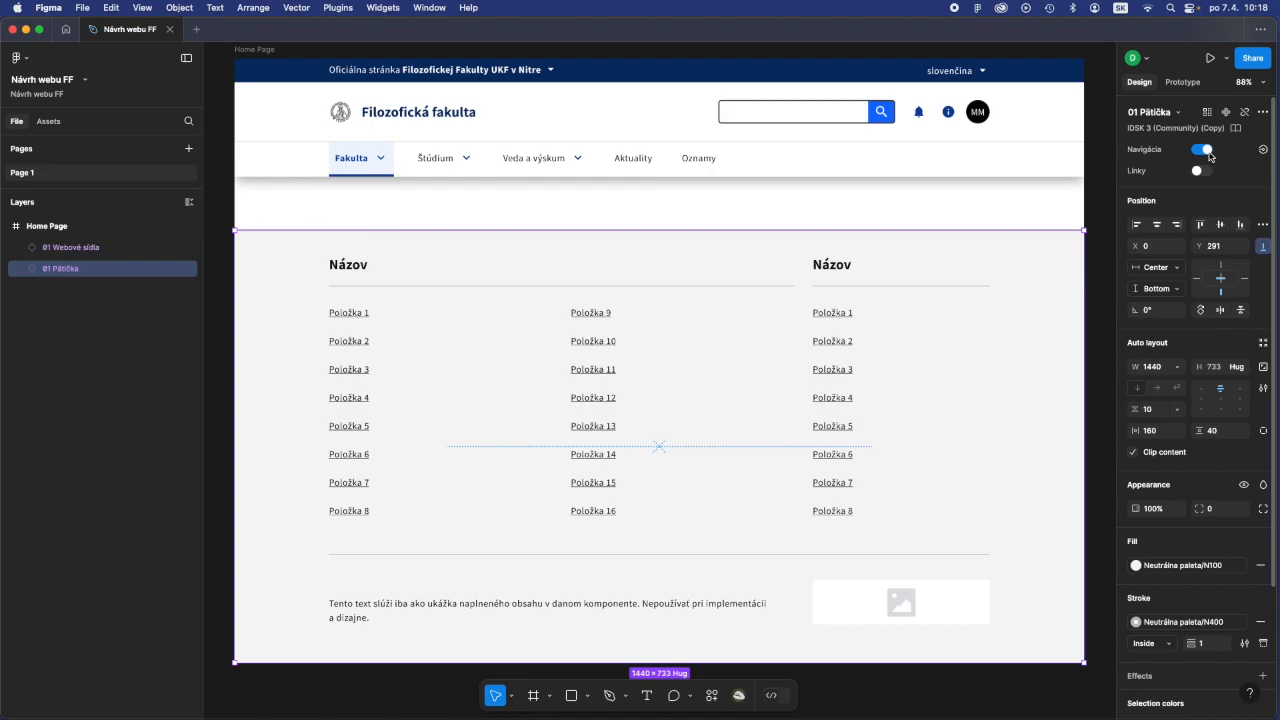
left_click(1199, 150)
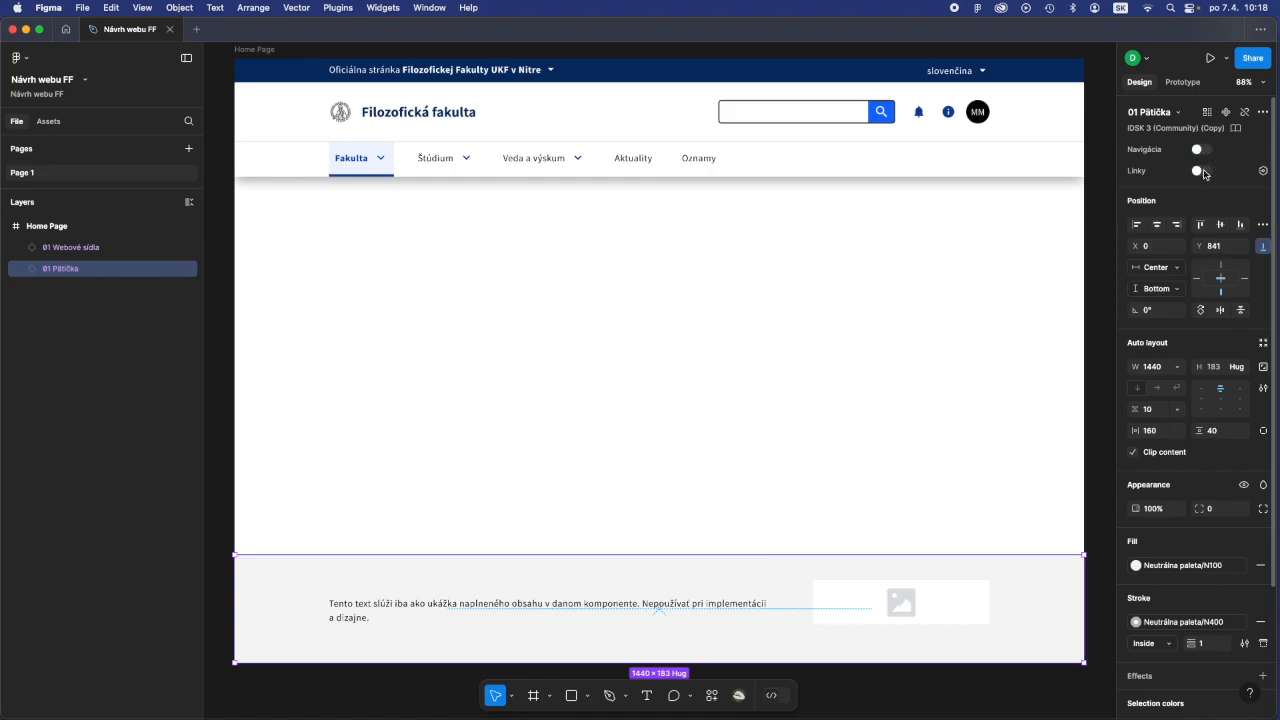
left_click(1202, 171)
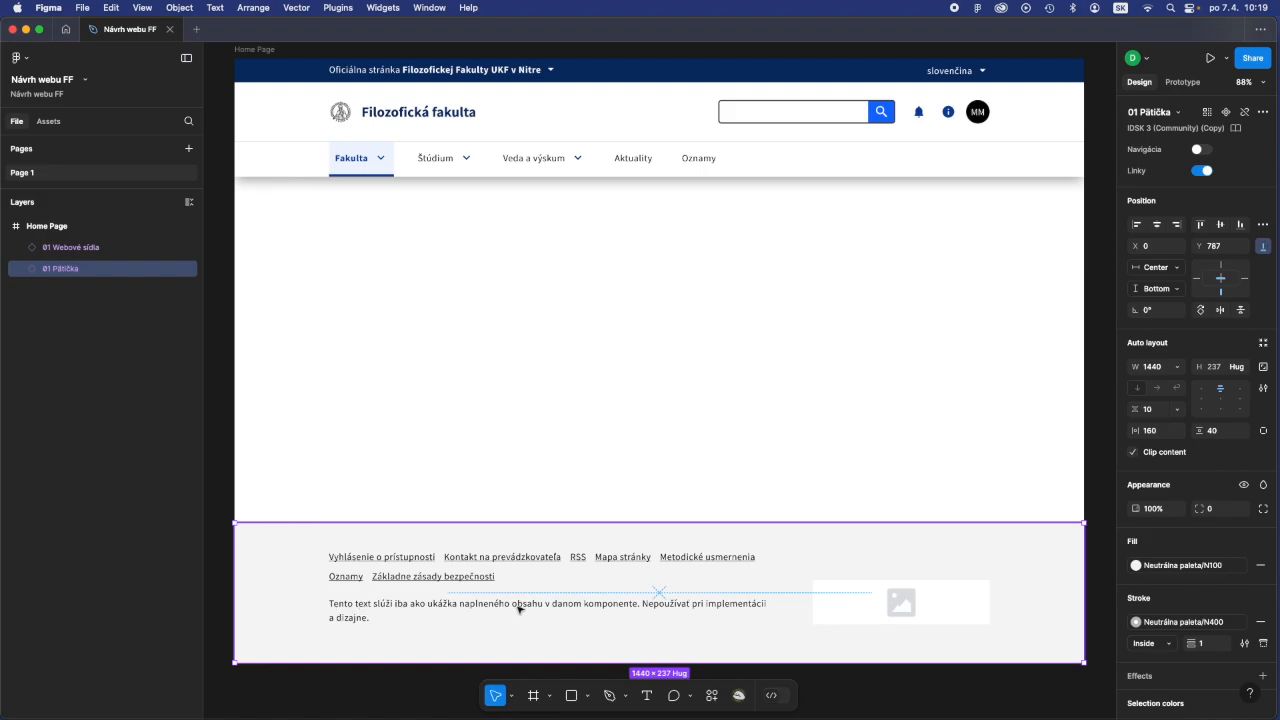
- Replace the footer's placeholder paragraph with "Webové sídlo Filozofickej fakulty UKF v Nitre"
left_click(647, 695)
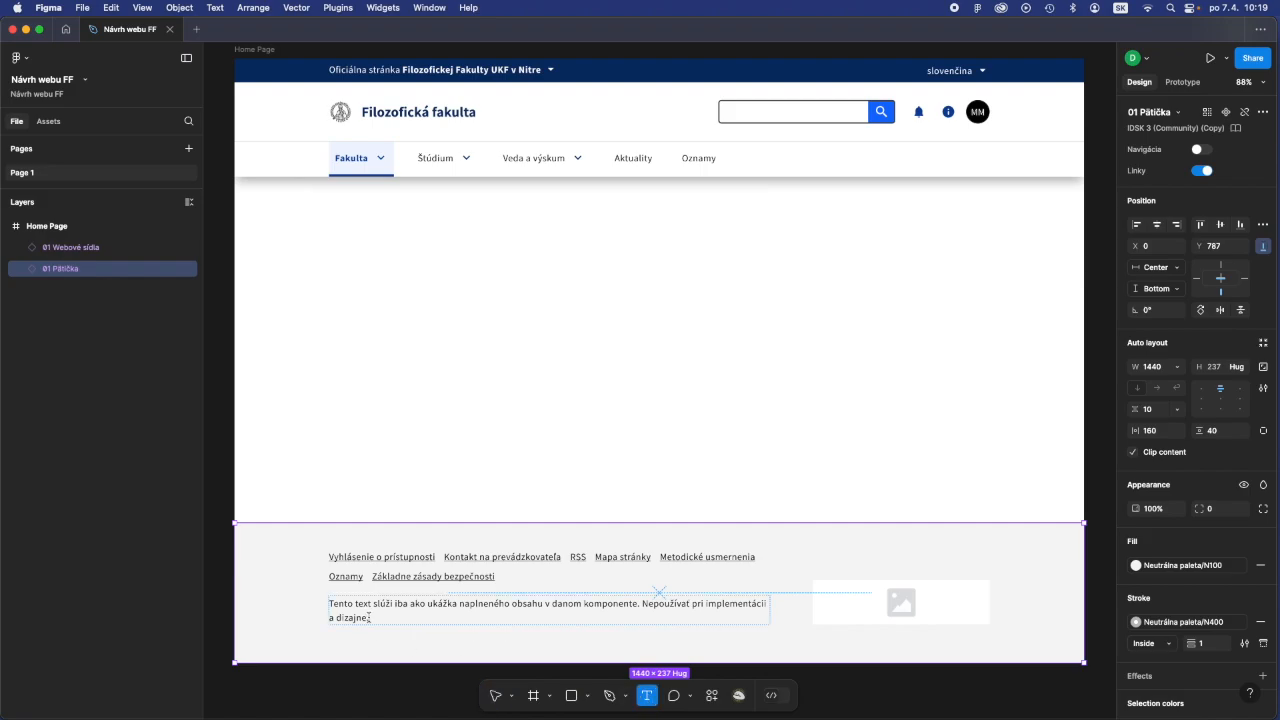
left_click_drag(368, 618, 320, 603)
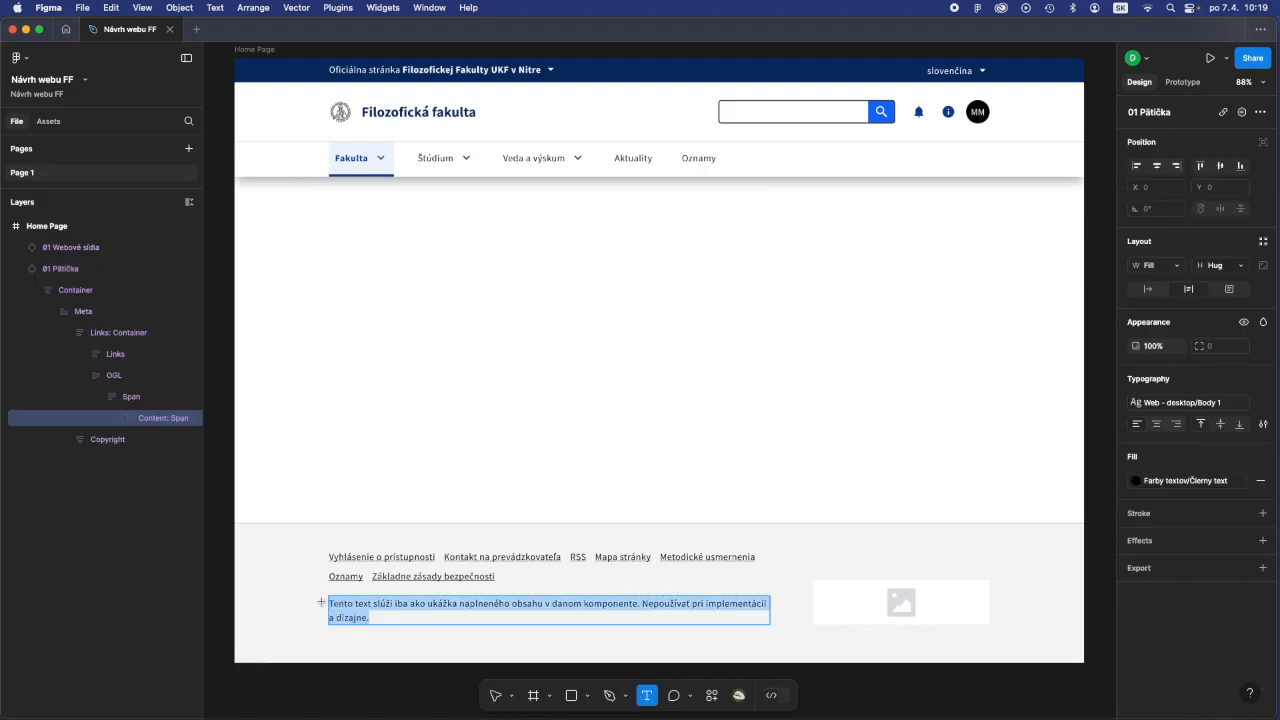
type("Webové sídlo Filozofickej fakulty UKF v Nitre")
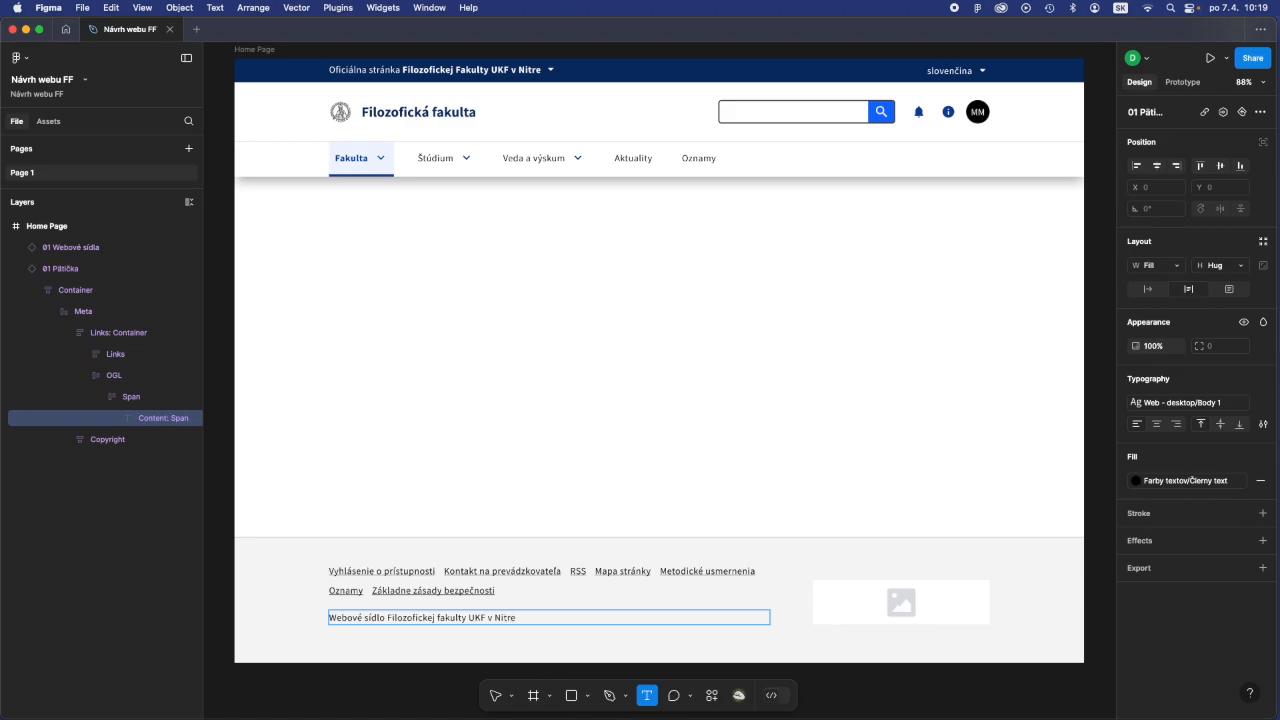
key("Escape")
key("Escape")
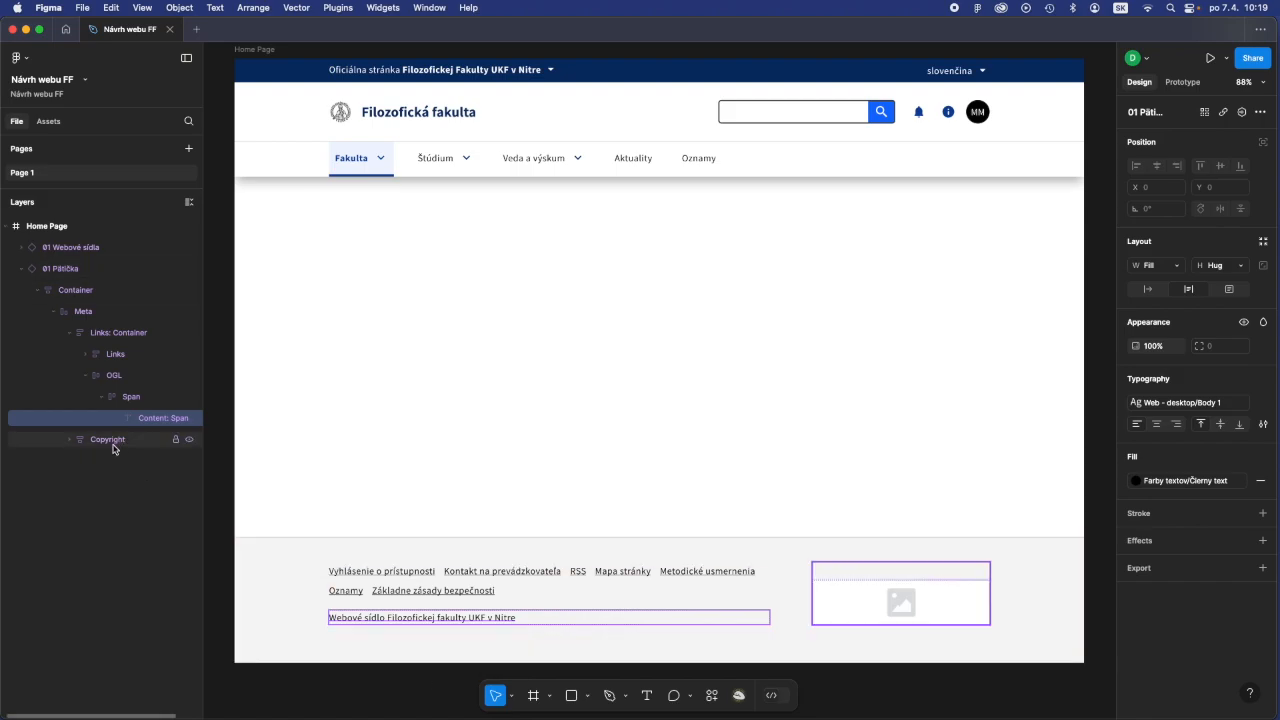
- Collapse the footer's OGL layer, expand its Copyright layer and select Image 1 inside it
left_click(54, 311)
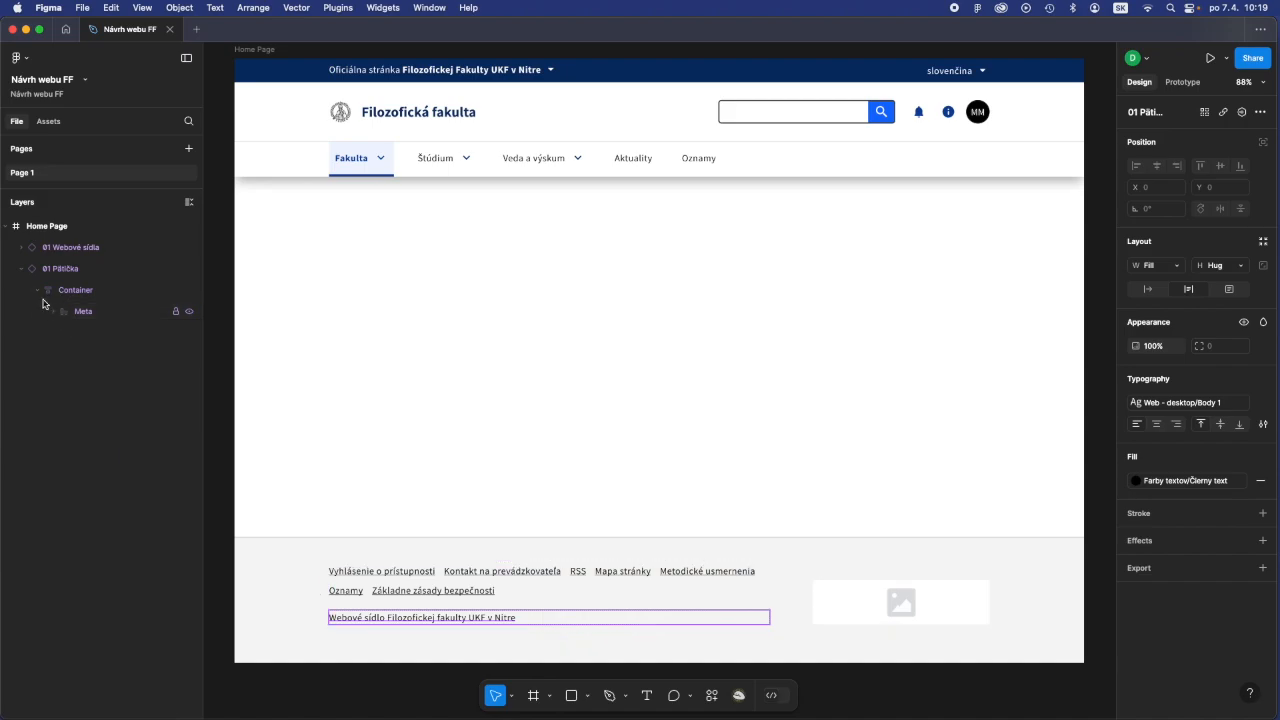
left_click(54, 312)
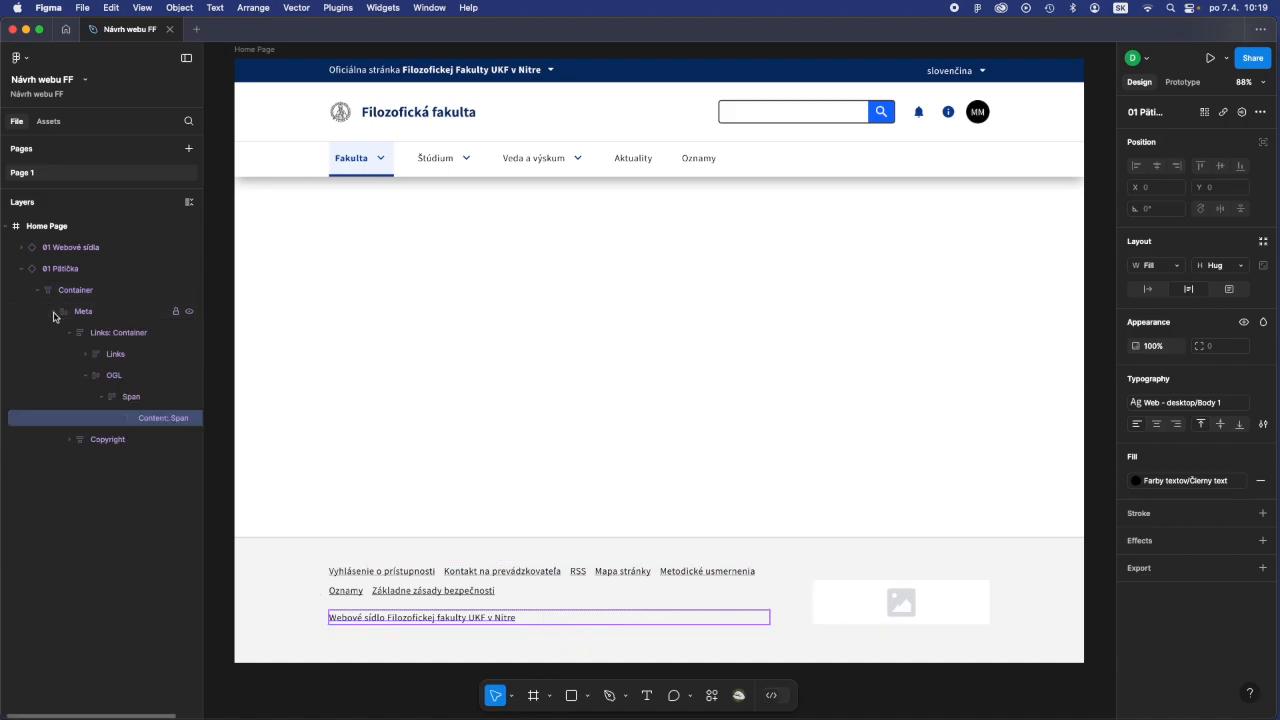
left_click(85, 376)
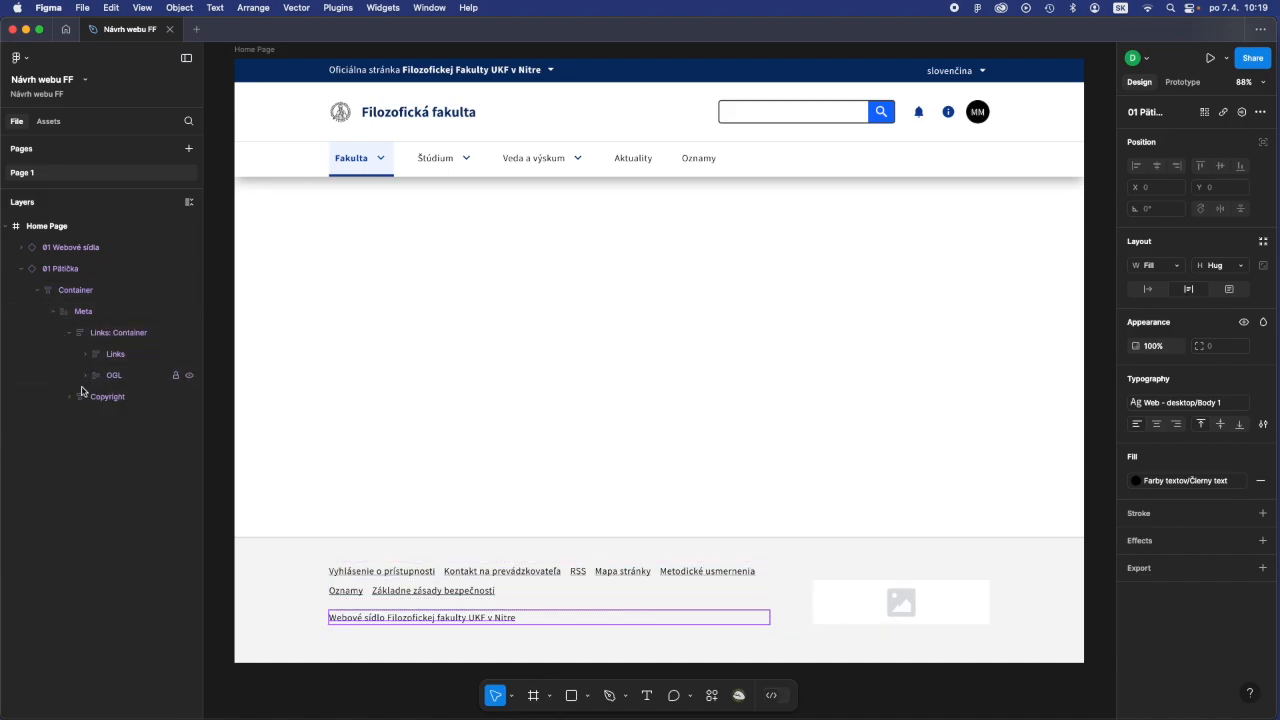
left_click(68, 398)
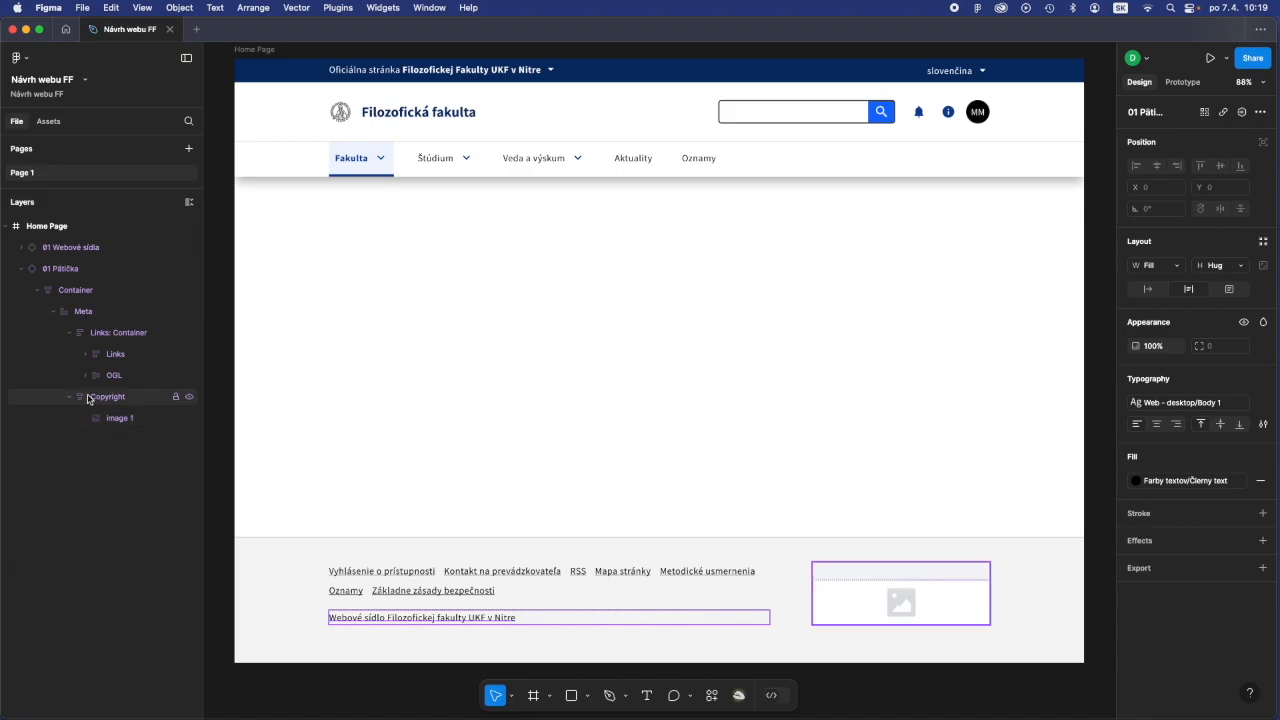
left_click(99, 397)
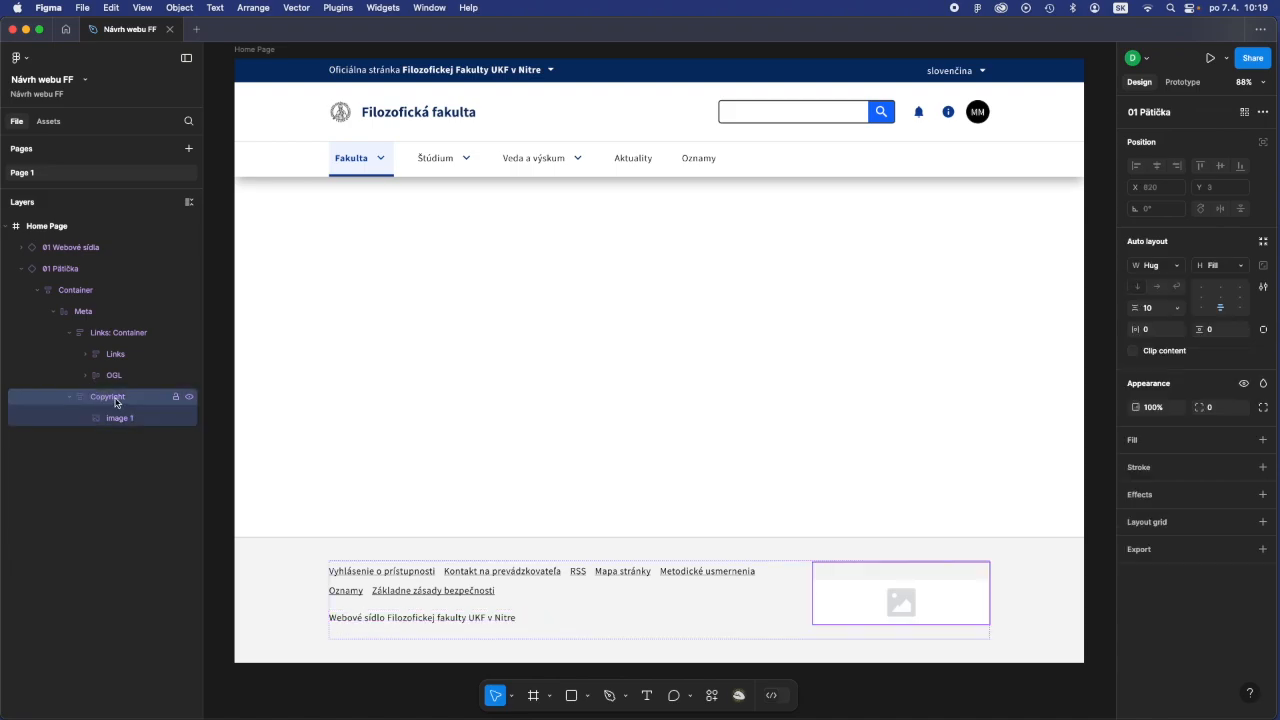
left_click(120, 421)
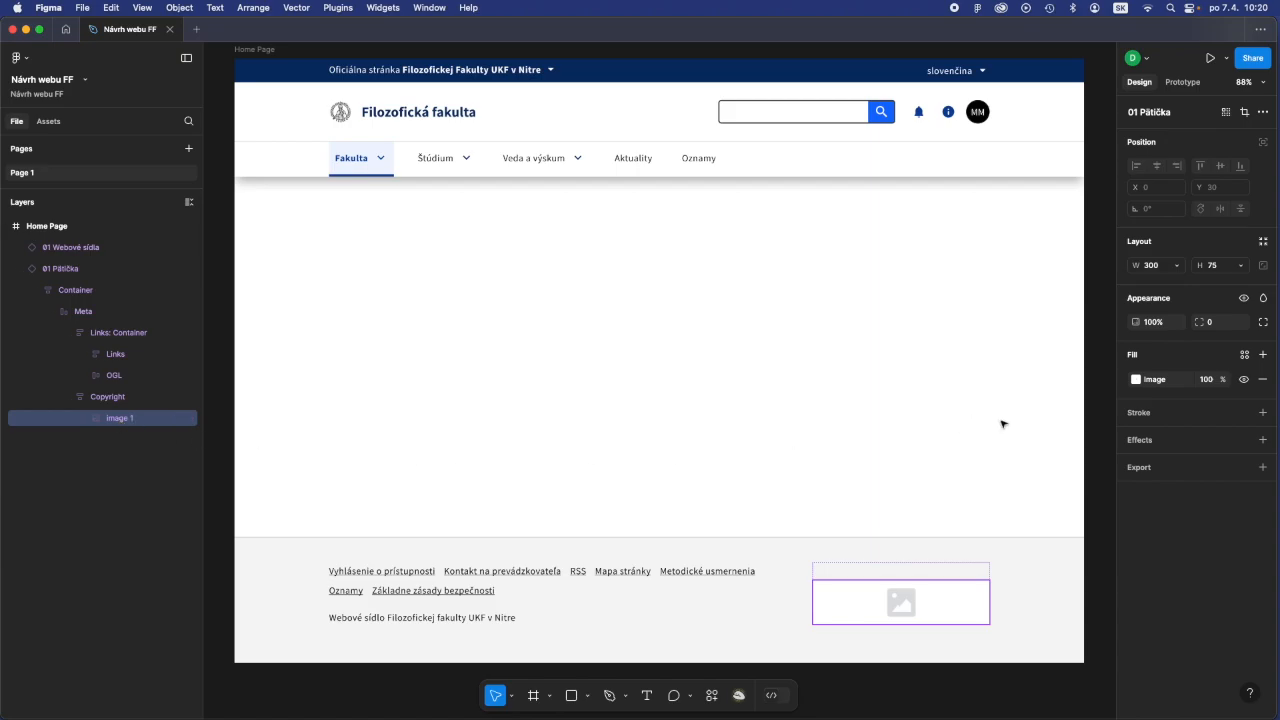
- Replace the image fill of the footer's Image 1 with the file LogoUKF_Footer2.png and deselect it
left_click(1136, 380)
mouse_move(1049, 500)
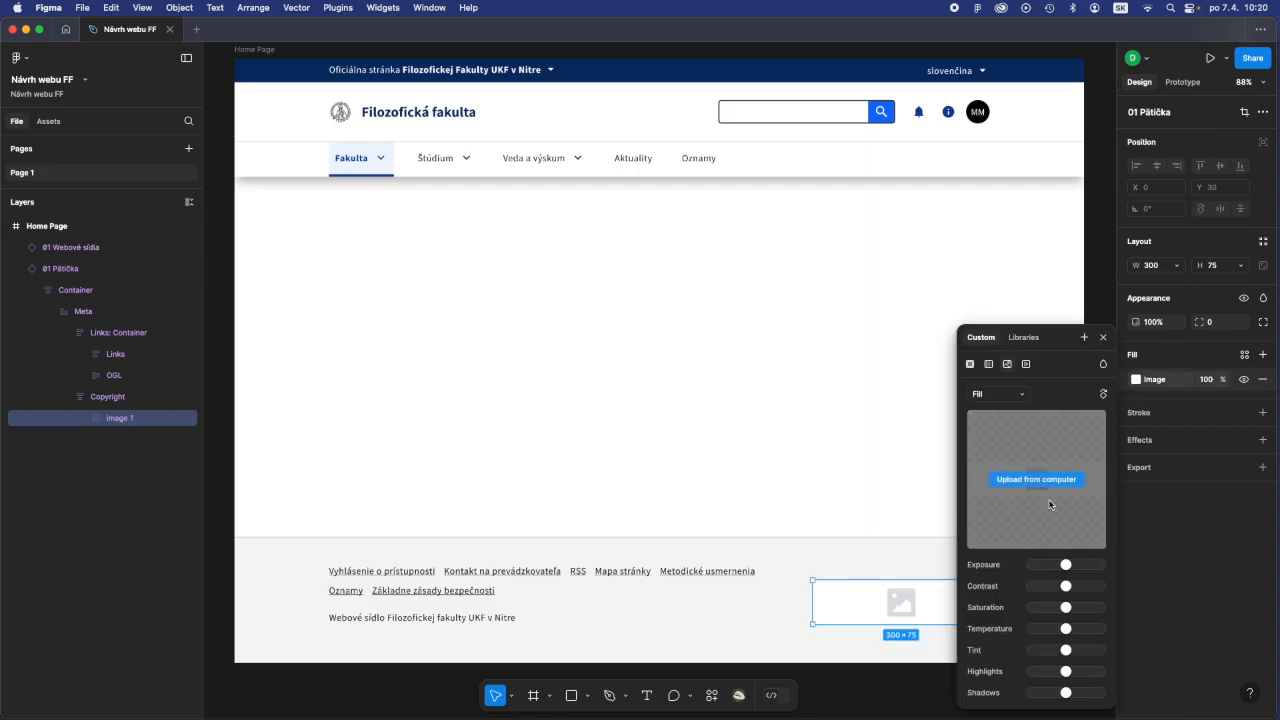
left_click(1035, 484)
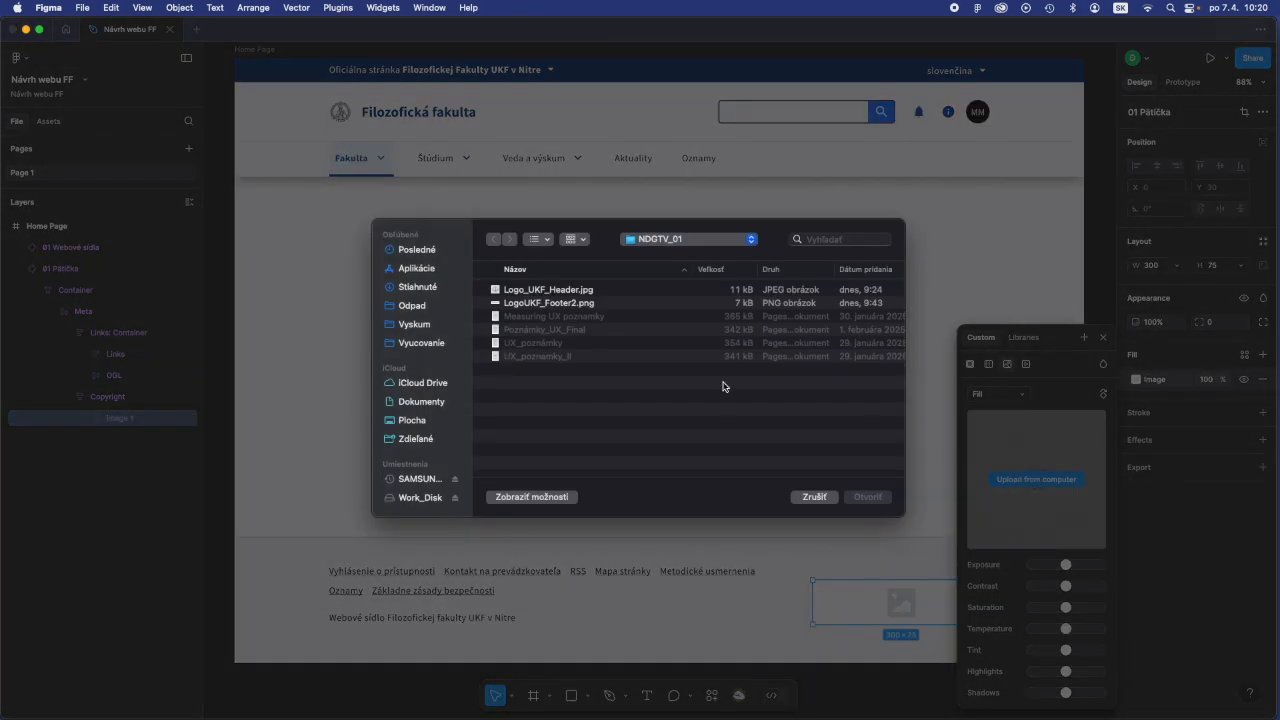
left_click(546, 304)
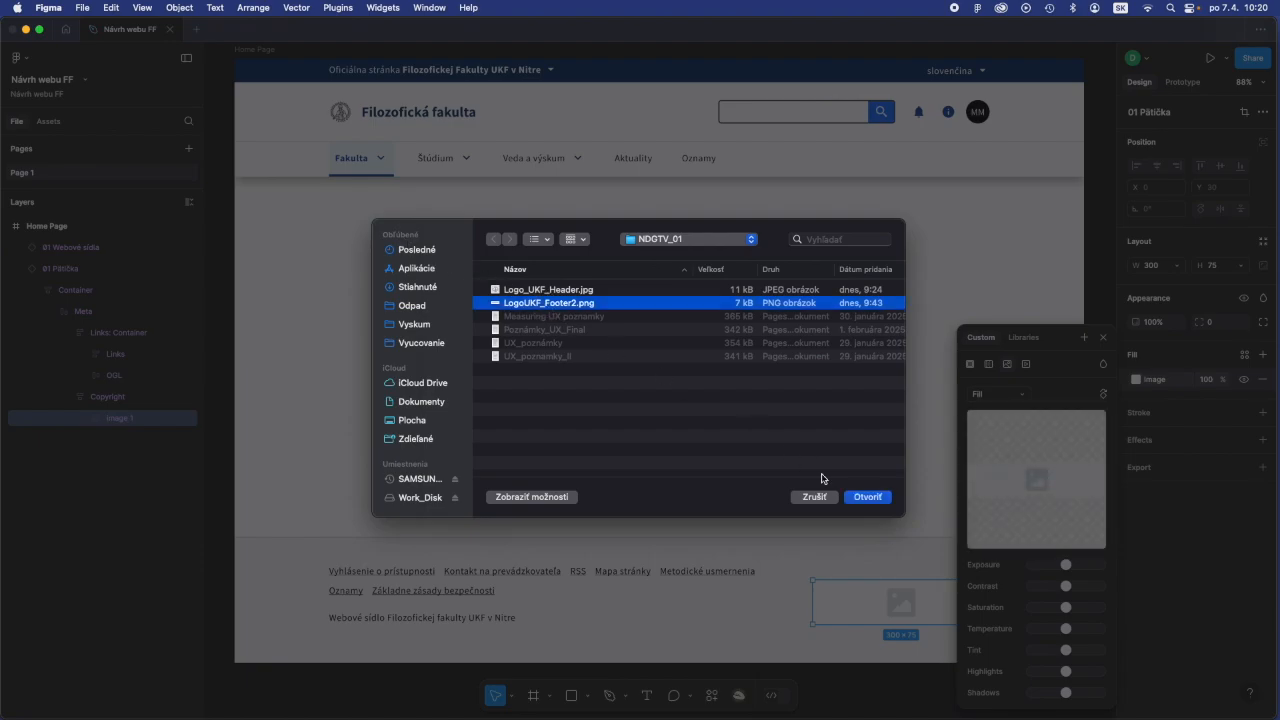
left_click(881, 502)
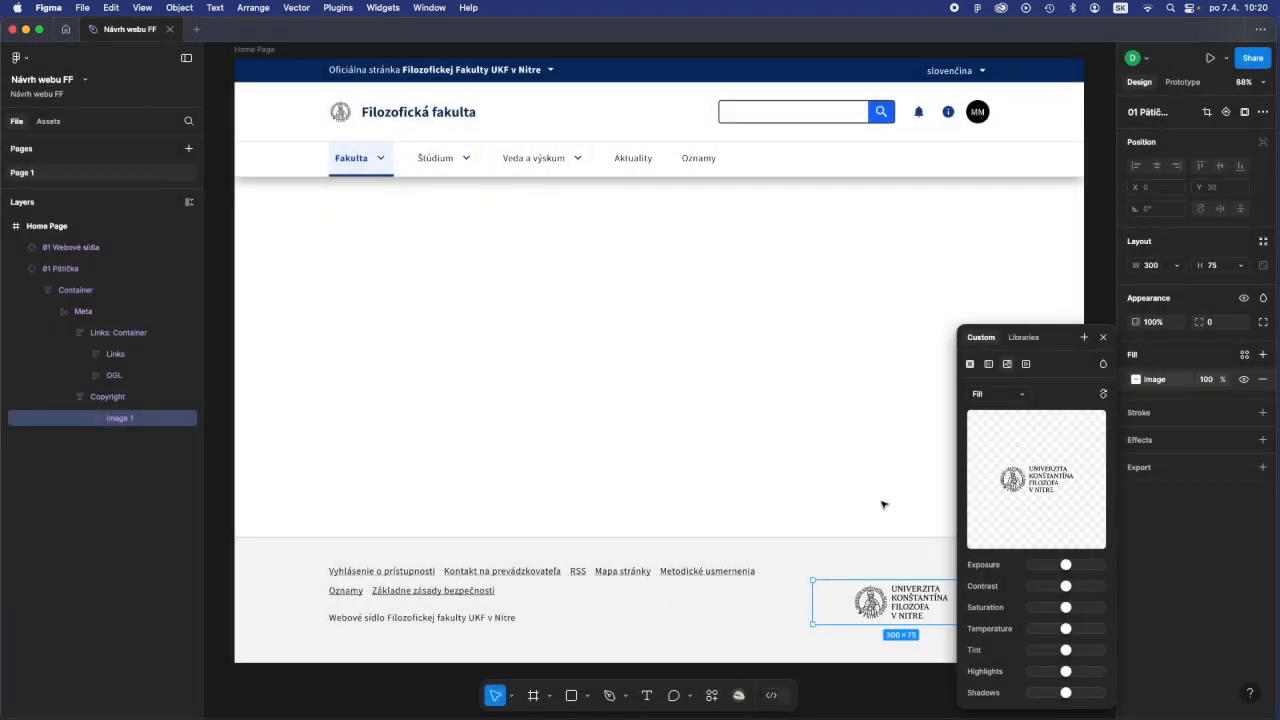
left_click(1104, 340)
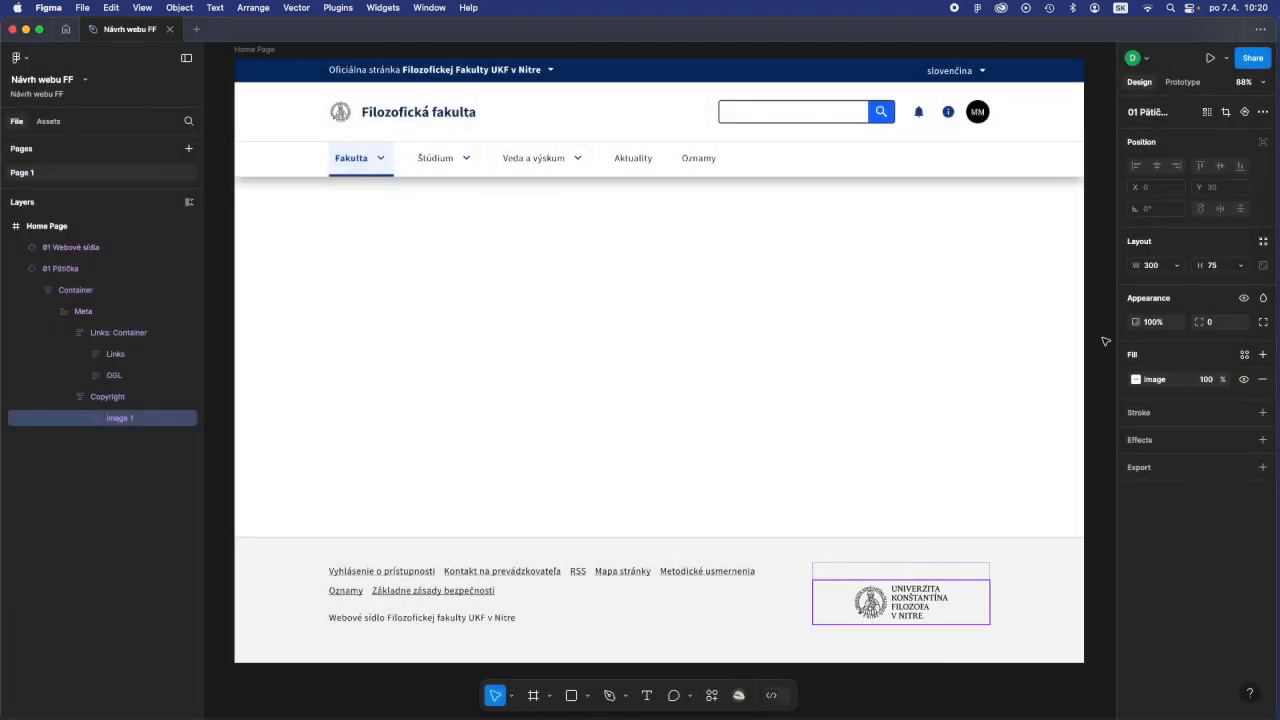
left_click(1012, 373)
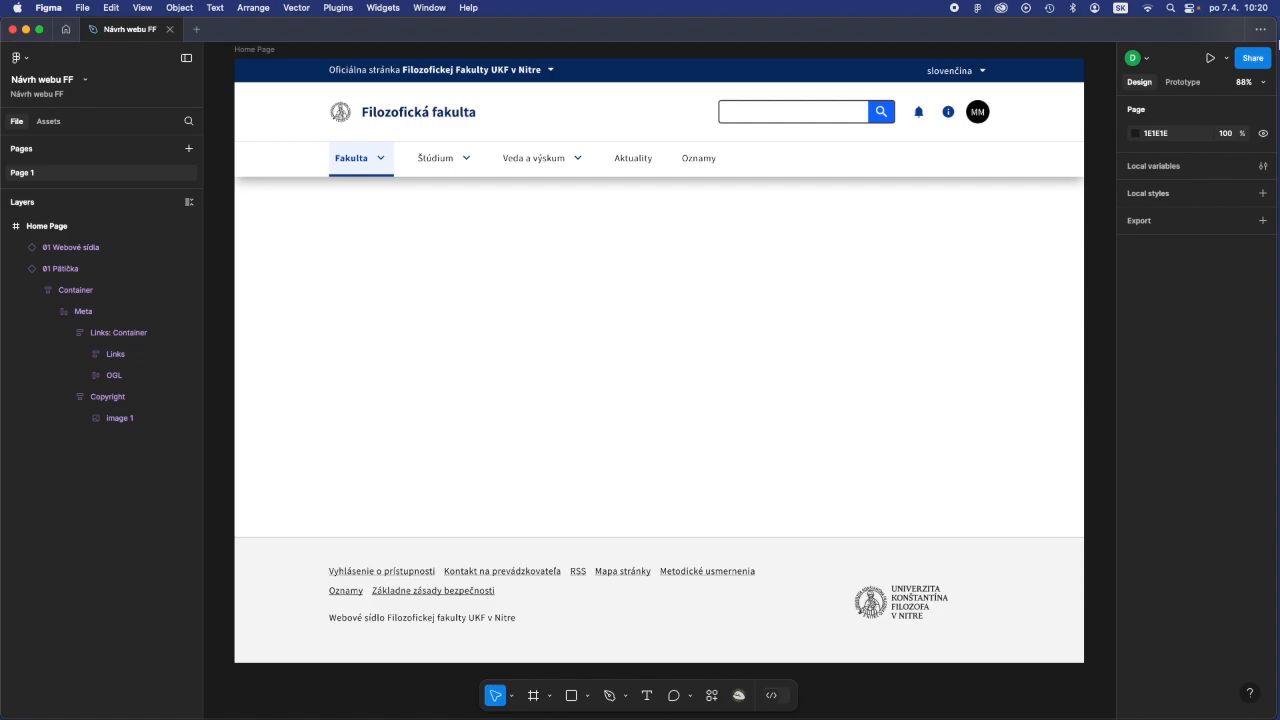
- Open the file's sharing dialog, dismiss the tip, and review the options for who can access the file
left_click(1253, 58)
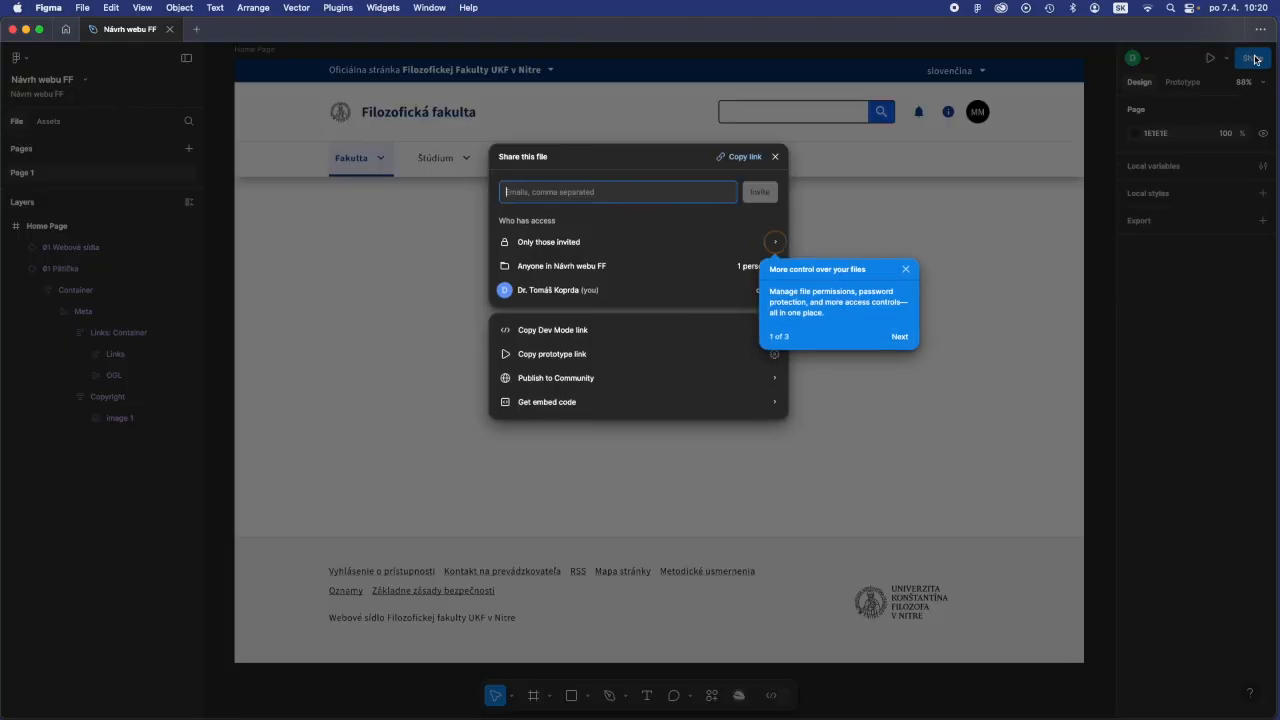
left_click(907, 272)
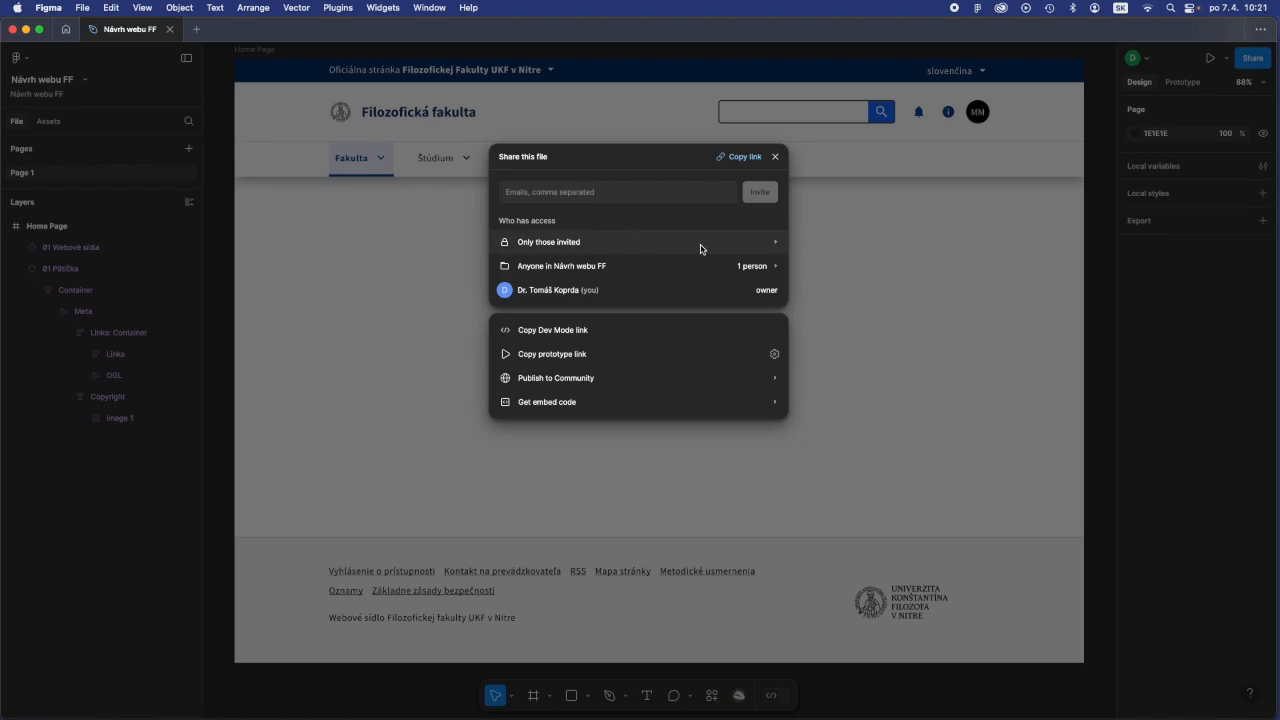
left_click(774, 247)
left_click(760, 247)
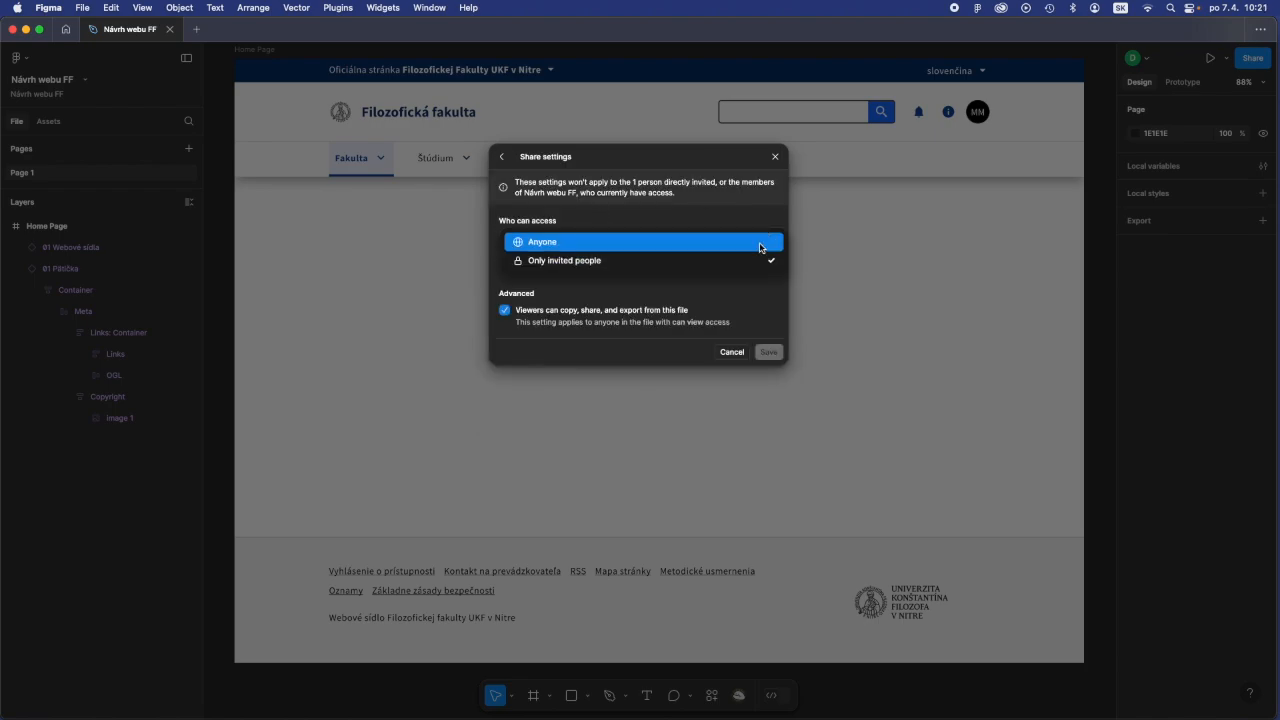
left_click(611, 218)
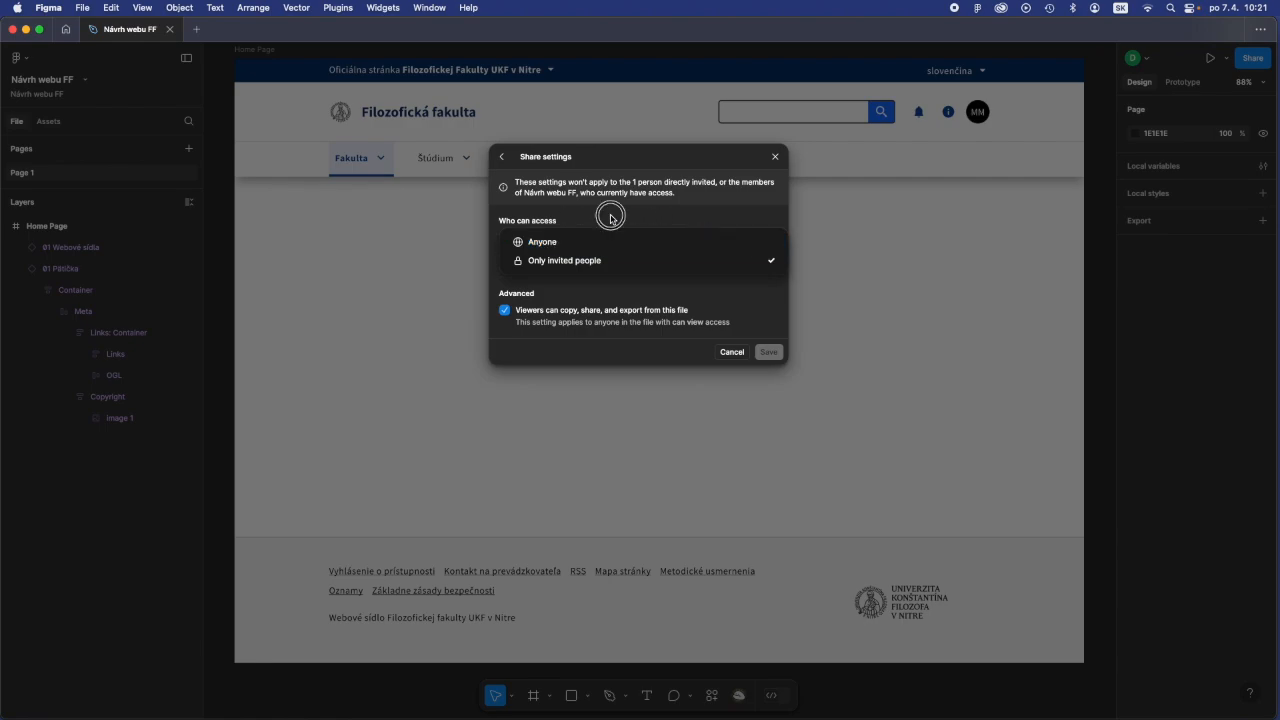
left_click(502, 157)
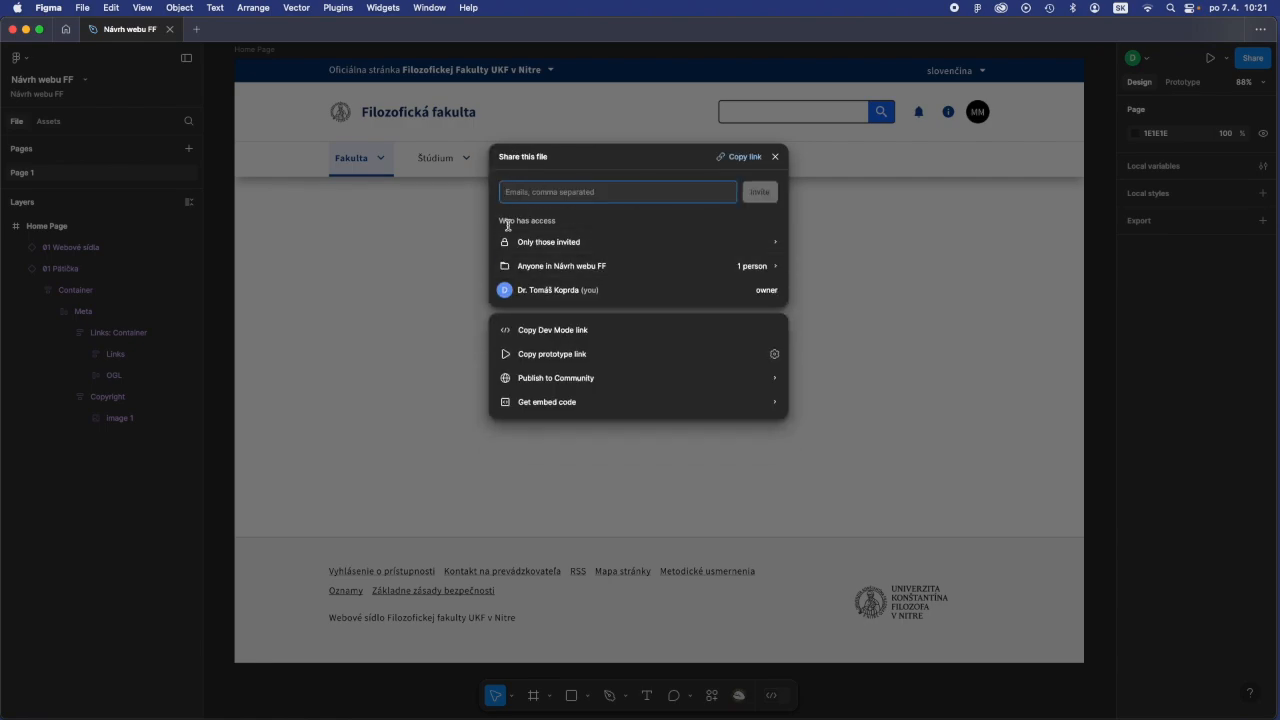
- Set the file's access to Anyone with Edit permission, save the share settings, and copy the file link
left_click(626, 246)
left_click(626, 243)
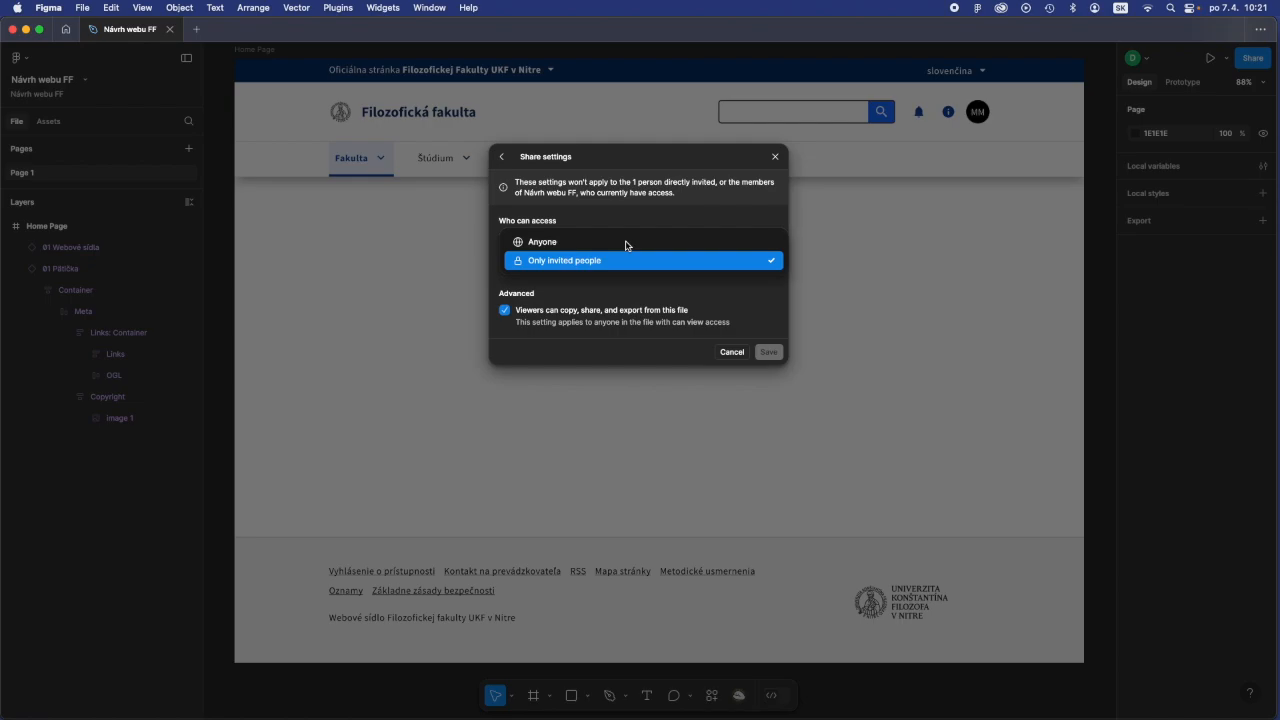
left_click(558, 243)
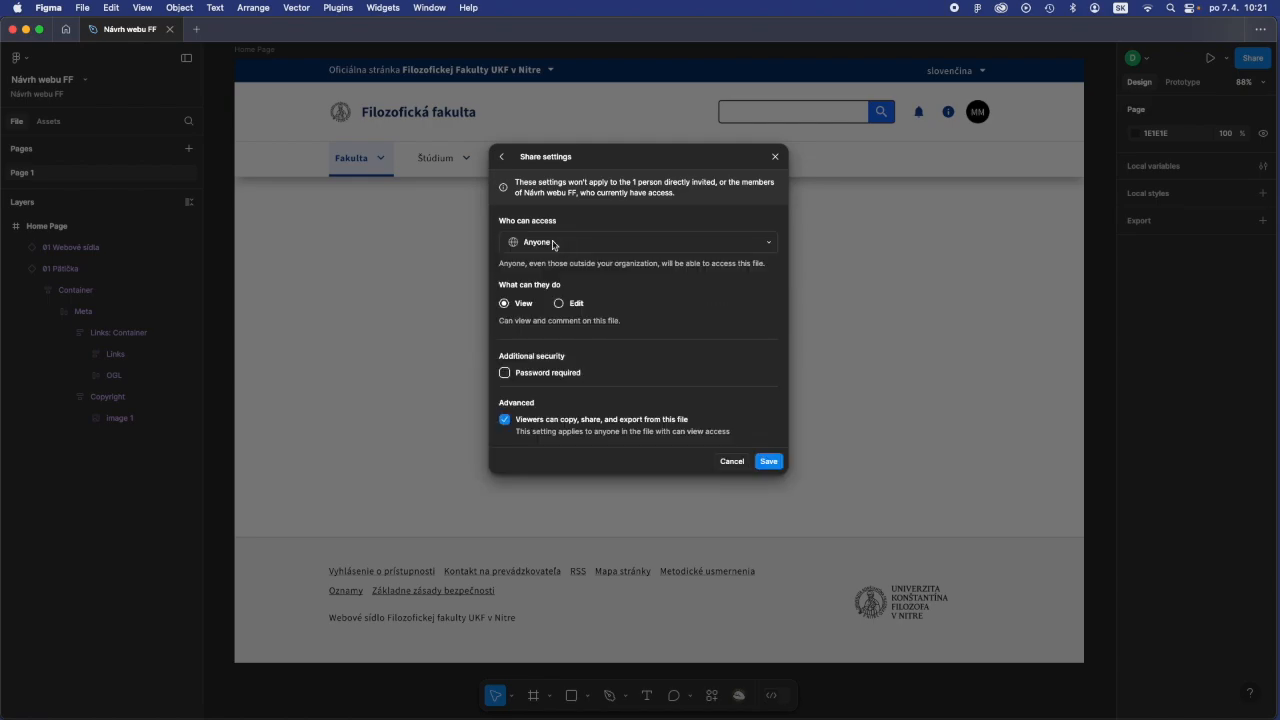
left_click_drag(498, 285, 566, 290)
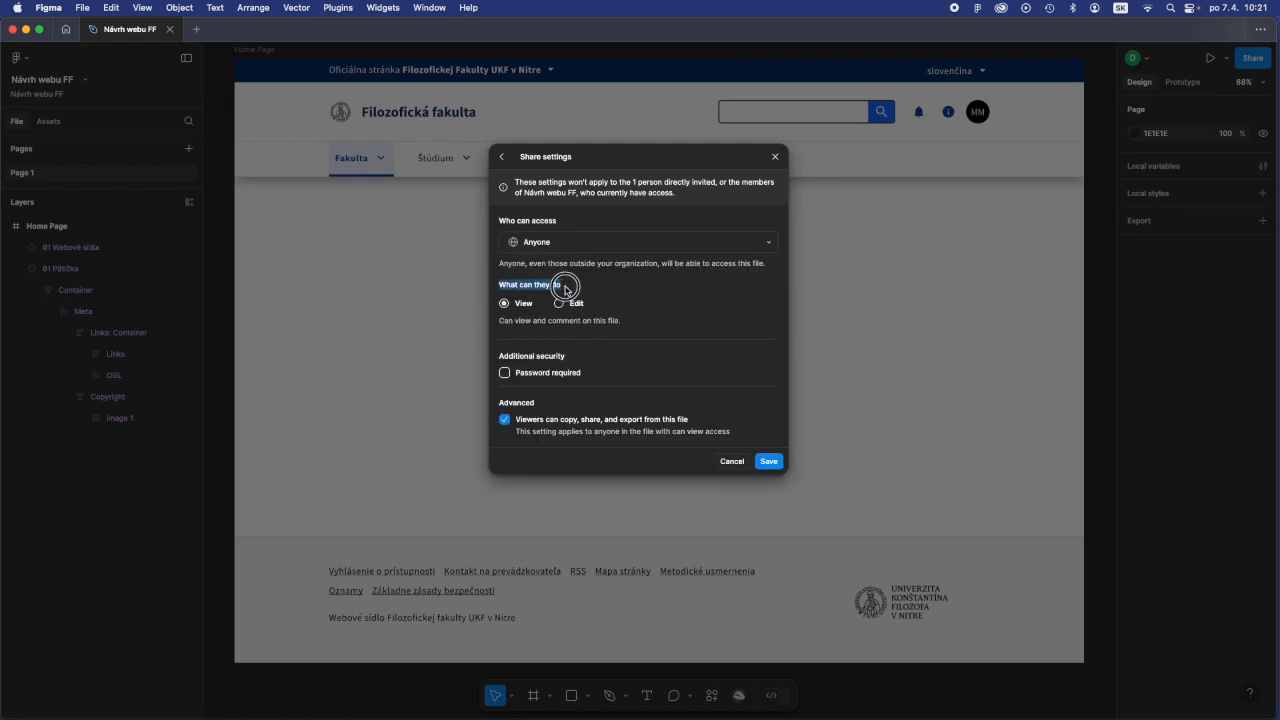
left_click(559, 304)
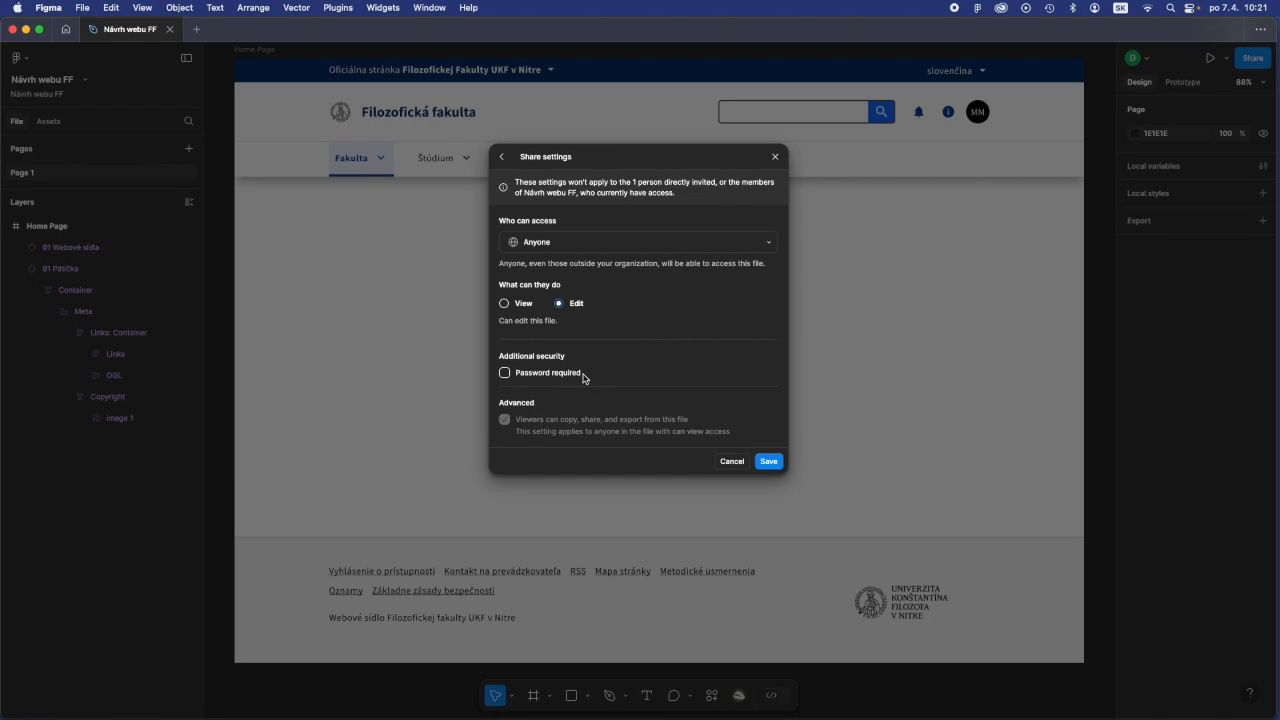
left_click(768, 461)
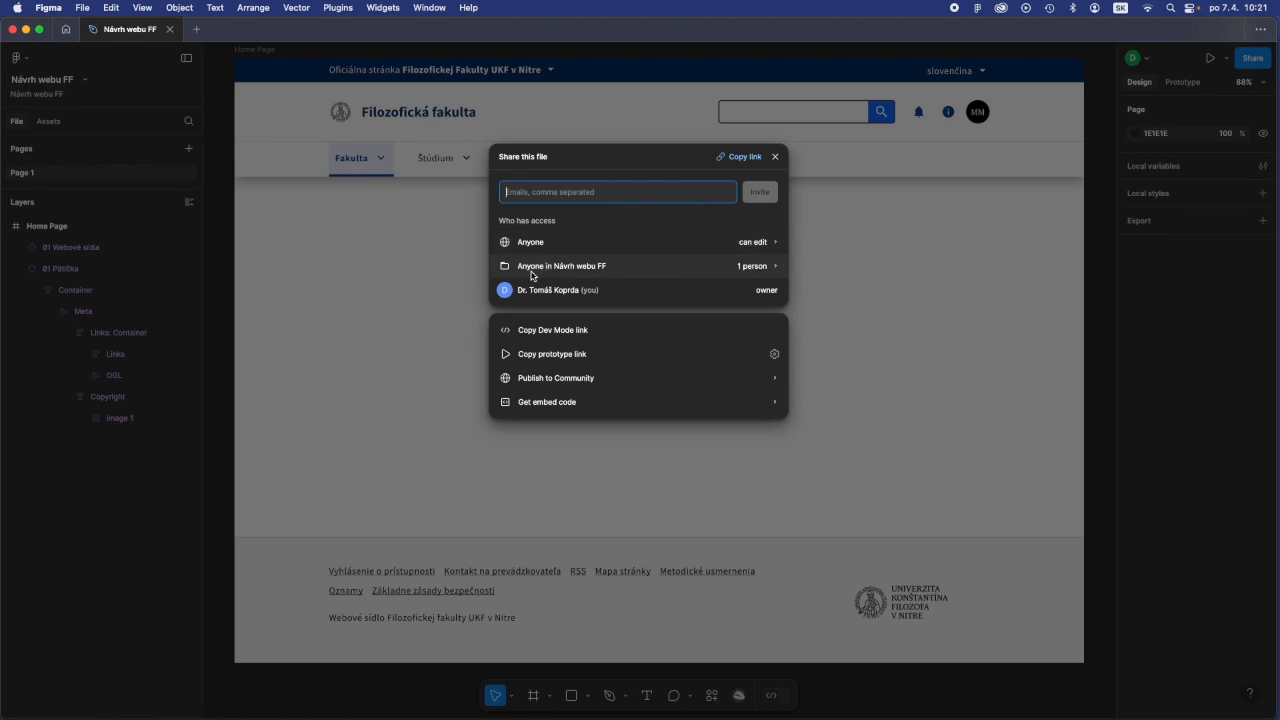
left_click(733, 160)
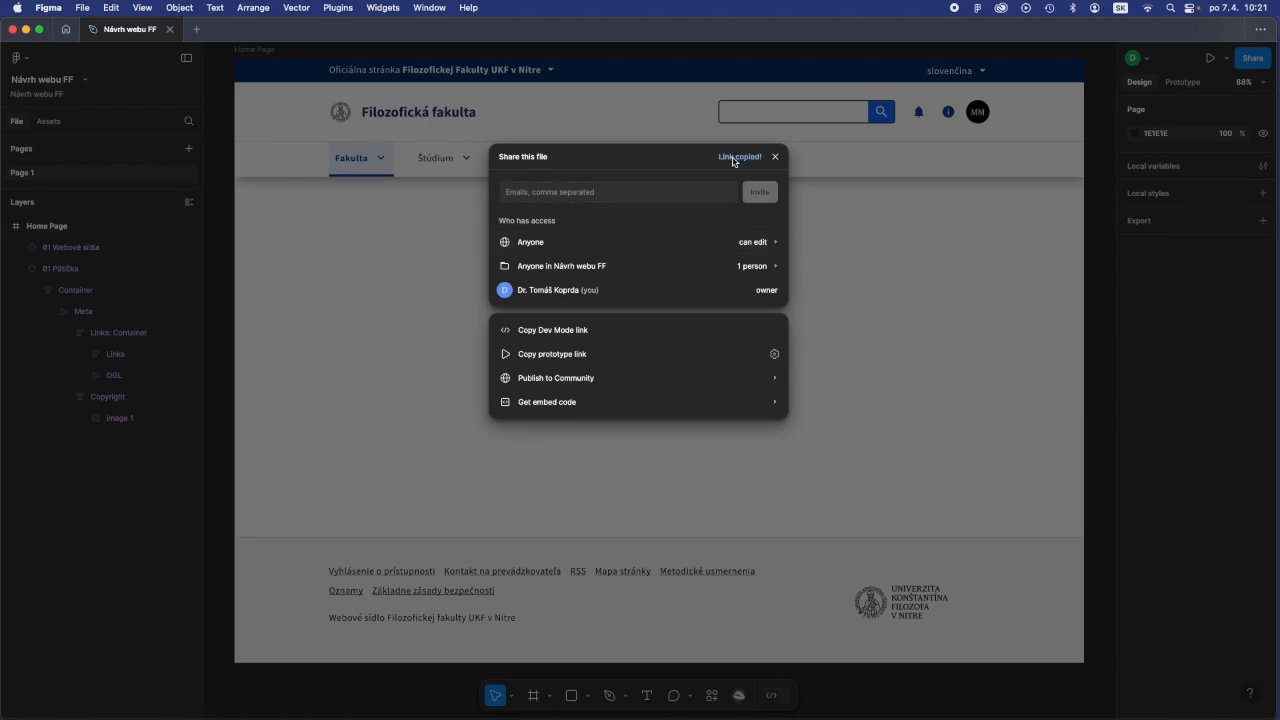